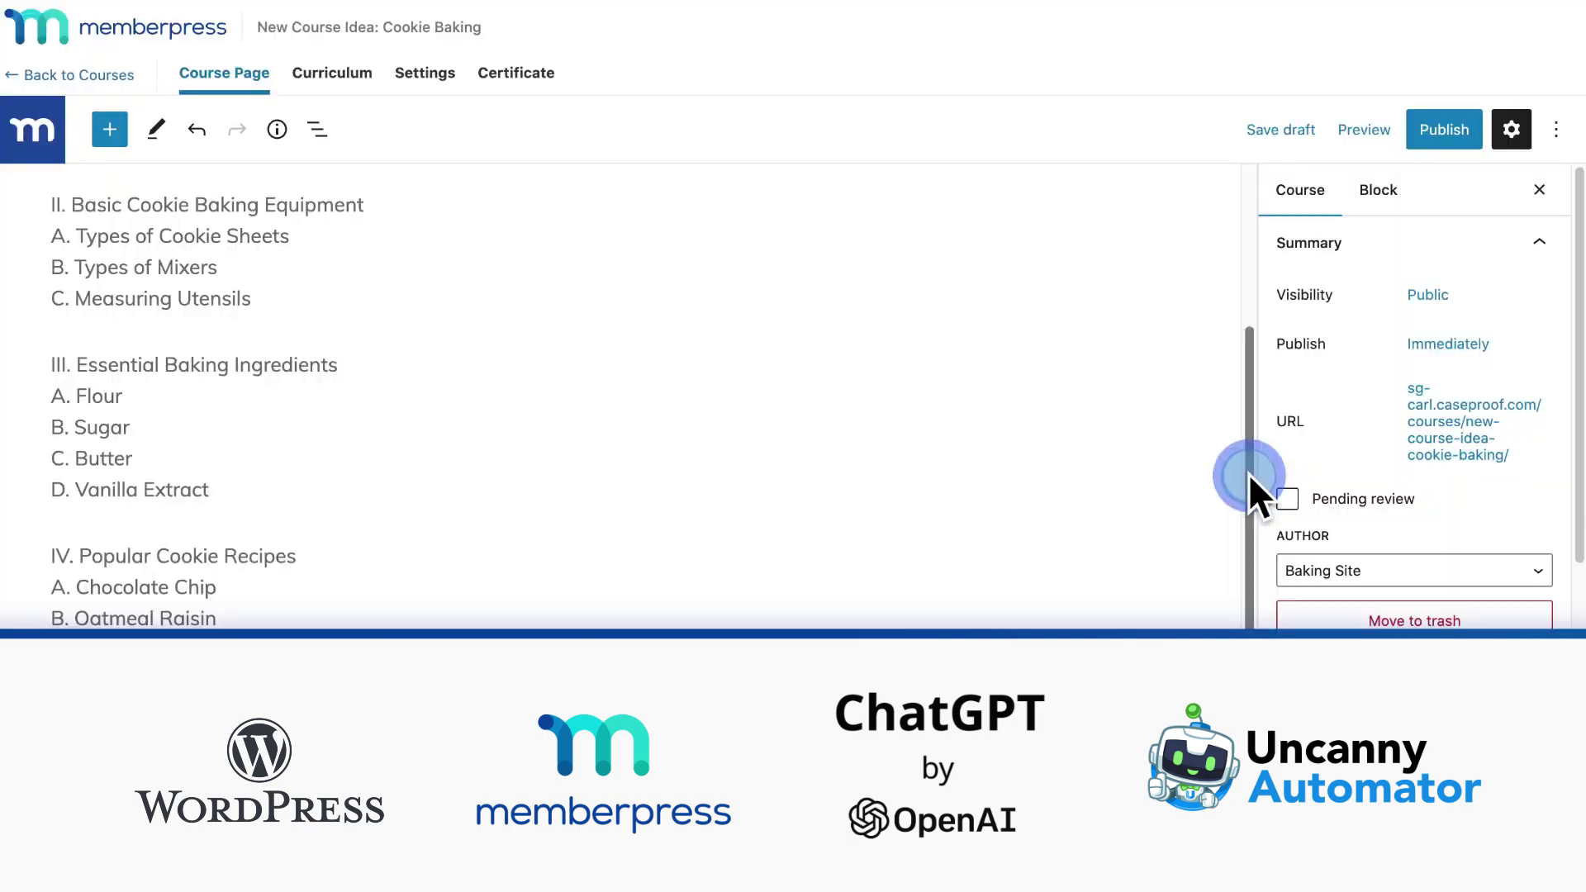
Step: Scroll the course outline and finish the Course Objective text, ending it with 'ipment.'
{"action": "left_click_drag", "start_coordinate": [1248, 478], "coordinate": [1255, 349]}
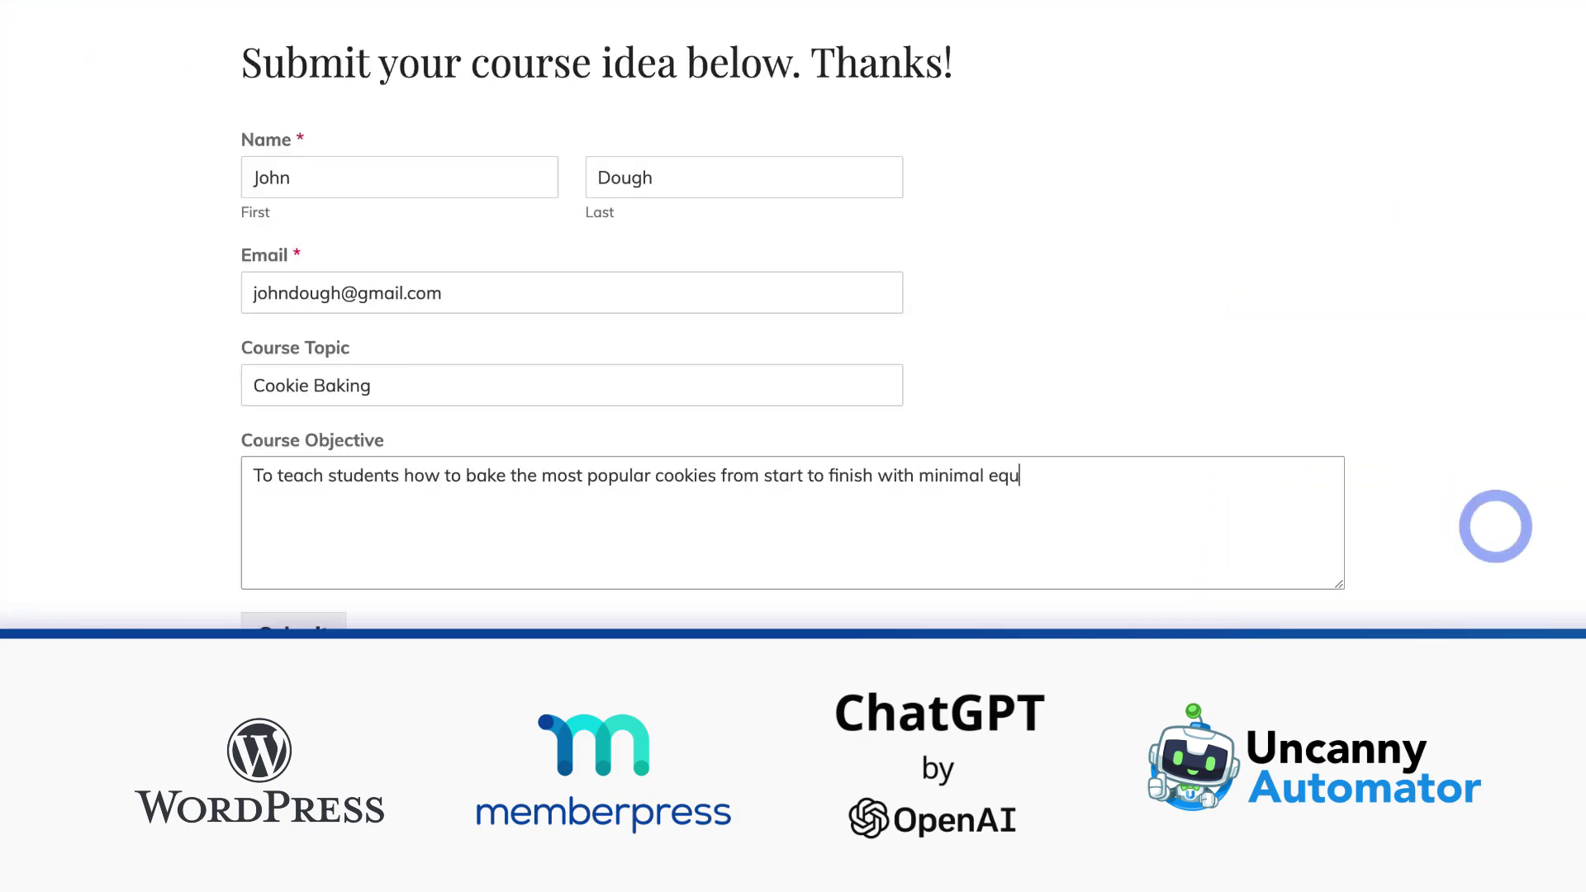
{"action": "type", "text": "ipment."}
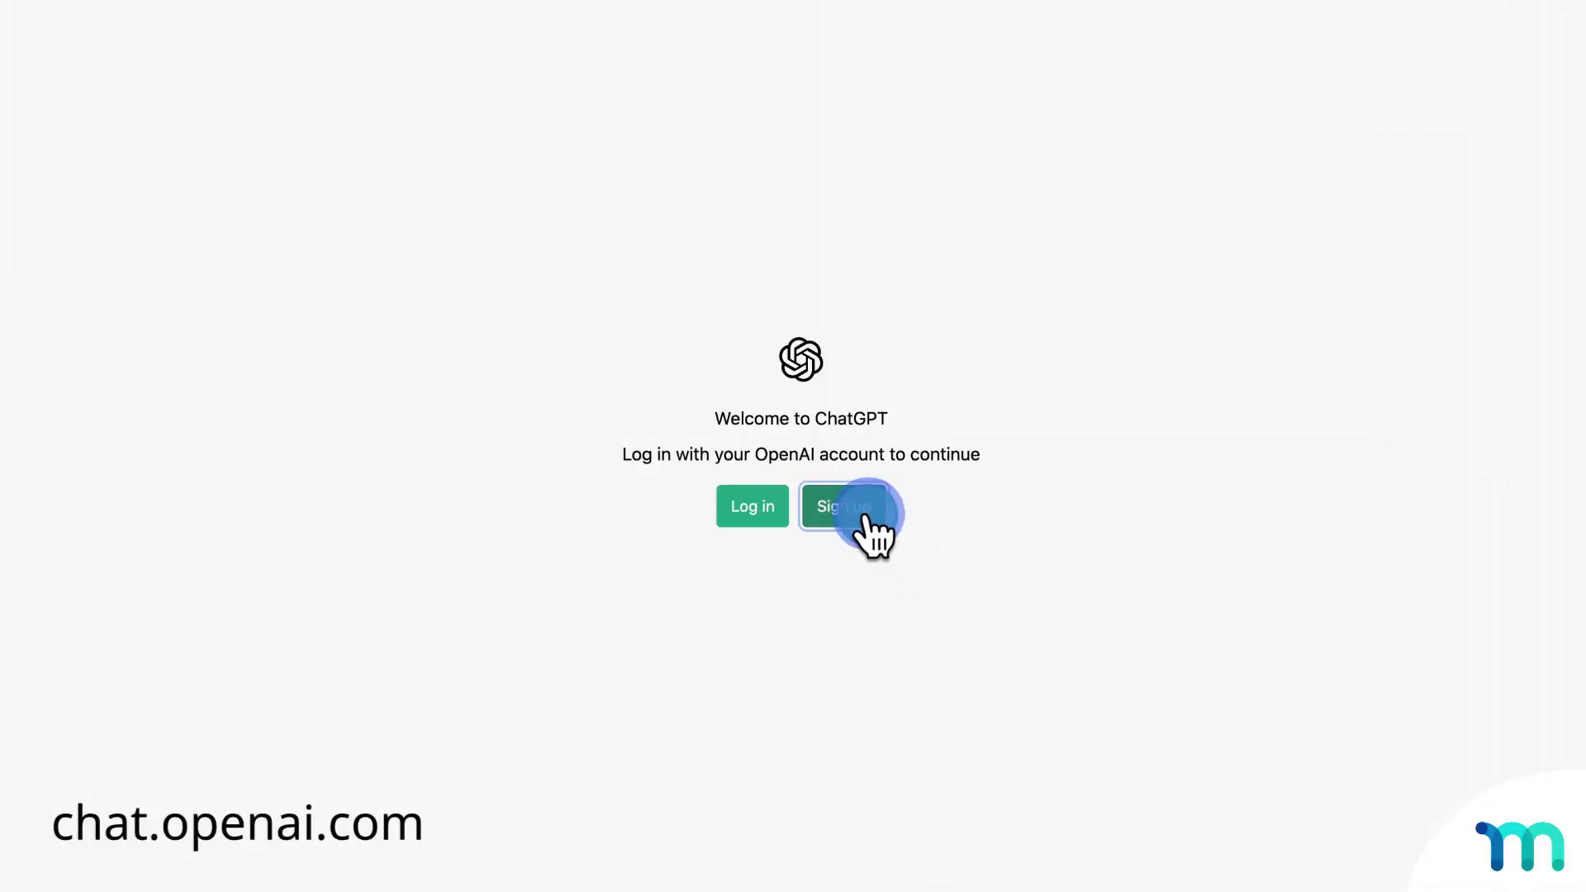
Step: Enter an e-mail address in the ChatGPT sign-up form's Email address field
{"action": "type", "text": "youremail@e"}
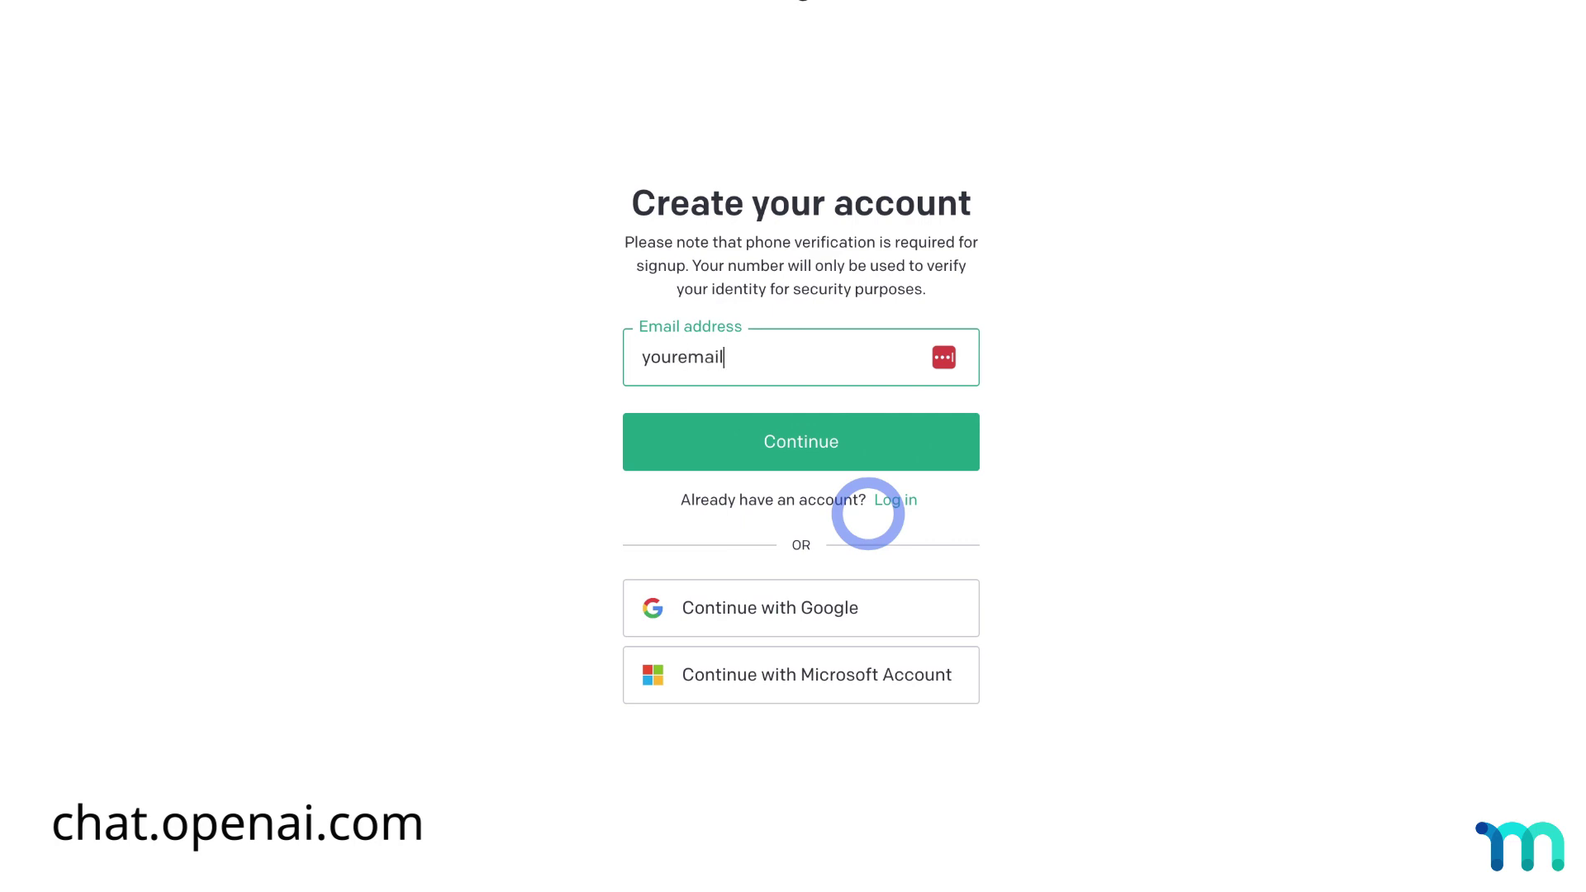
{"action": "type", "text": "mail.com"}
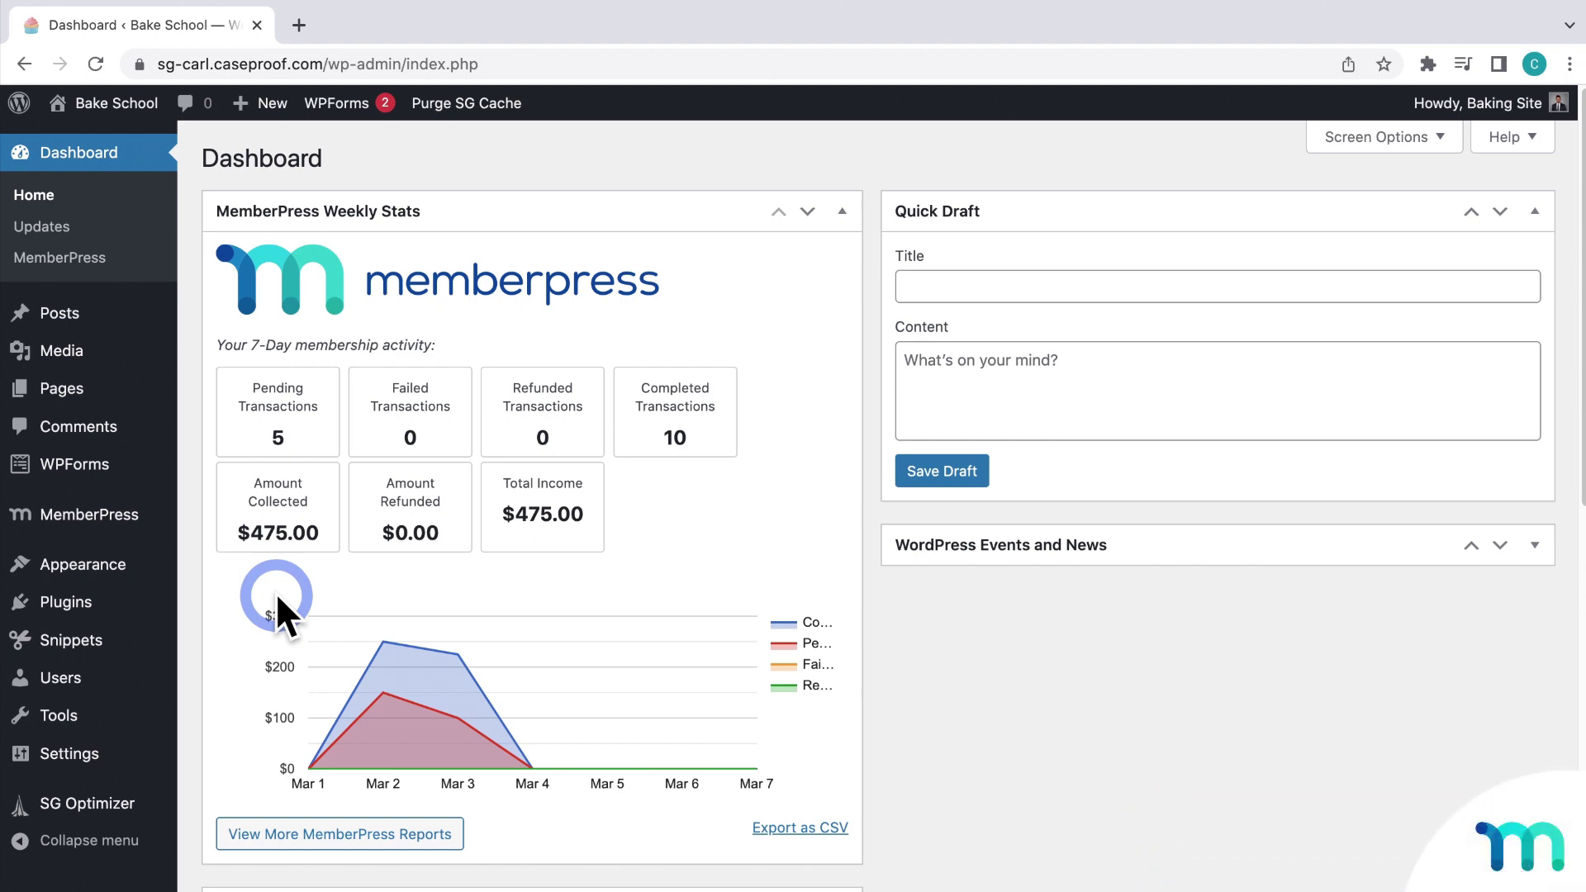
Step: Search Add New plugins for 'uncanny', install and activate Uncanny Automator, and open Automator
{"action": "mouse_move", "coordinate": [132, 611]}
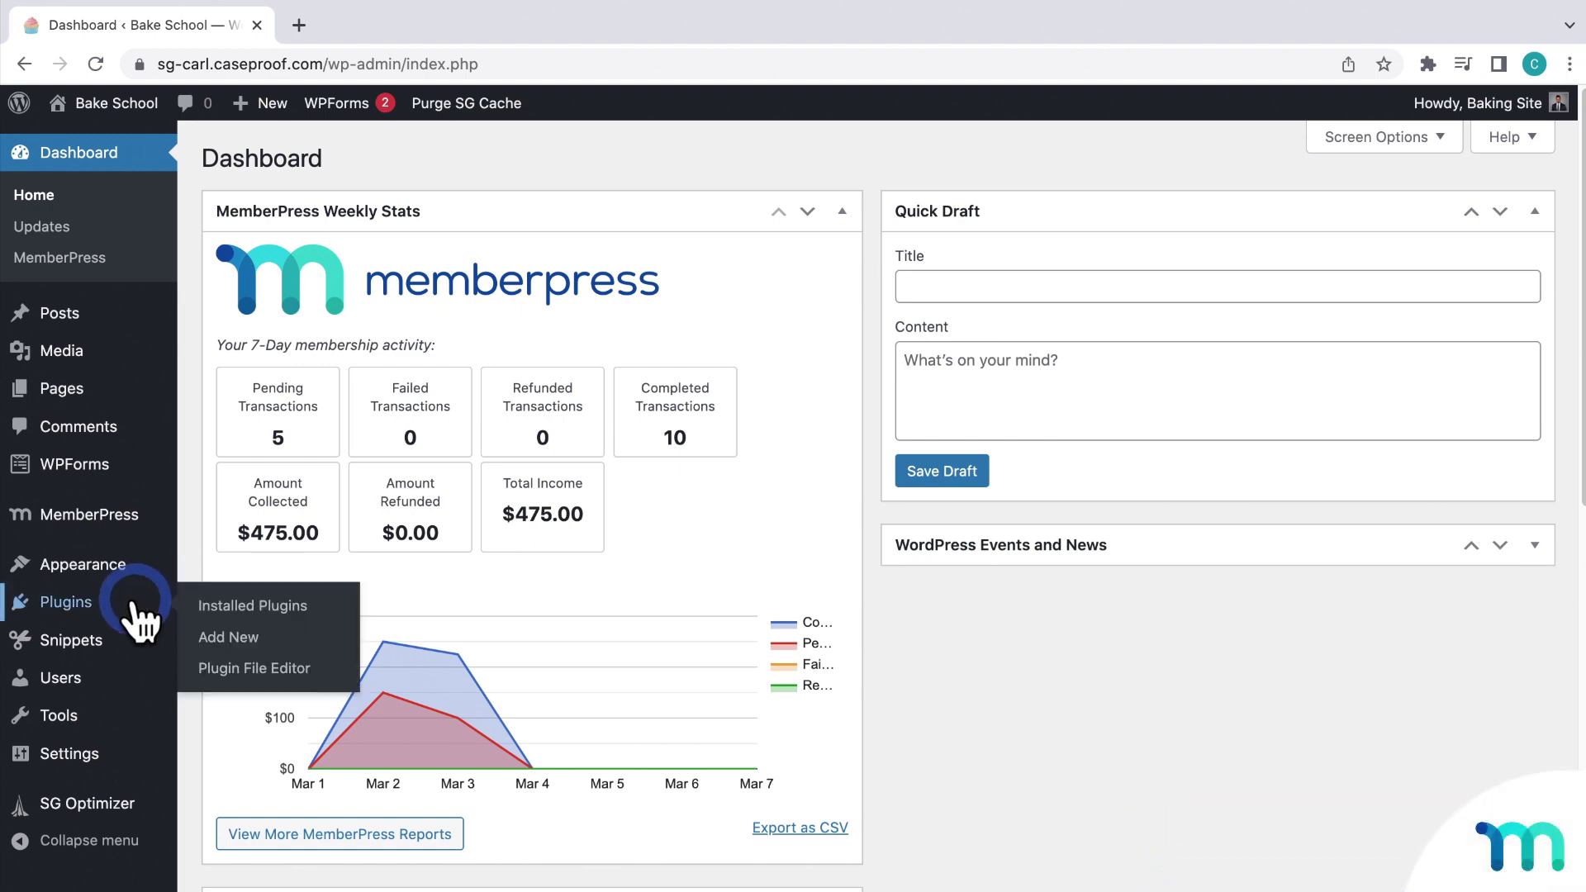
{"action": "left_click", "coordinate": [236, 636]}
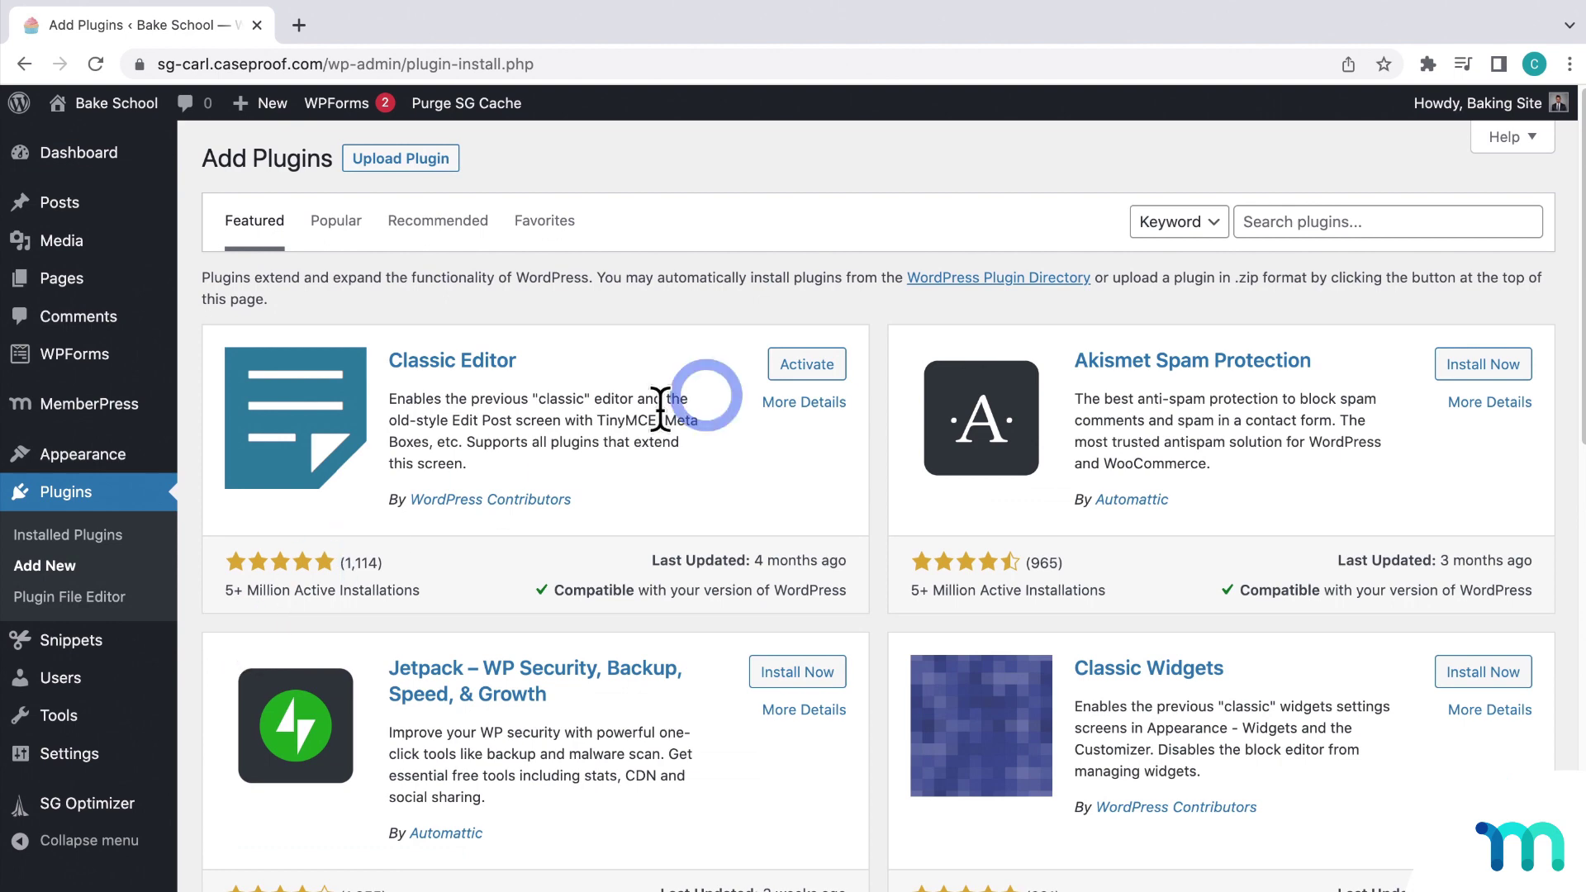
{"action": "left_click", "coordinate": [1366, 219]}
{"action": "type", "text": "uncanny"}
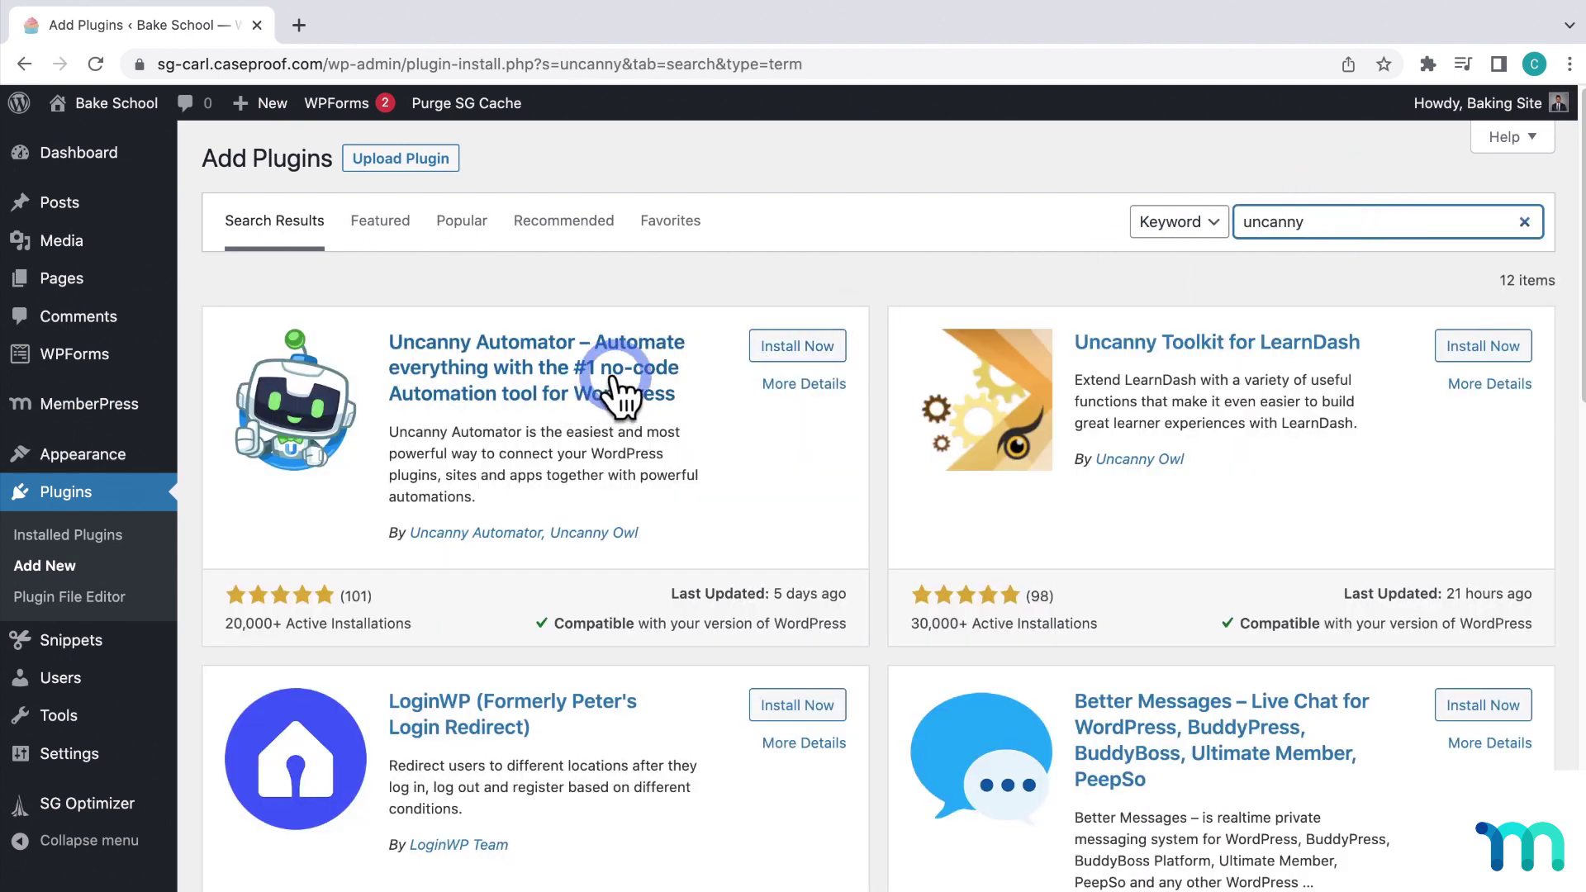
{"action": "left_click", "coordinate": [788, 347]}
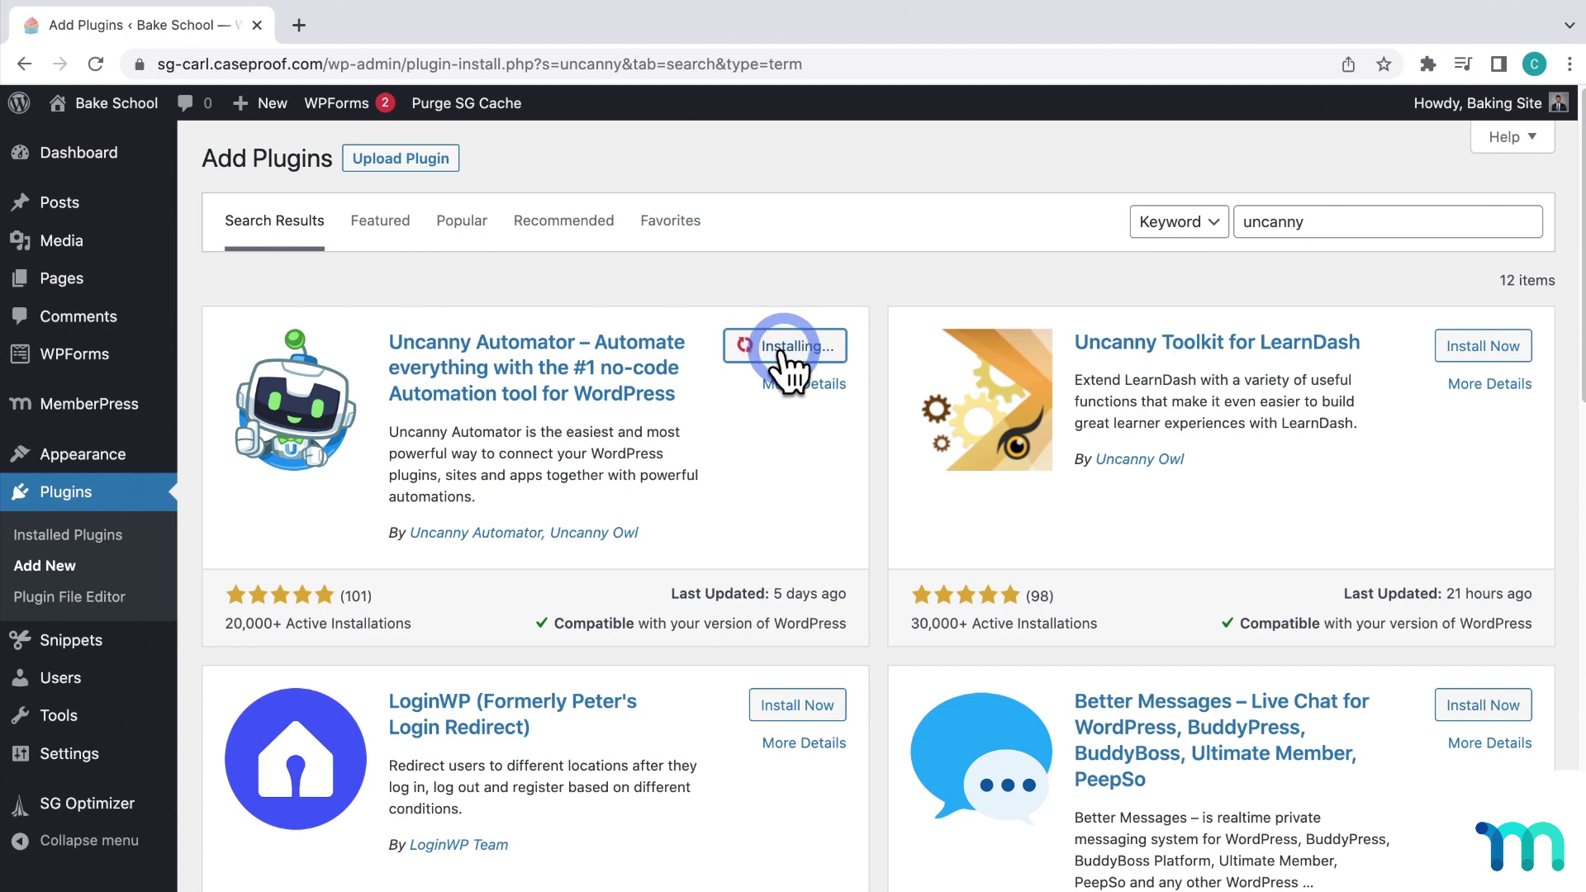
{"action": "left_click", "coordinate": [782, 347]}
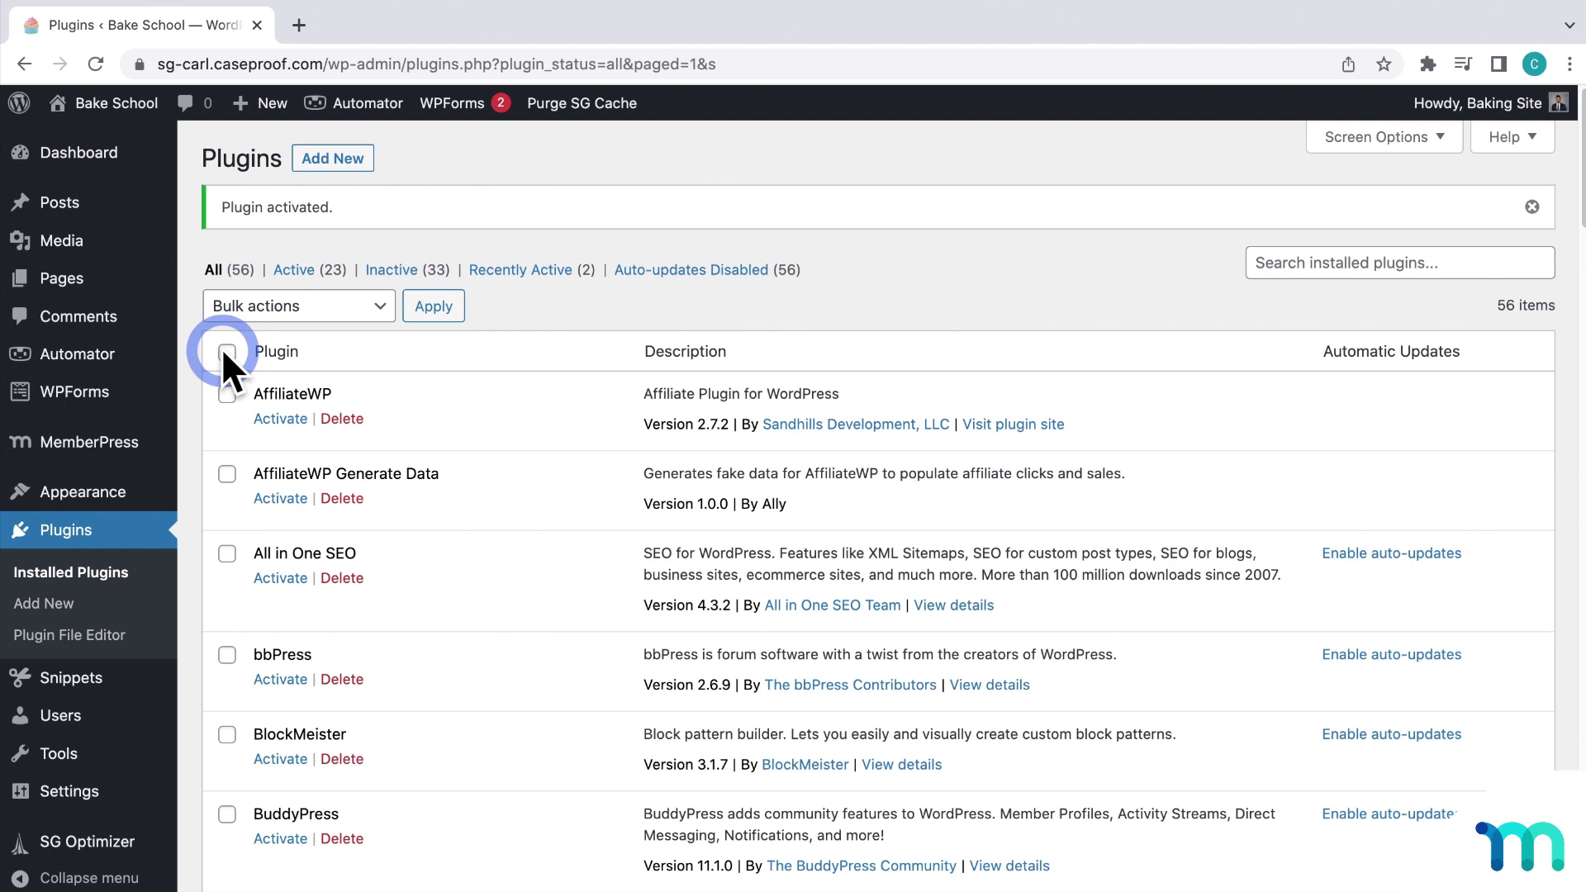
{"action": "left_click", "coordinate": [81, 356]}
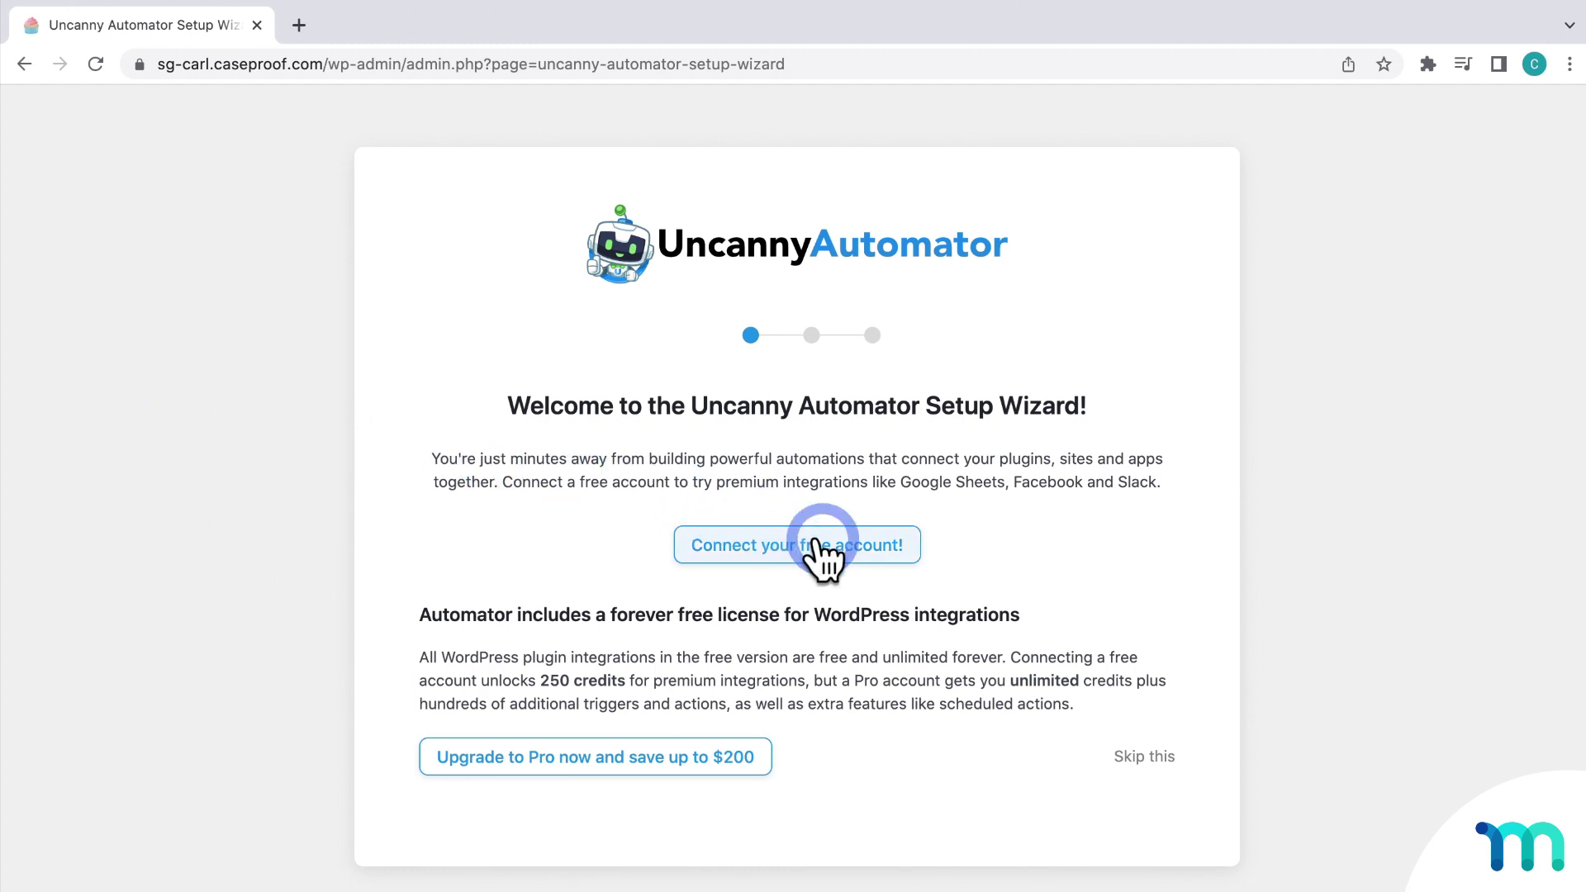
Step: Connect a free Automator account, return to the dashboard, and browse the Integrations list
{"action": "left_click", "coordinate": [821, 547]}
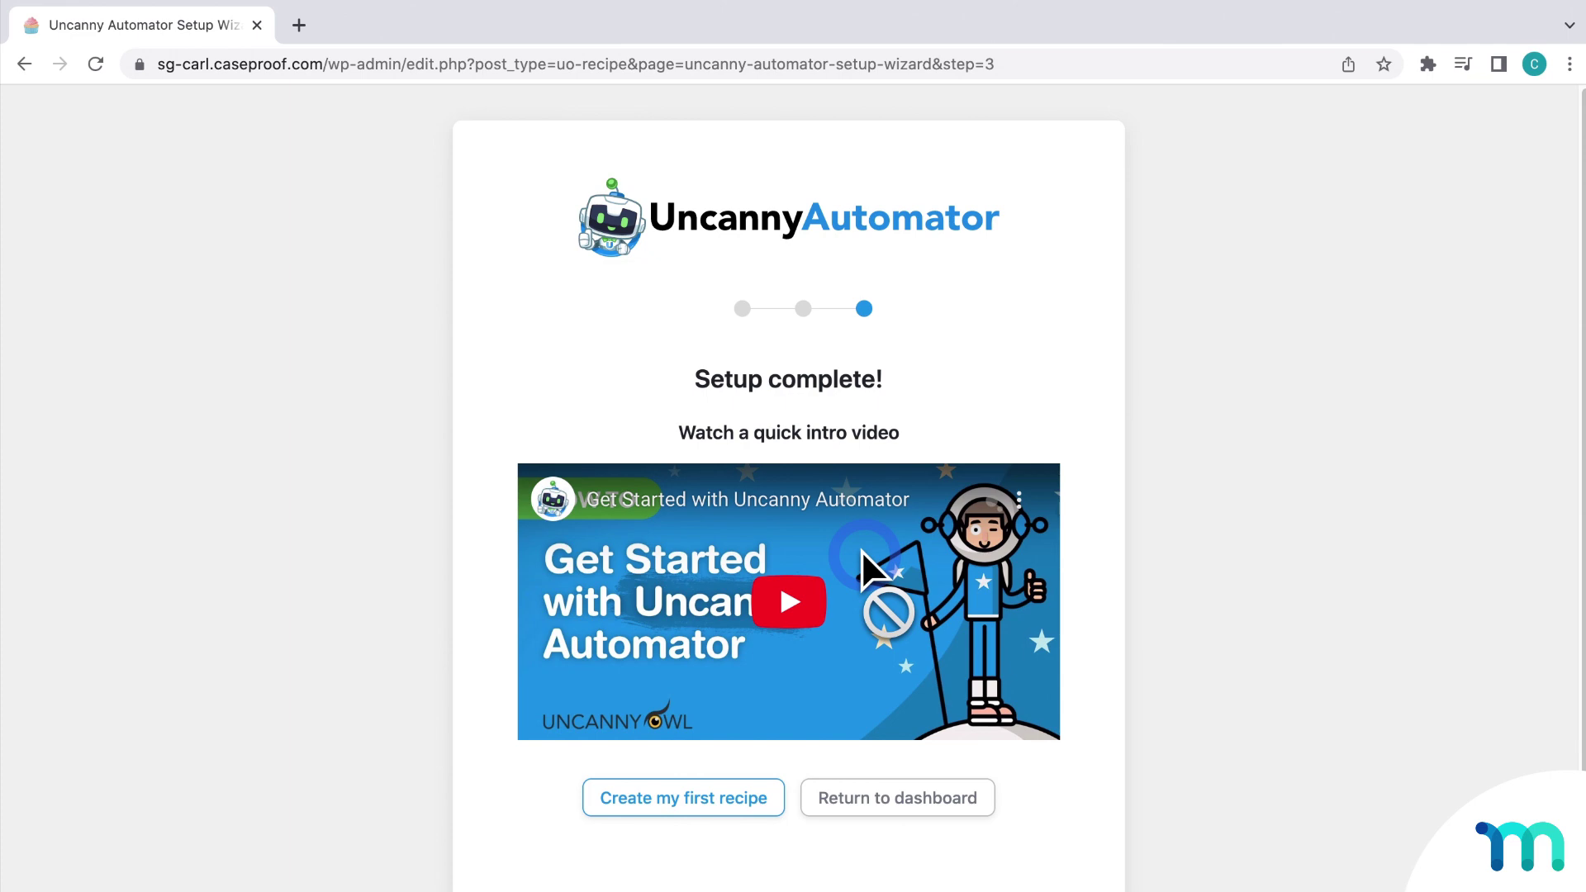
{"action": "left_click", "coordinate": [919, 805]}
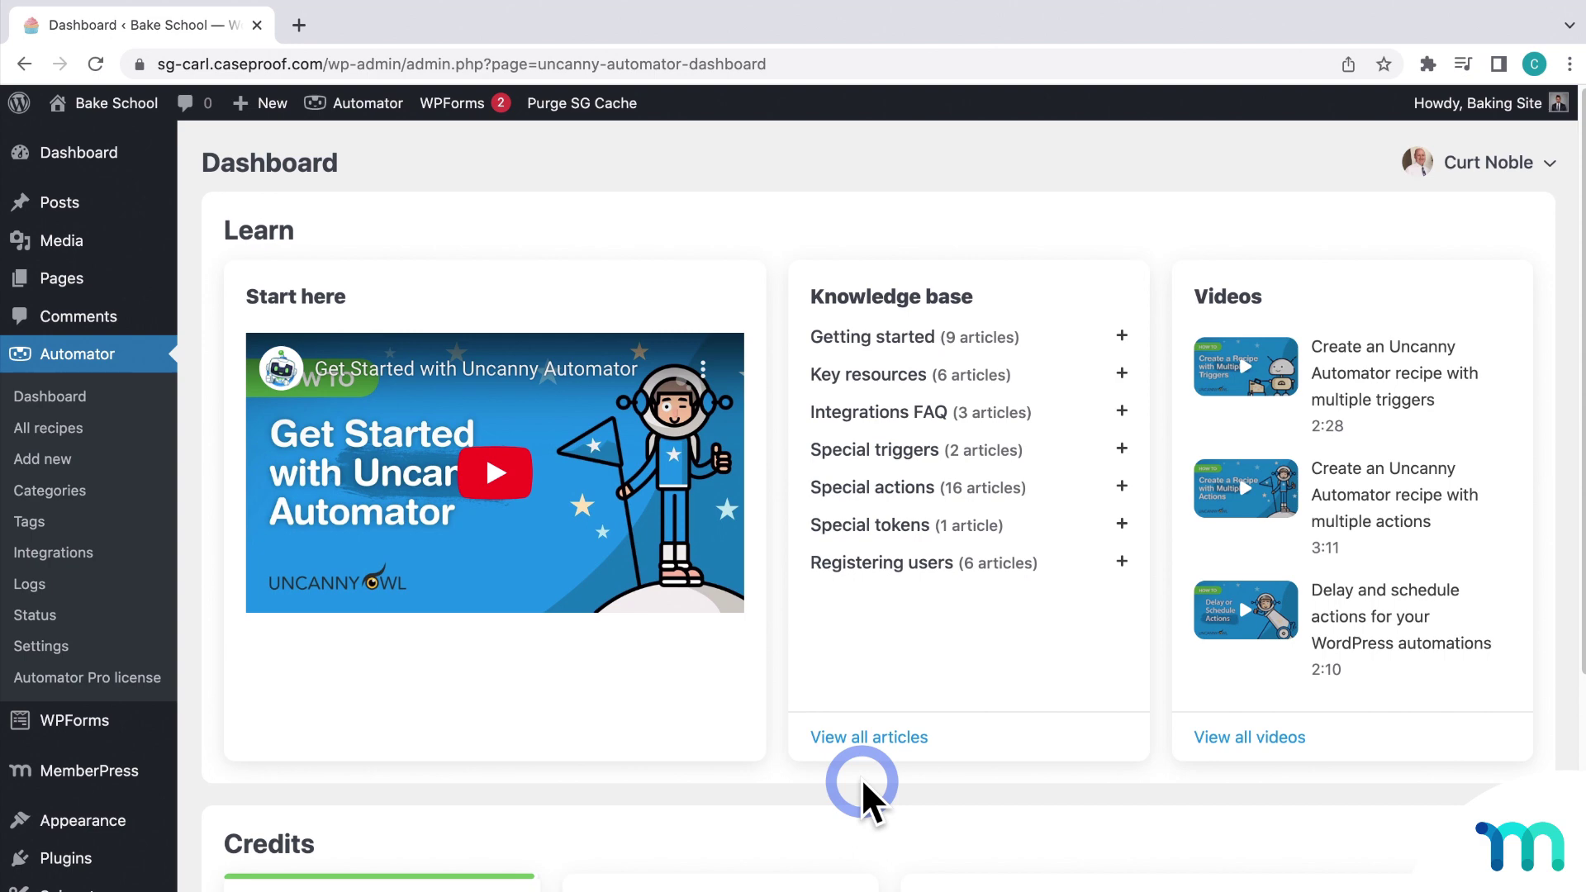
{"action": "left_click", "coordinate": [73, 555]}
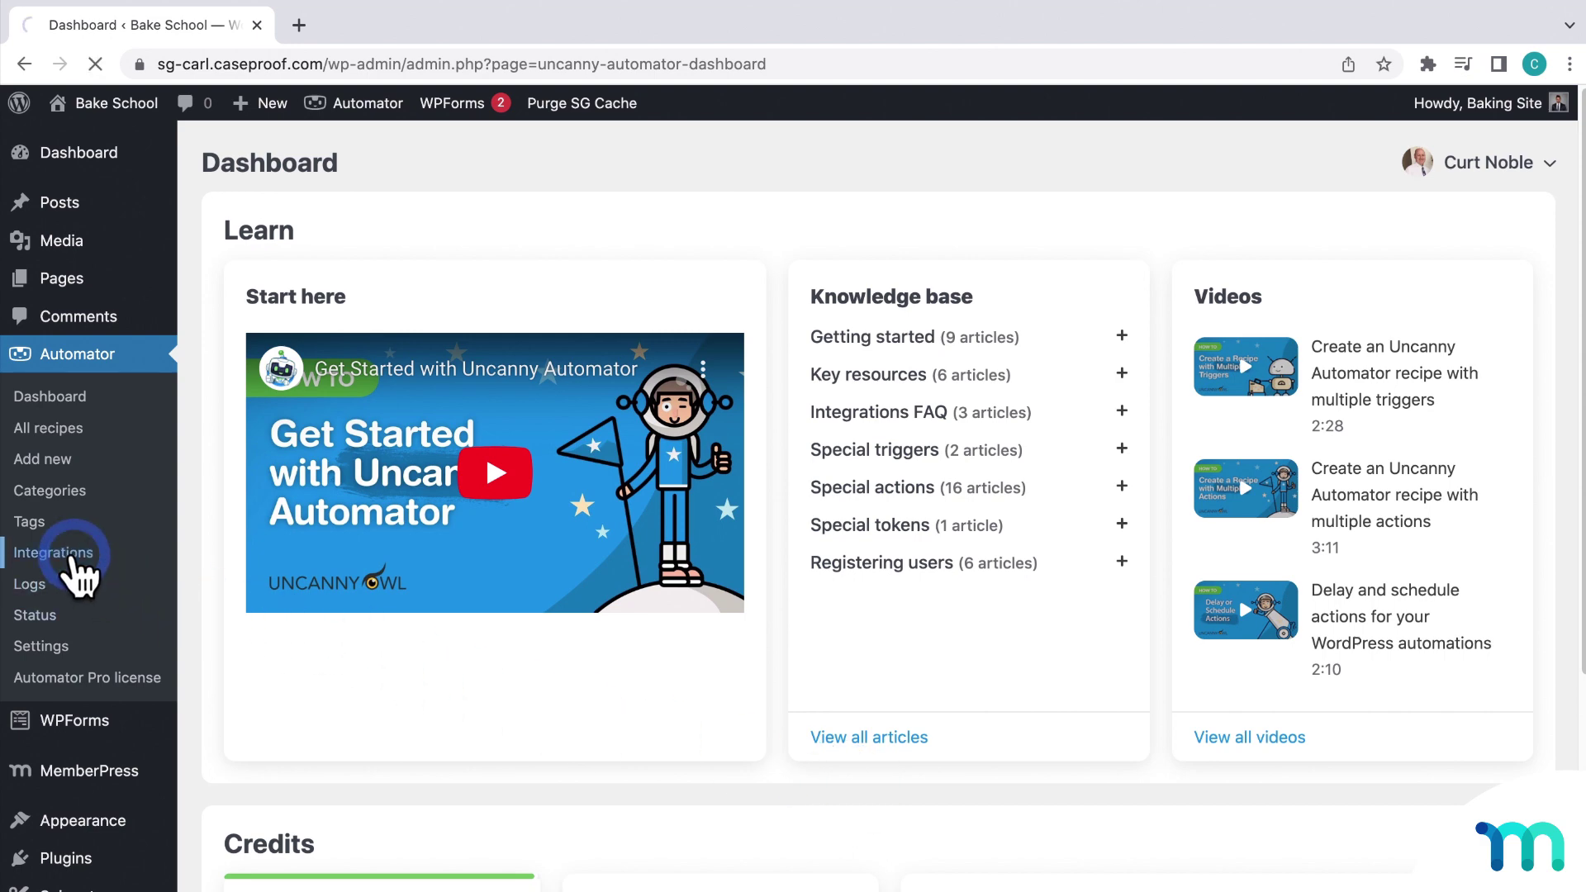
{"action": "scroll", "coordinate": [742, 478], "scroll_direction": "down", "scroll_amount": 4}
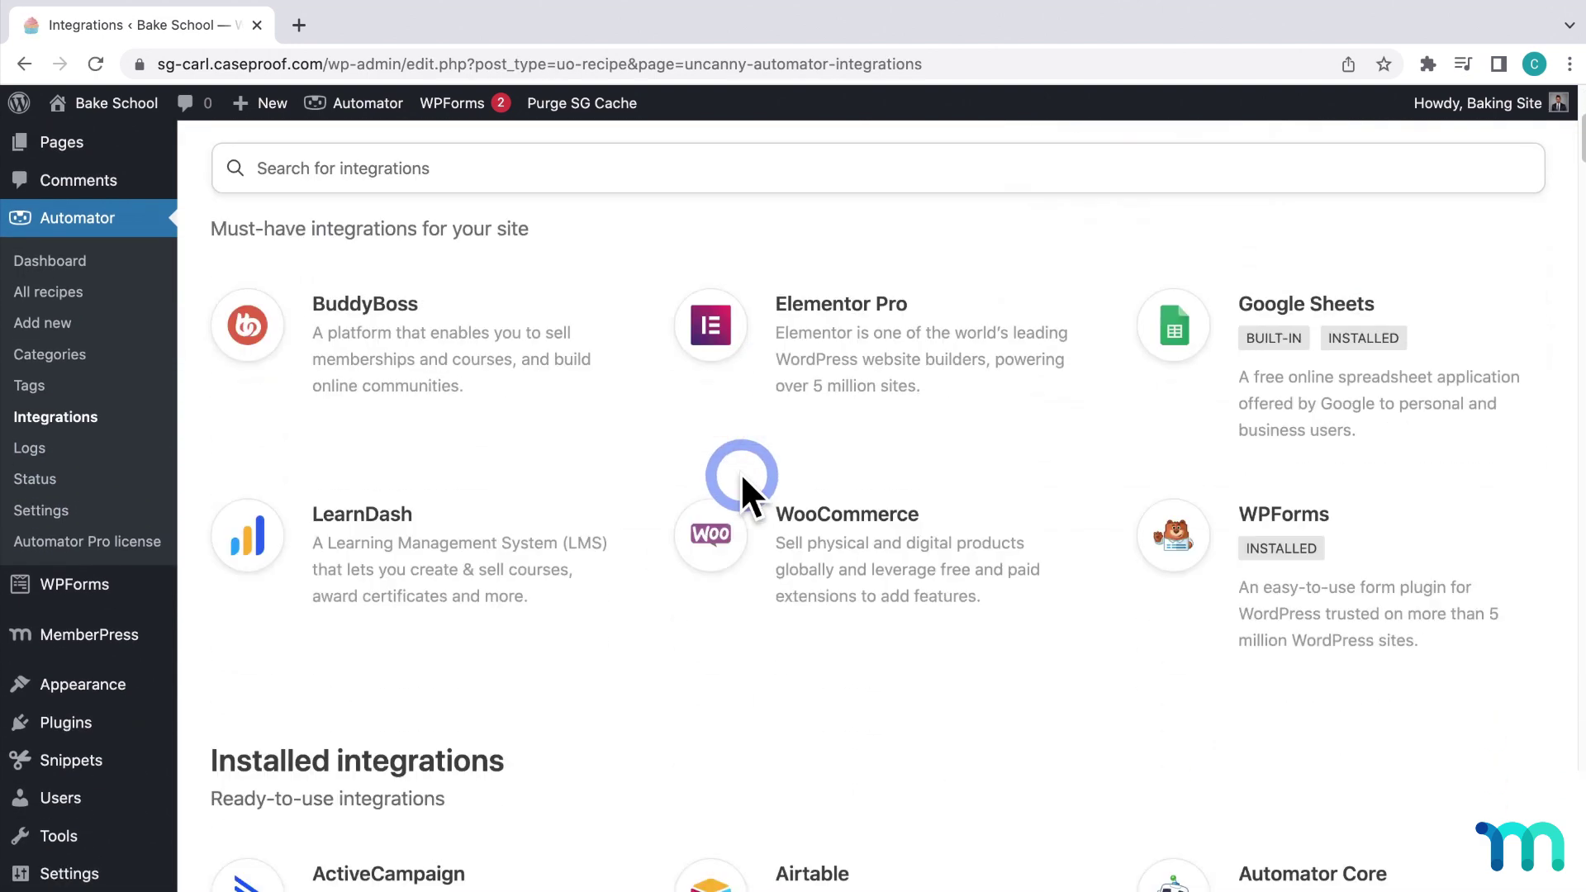
{"action": "scroll", "coordinate": [742, 478], "scroll_direction": "down", "scroll_amount": 18}
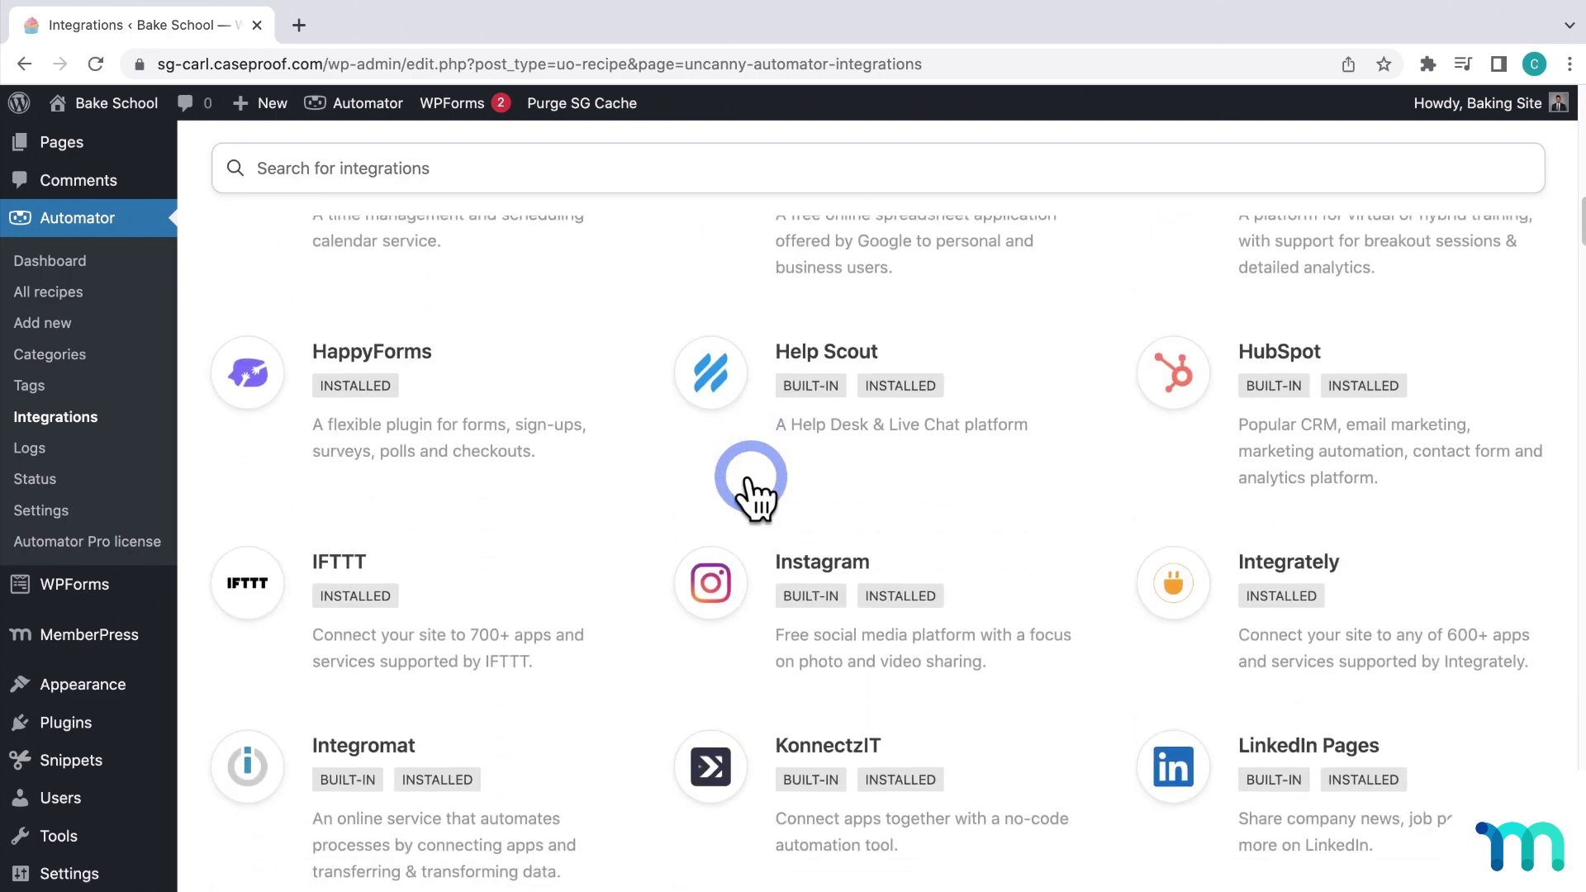
{"action": "scroll", "coordinate": [750, 474], "scroll_direction": "down", "scroll_amount": 8}
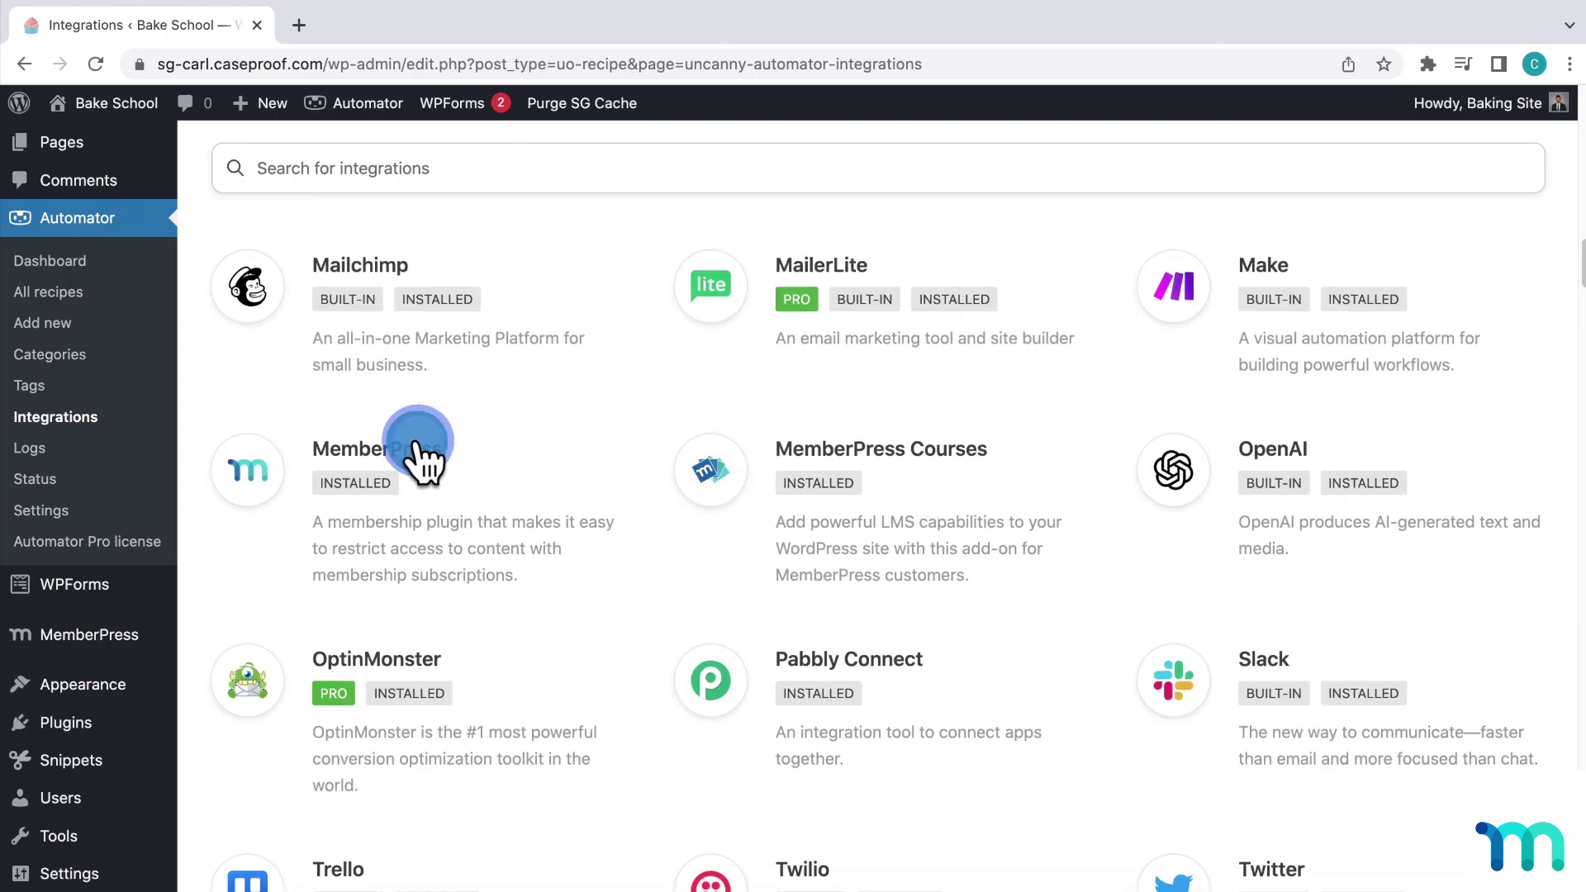
{"action": "left_click", "coordinate": [417, 446]}
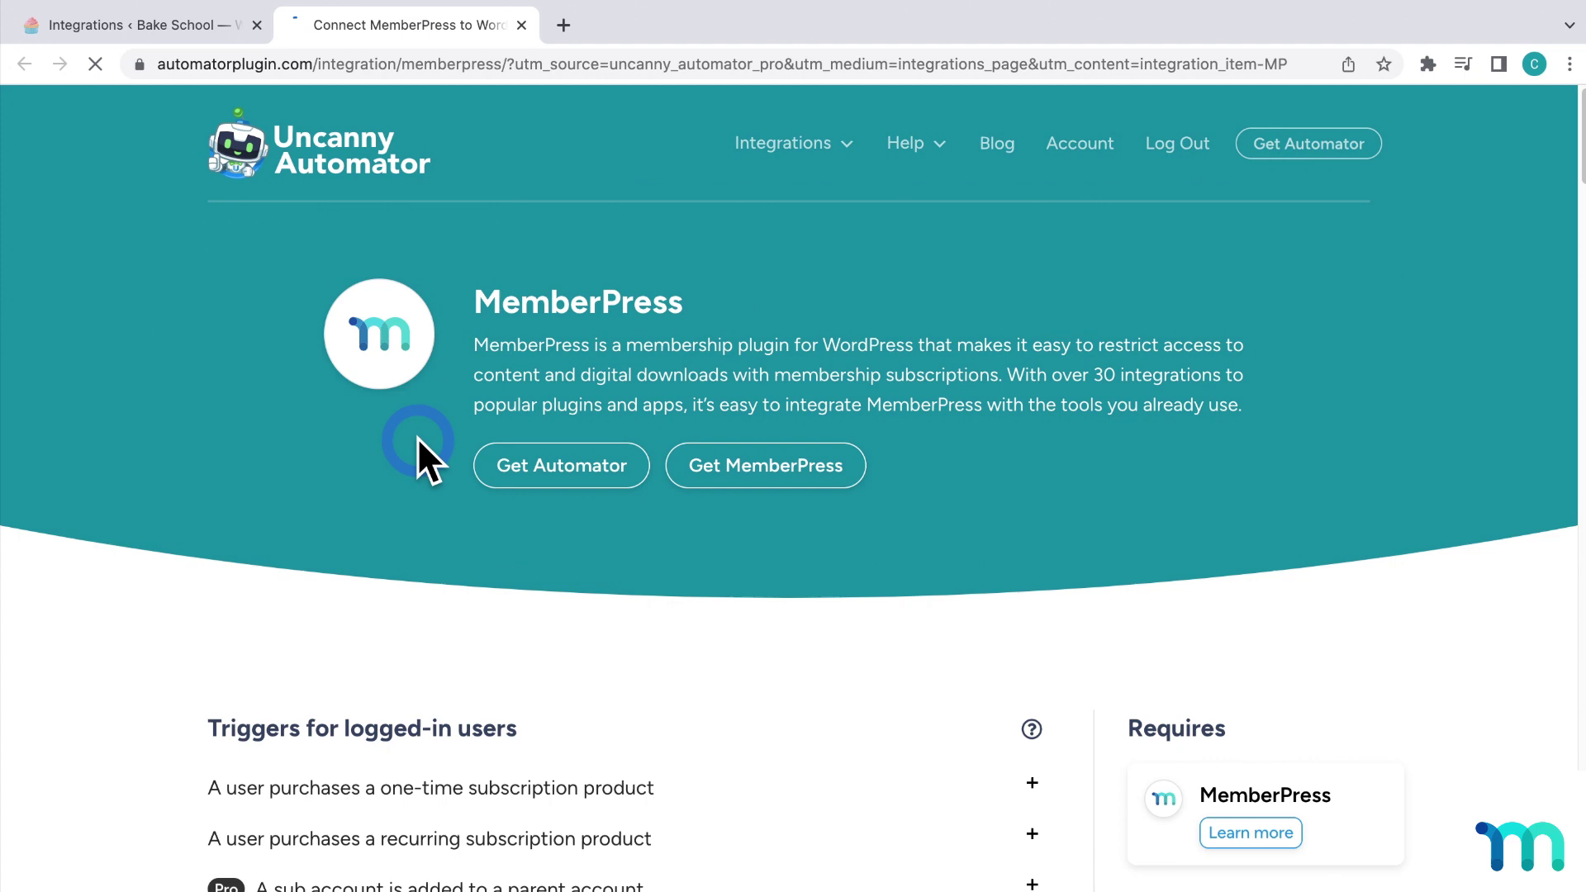
{"action": "scroll", "coordinate": [418, 438], "scroll_direction": "down", "scroll_amount": 8}
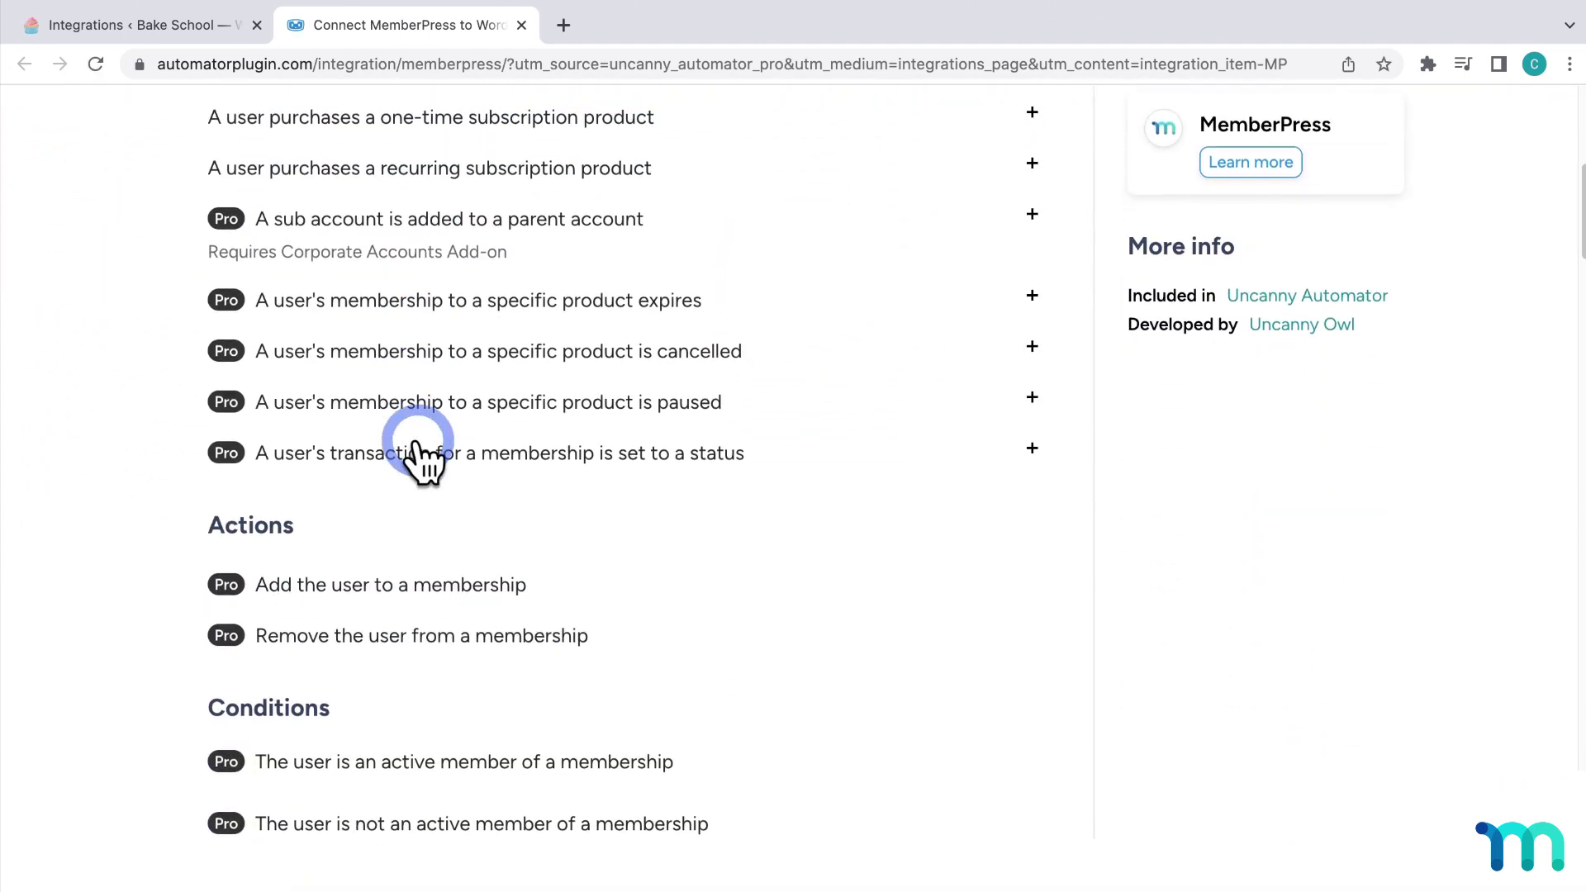
{"action": "scroll", "coordinate": [418, 442], "scroll_direction": "down", "scroll_amount": 9}
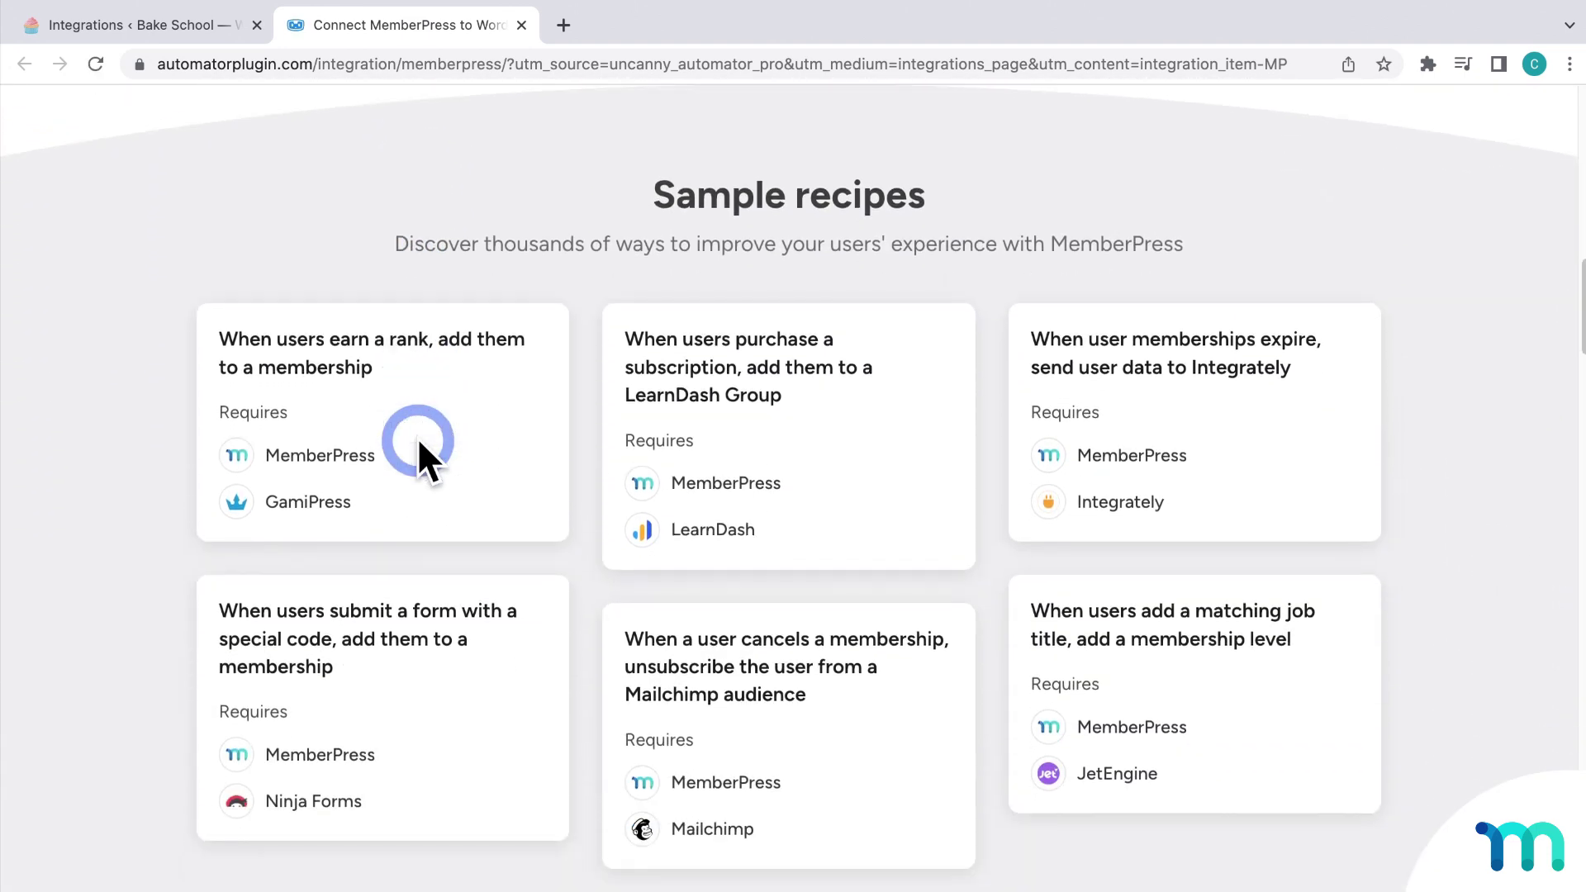
{"action": "scroll", "coordinate": [418, 438], "scroll_direction": "down", "scroll_amount": 2}
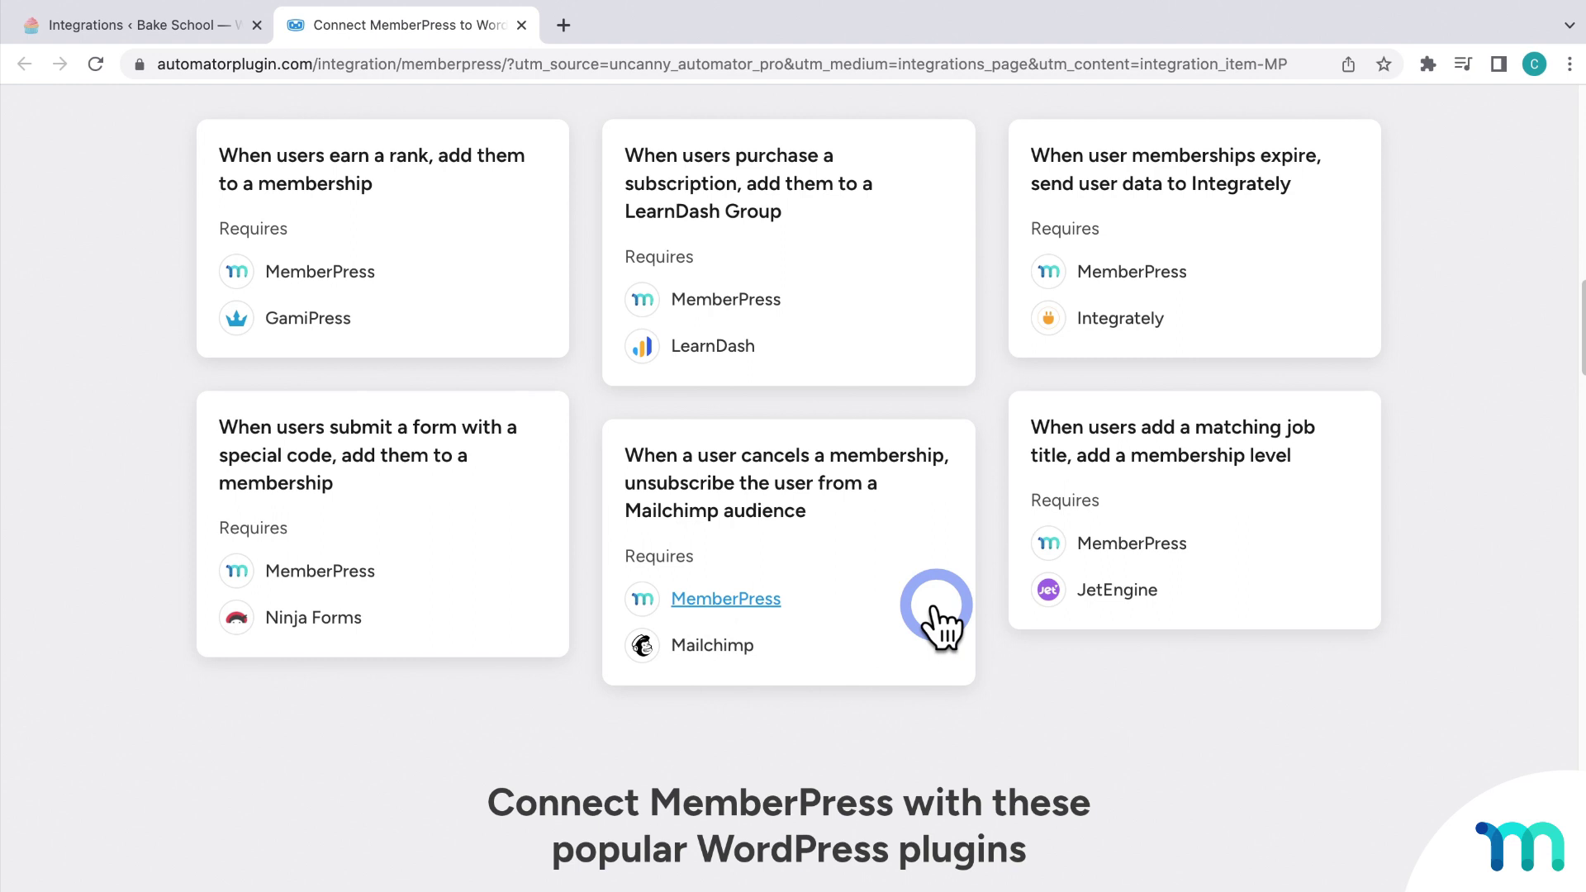
{"action": "left_click", "coordinate": [521, 25]}
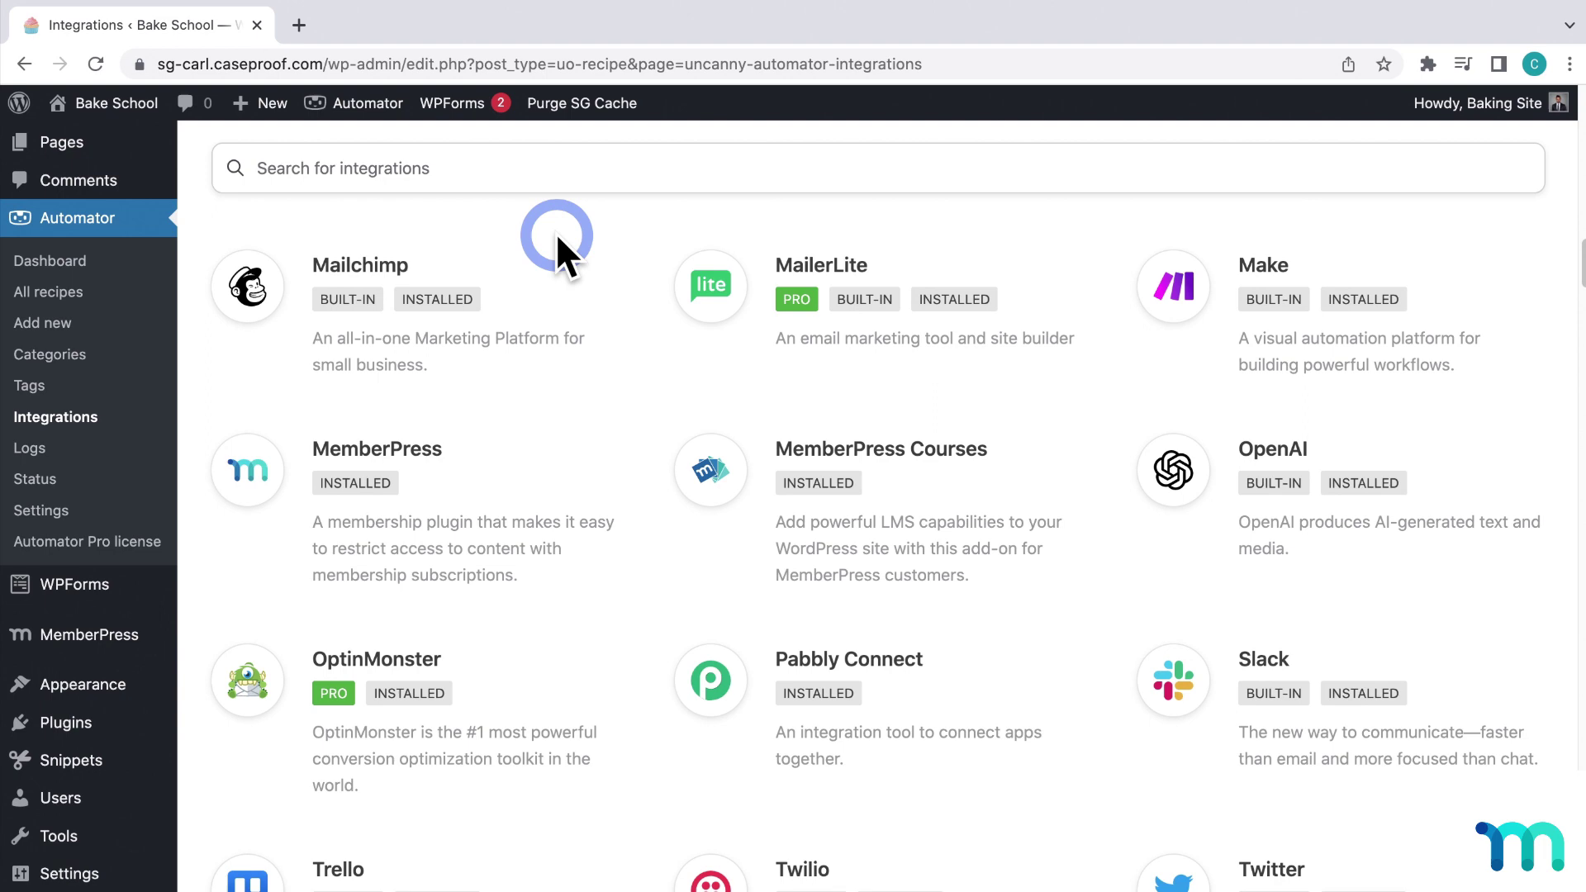
Step: Create a new recipe with the Everyone user type so logged-out visitors are included
{"action": "left_click", "coordinate": [37, 323]}
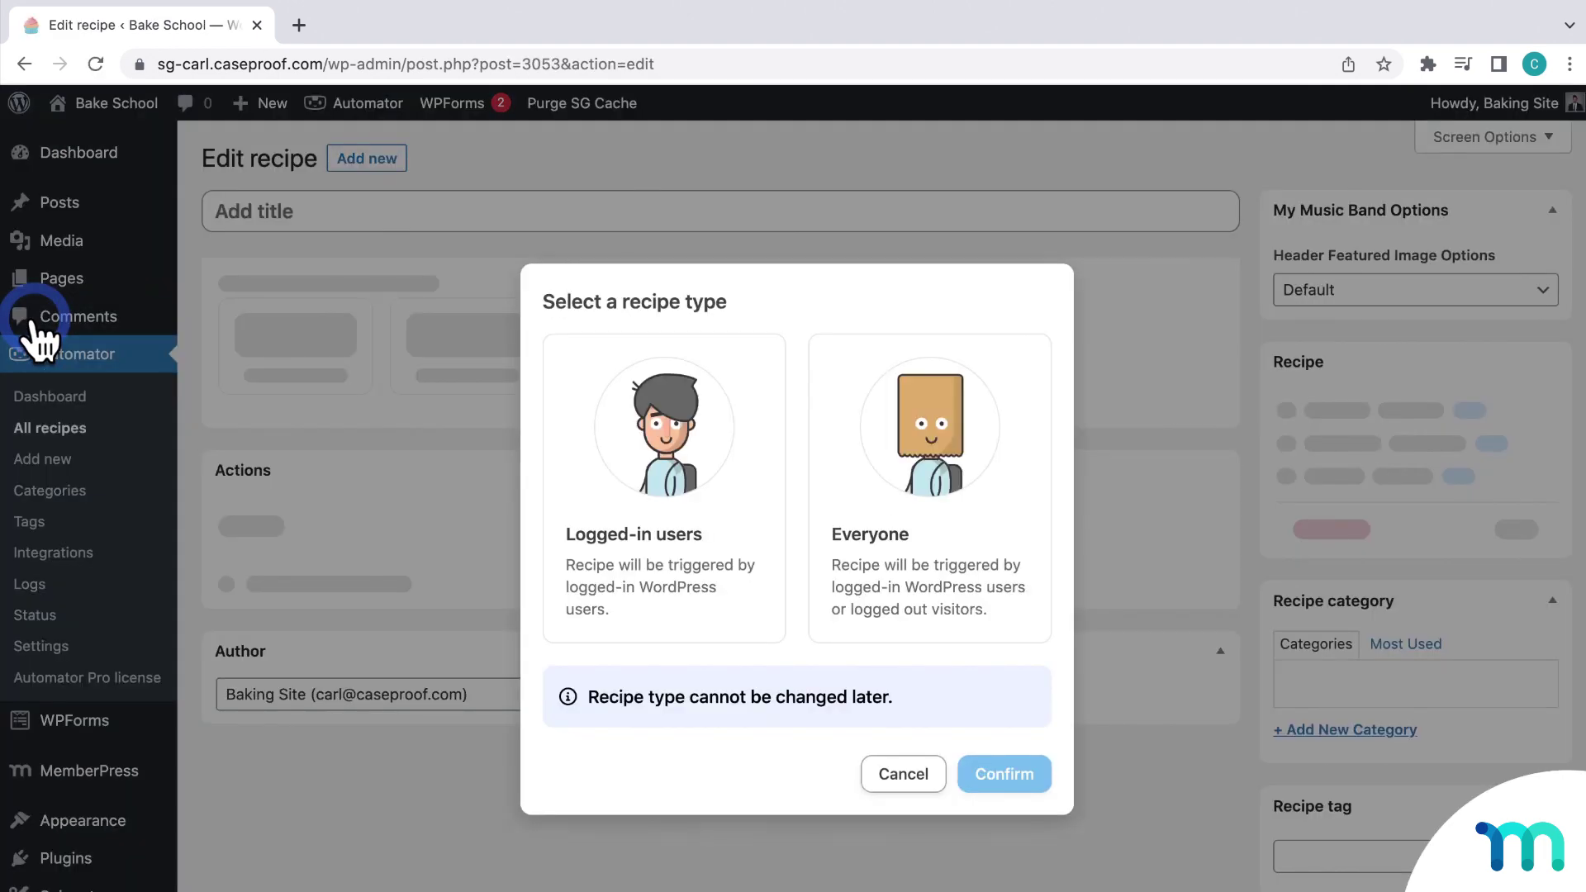
{"action": "left_click", "coordinate": [667, 487]}
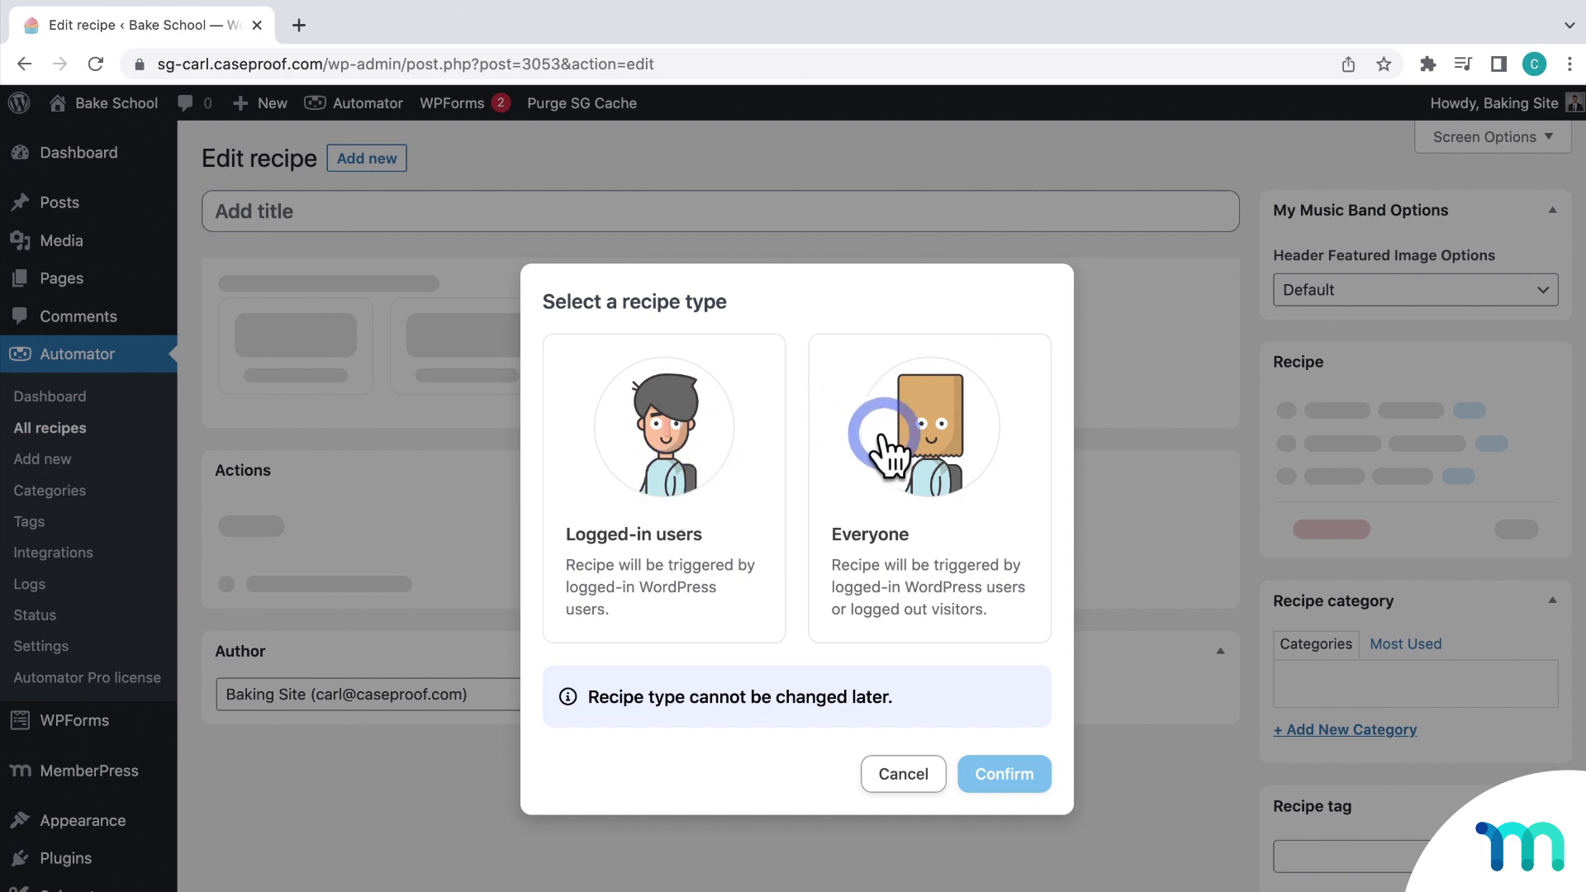
{"action": "left_click", "coordinate": [919, 478]}
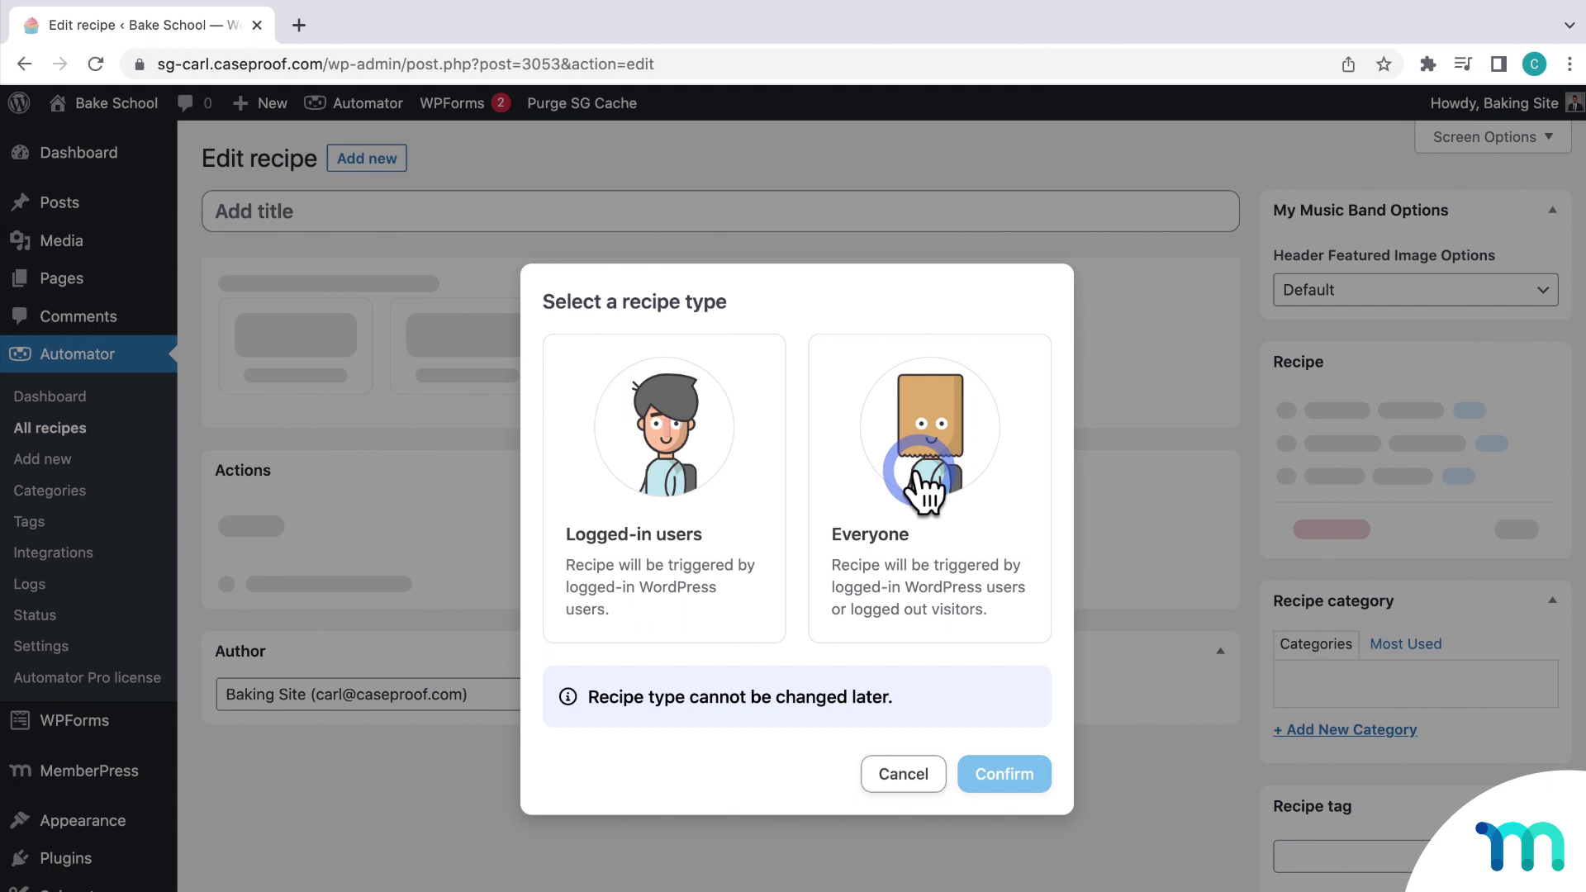
{"action": "left_click", "coordinate": [919, 475]}
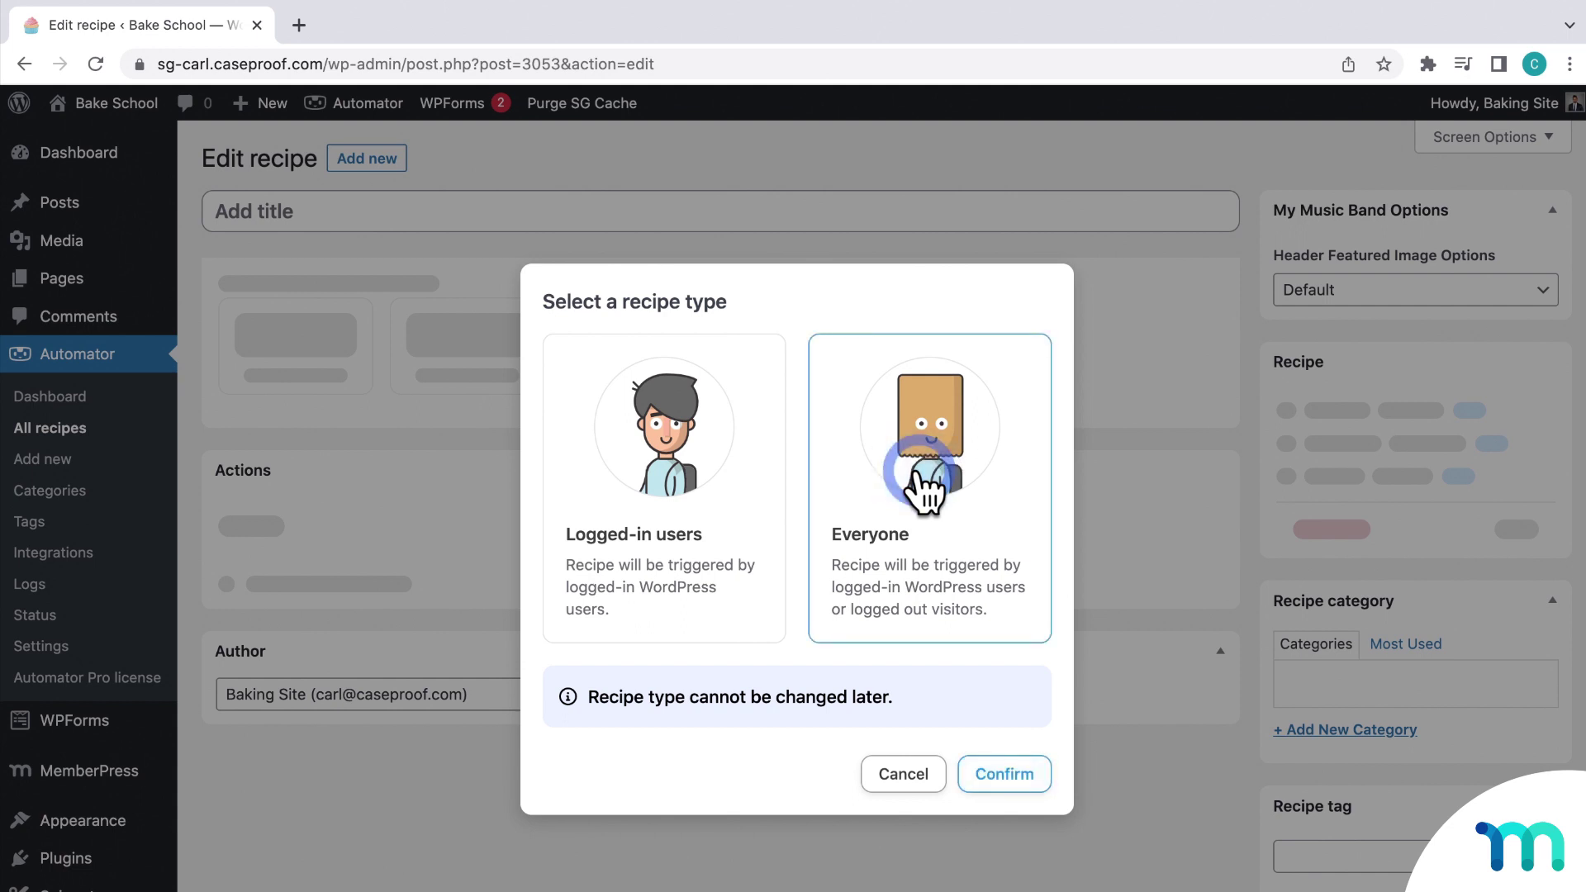
{"action": "left_click", "coordinate": [1018, 762]}
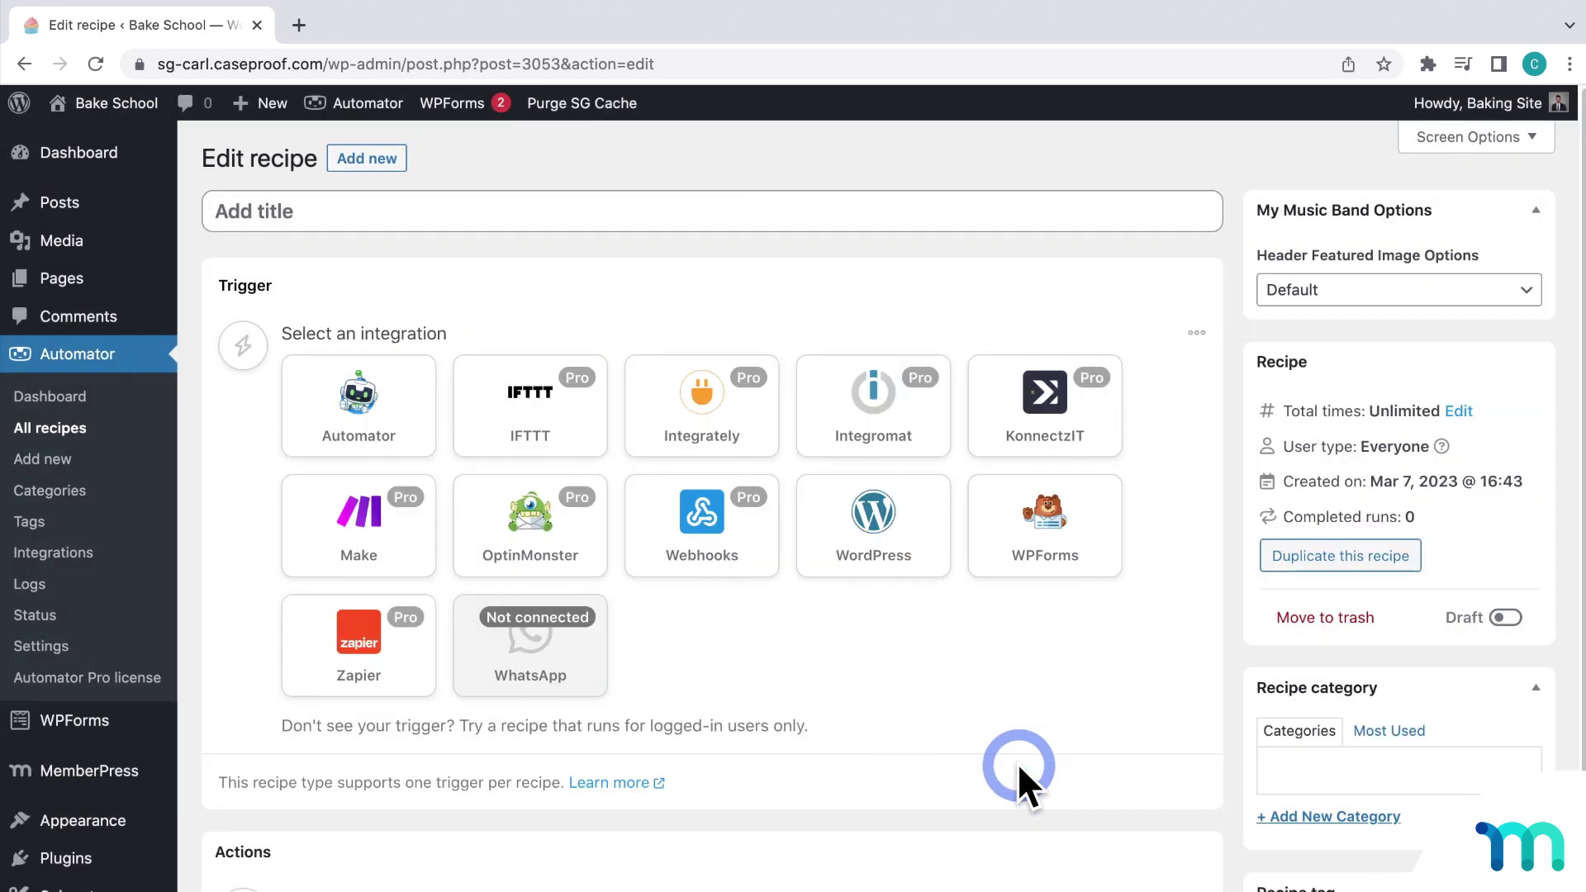
{"action": "left_click", "coordinate": [727, 220]}
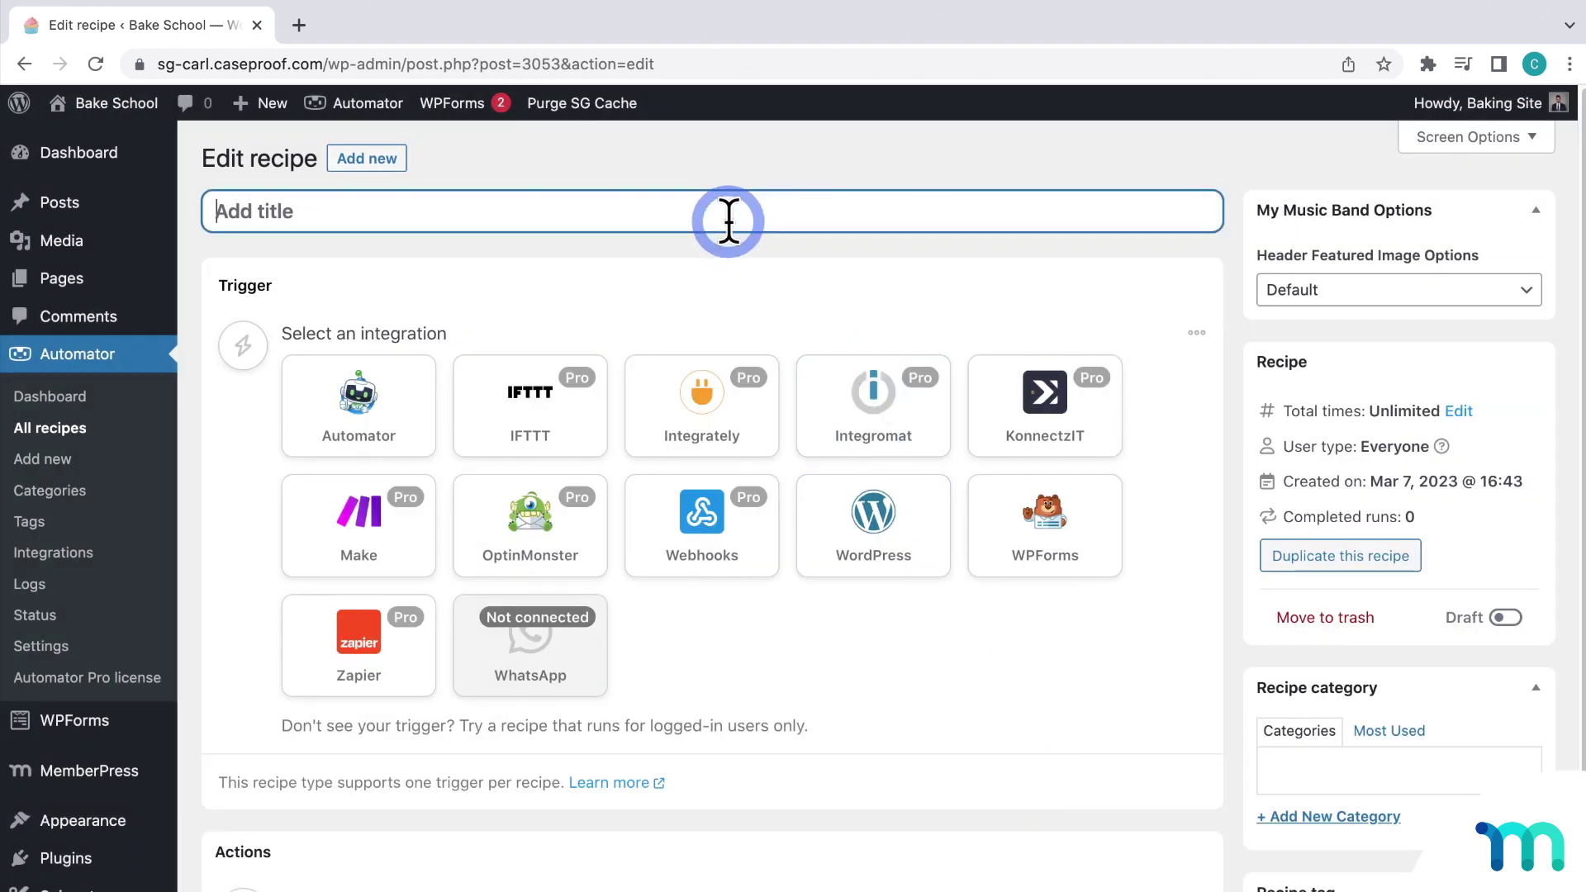
{"action": "type", "text": "Course Idea from Form"}
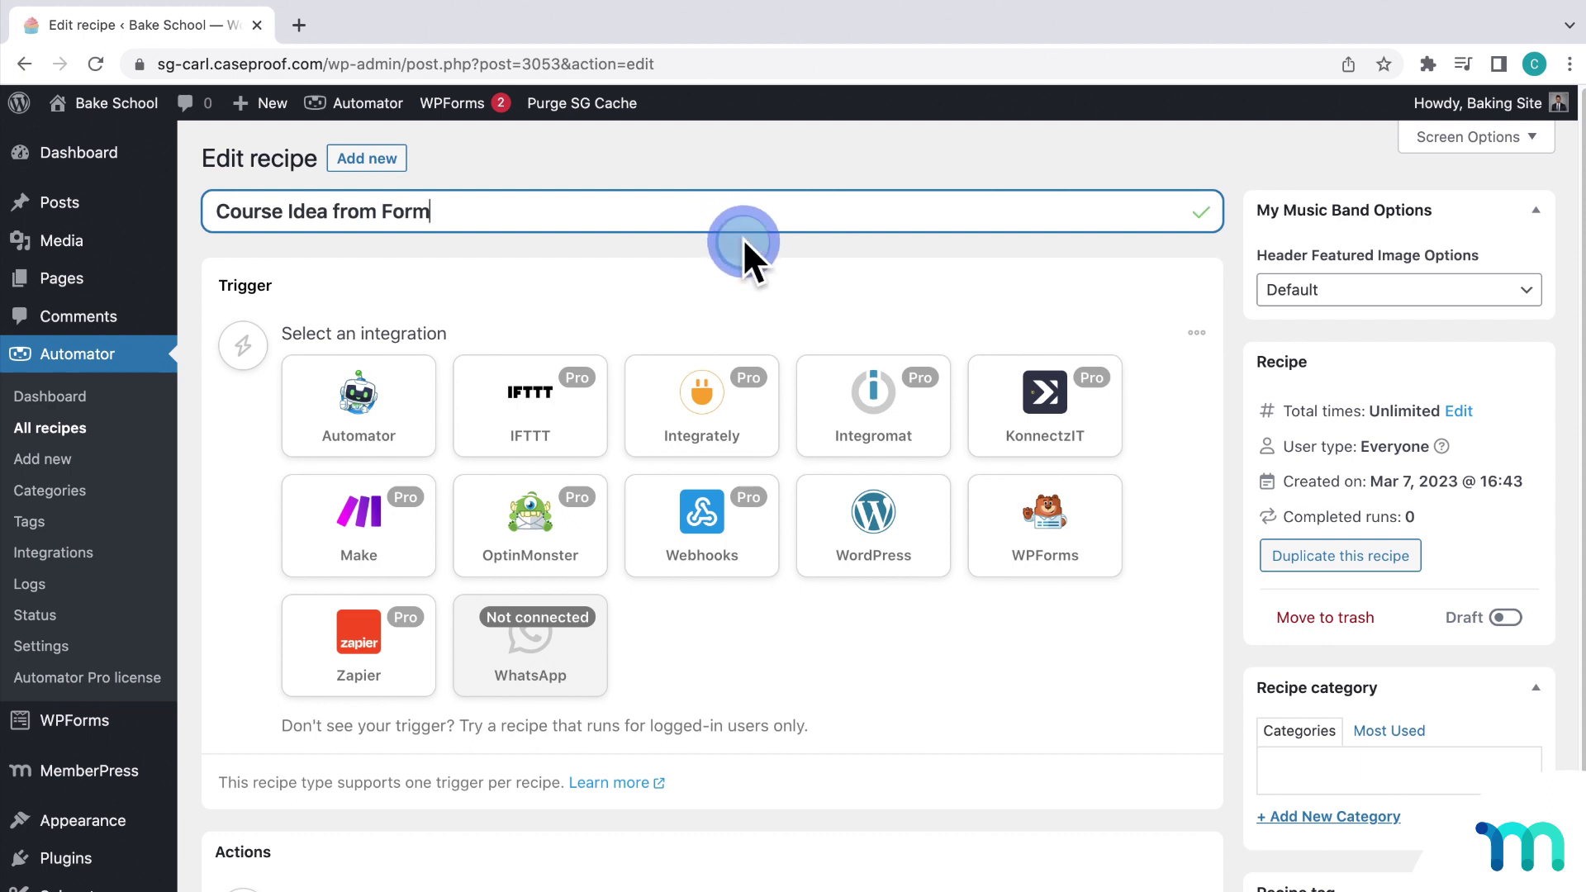
{"action": "left_click", "coordinate": [742, 239]}
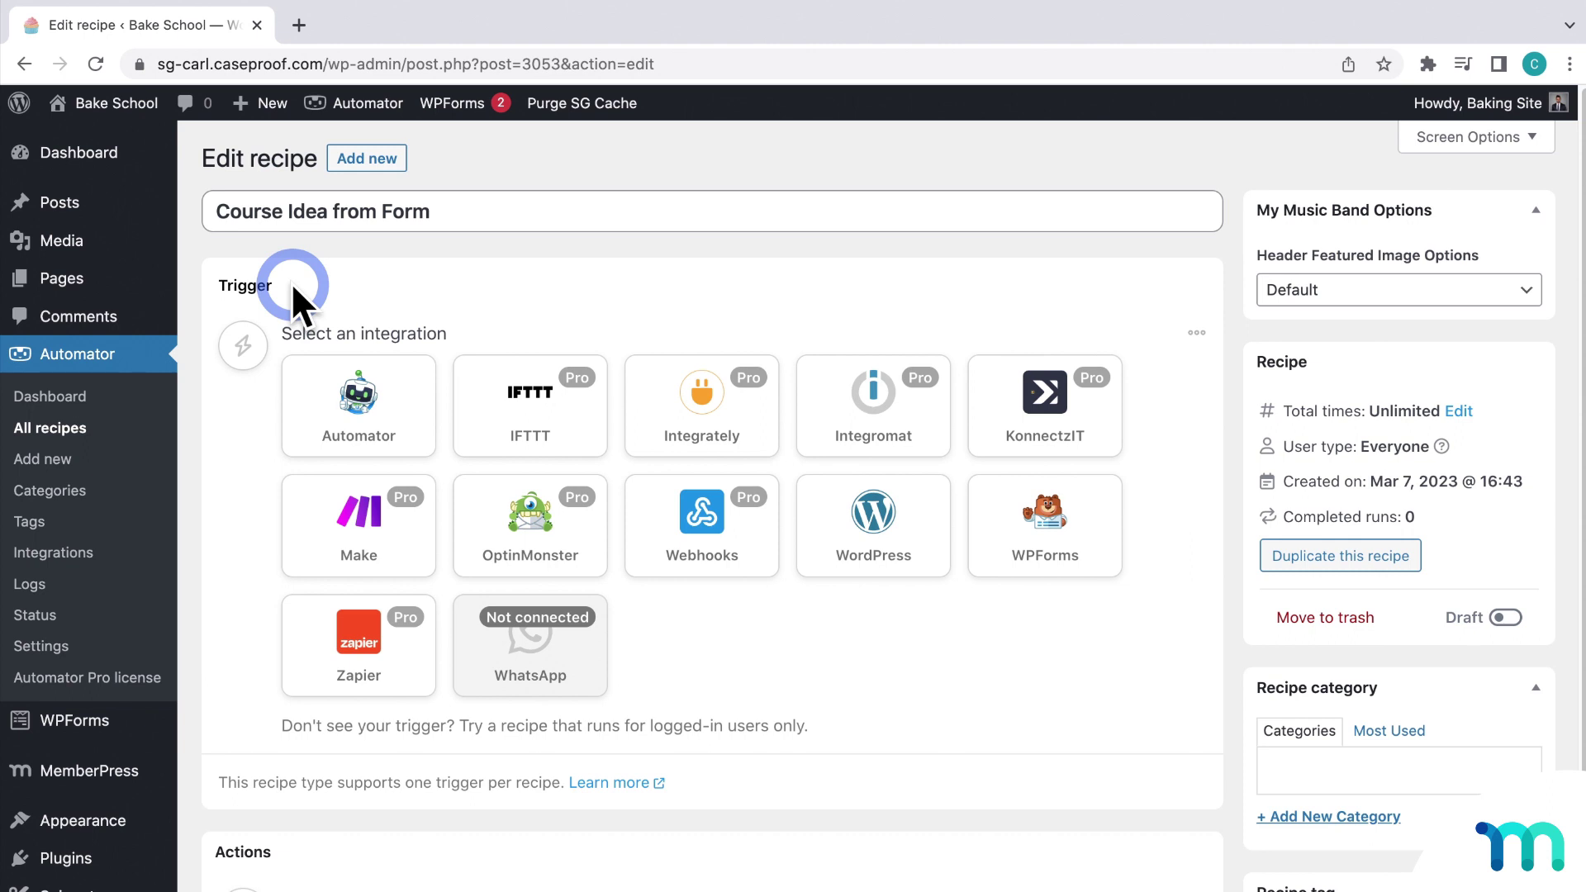
{"action": "scroll", "coordinate": [271, 764], "scroll_direction": "down", "scroll_amount": 3}
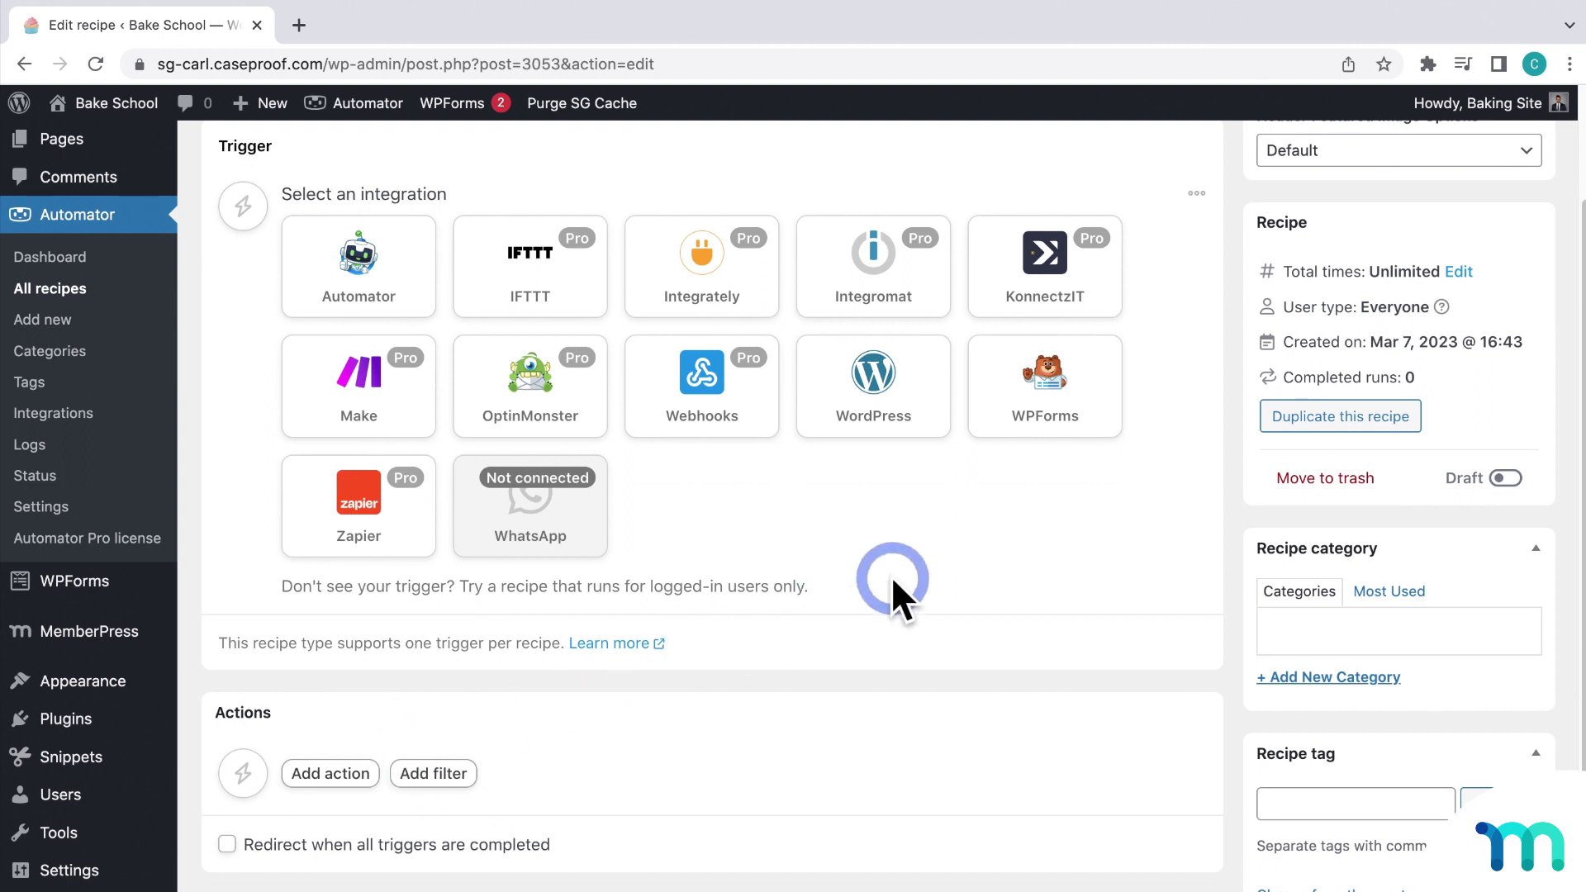
{"action": "scroll", "coordinate": [933, 582], "scroll_direction": "up", "scroll_amount": 1}
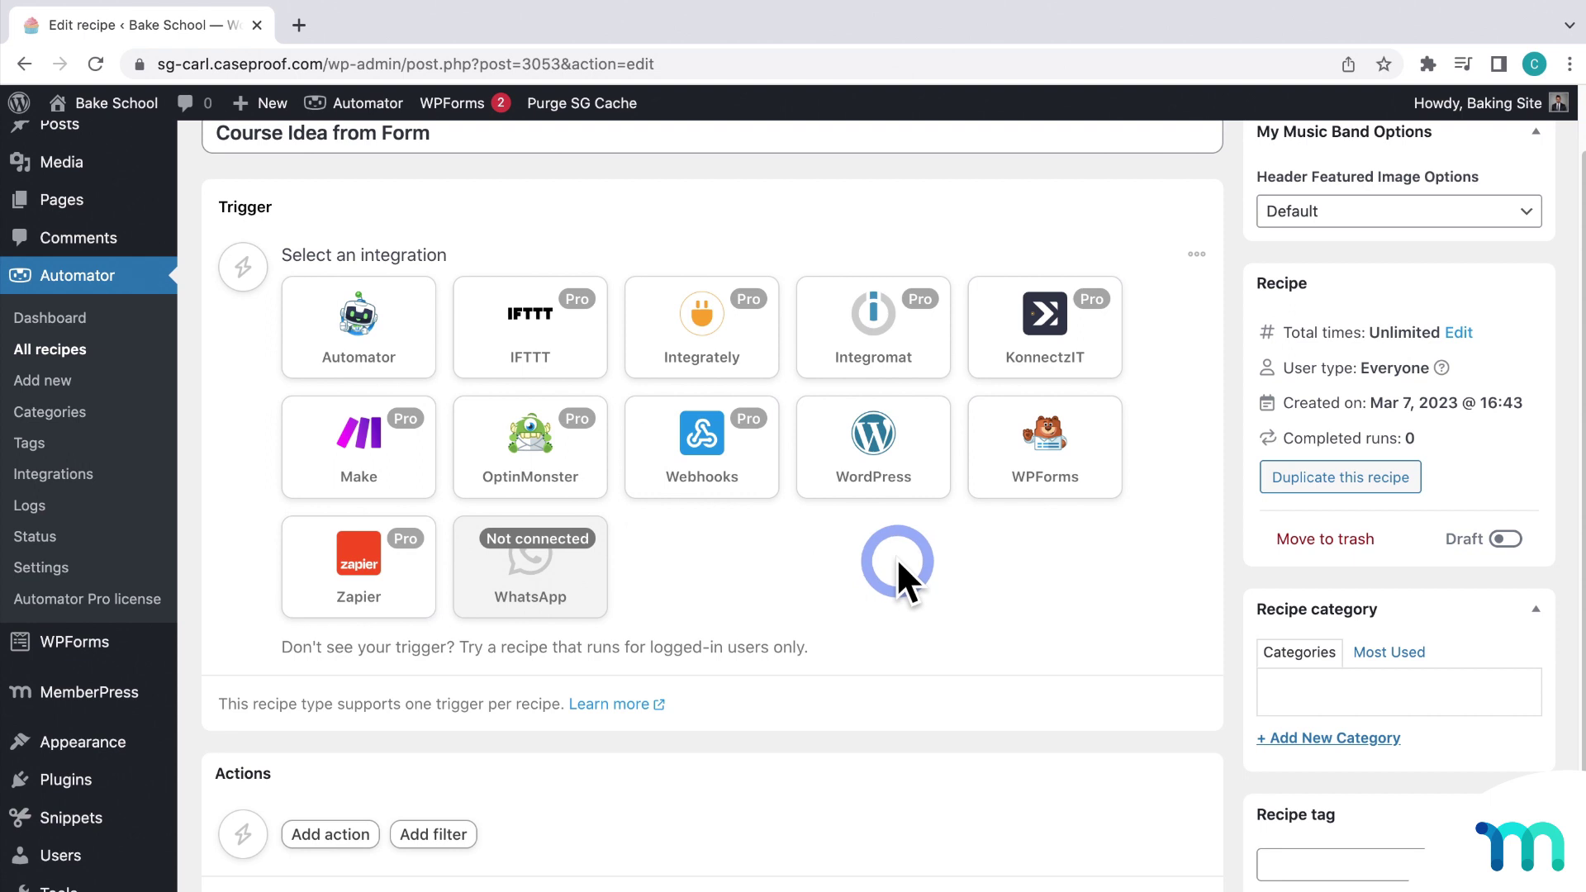
Step: Choose WPForms as the trigger integration, checking the Integrations page in a separate tab
{"action": "left_click", "coordinate": [1099, 467]}
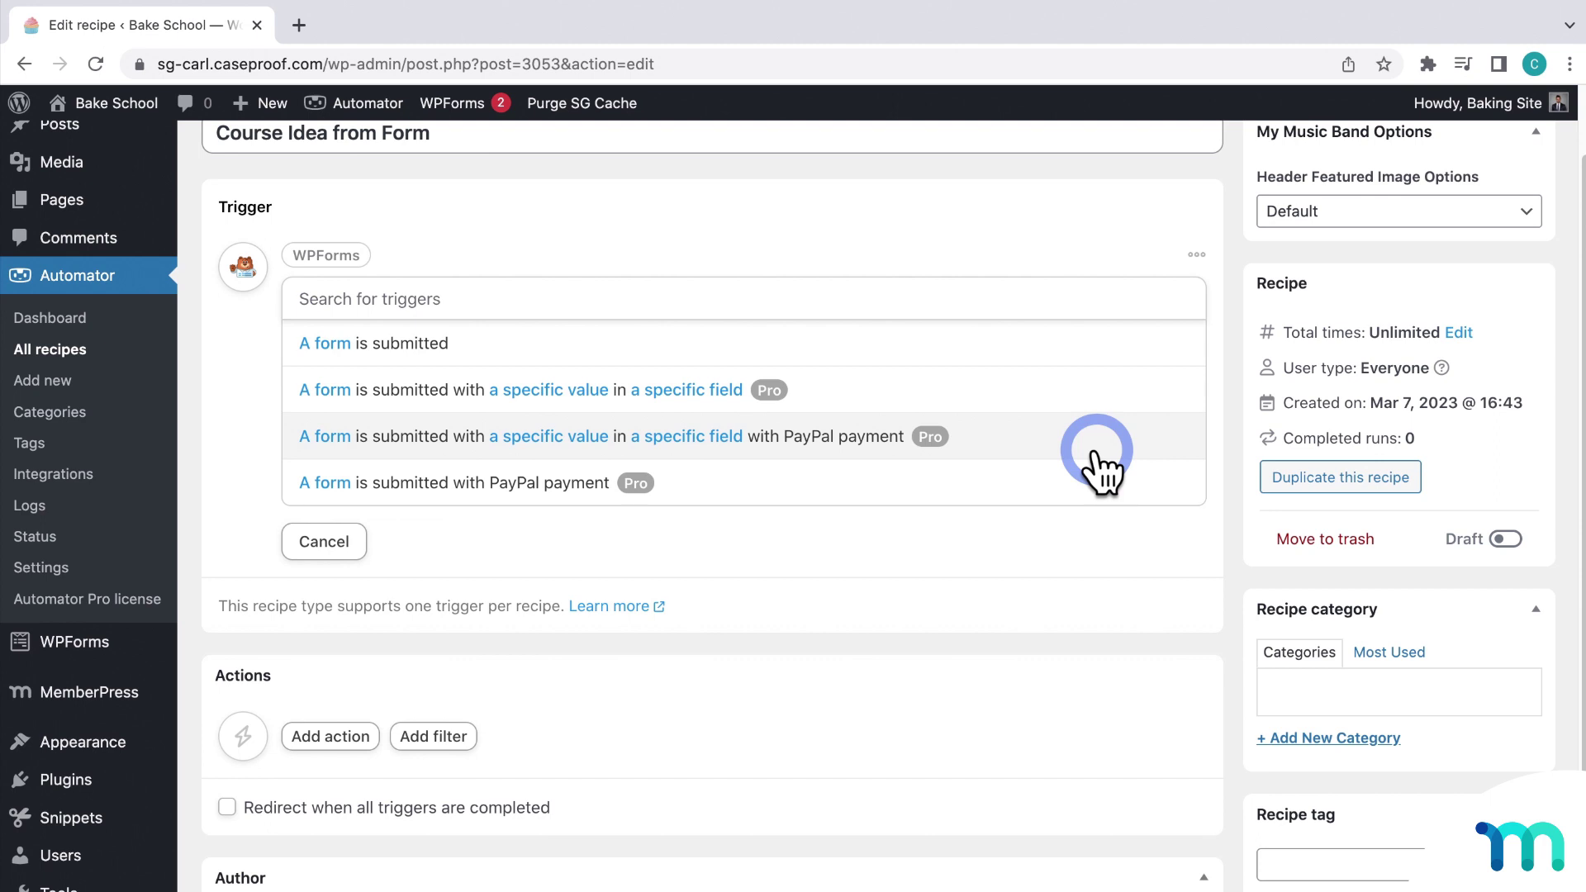
{"action": "right_click", "coordinate": [95, 469]}
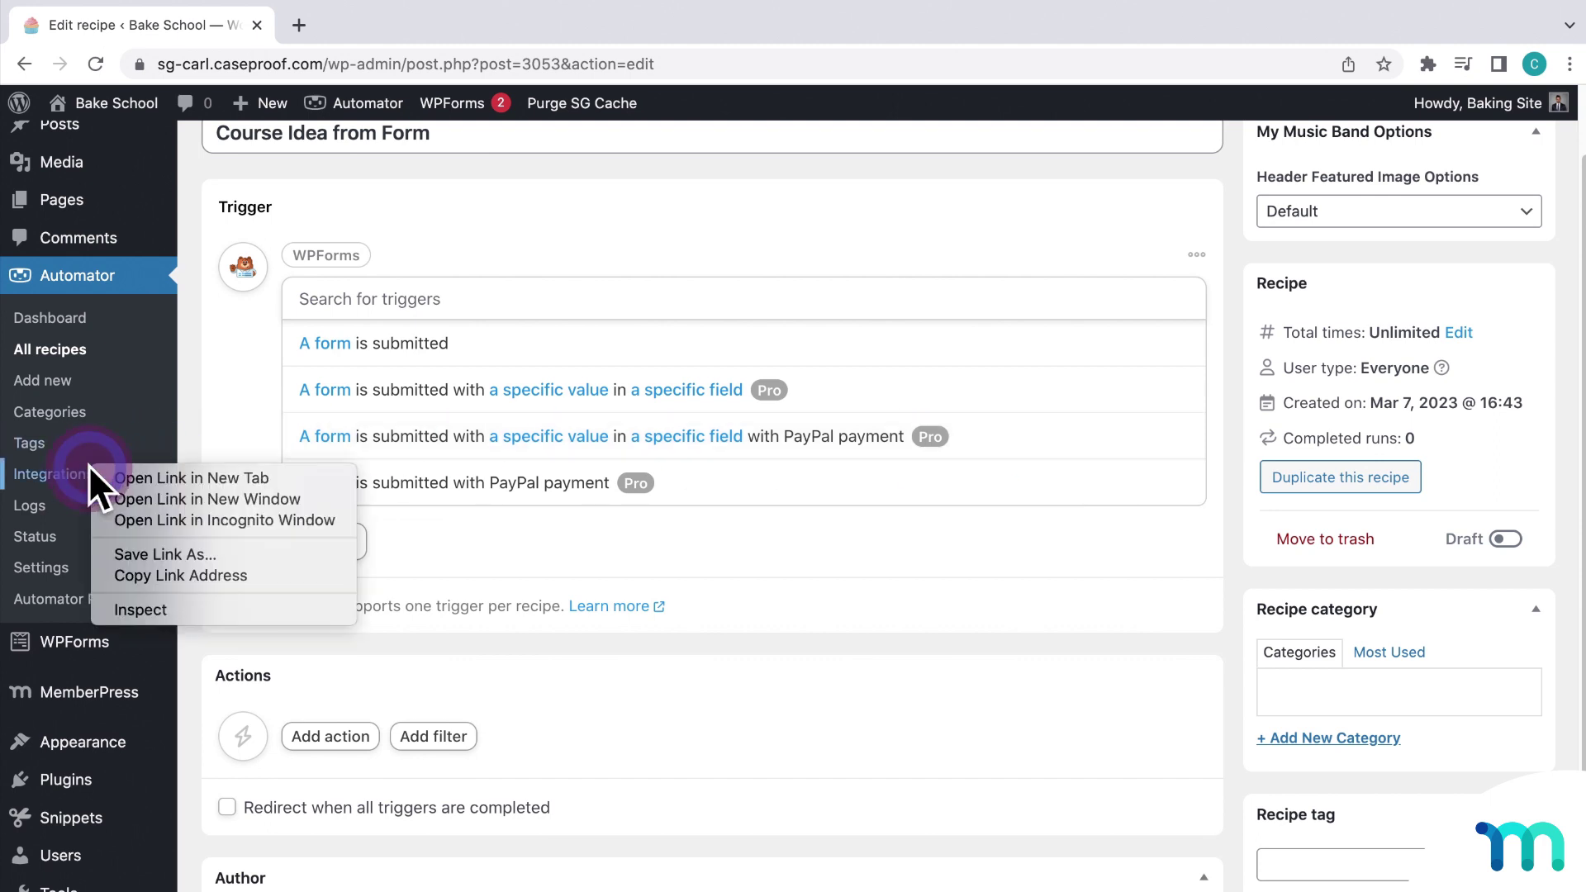
{"action": "left_click", "coordinate": [101, 477]}
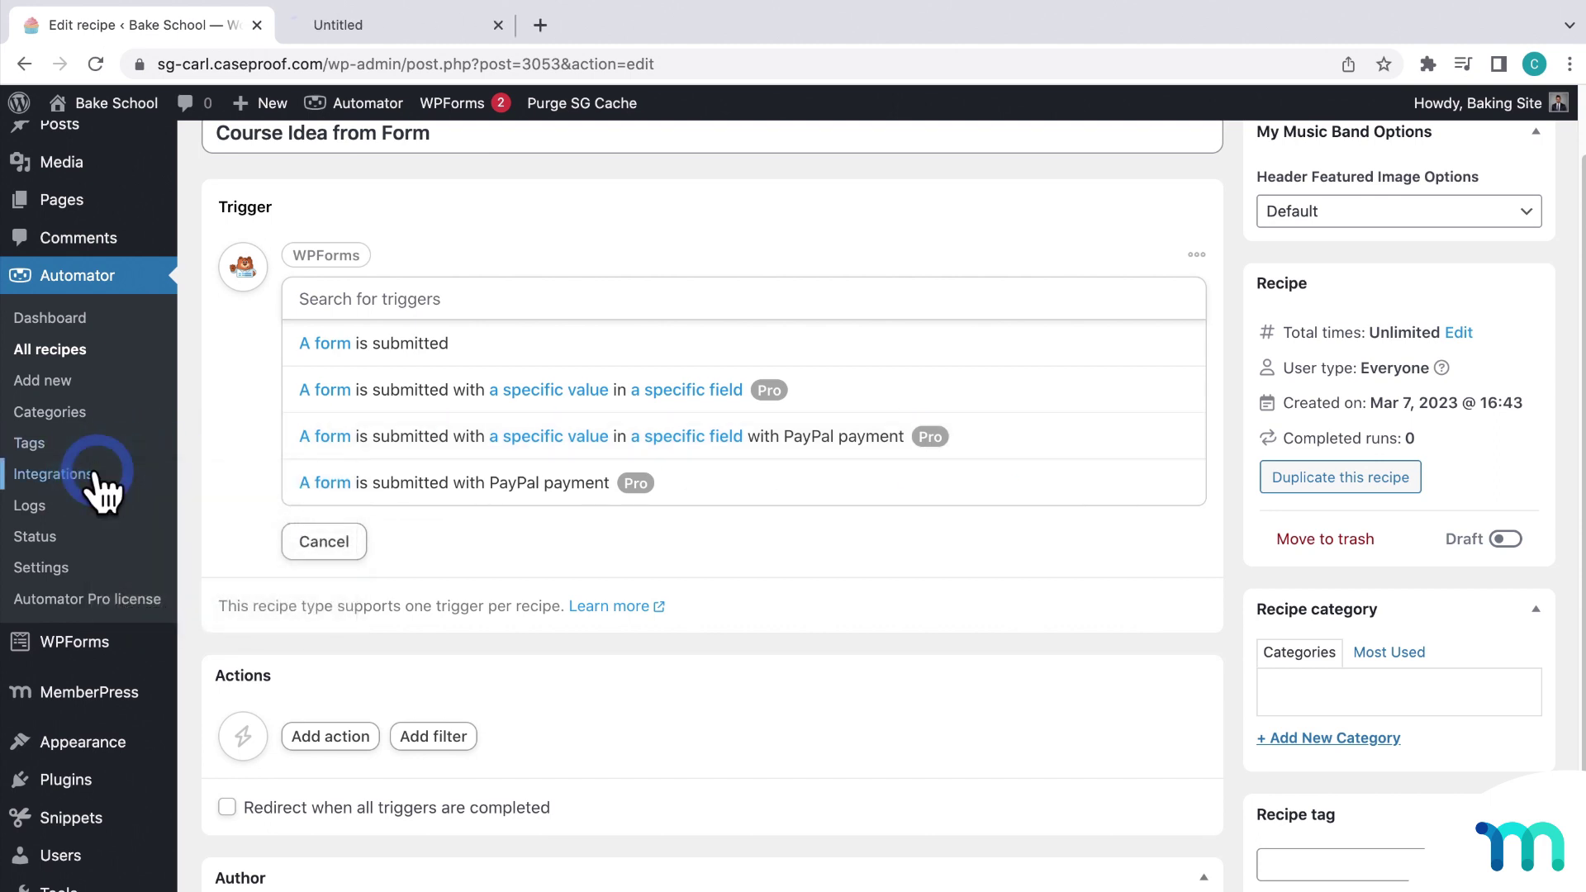
{"action": "left_click", "coordinate": [441, 28]}
{"action": "scroll", "coordinate": [859, 470], "scroll_direction": "down", "scroll_amount": 15}
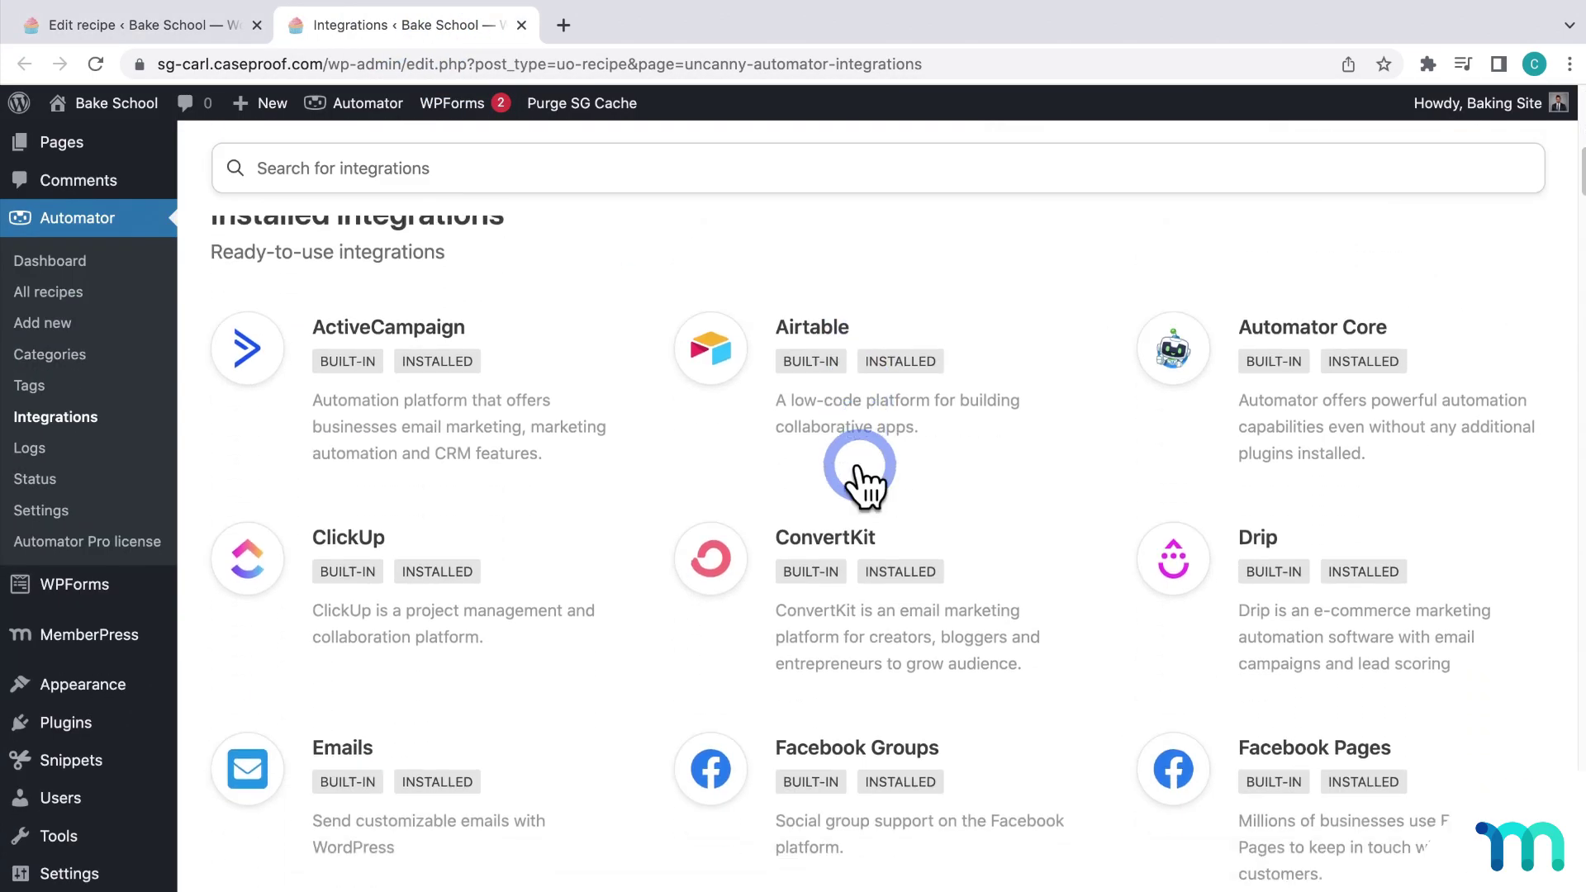
{"action": "scroll", "coordinate": [859, 478], "scroll_direction": "down", "scroll_amount": 20}
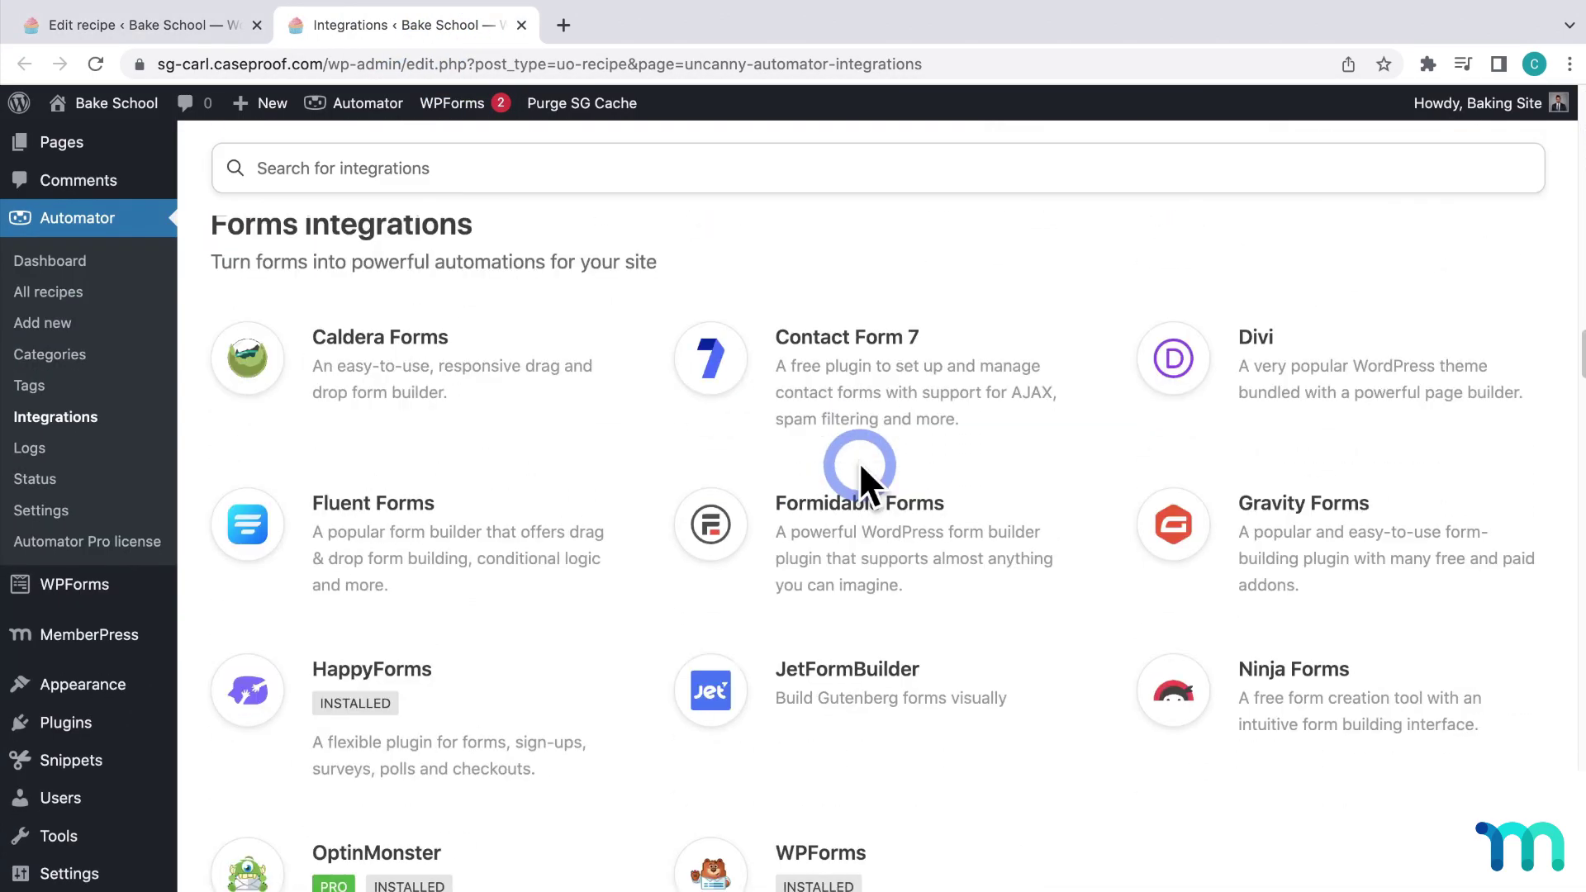
{"action": "scroll", "coordinate": [603, 388], "scroll_direction": "up", "scroll_amount": 1}
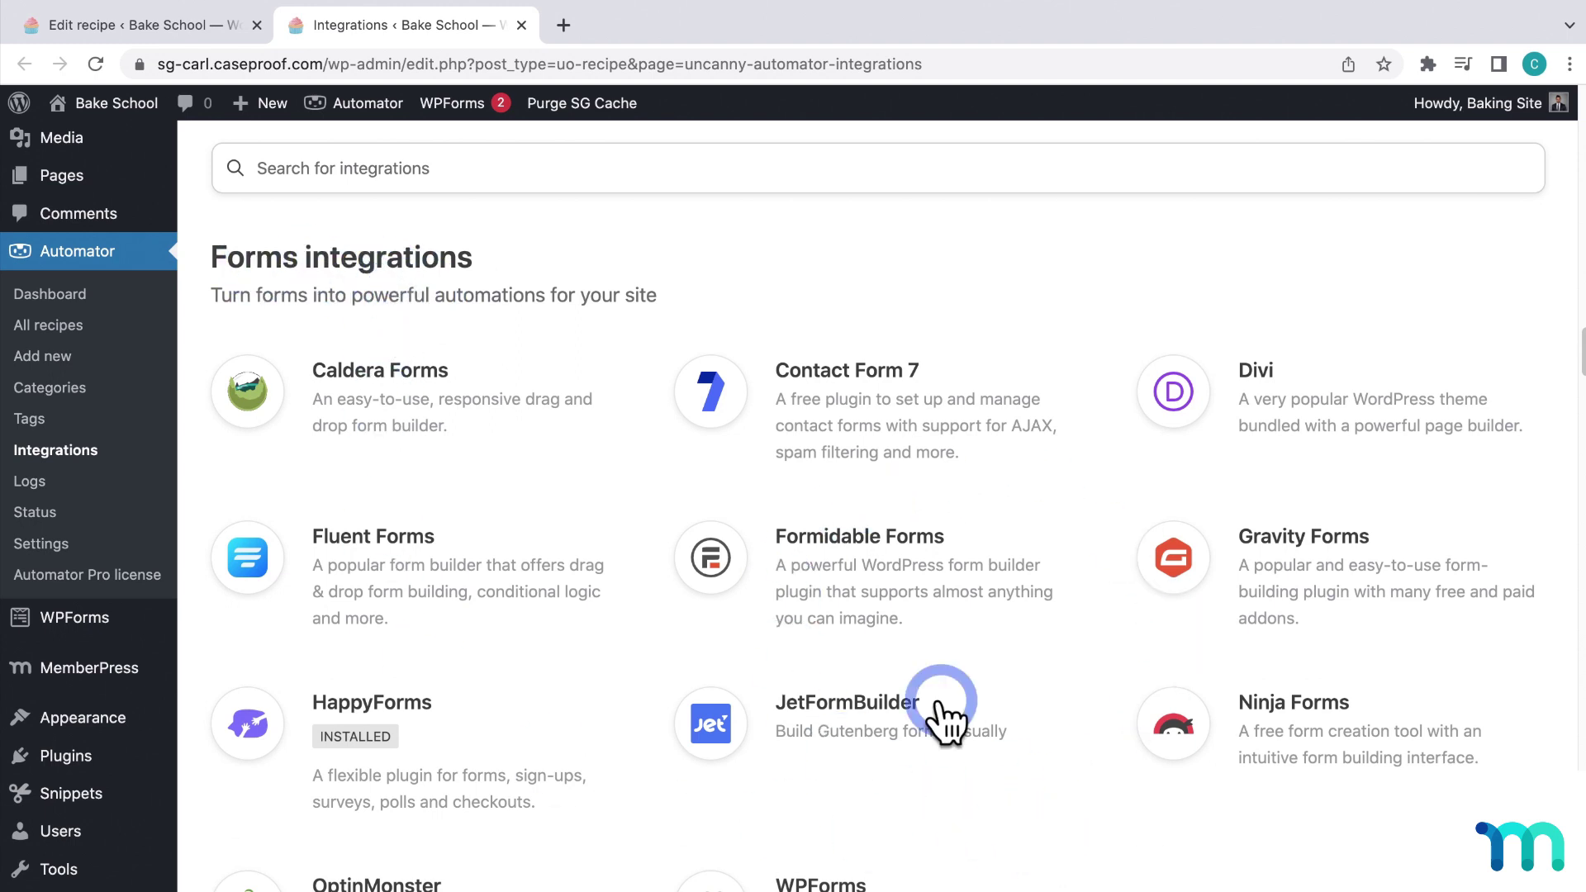
{"action": "left_click", "coordinate": [521, 25]}
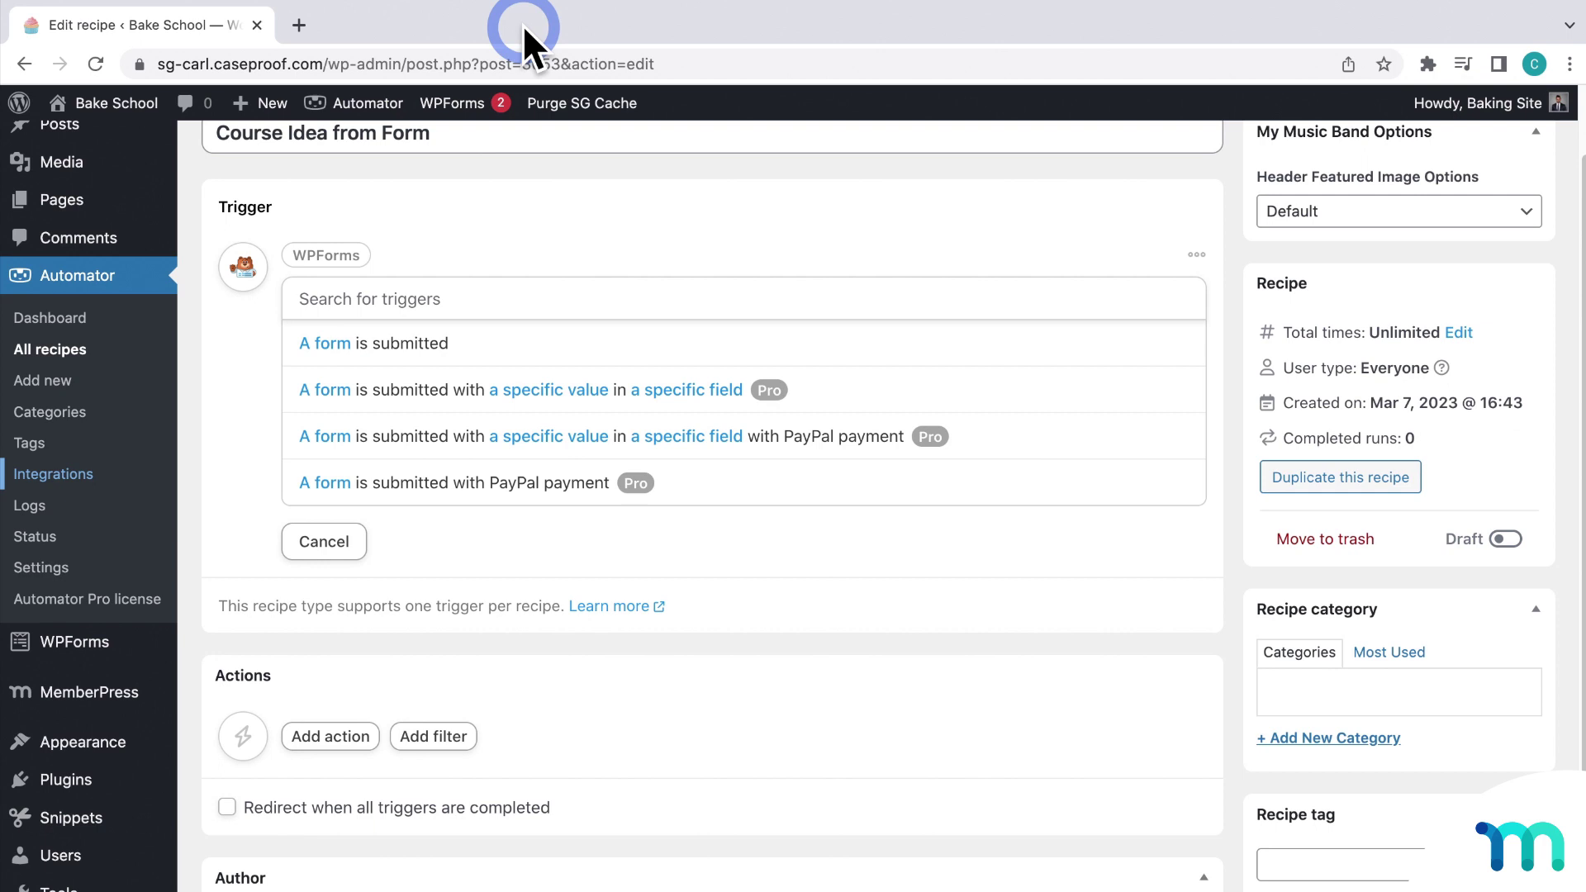
Step: Set the trigger to 'A form is submitted' for the Course Idea Form and save it
{"action": "left_click", "coordinate": [466, 339]}
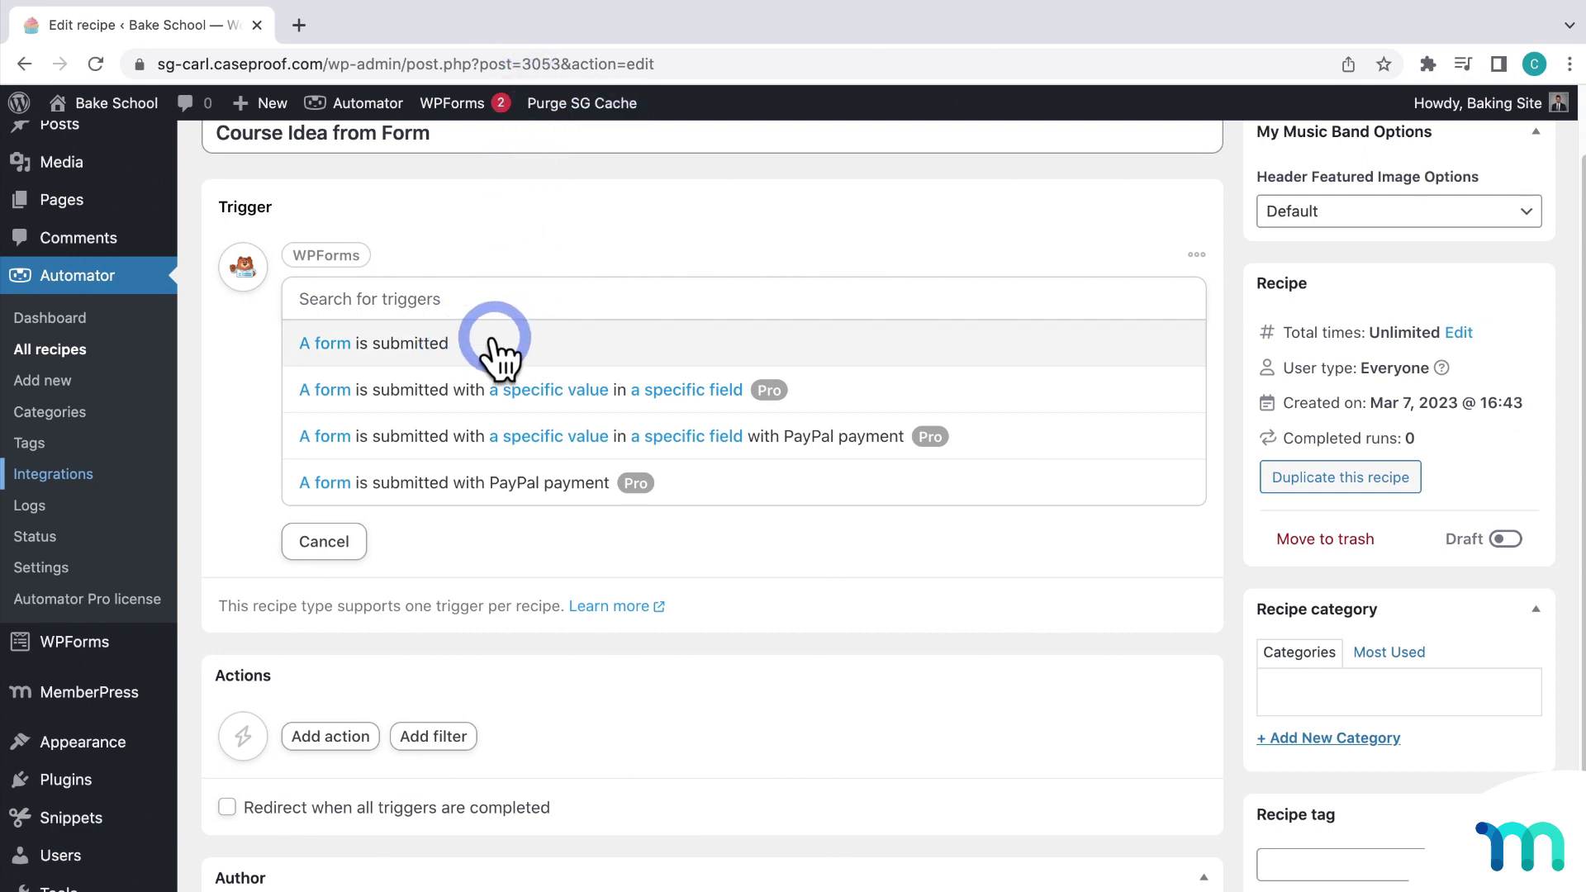
{"action": "left_click", "coordinate": [489, 346]}
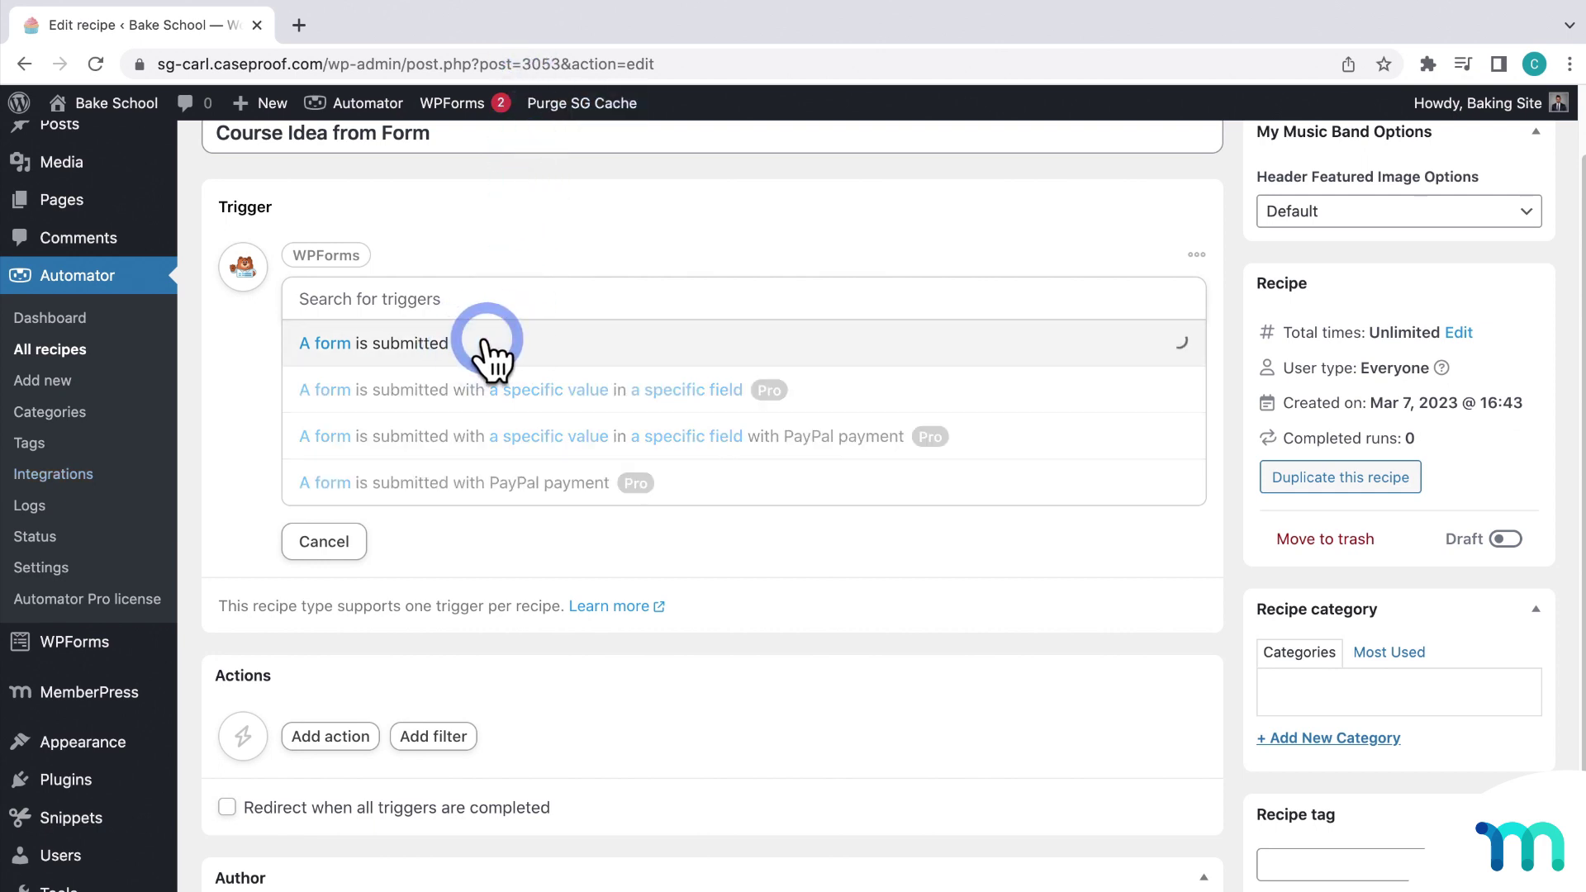
{"action": "left_click", "coordinate": [519, 398]}
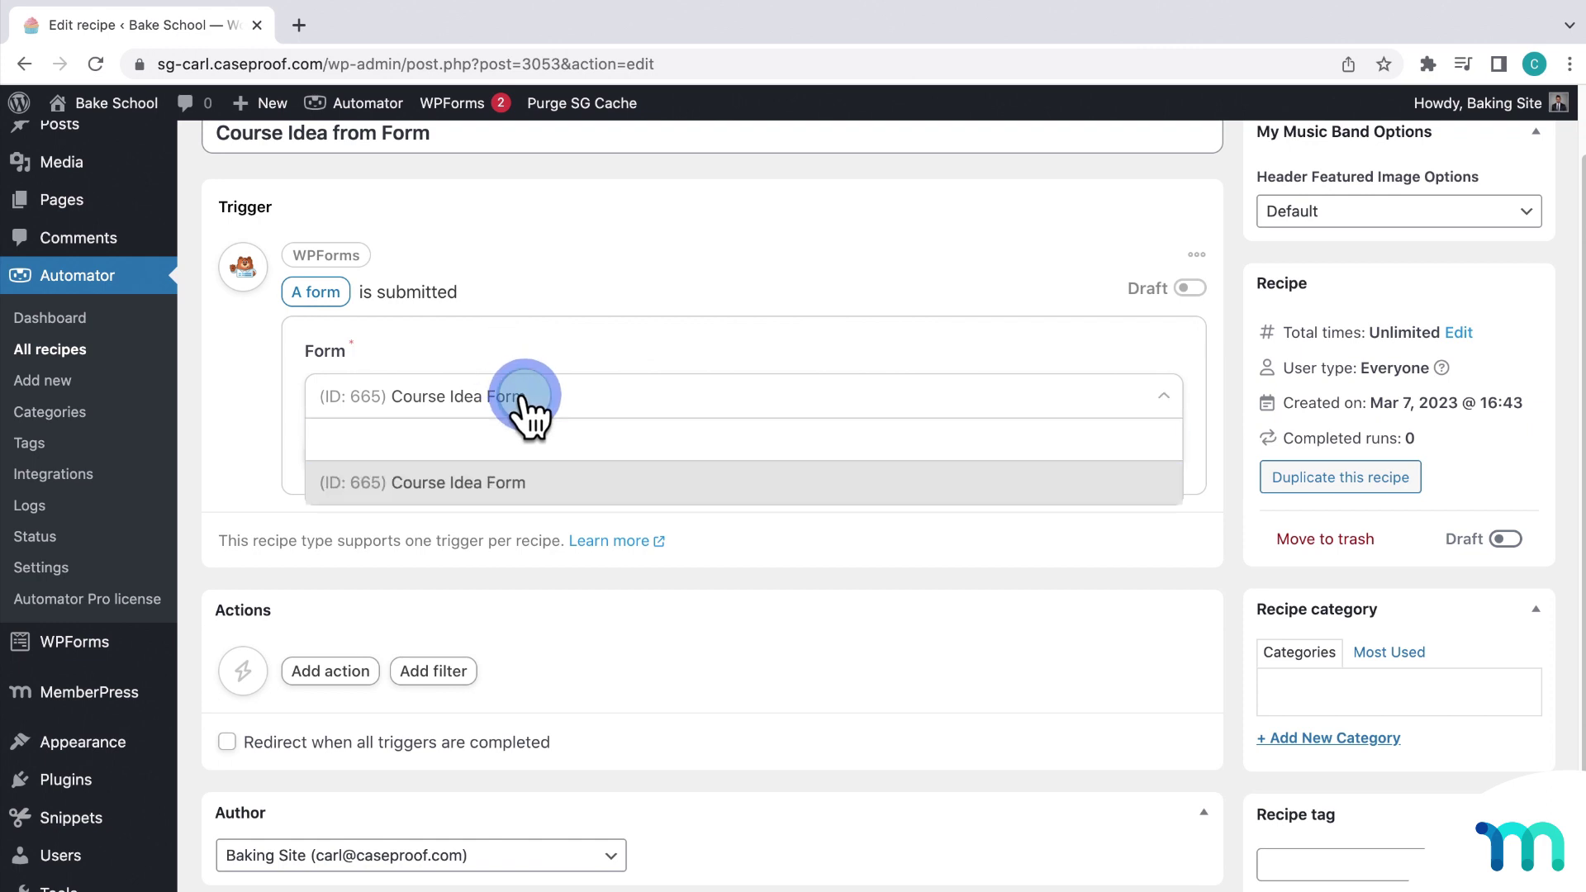
{"action": "left_click", "coordinate": [588, 484]}
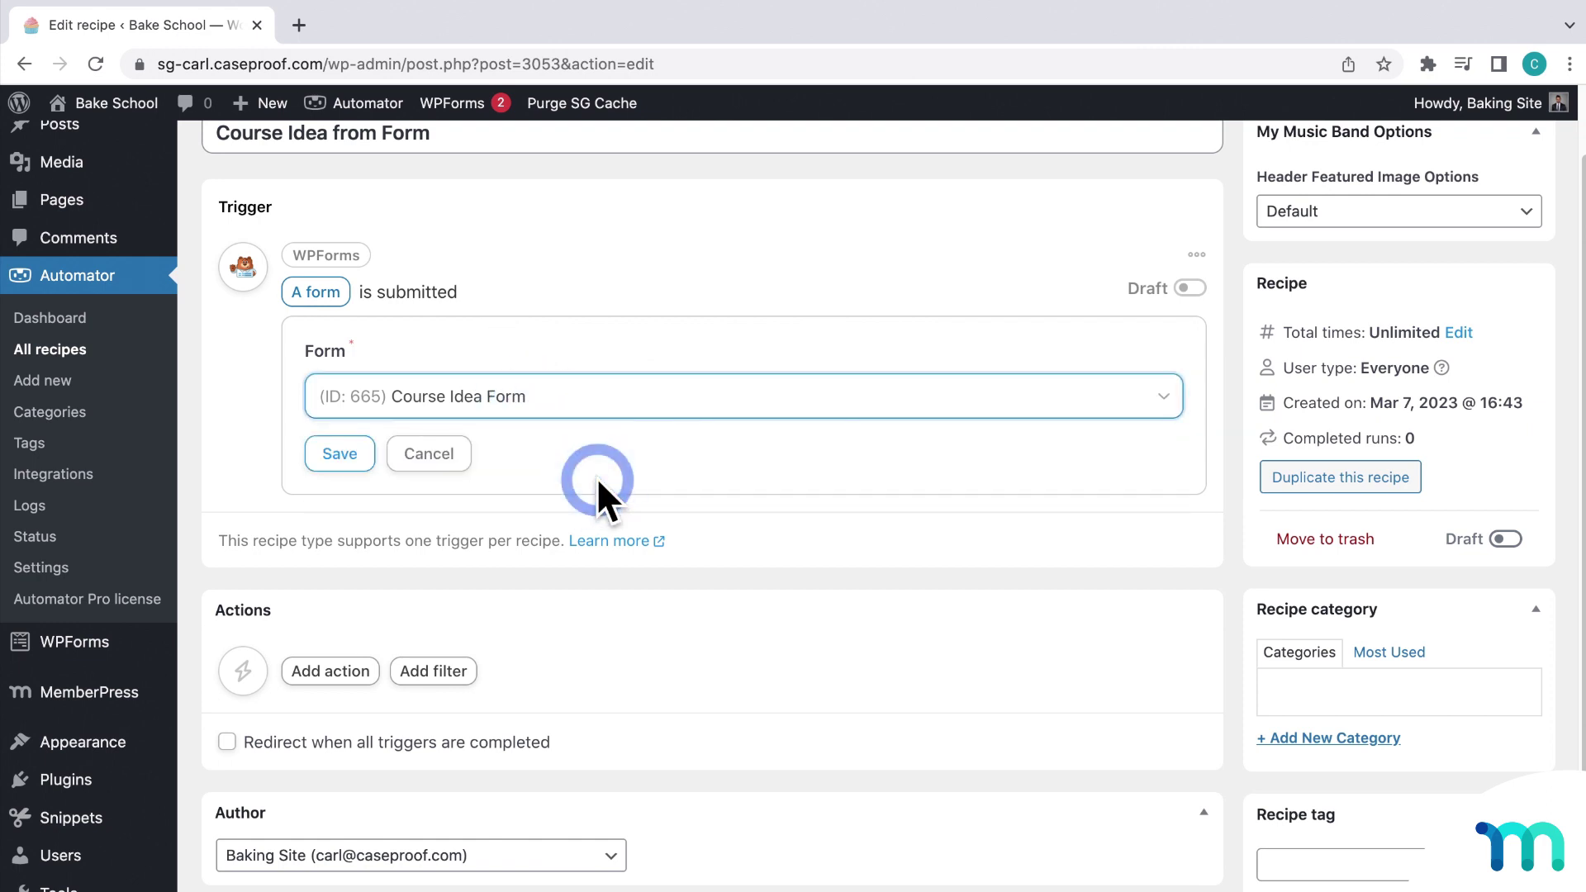
{"action": "left_click", "coordinate": [351, 459]}
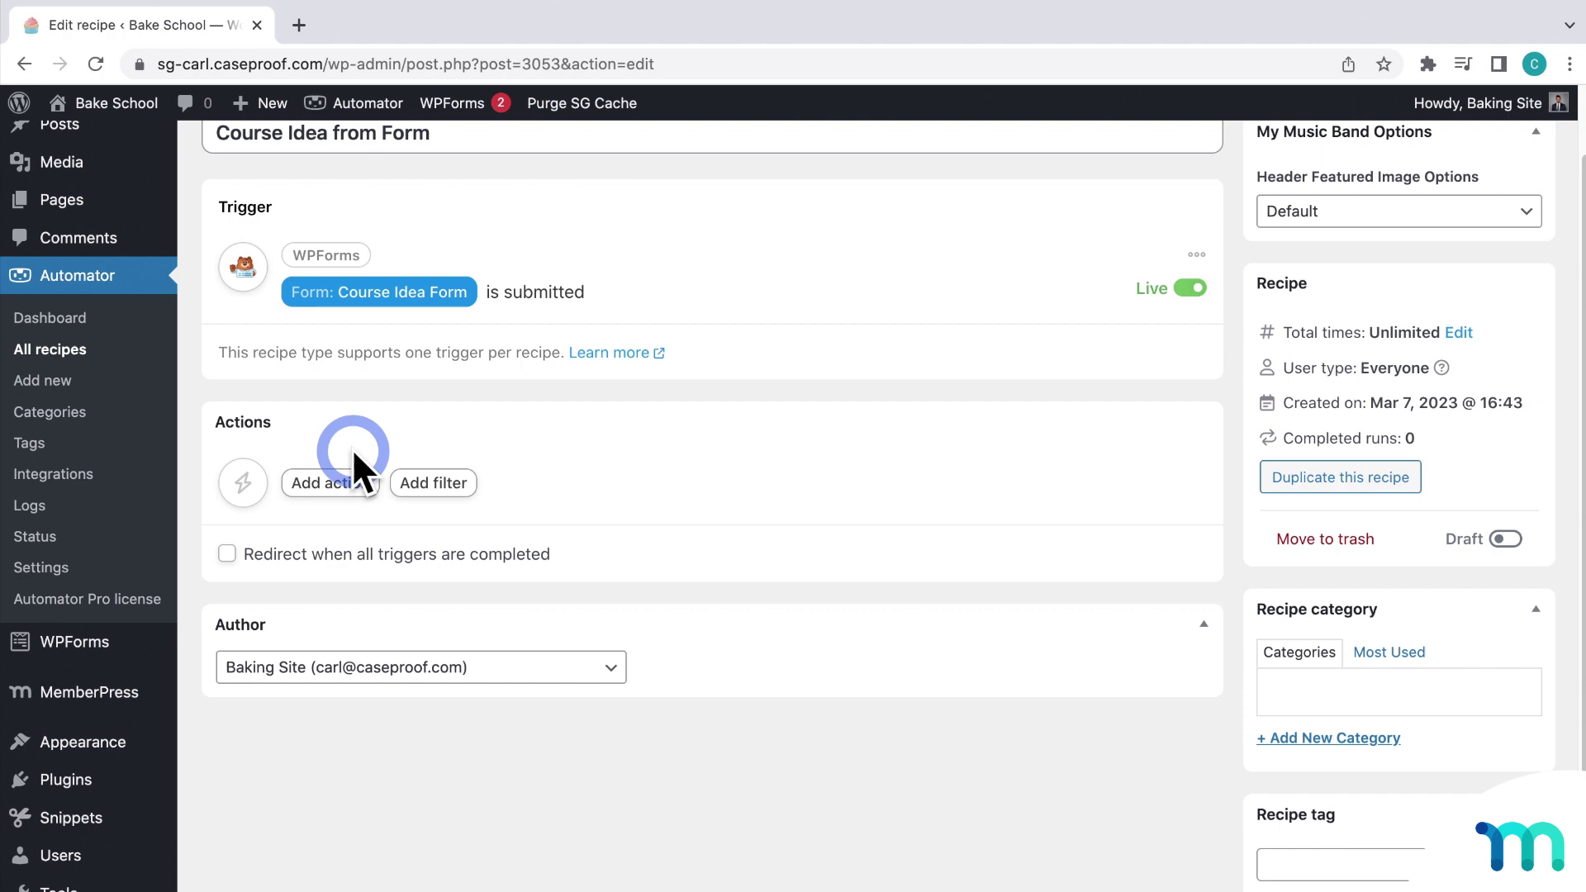
Step: Add an action to the recipe and scroll through the action integrations
{"action": "scroll", "coordinate": [352, 448], "scroll_direction": "down", "scroll_amount": 1}
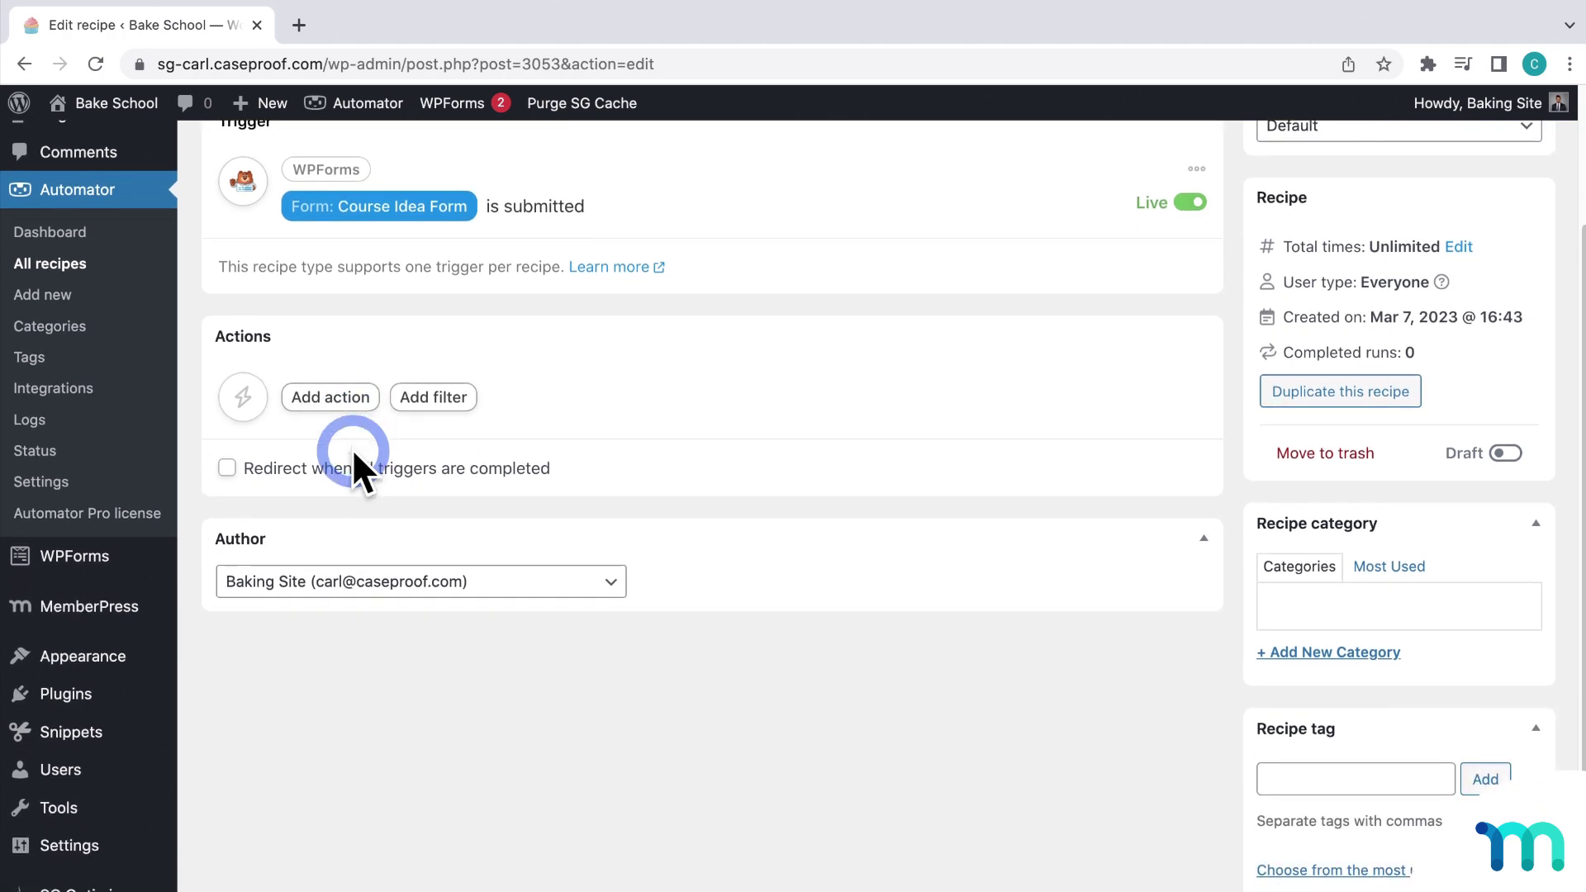
{"action": "left_click", "coordinate": [322, 403]}
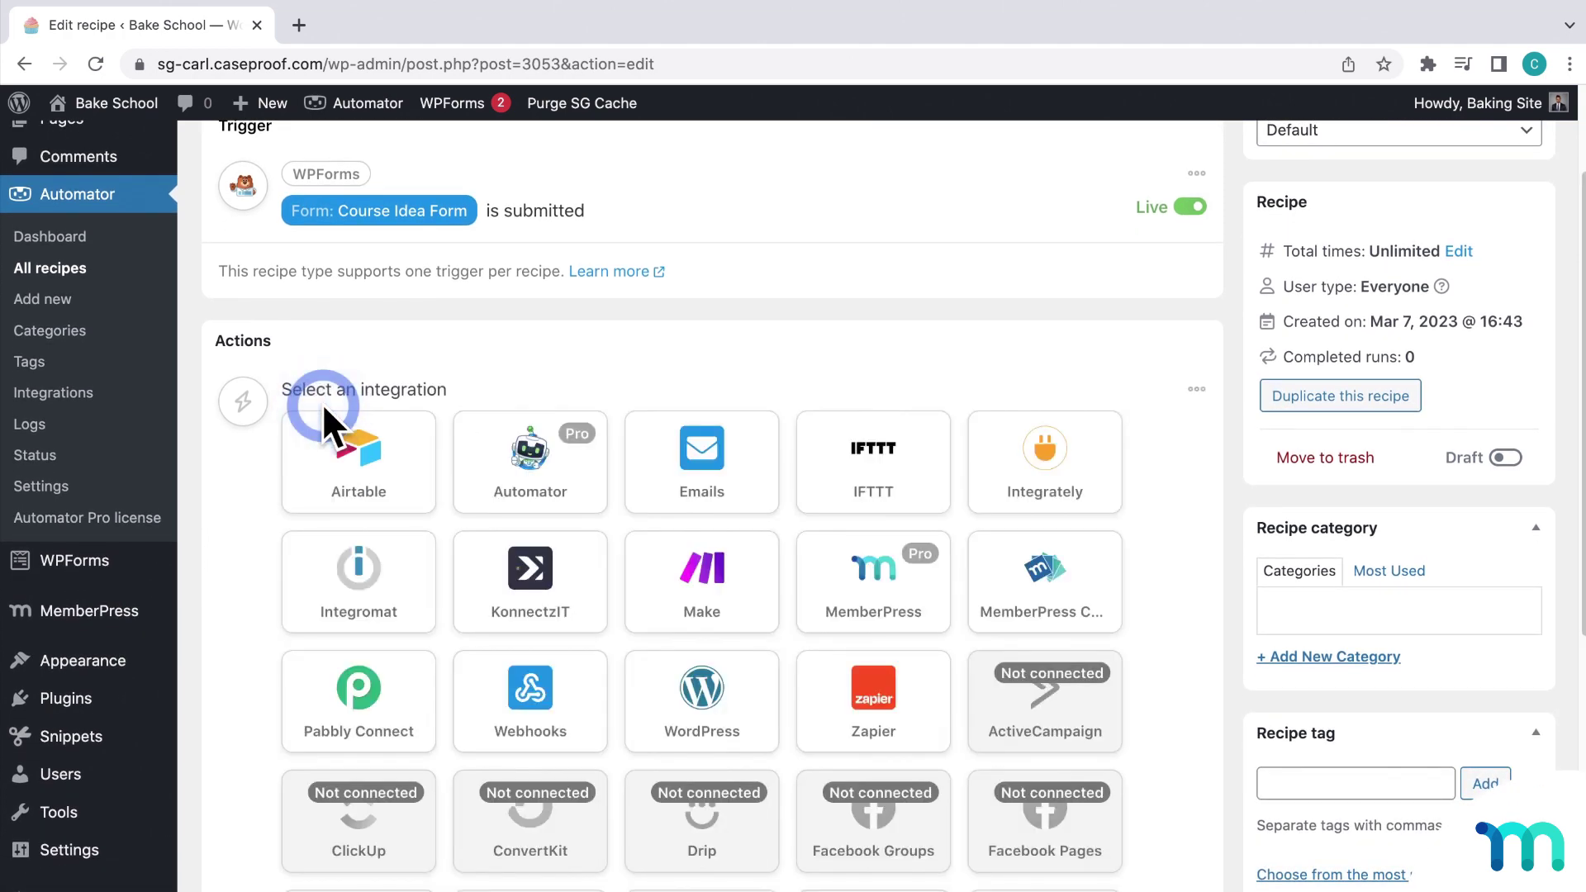
{"action": "scroll", "coordinate": [329, 425], "scroll_direction": "down", "scroll_amount": 7}
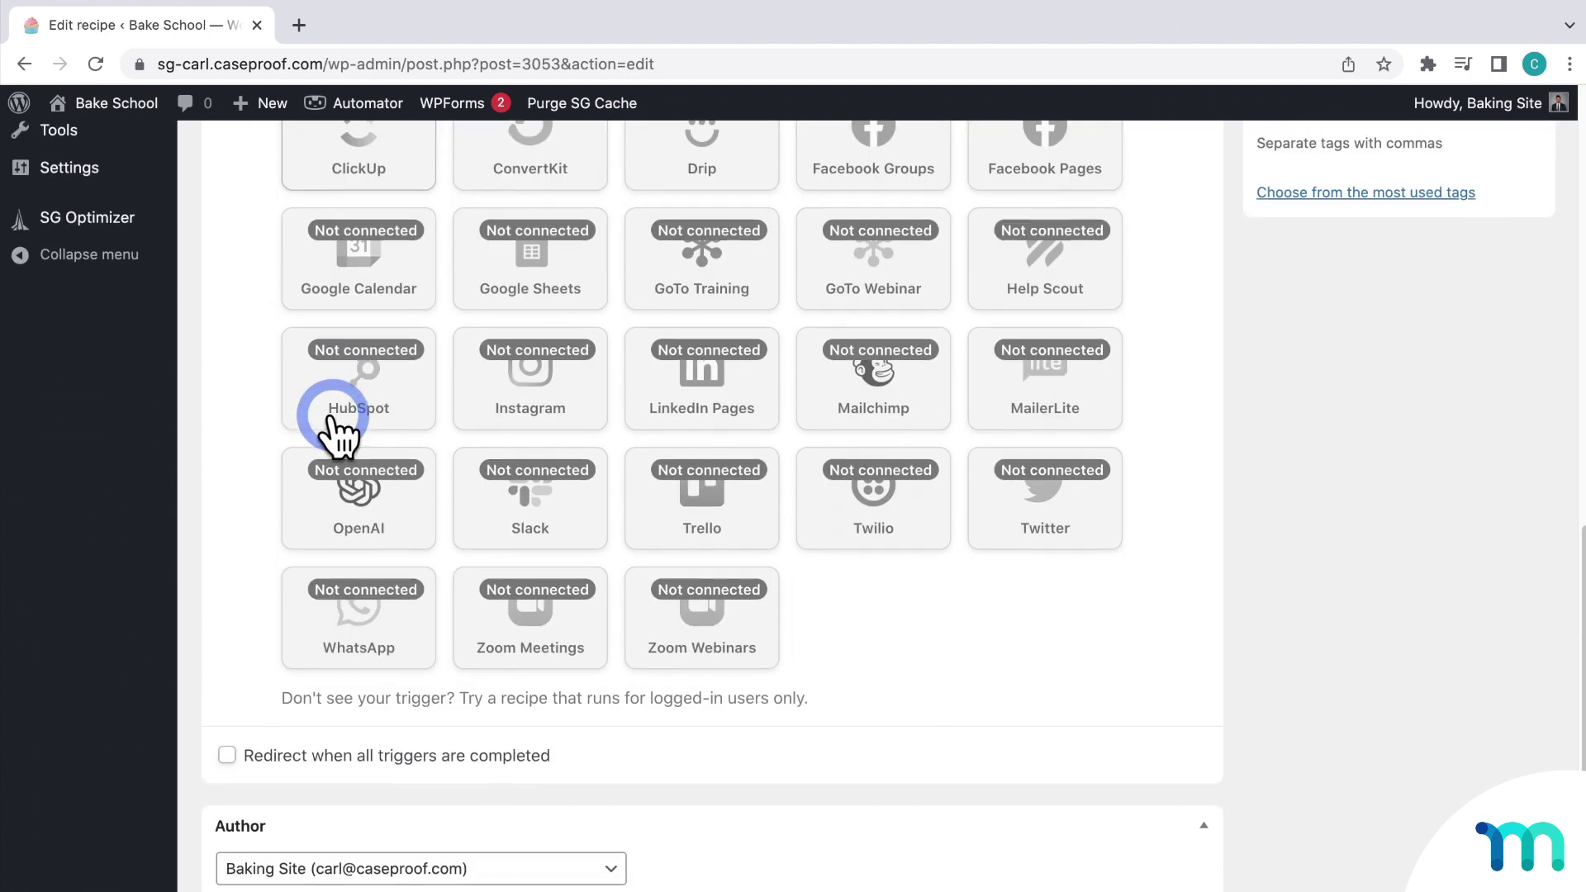
Step: Pick the not-connected OpenAI integration to begin connecting it
{"action": "left_click", "coordinate": [367, 503]}
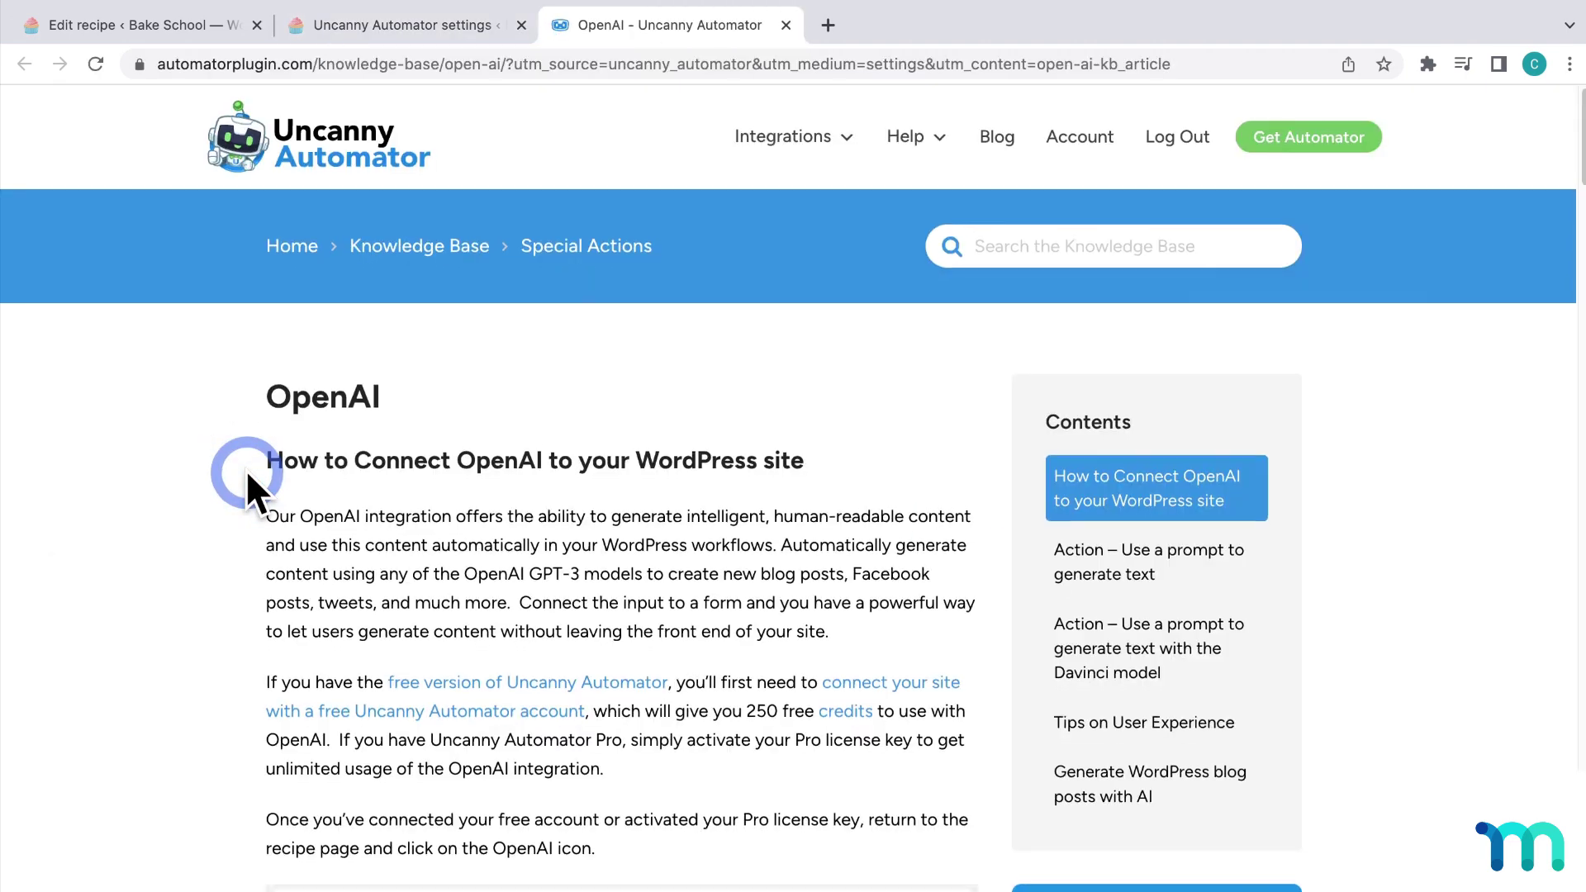
Step: Scroll the OpenAI setup article down to the API key generation link
{"action": "scroll", "coordinate": [251, 473], "scroll_direction": "down", "scroll_amount": 6}
{"action": "scroll", "coordinate": [271, 461], "scroll_direction": "down", "scroll_amount": 5}
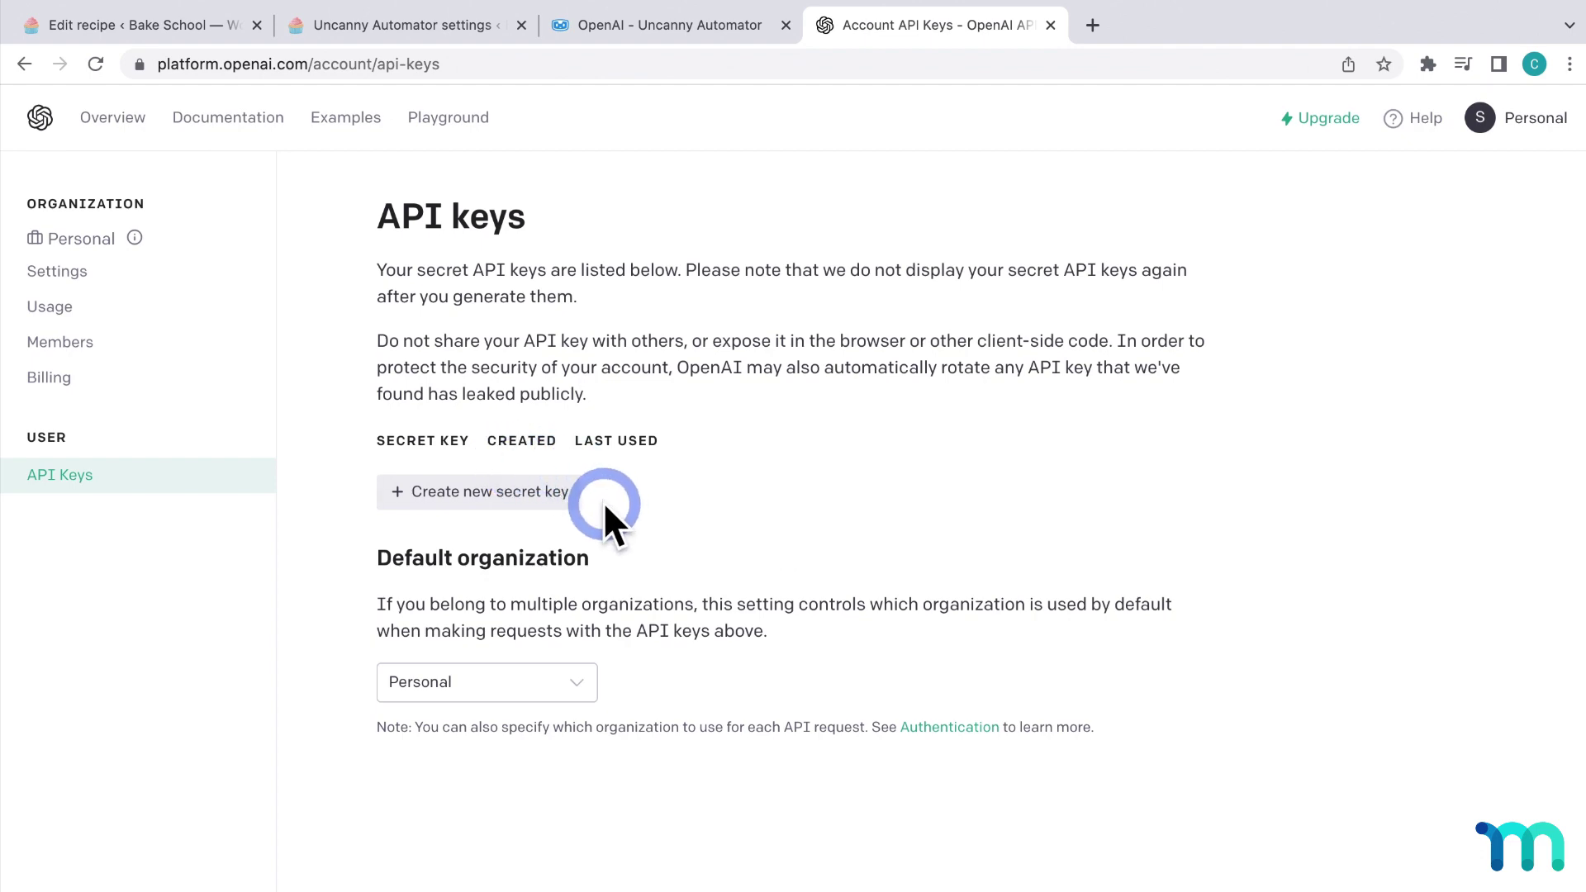
Step: Create a new OpenAI secret API key and copy it to the clipboard
{"action": "left_click", "coordinate": [443, 496]}
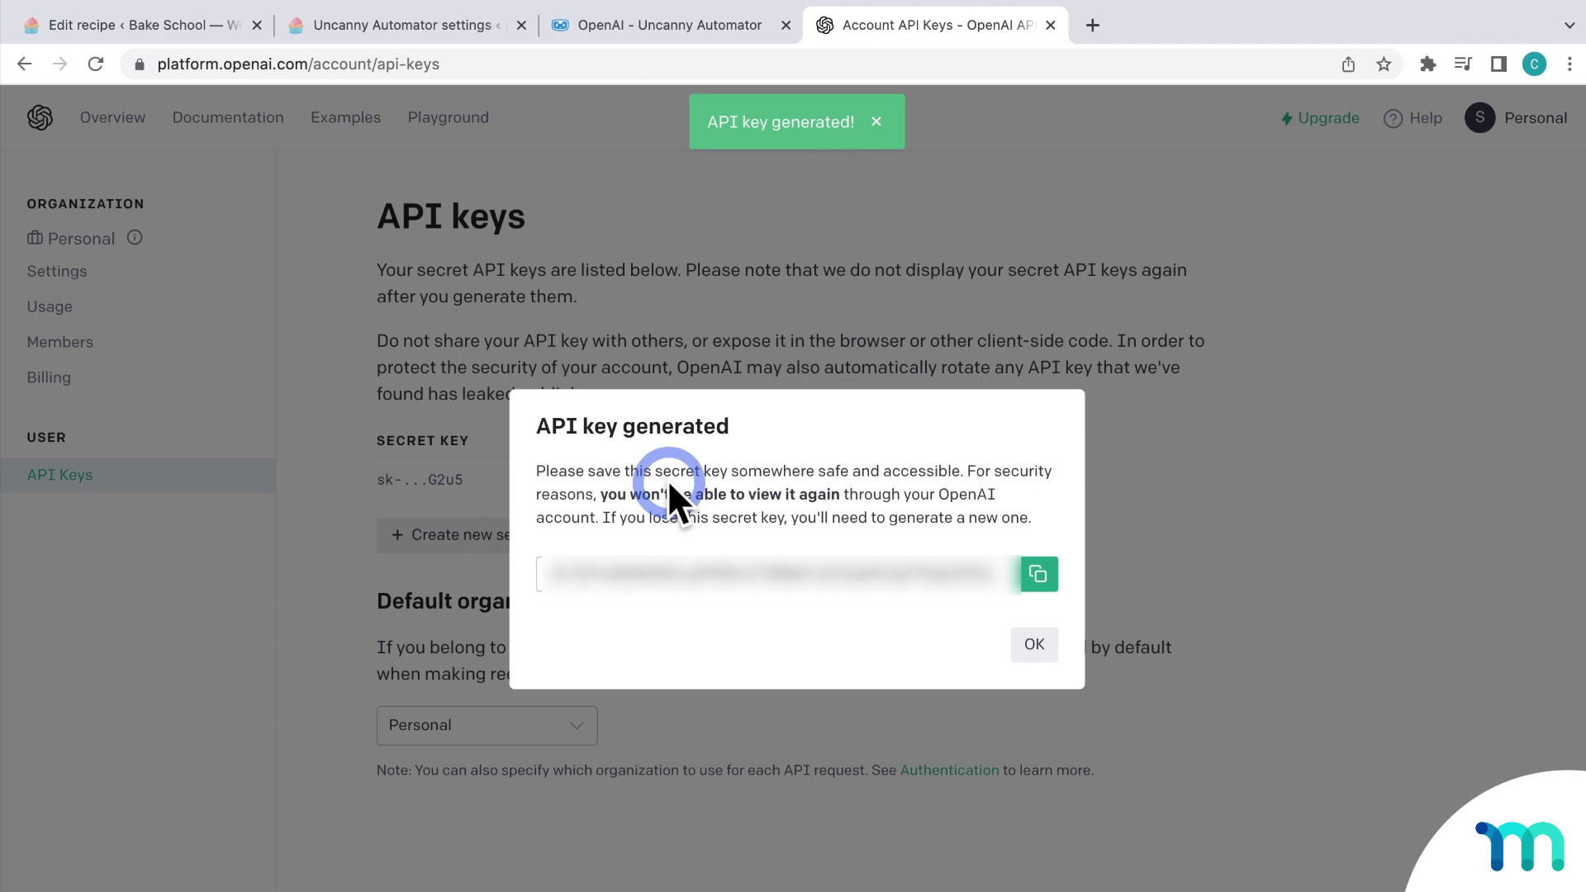
{"action": "left_click", "coordinate": [1038, 574]}
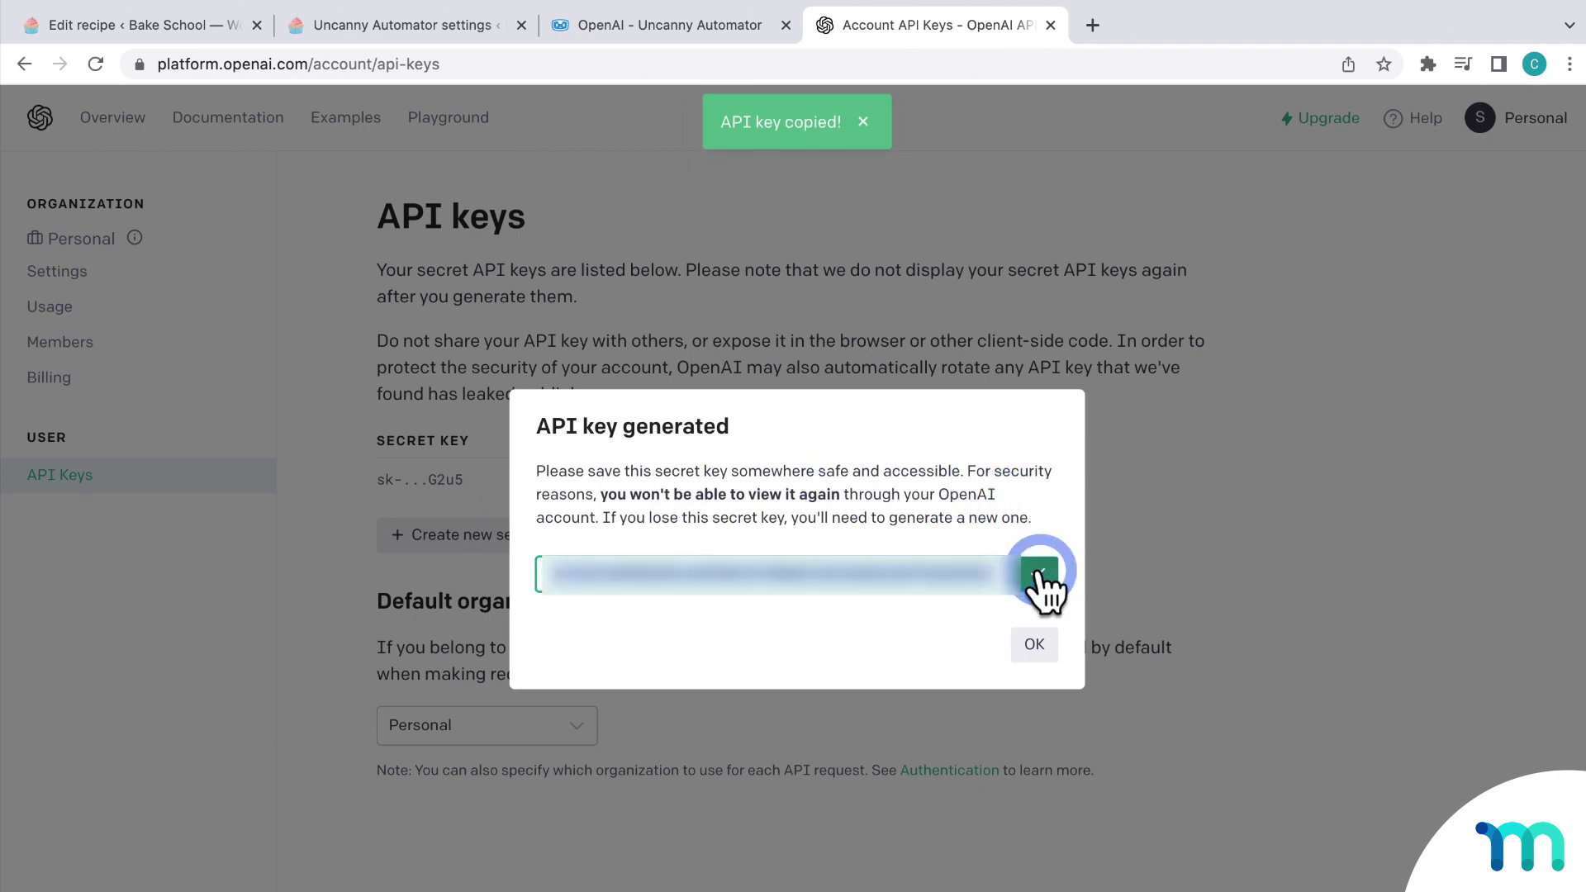
{"action": "left_click", "coordinate": [1036, 646]}
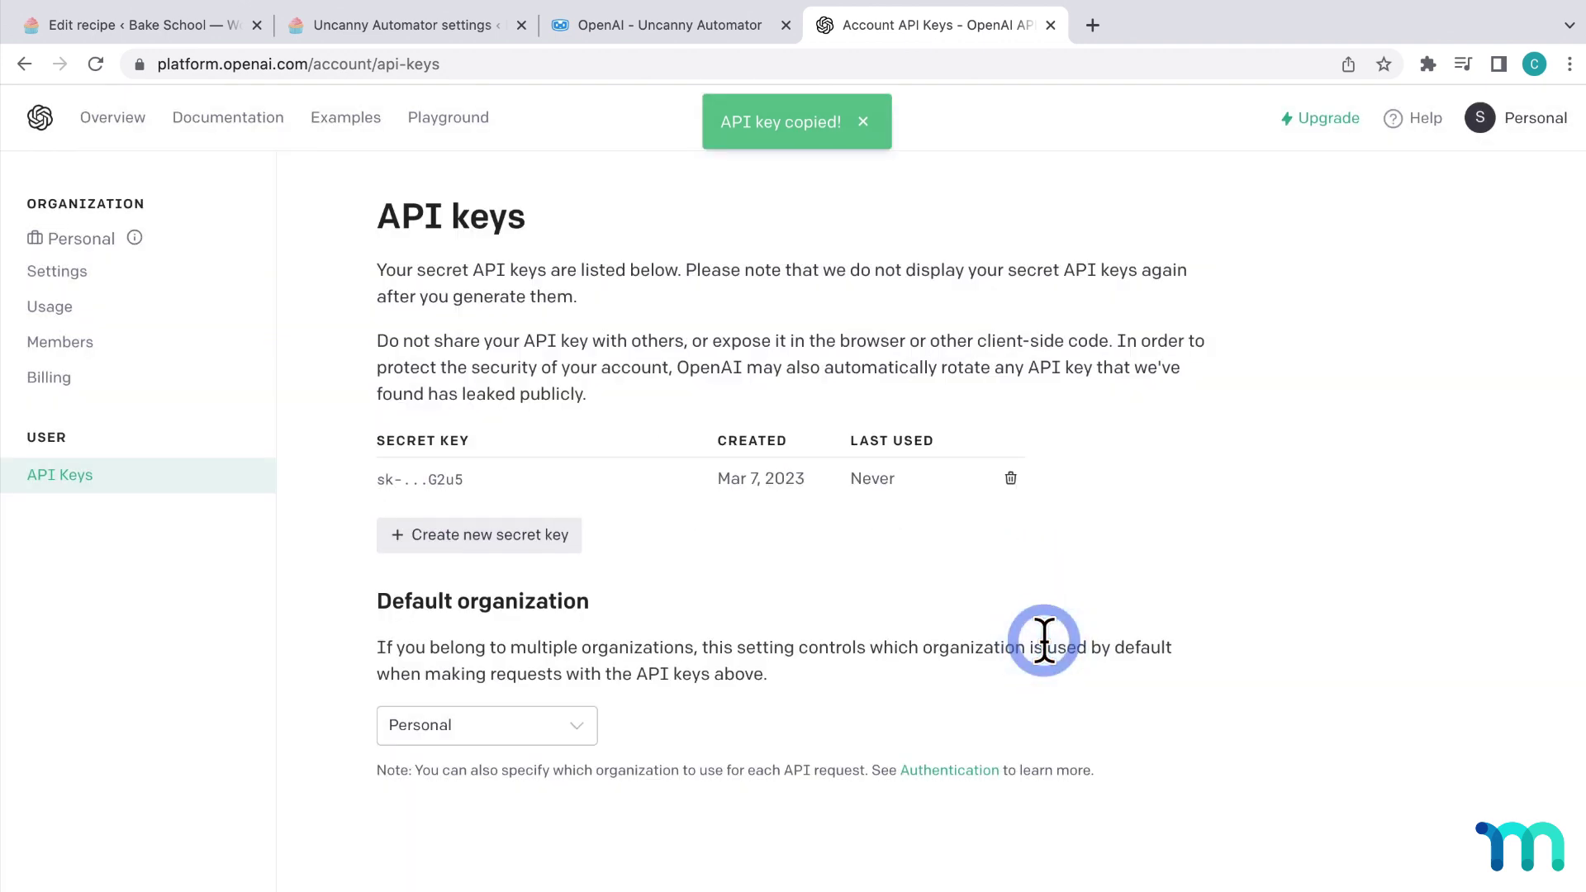
Step: Paste the new OpenAI secret key into Uncanny Automator and connect the OpenAI account
{"action": "left_click", "coordinate": [407, 27]}
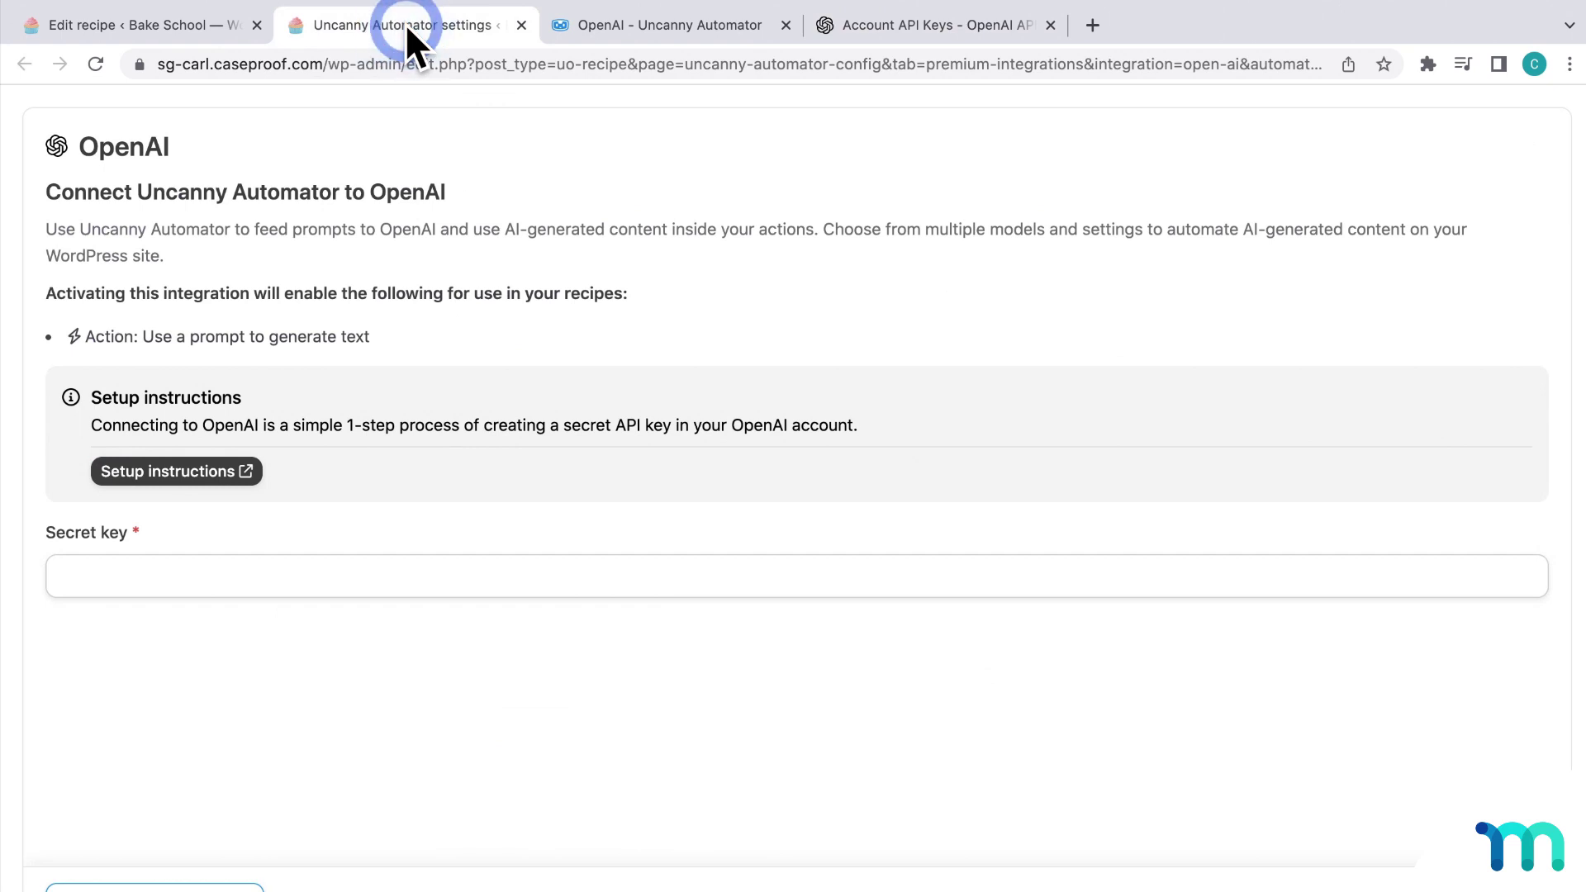
{"action": "left_click", "coordinate": [485, 570]}
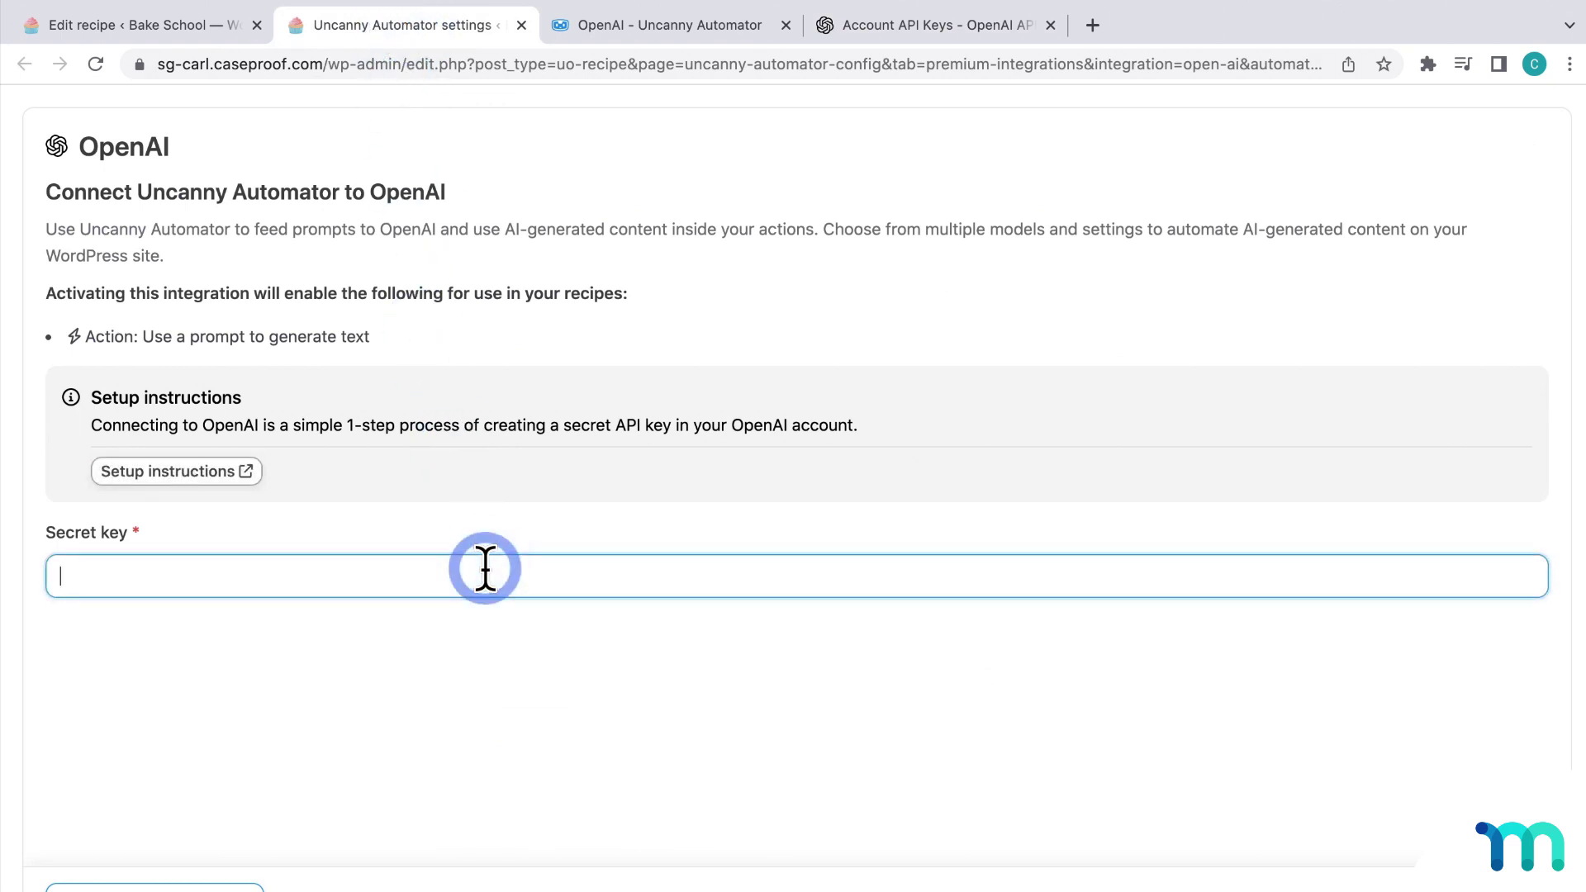
{"action": "key", "text": "super+v"}
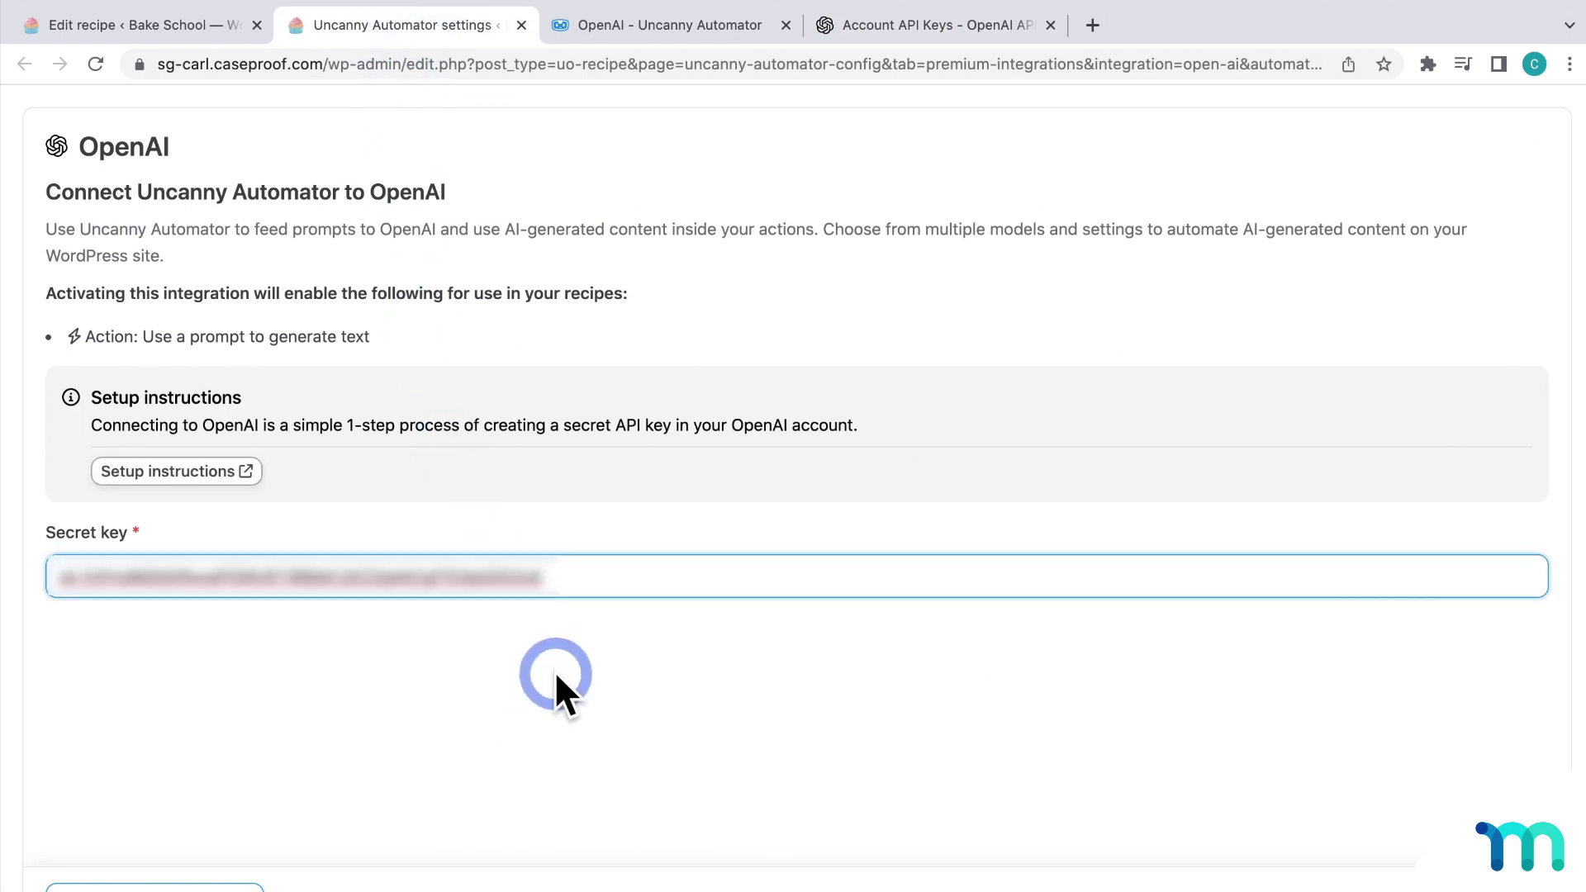
{"action": "left_click", "coordinate": [223, 811]}
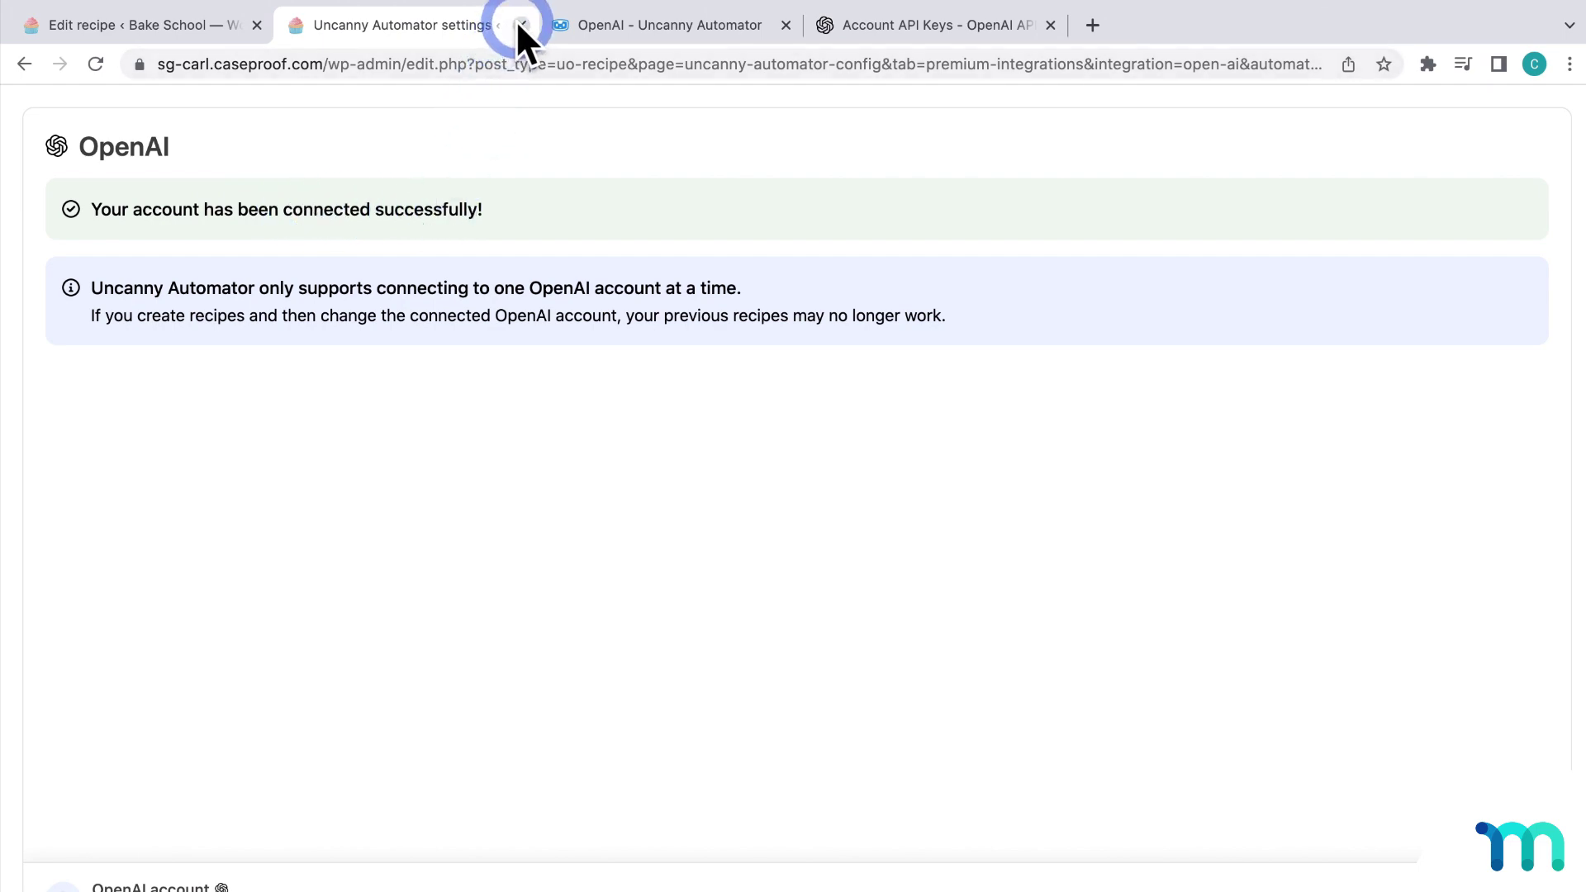
{"action": "left_click", "coordinate": [520, 25]}
Step: Close the leftover tabs and set the OpenAI action to generate text with the Davinci model
{"action": "left_click", "coordinate": [518, 25]}
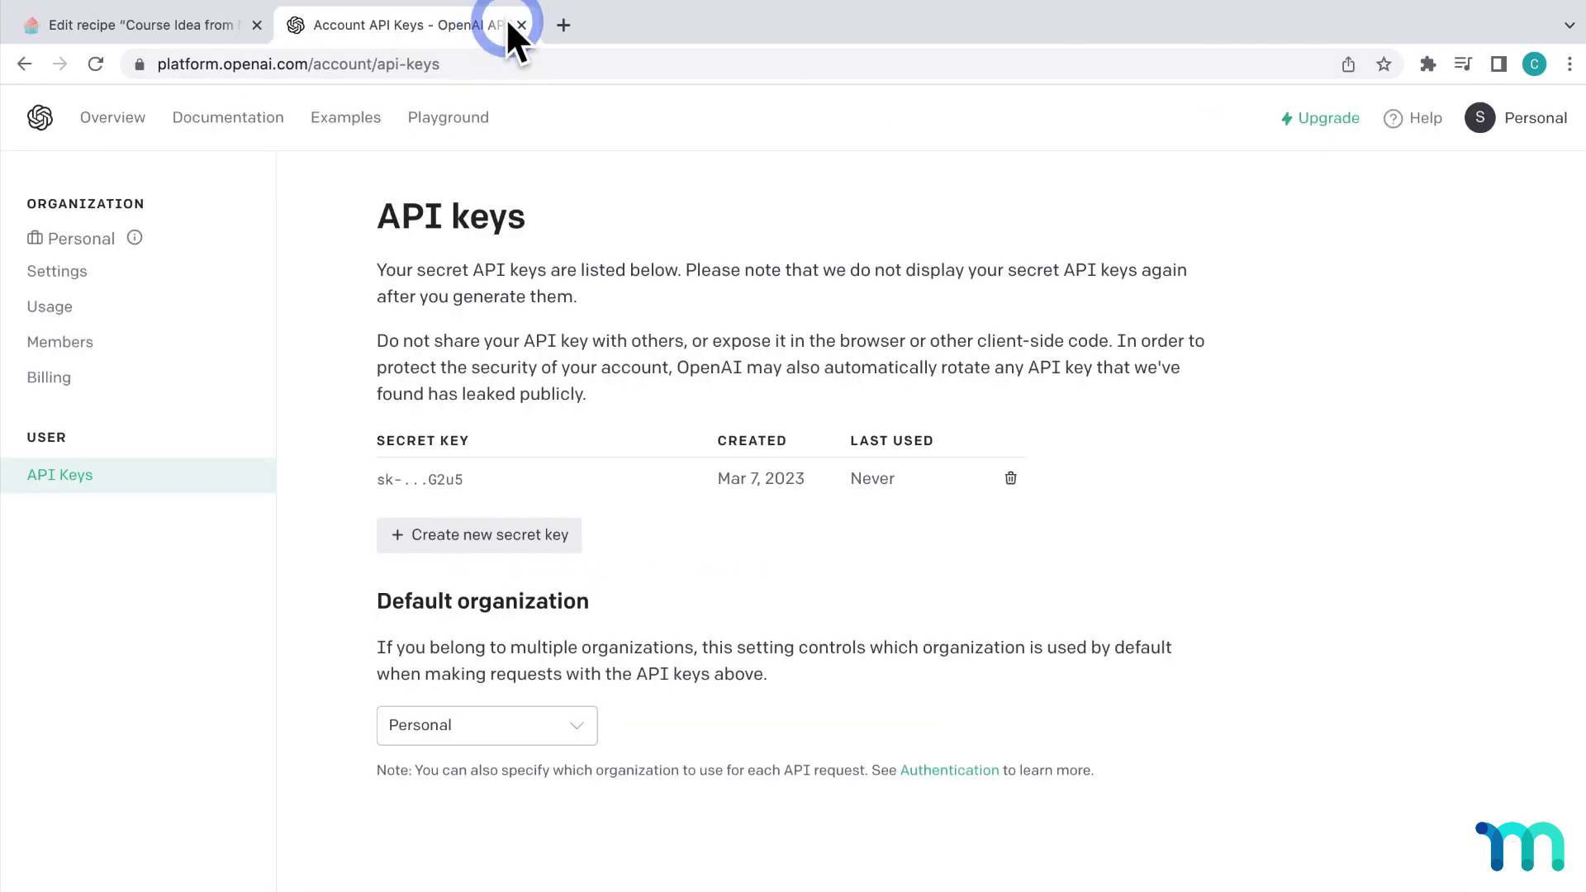
{"action": "left_click", "coordinate": [521, 24]}
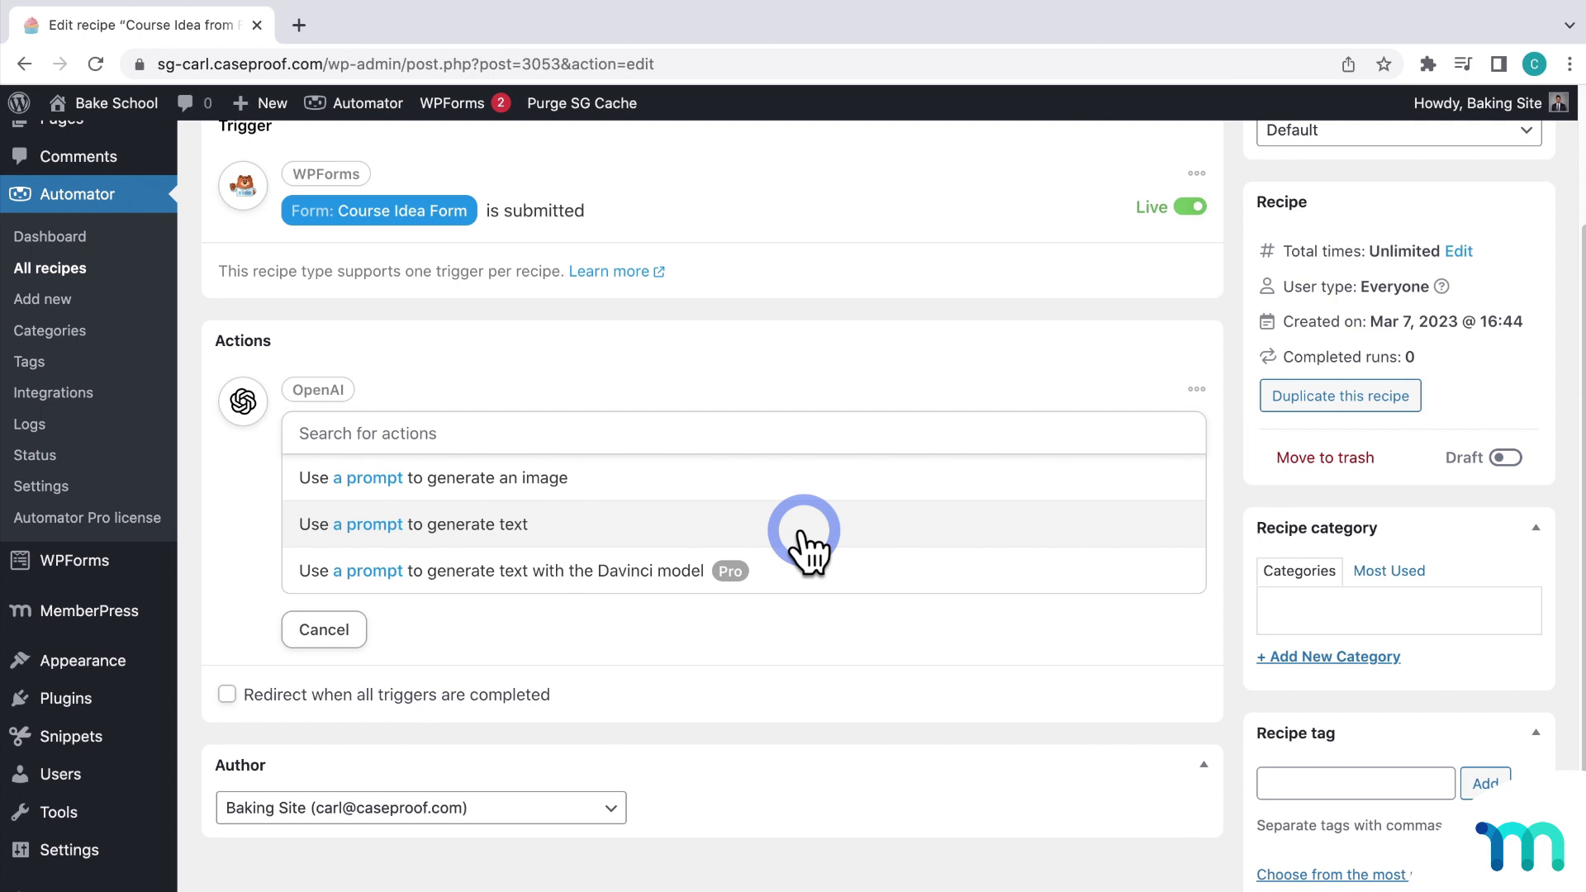
{"action": "left_click", "coordinate": [810, 570]}
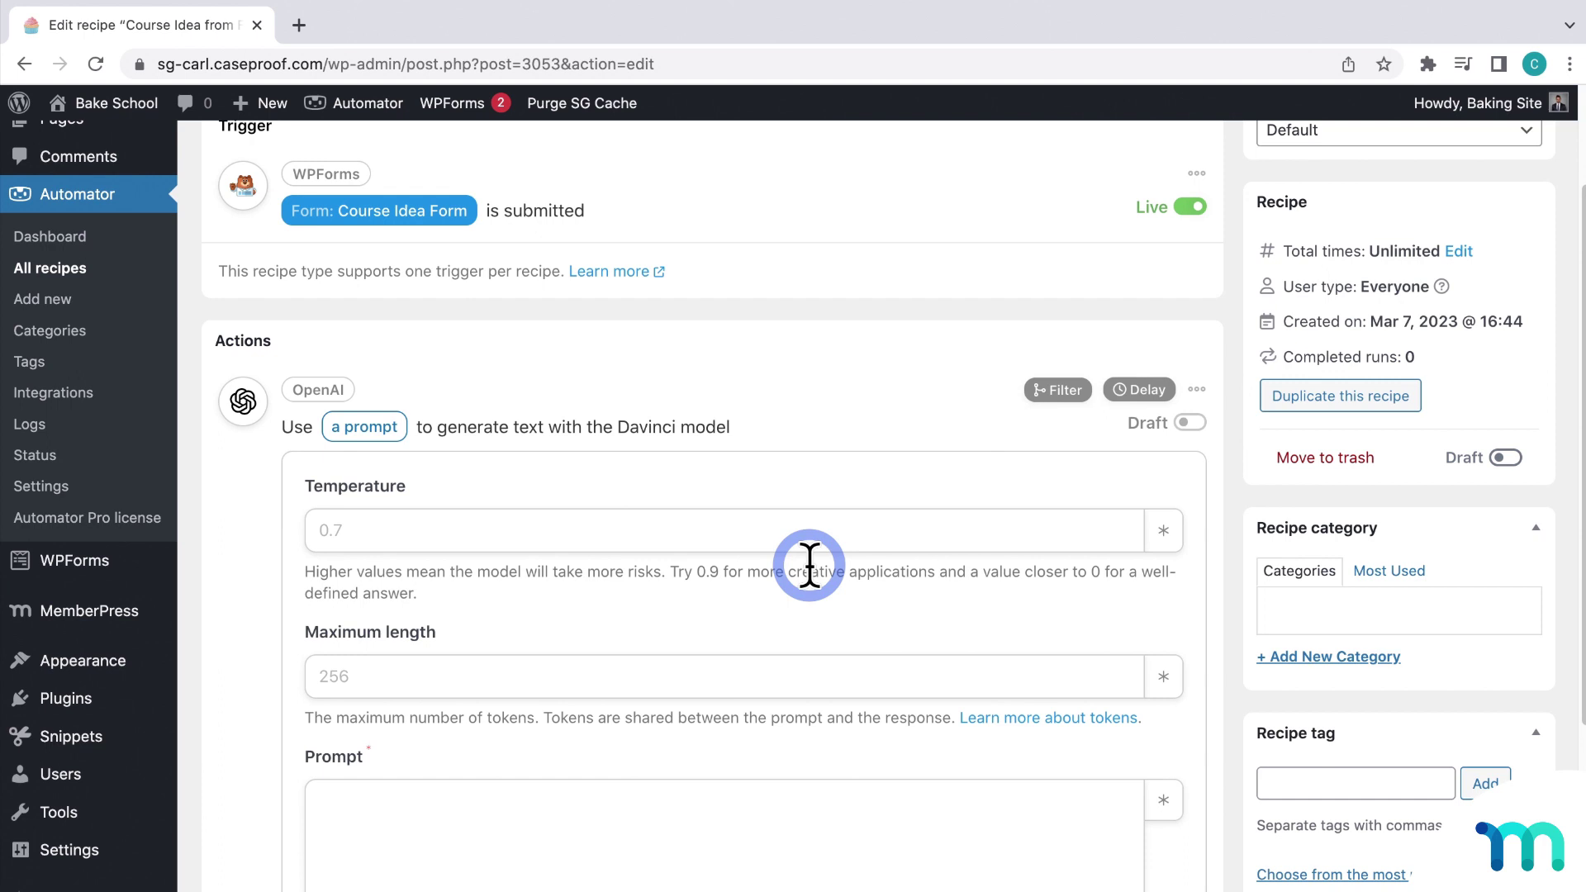
Step: Enter .7 as the OpenAI action's Temperature and 150 as its Maximum length
{"action": "scroll", "coordinate": [809, 565], "scroll_direction": "down", "scroll_amount": 3}
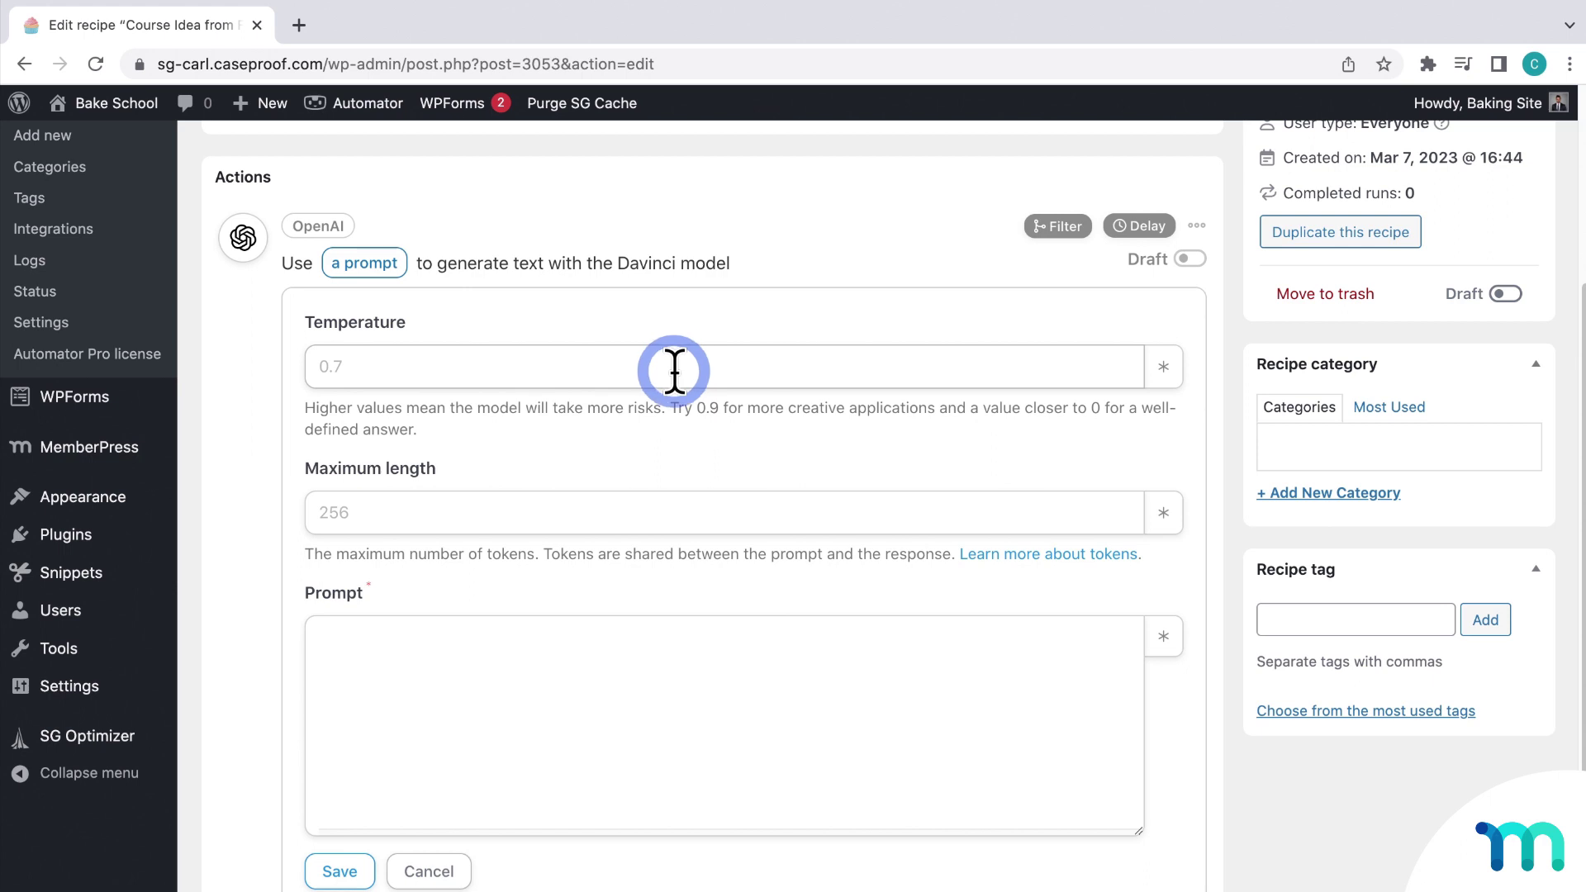
{"action": "left_click", "coordinate": [675, 366]}
{"action": "type", "text": ".7"}
{"action": "left_click", "coordinate": [692, 426]}
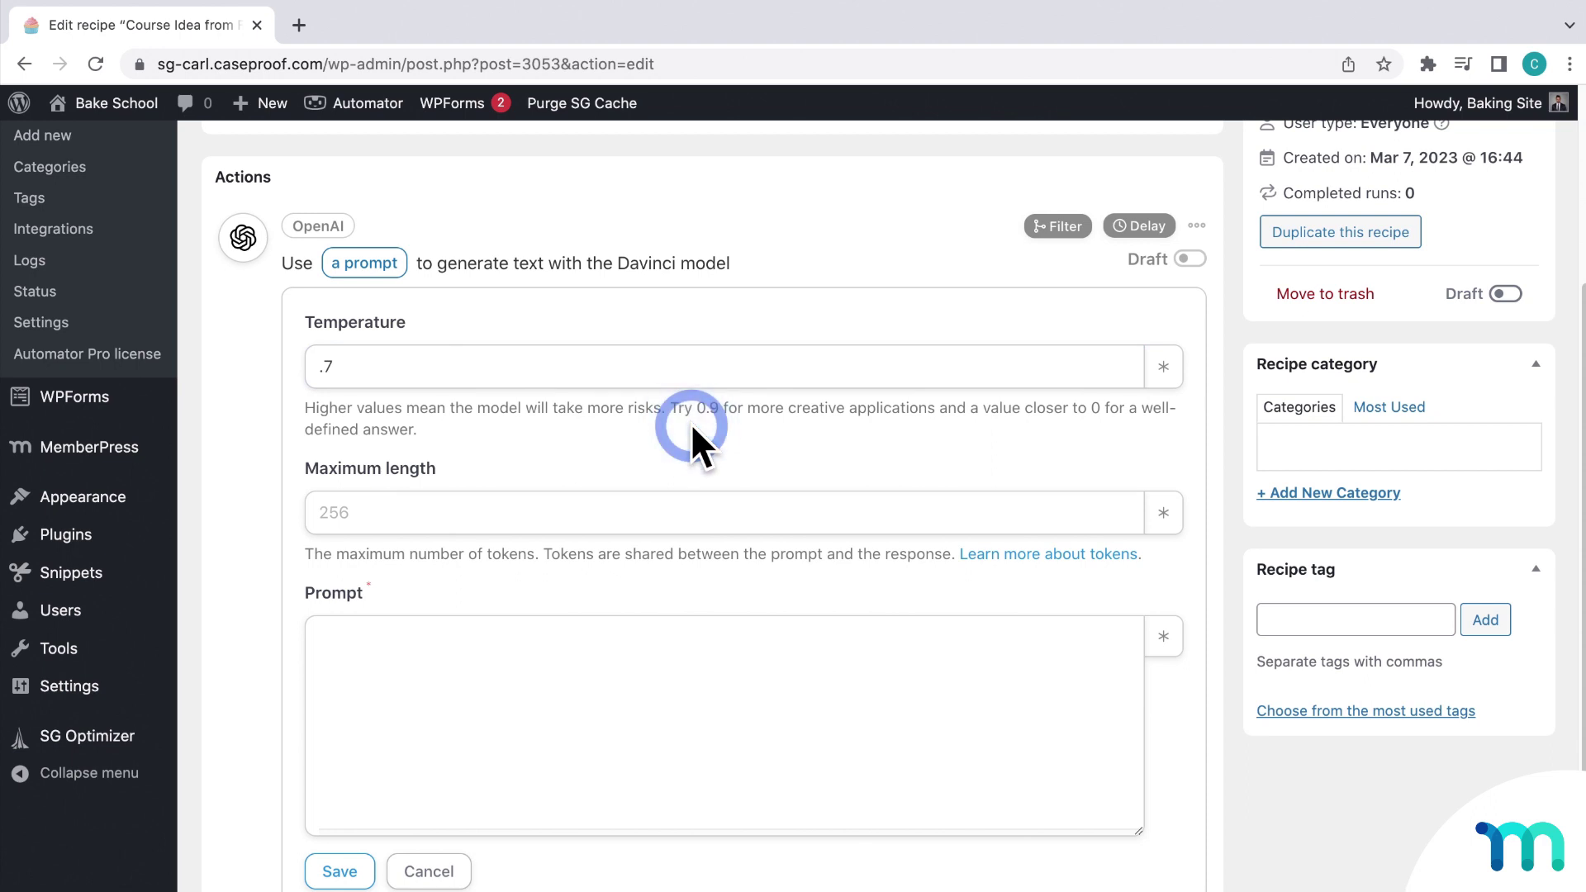
{"action": "left_click", "coordinate": [707, 507]}
{"action": "type", "text": "150"}
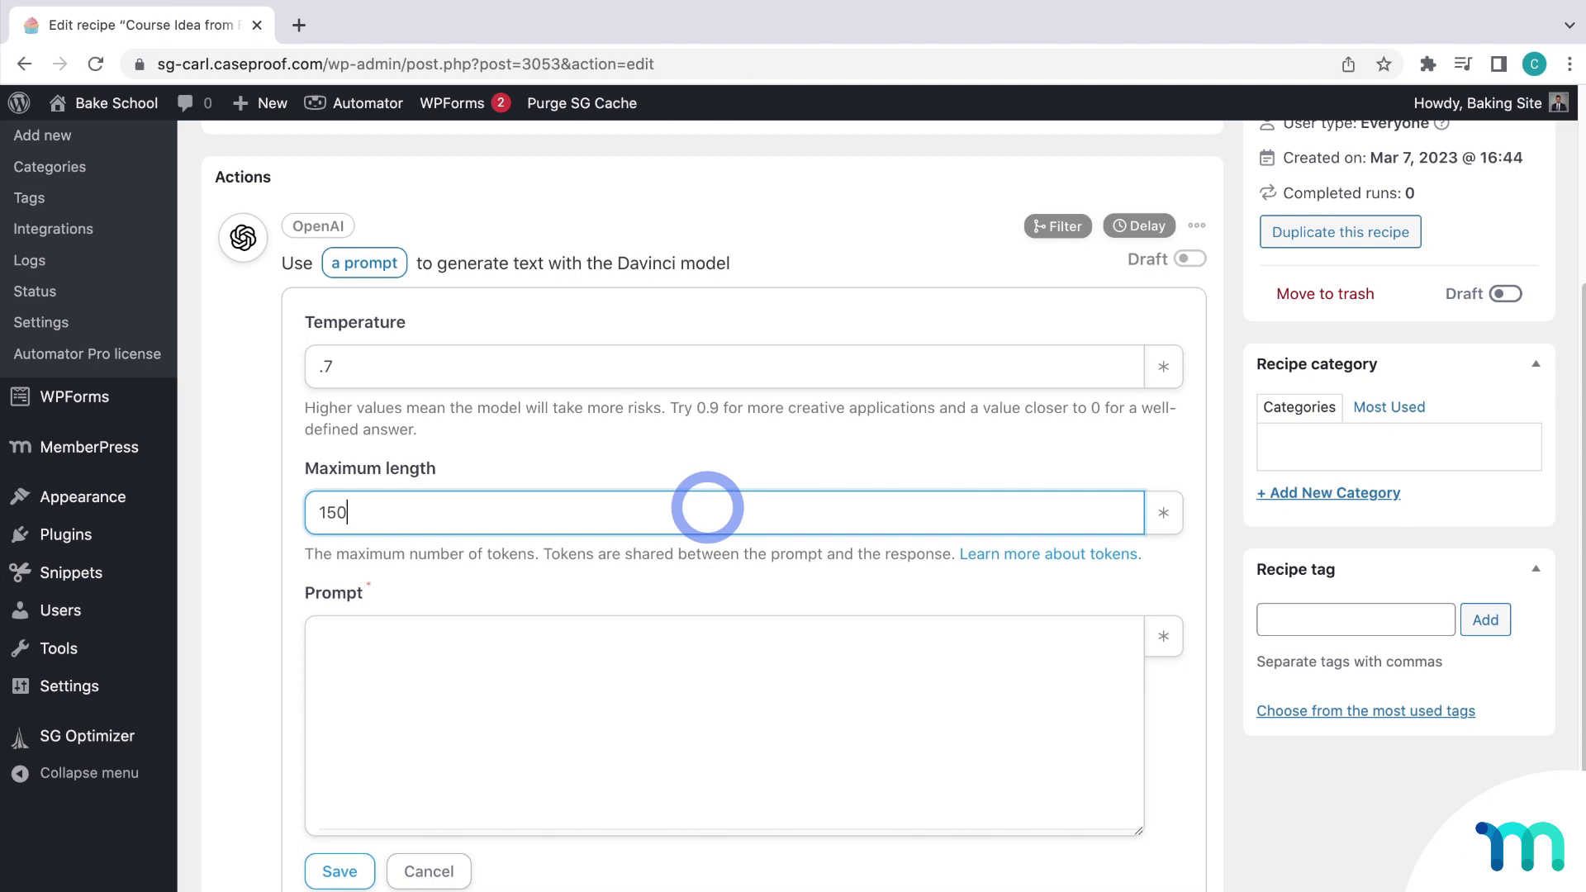
{"action": "left_click", "coordinate": [722, 558]}
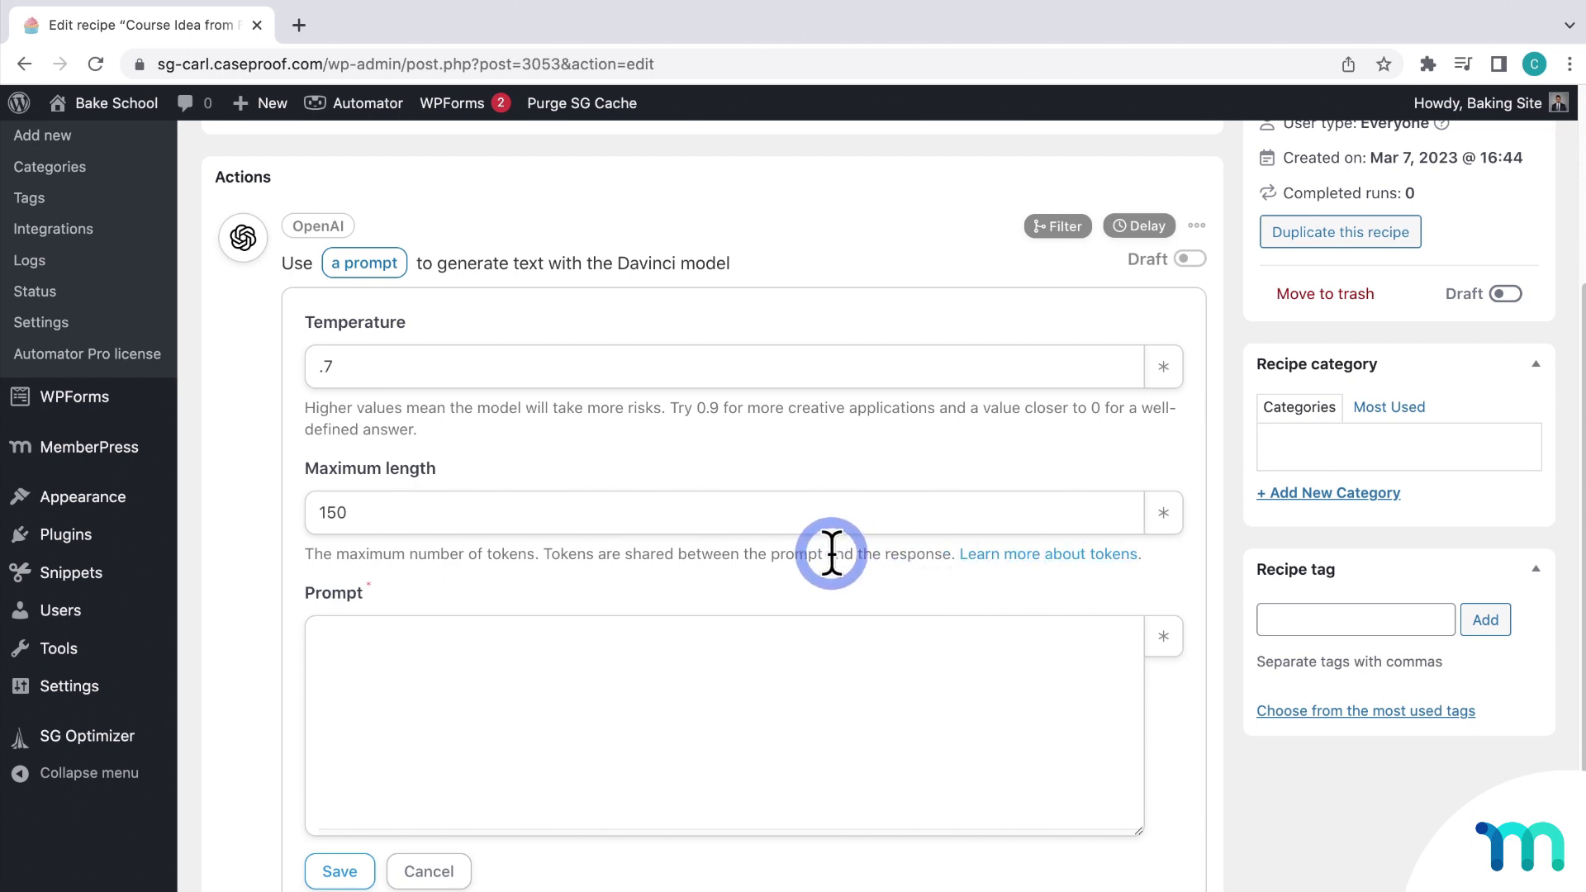
{"action": "scroll", "coordinate": [823, 557], "scroll_direction": "down", "scroll_amount": 5}
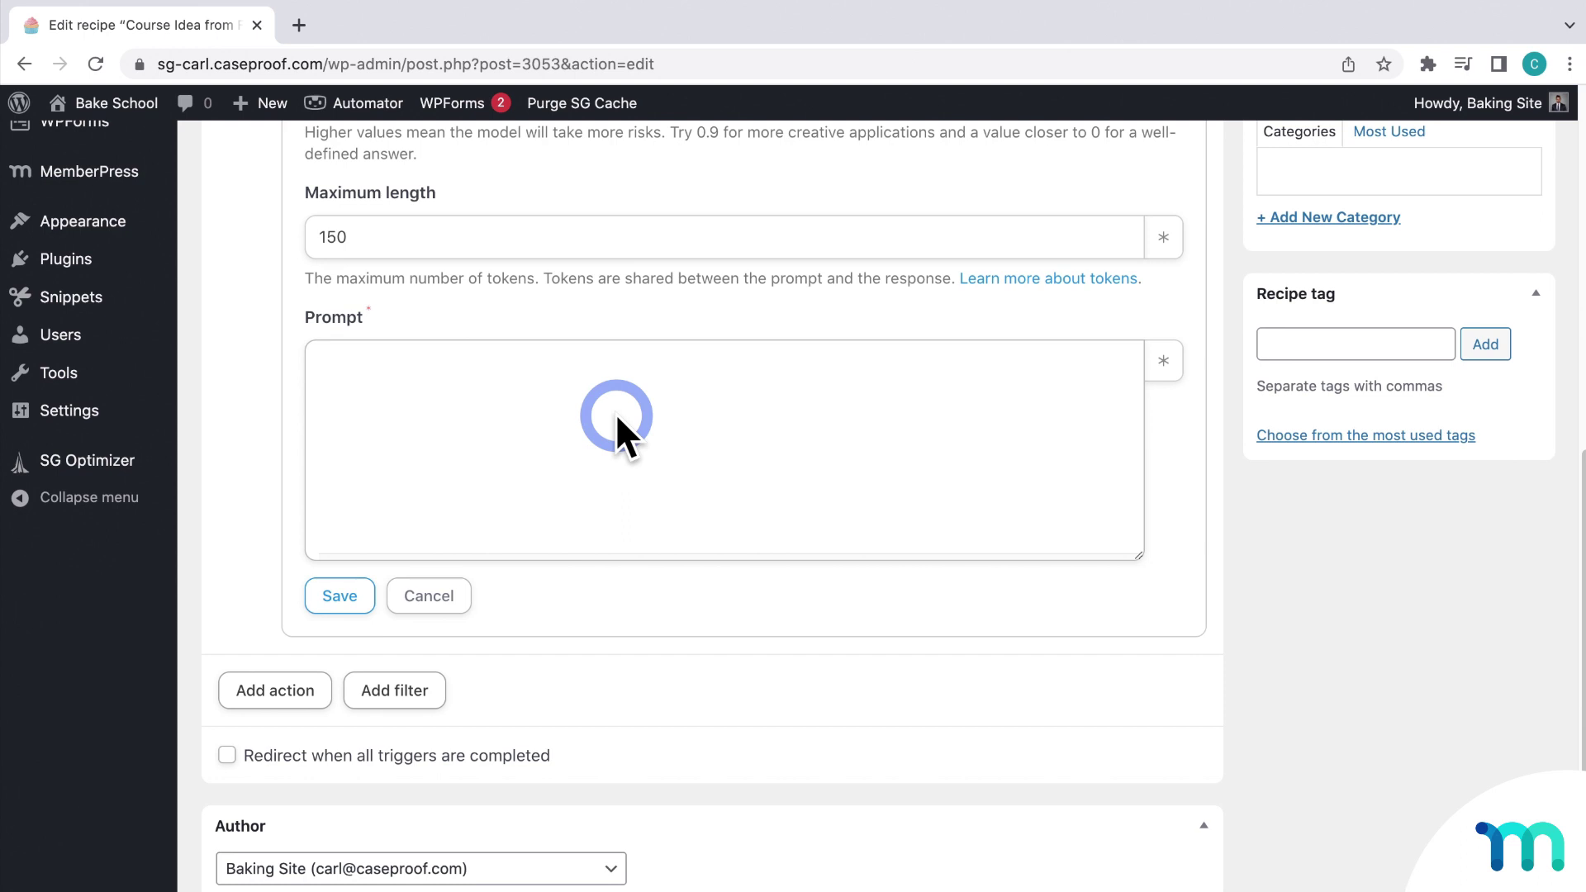
Step: Write 'Create an outline for my online course on the topic of' in the Prompt, browsing Common tokens
{"action": "left_click", "coordinate": [616, 413]}
{"action": "type", "text": "Create a"}
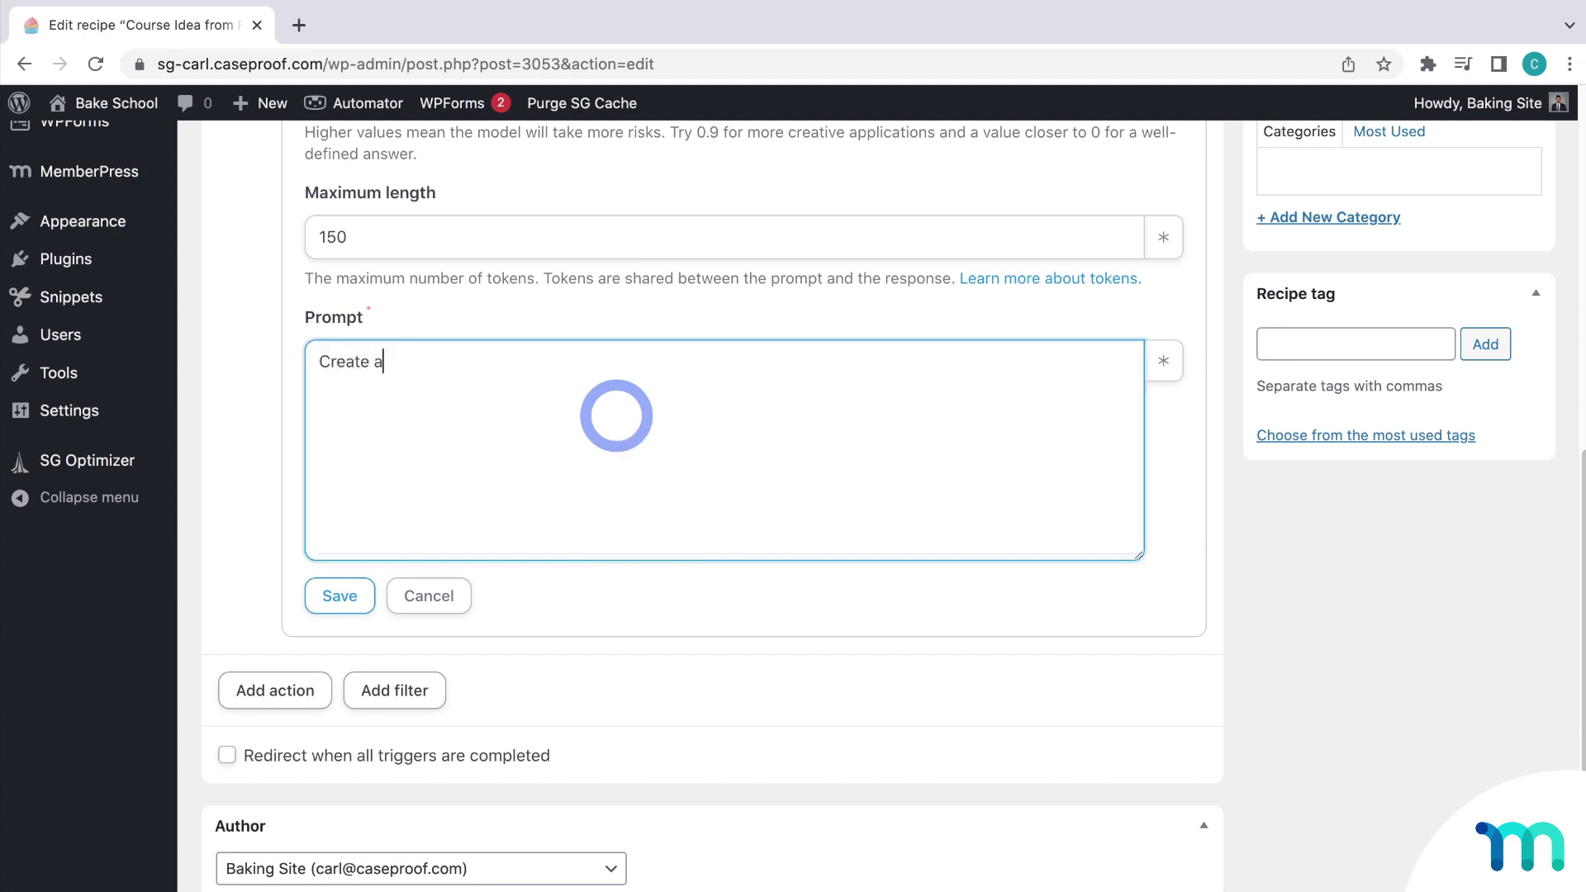
{"action": "type", "text": "n outline for my online course on the t"}
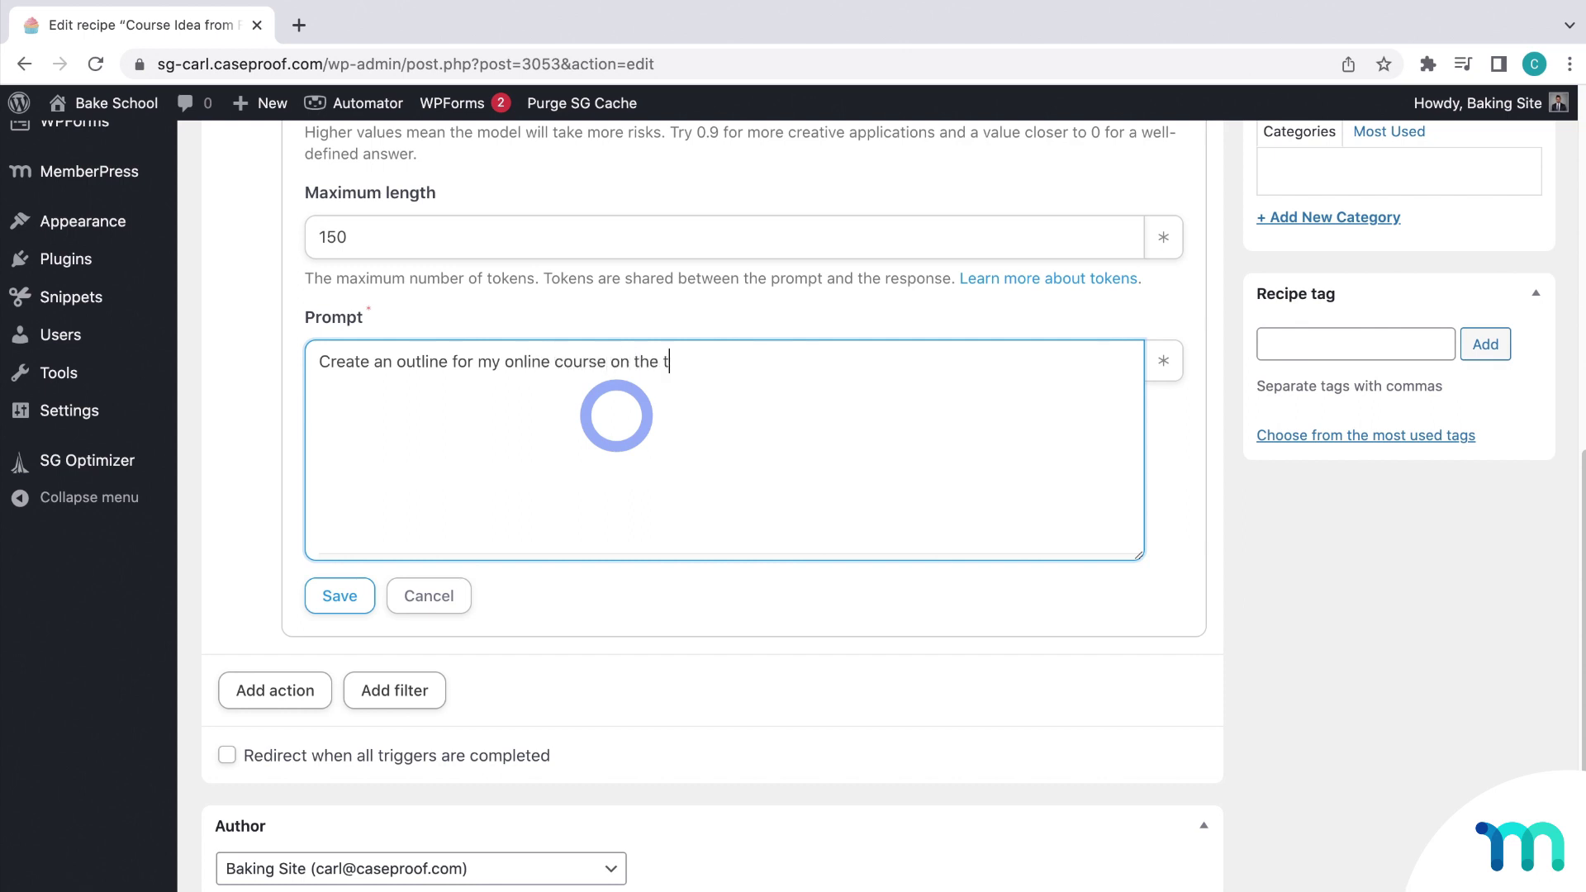
{"action": "type", "text": "opic of"}
{"action": "left_click", "coordinate": [1161, 361]}
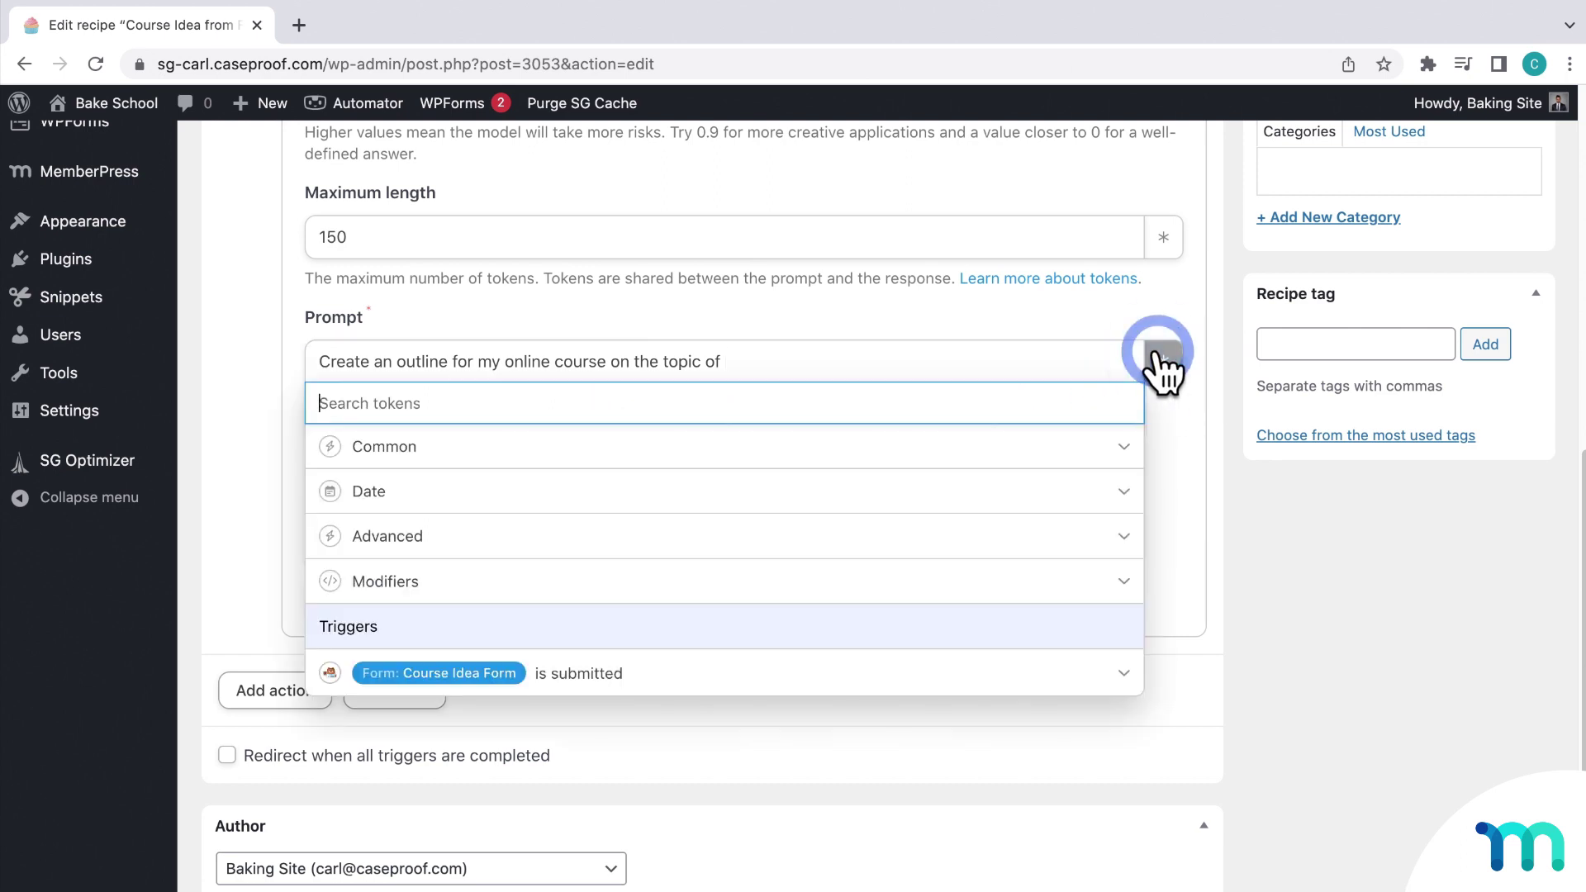
{"action": "left_click", "coordinate": [453, 456]}
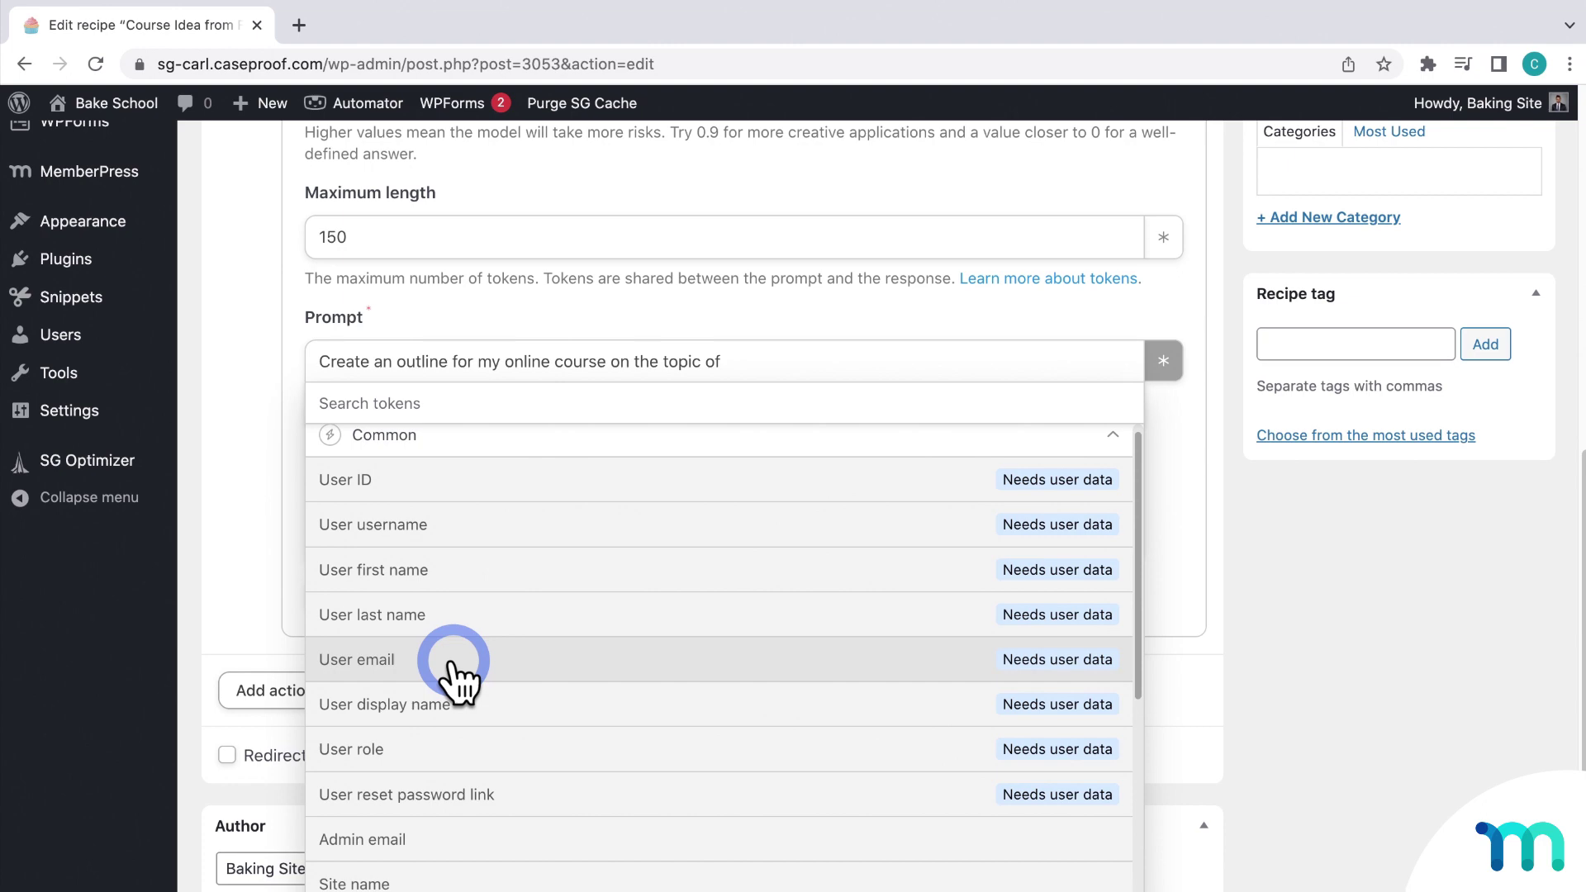
{"action": "left_click", "coordinate": [250, 384]}
{"action": "scroll", "coordinate": [255, 384], "scroll_direction": "up", "scroll_amount": 10}
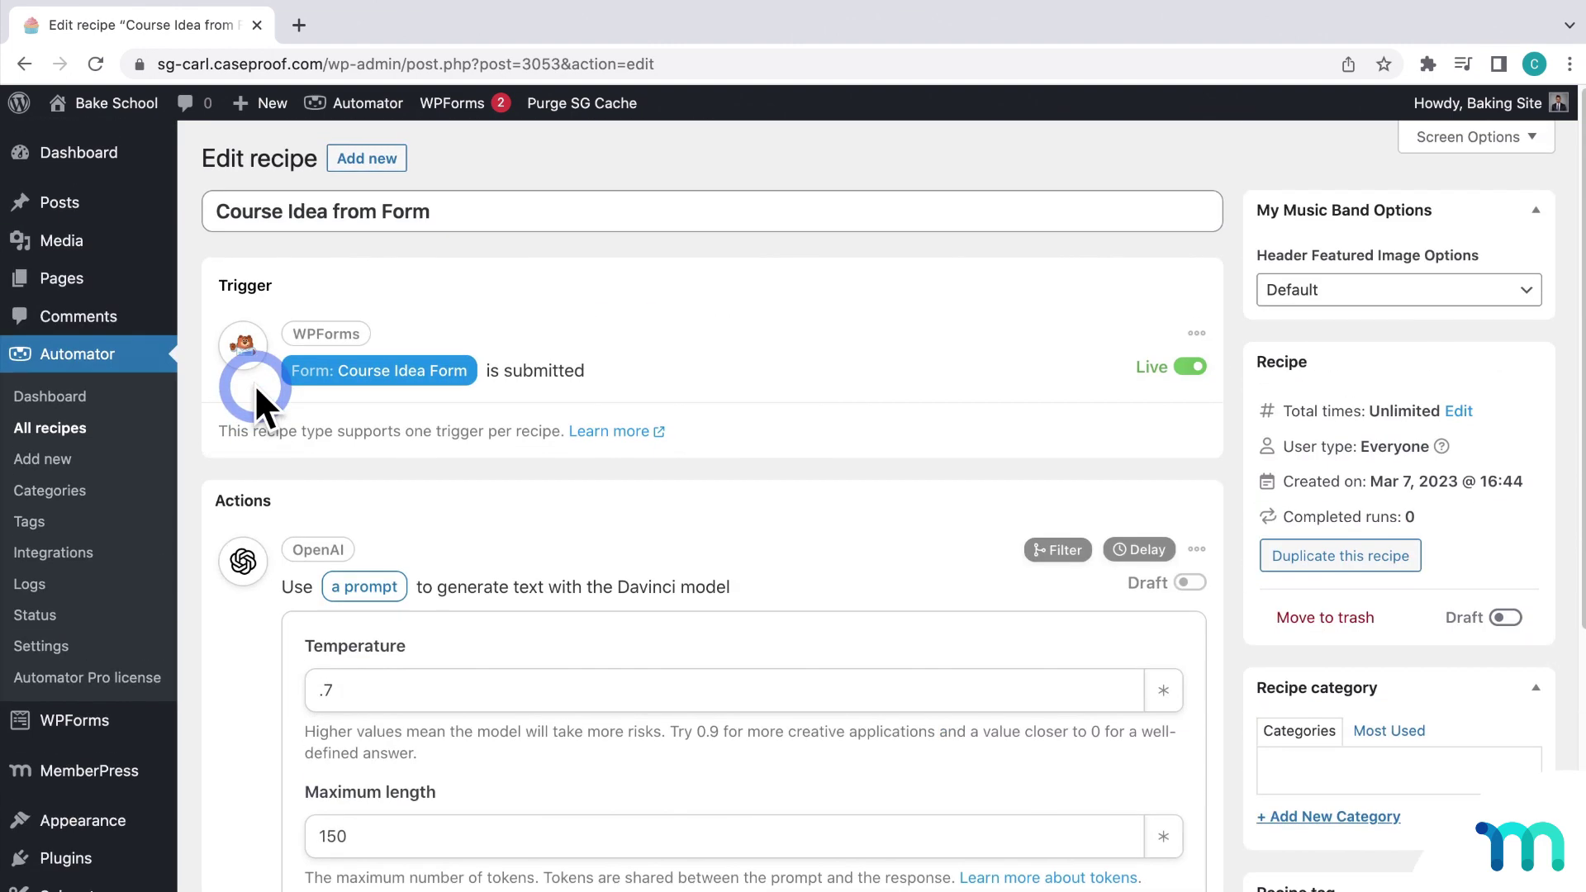
{"action": "right_click", "coordinate": [62, 270]}
{"action": "left_click", "coordinate": [77, 274]}
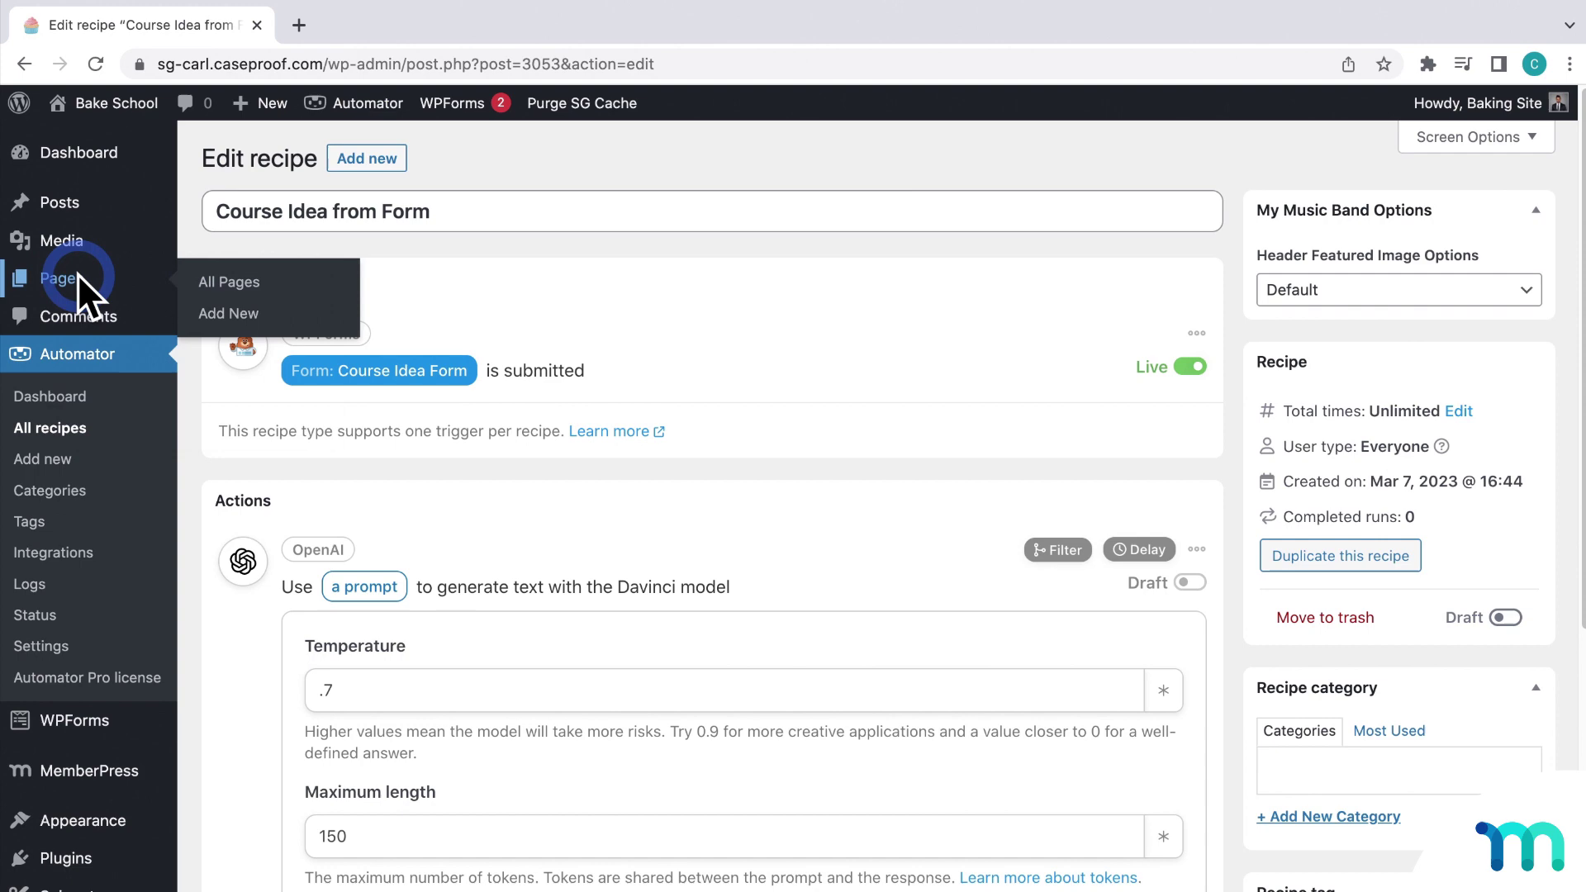
{"action": "left_click", "coordinate": [394, 26]}
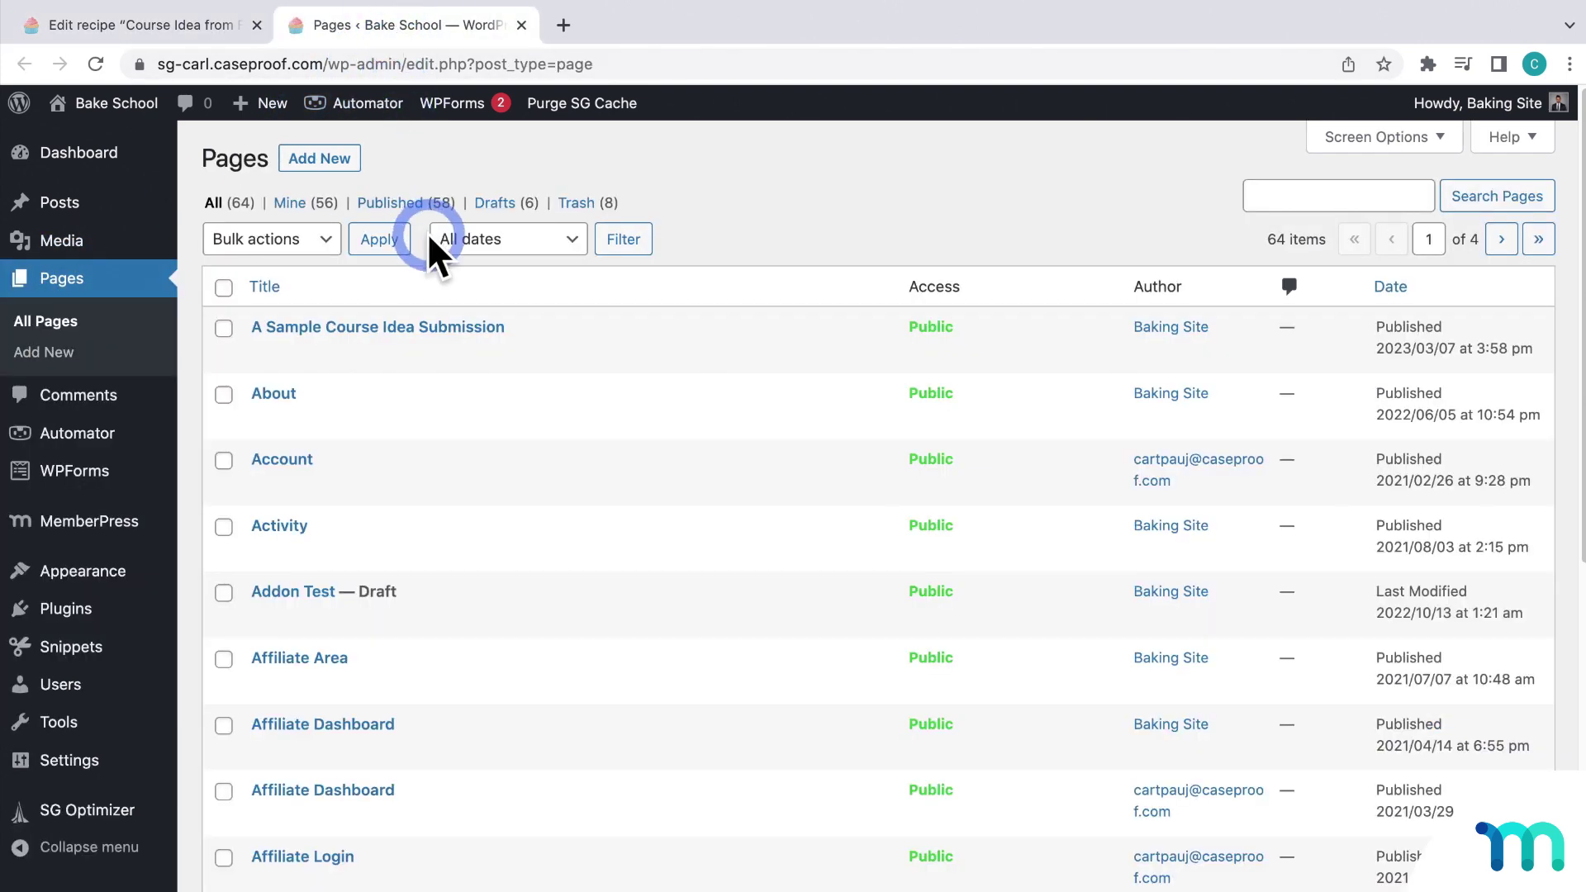
{"action": "left_click", "coordinate": [458, 348]}
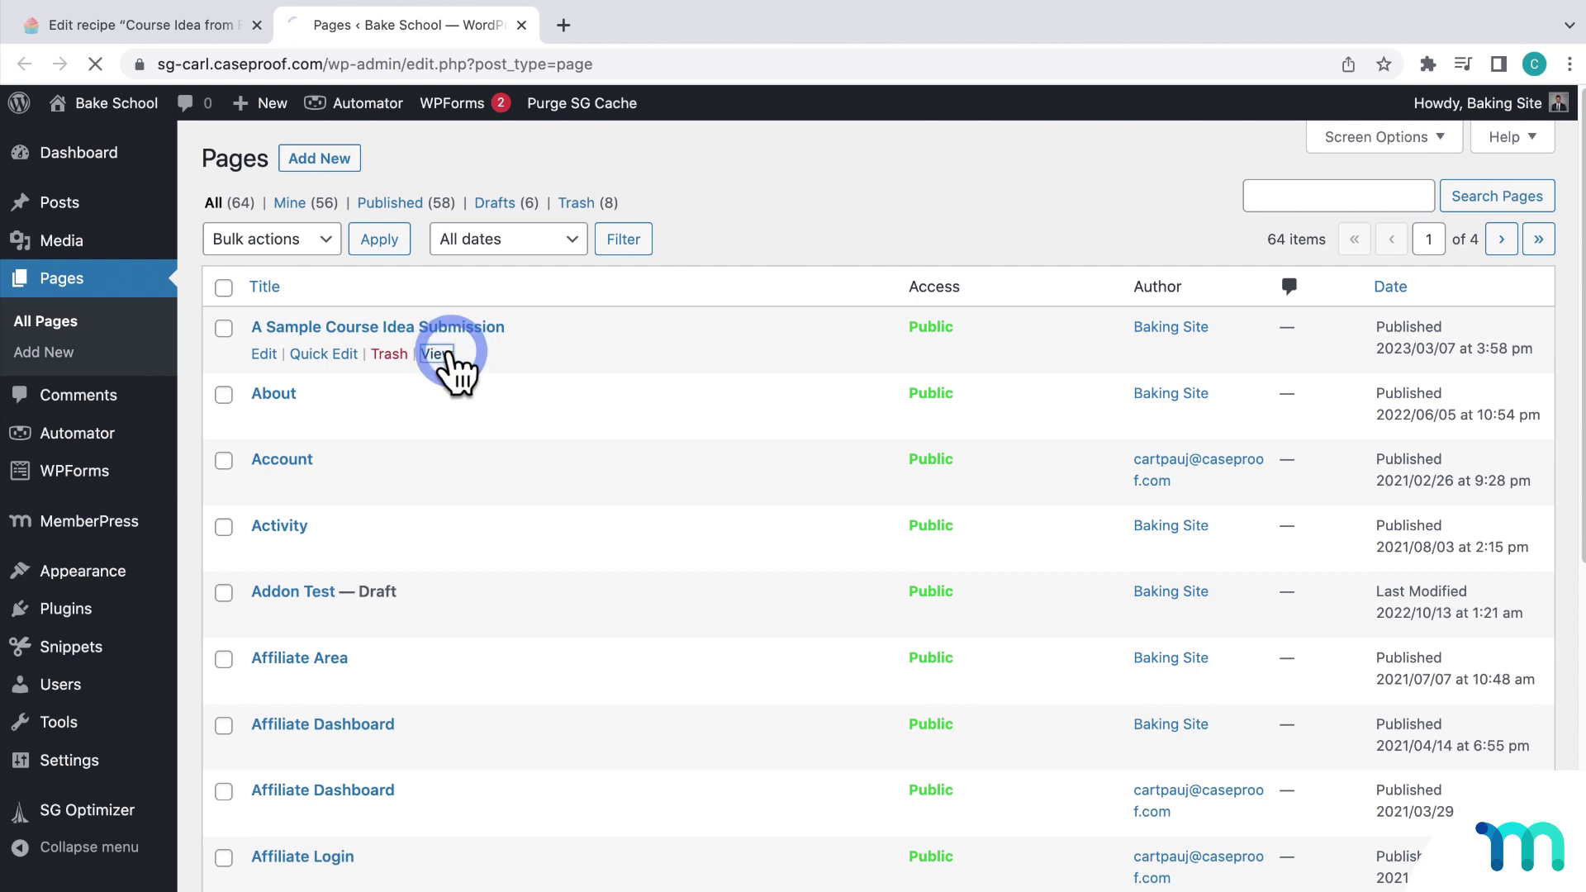
{"action": "scroll", "coordinate": [450, 355], "scroll_direction": "down", "scroll_amount": 9}
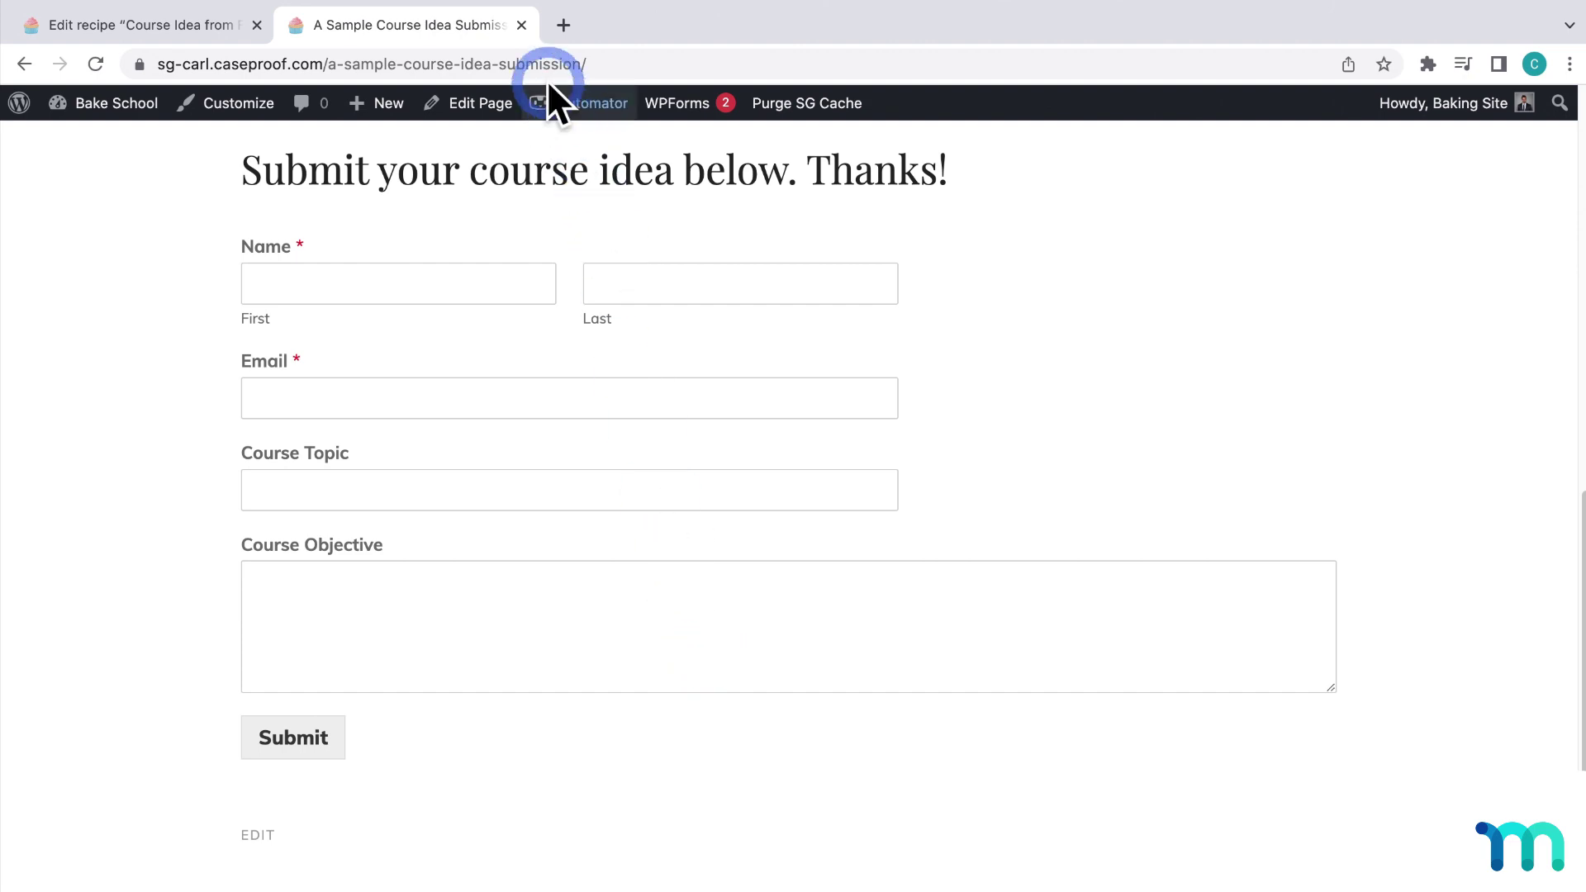
{"action": "left_click", "coordinate": [522, 24]}
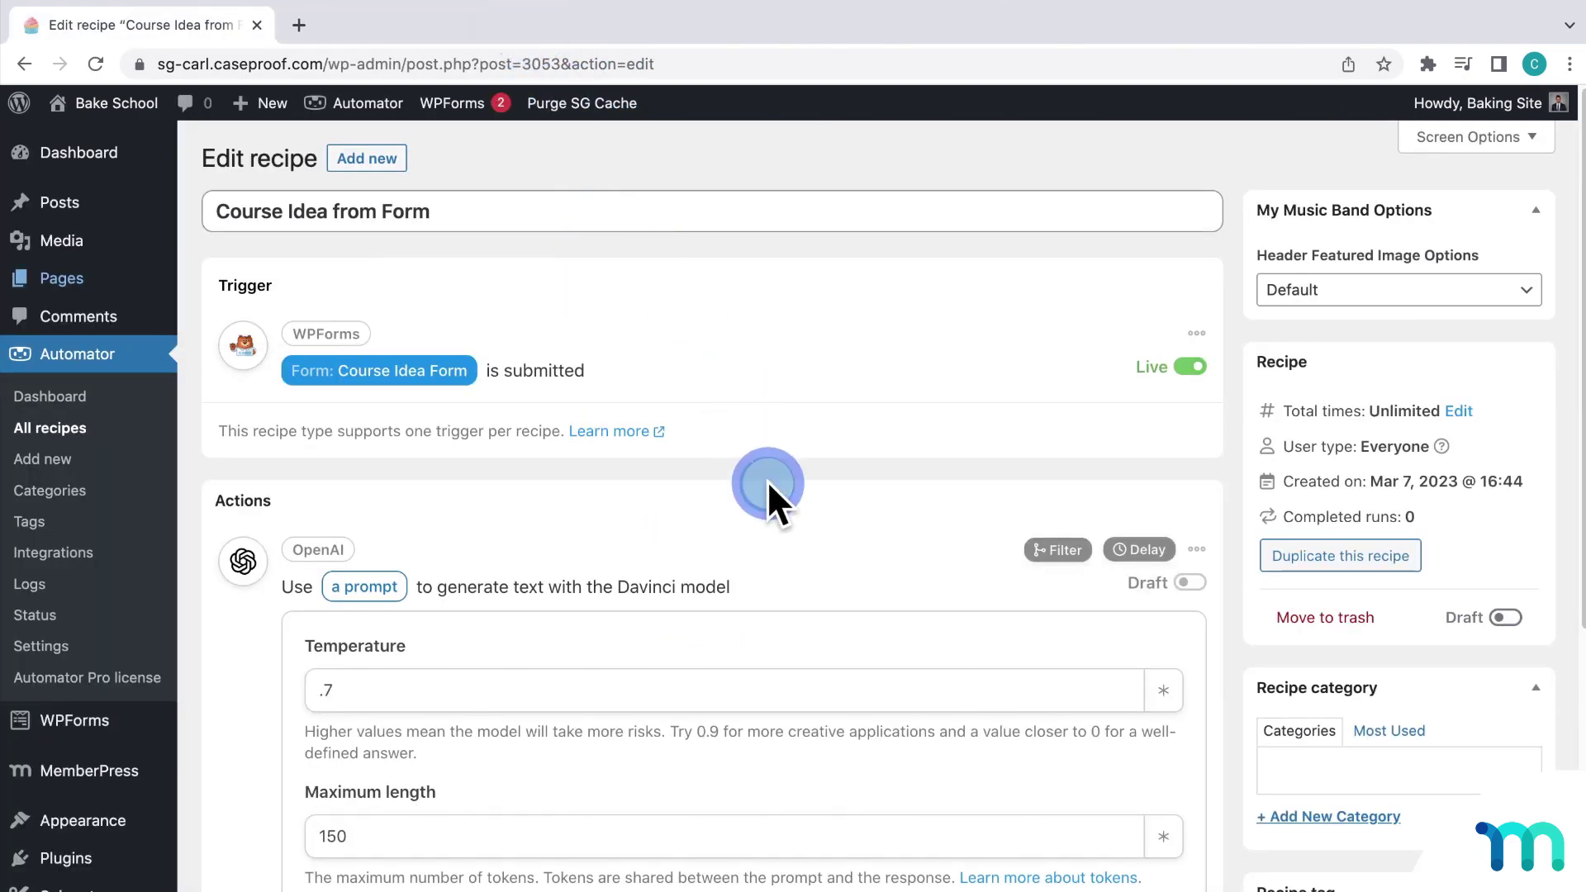
Step: Append the Course Topic token, '. My course will accomplish the objective', the Course Objective token and a period
{"action": "scroll", "coordinate": [767, 479], "scroll_direction": "down", "scroll_amount": 8}
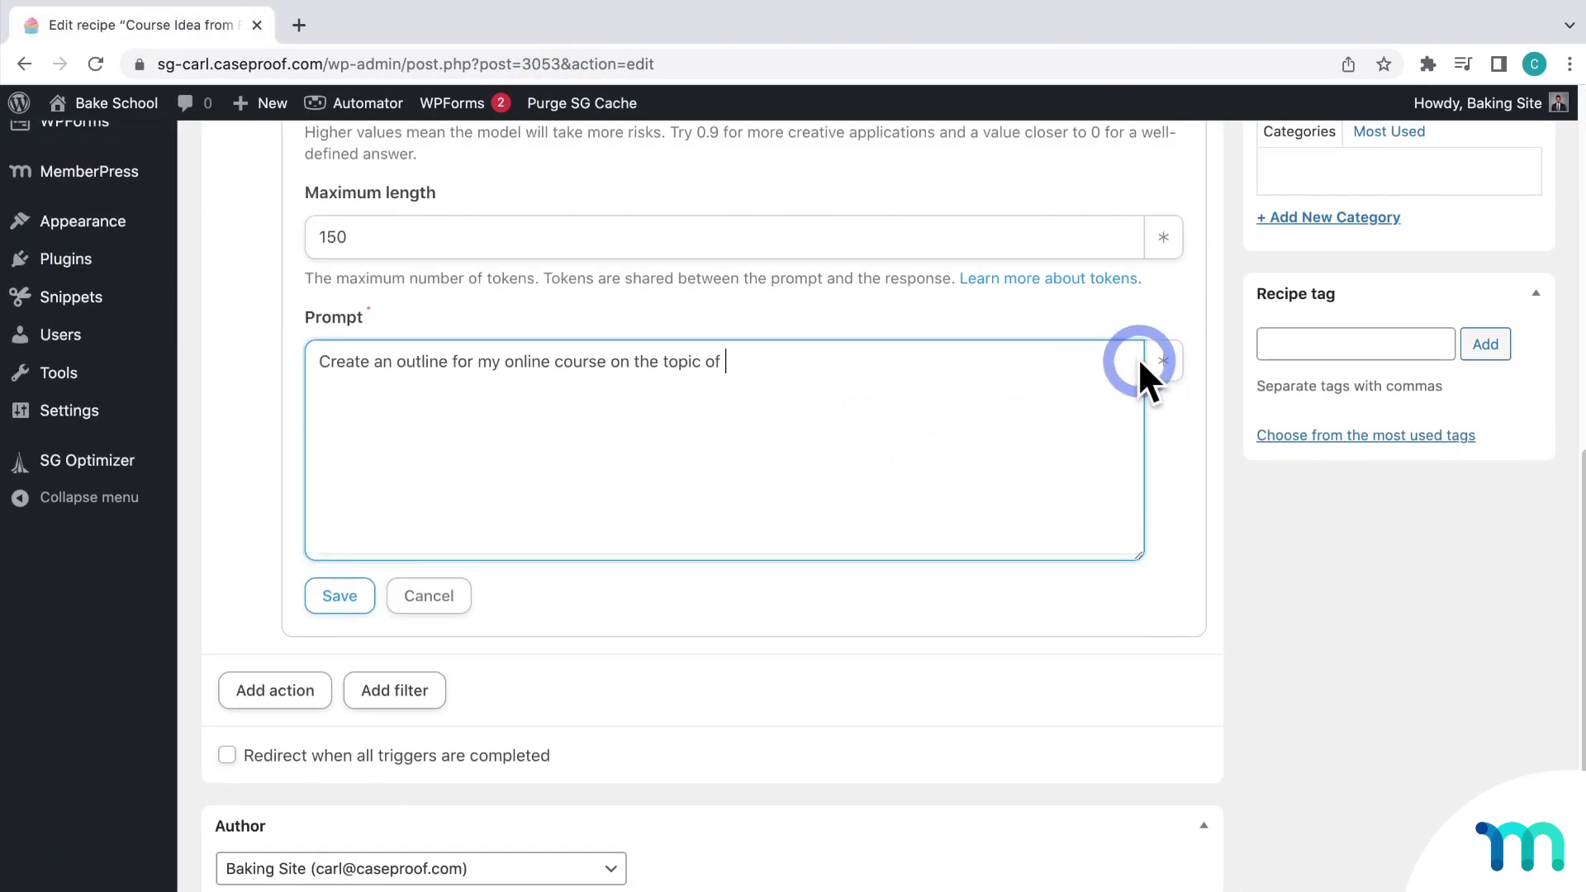
{"action": "left_click", "coordinate": [1163, 358]}
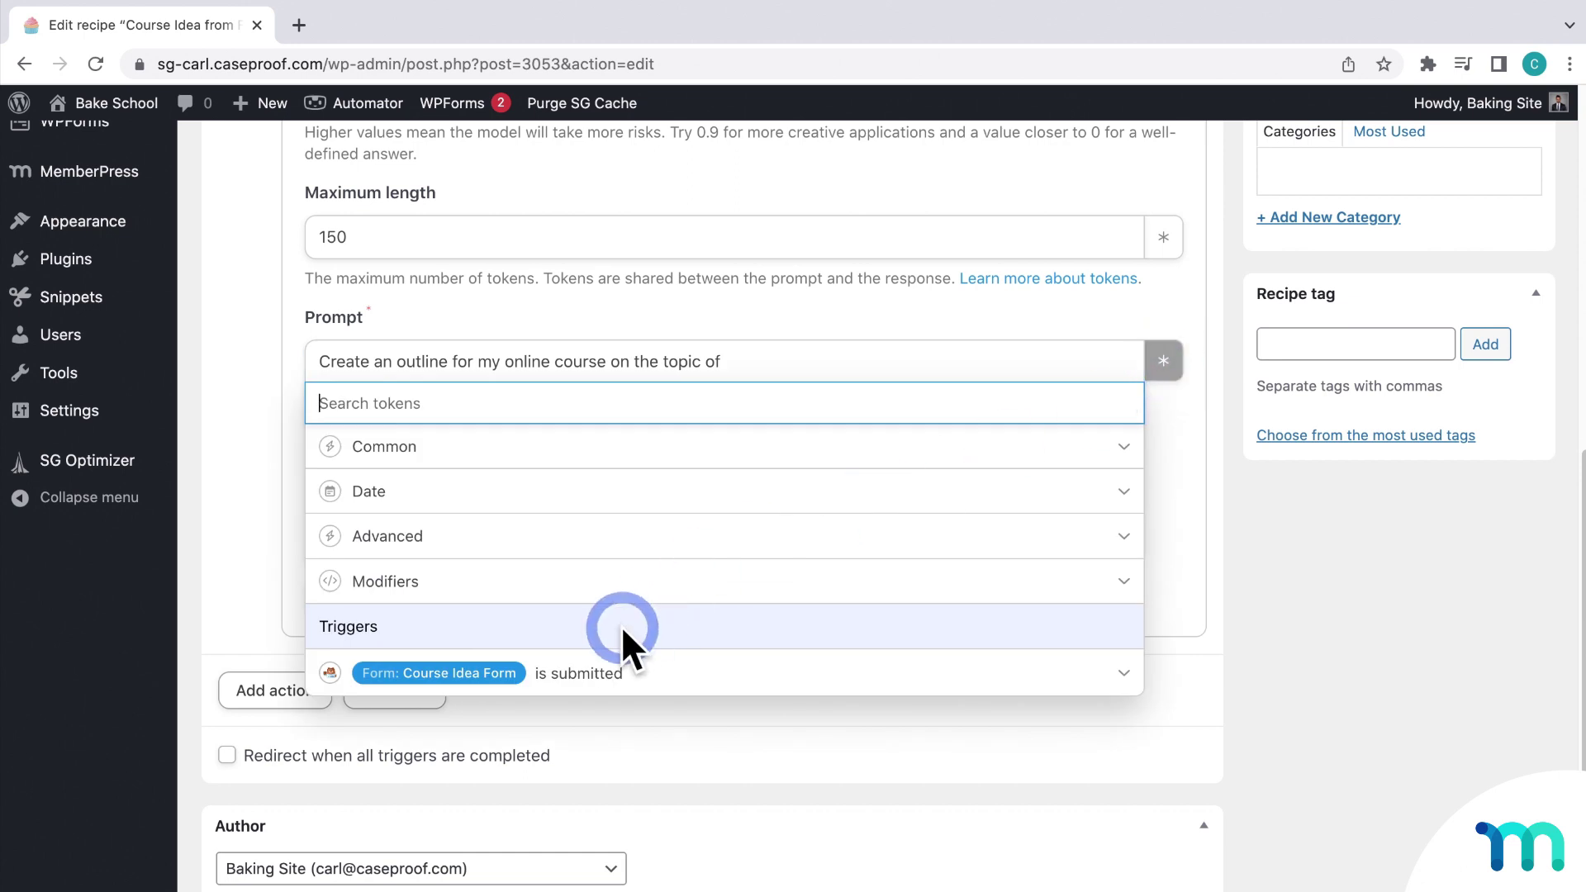
{"action": "left_click", "coordinate": [613, 678]}
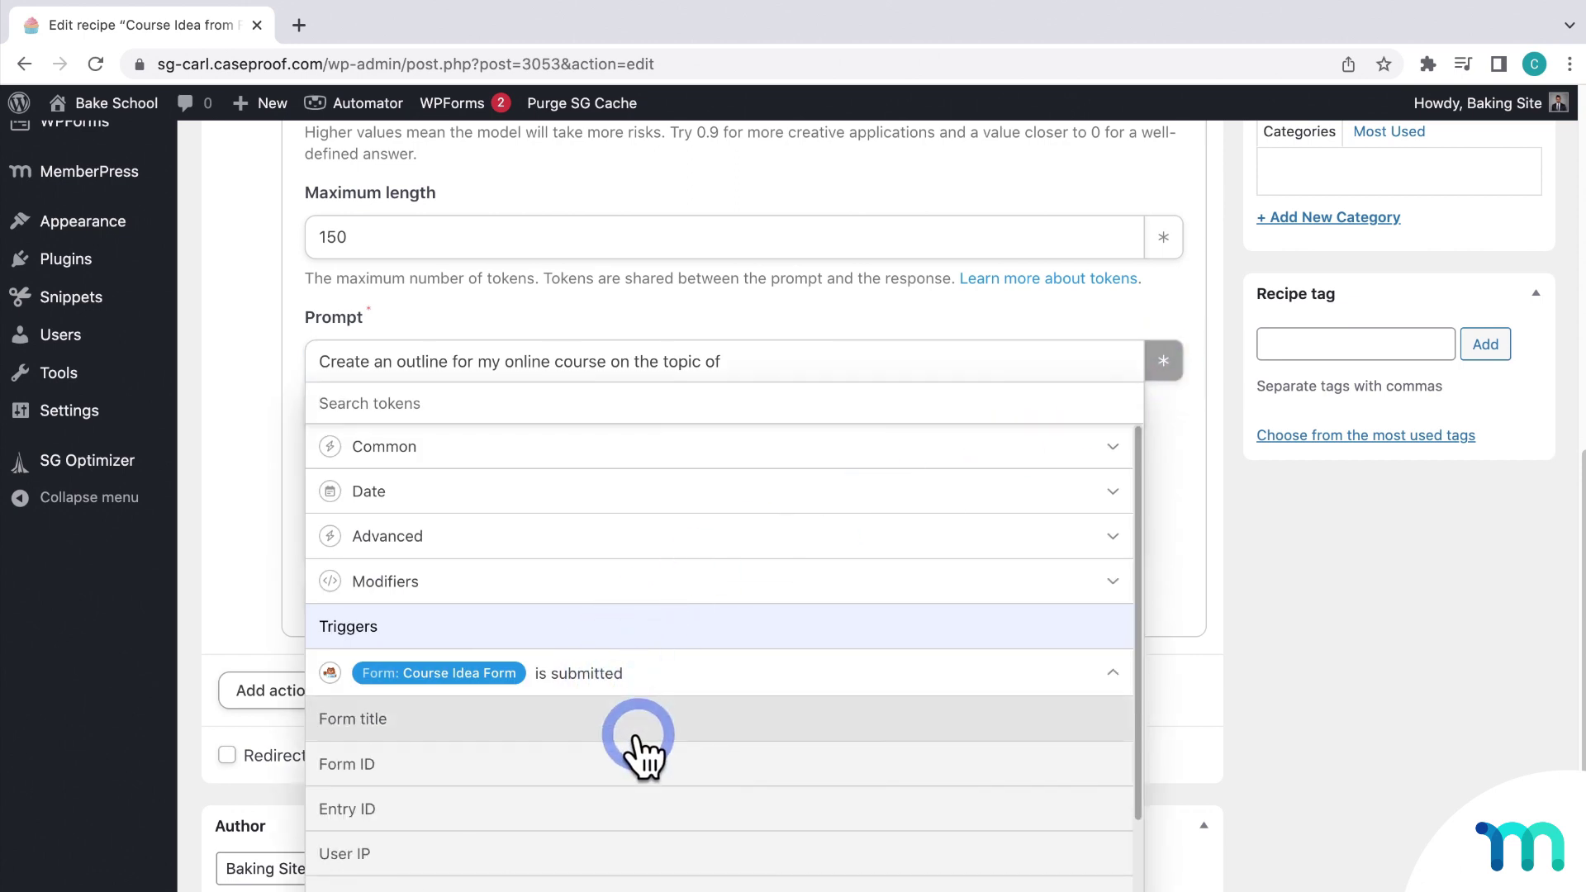
{"action": "scroll", "coordinate": [641, 744], "scroll_direction": "down", "scroll_amount": 2}
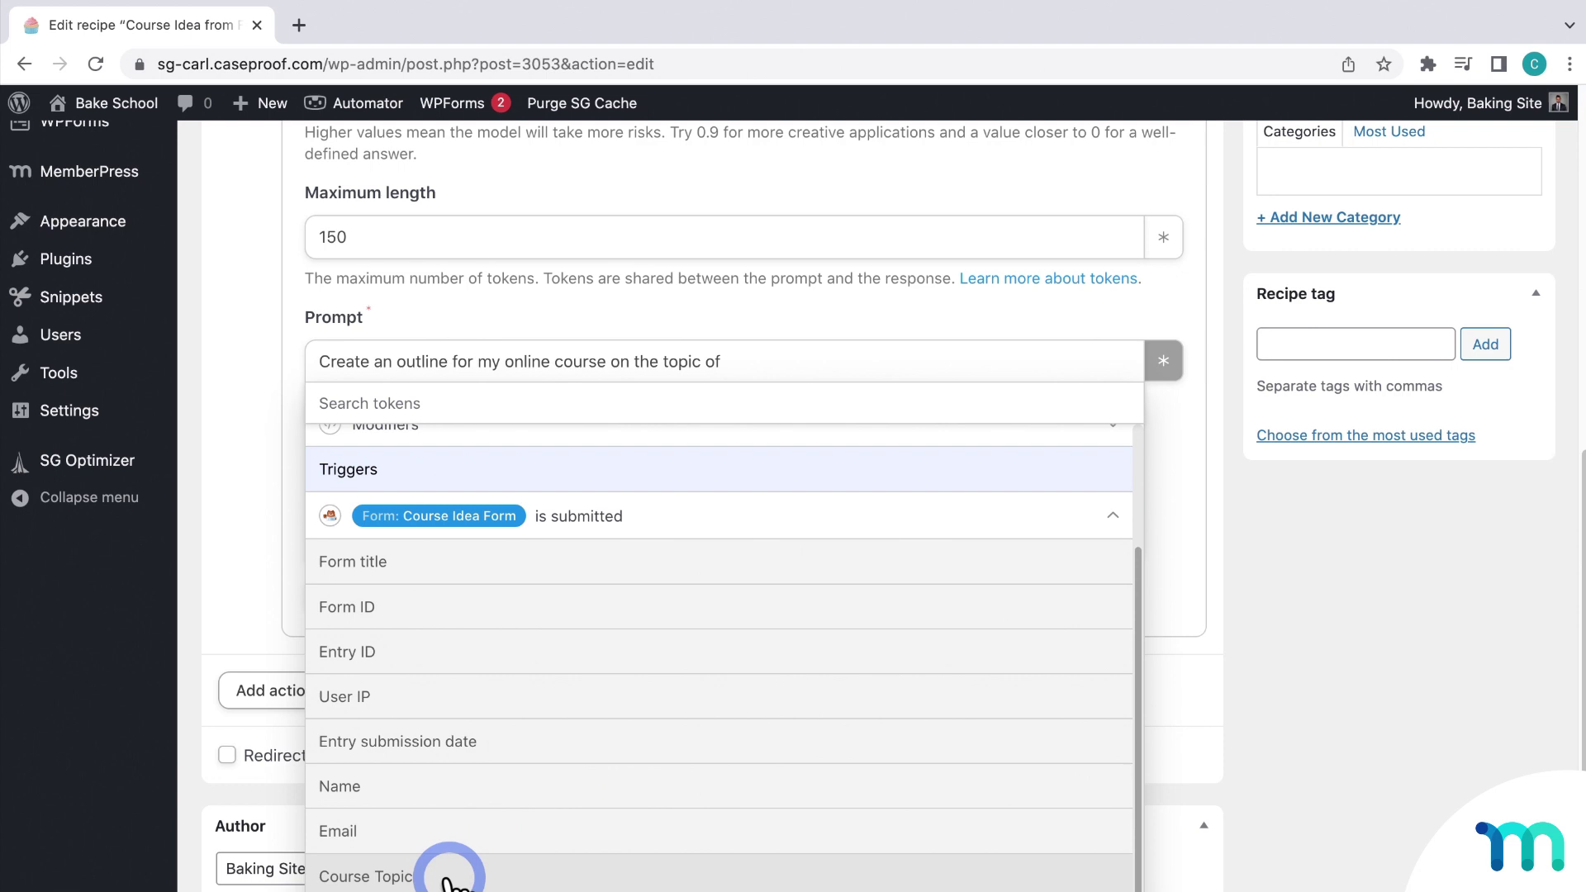
{"action": "left_click", "coordinate": [452, 877]}
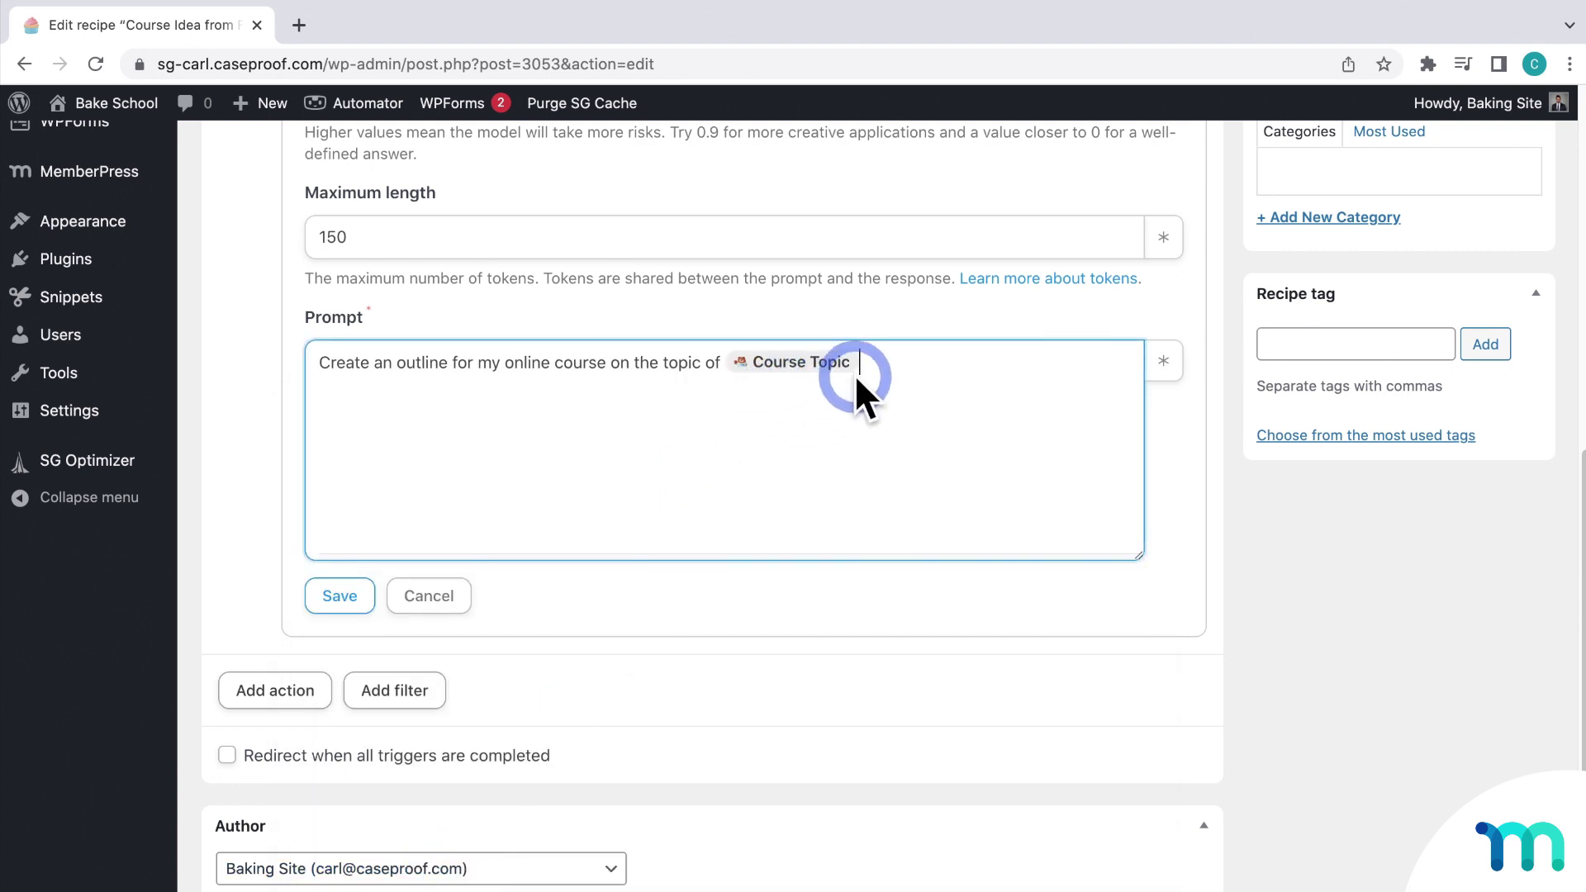
{"action": "type", "text": ". My co"}
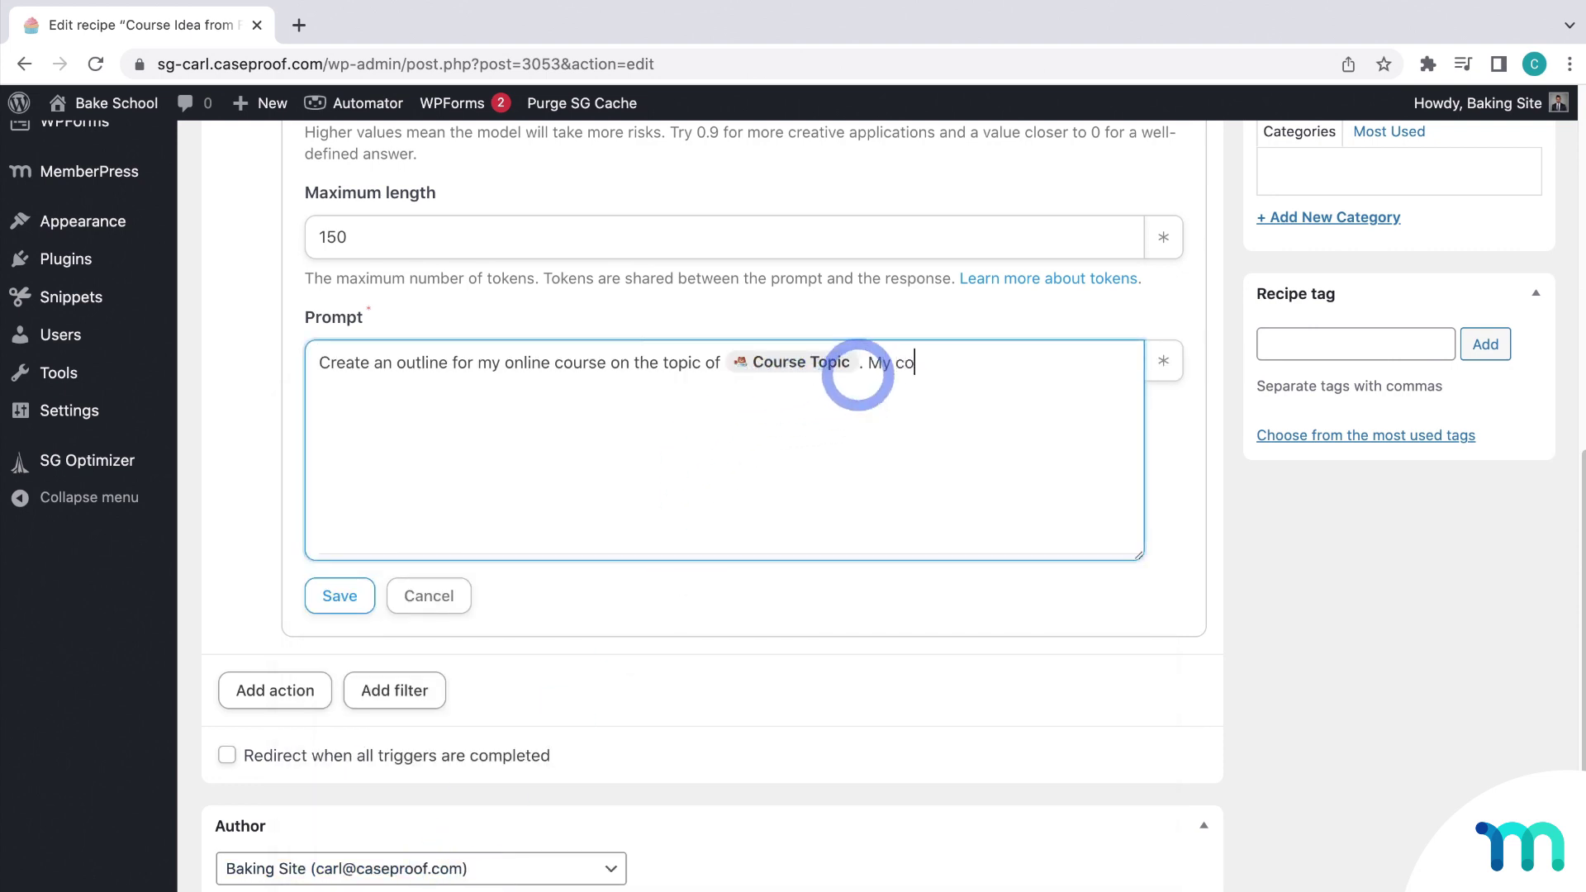
{"action": "type", "text": "urse will accomp"}
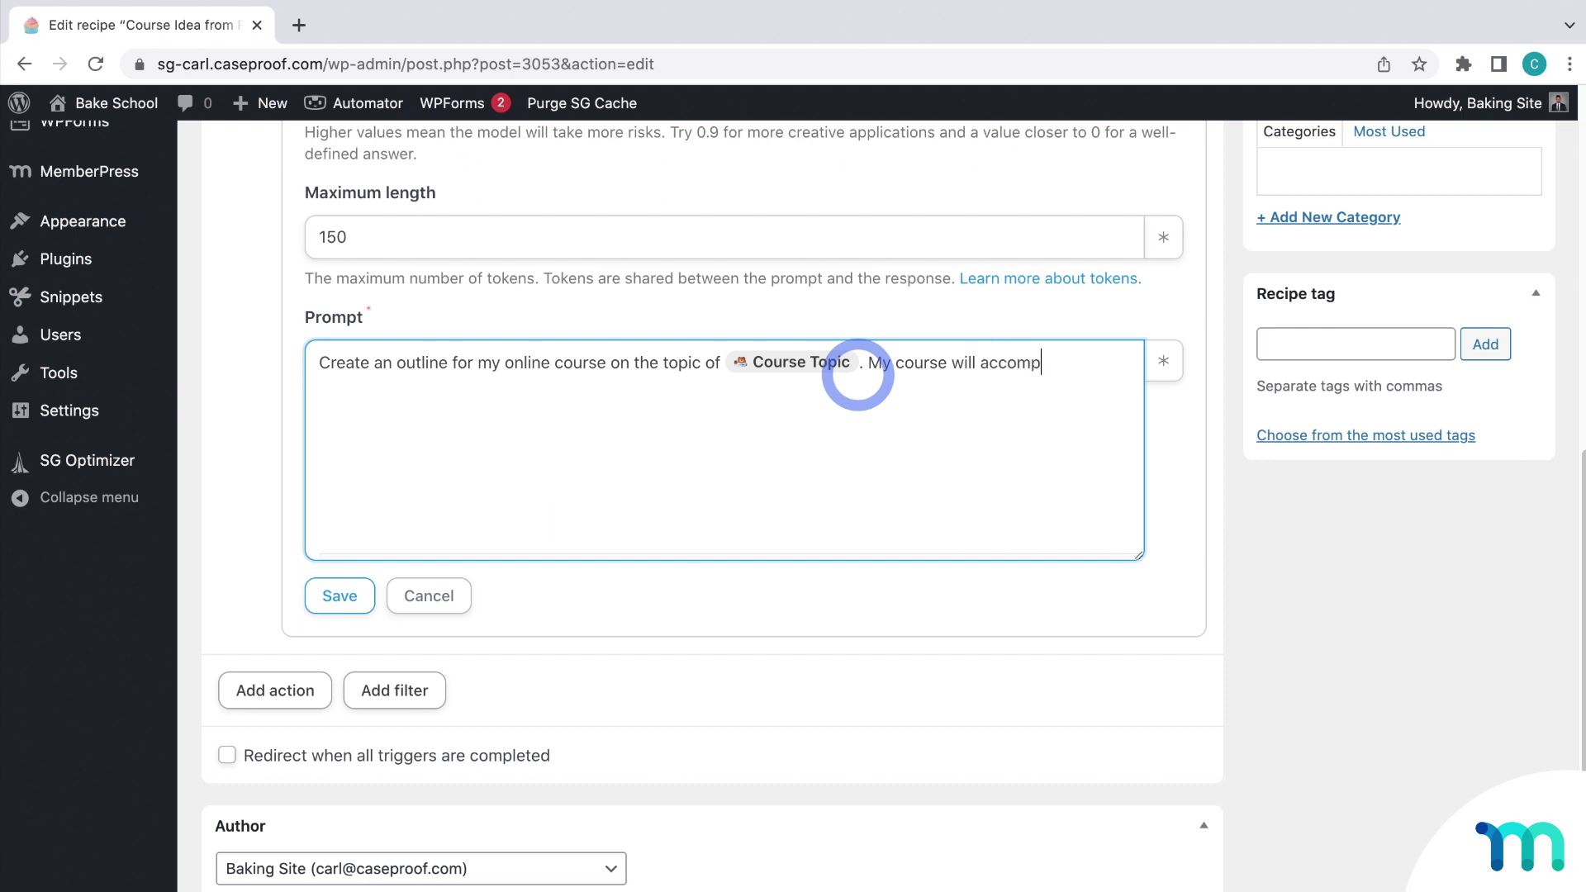
{"action": "type", "text": "lish the objective"}
{"action": "left_click", "coordinate": [1161, 364]}
{"action": "left_click", "coordinate": [627, 683]}
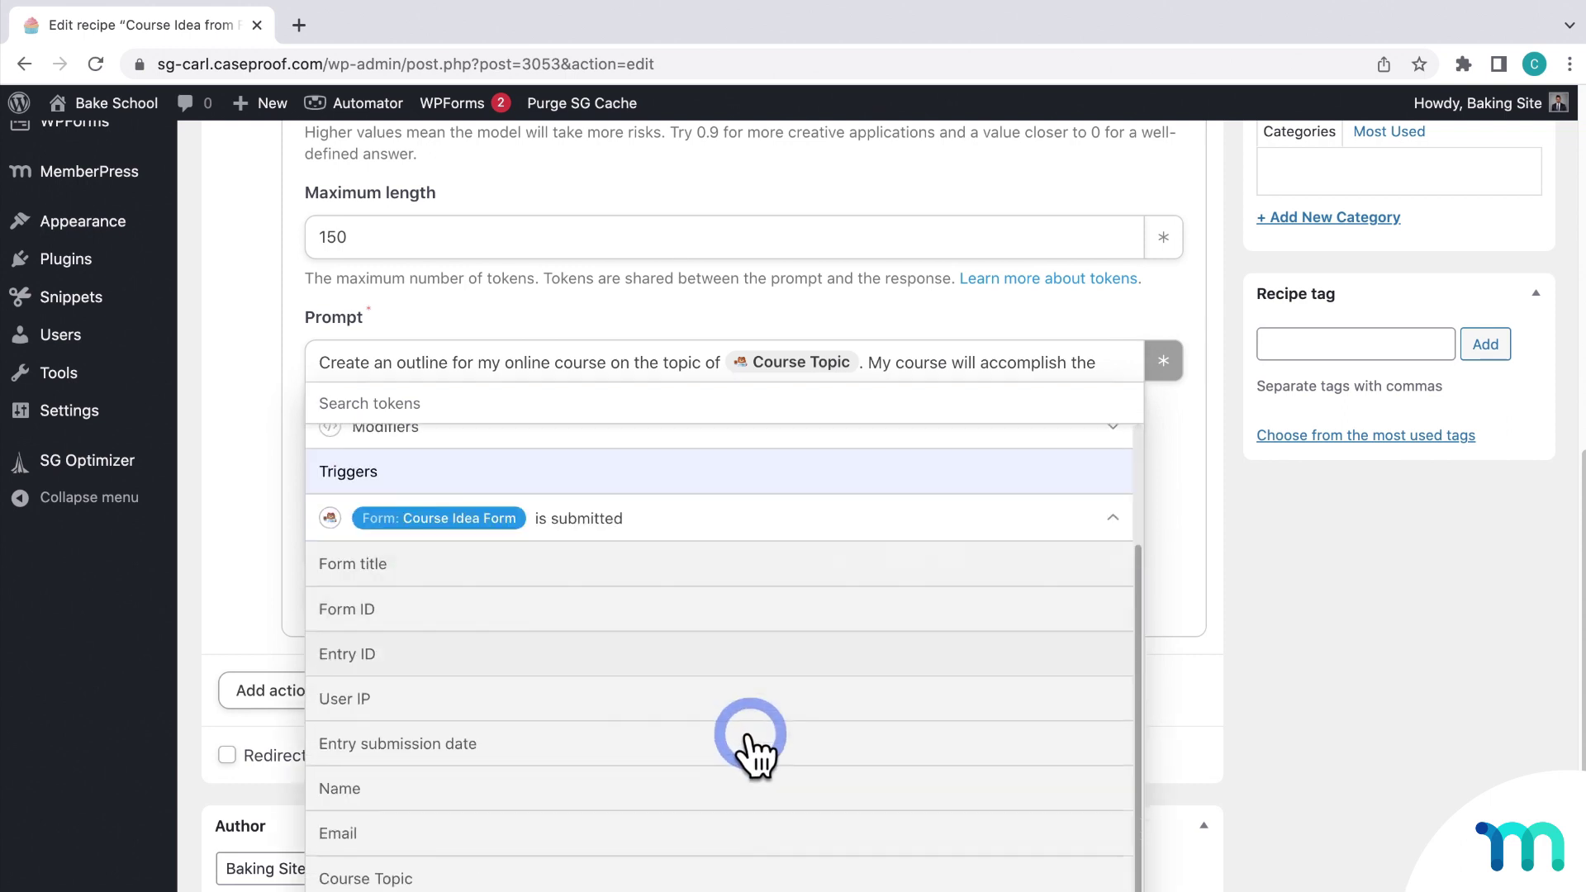
{"action": "left_click", "coordinate": [463, 889]}
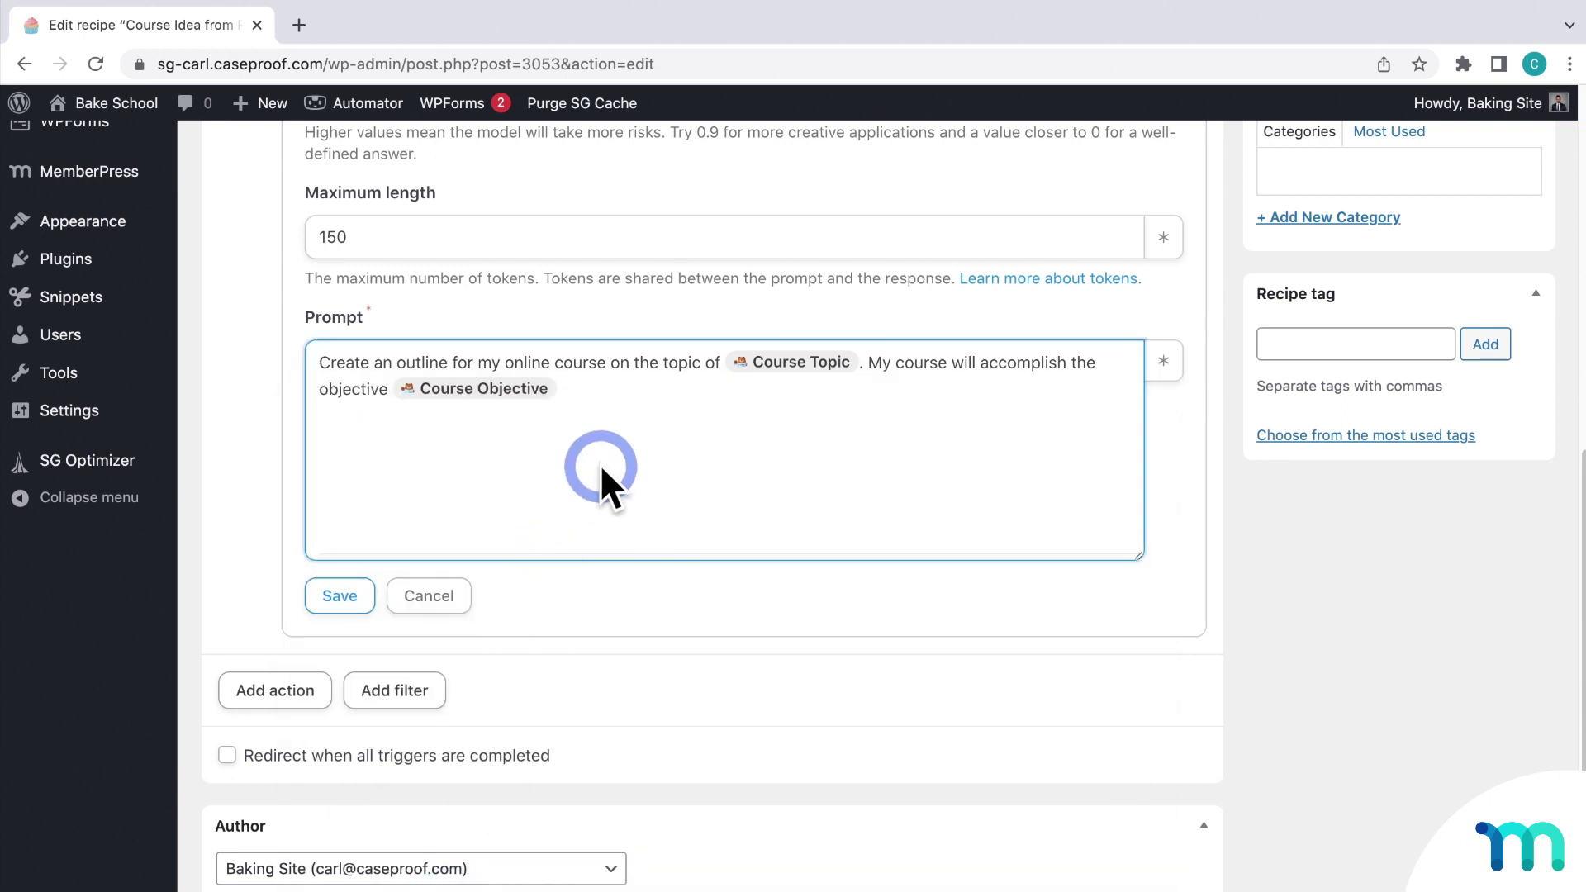
{"action": "type", "text": "."}
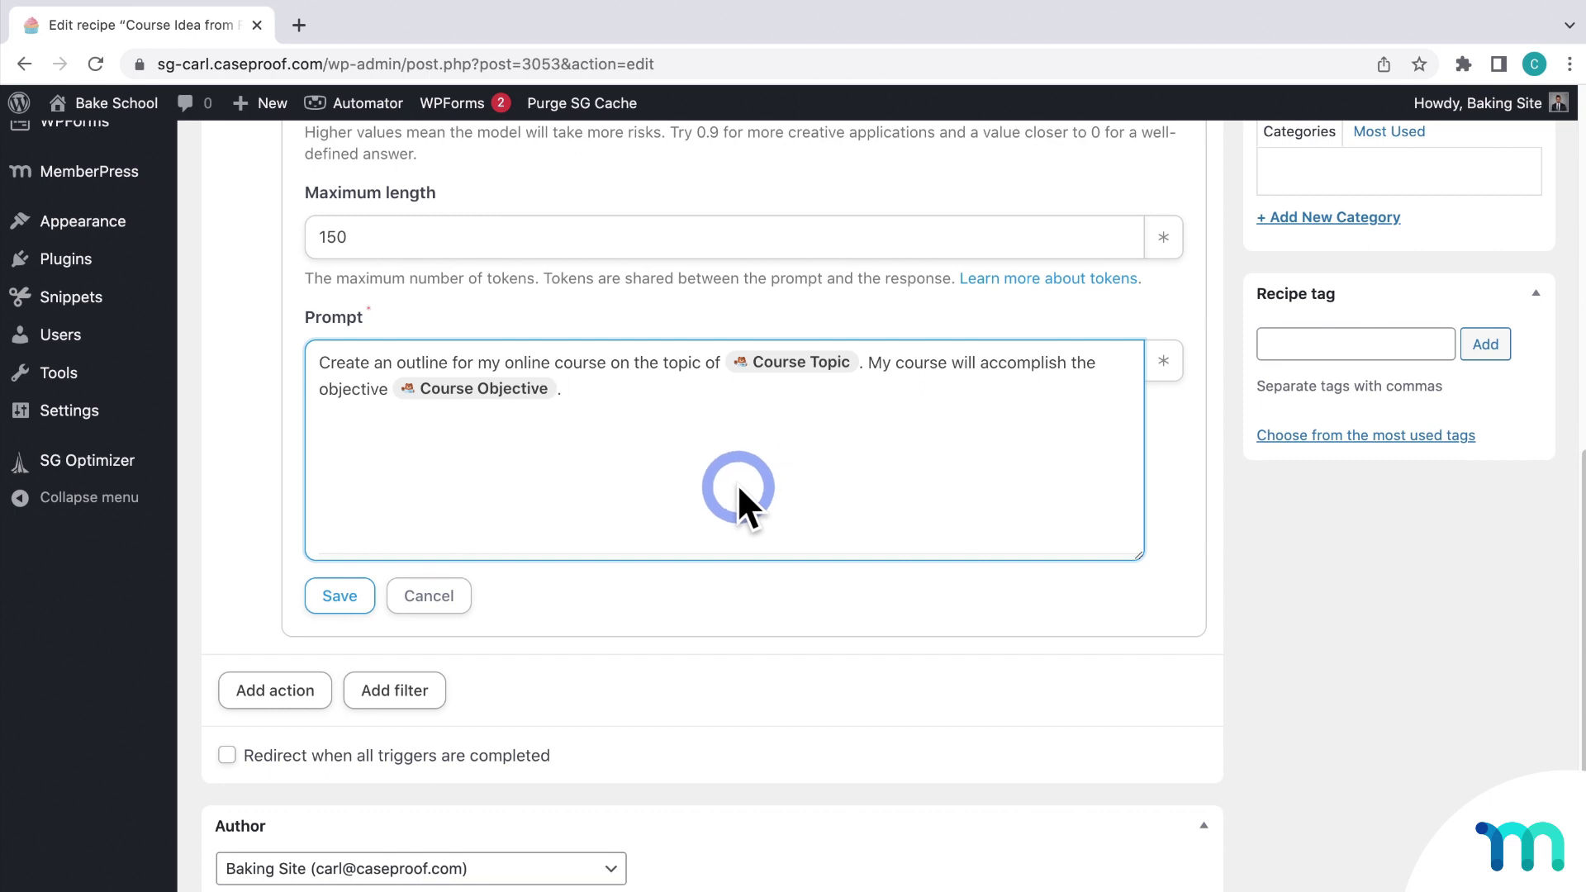
Step: Save the OpenAI action and add a WordPress 'Create a post' action
{"action": "left_click", "coordinate": [355, 595]}
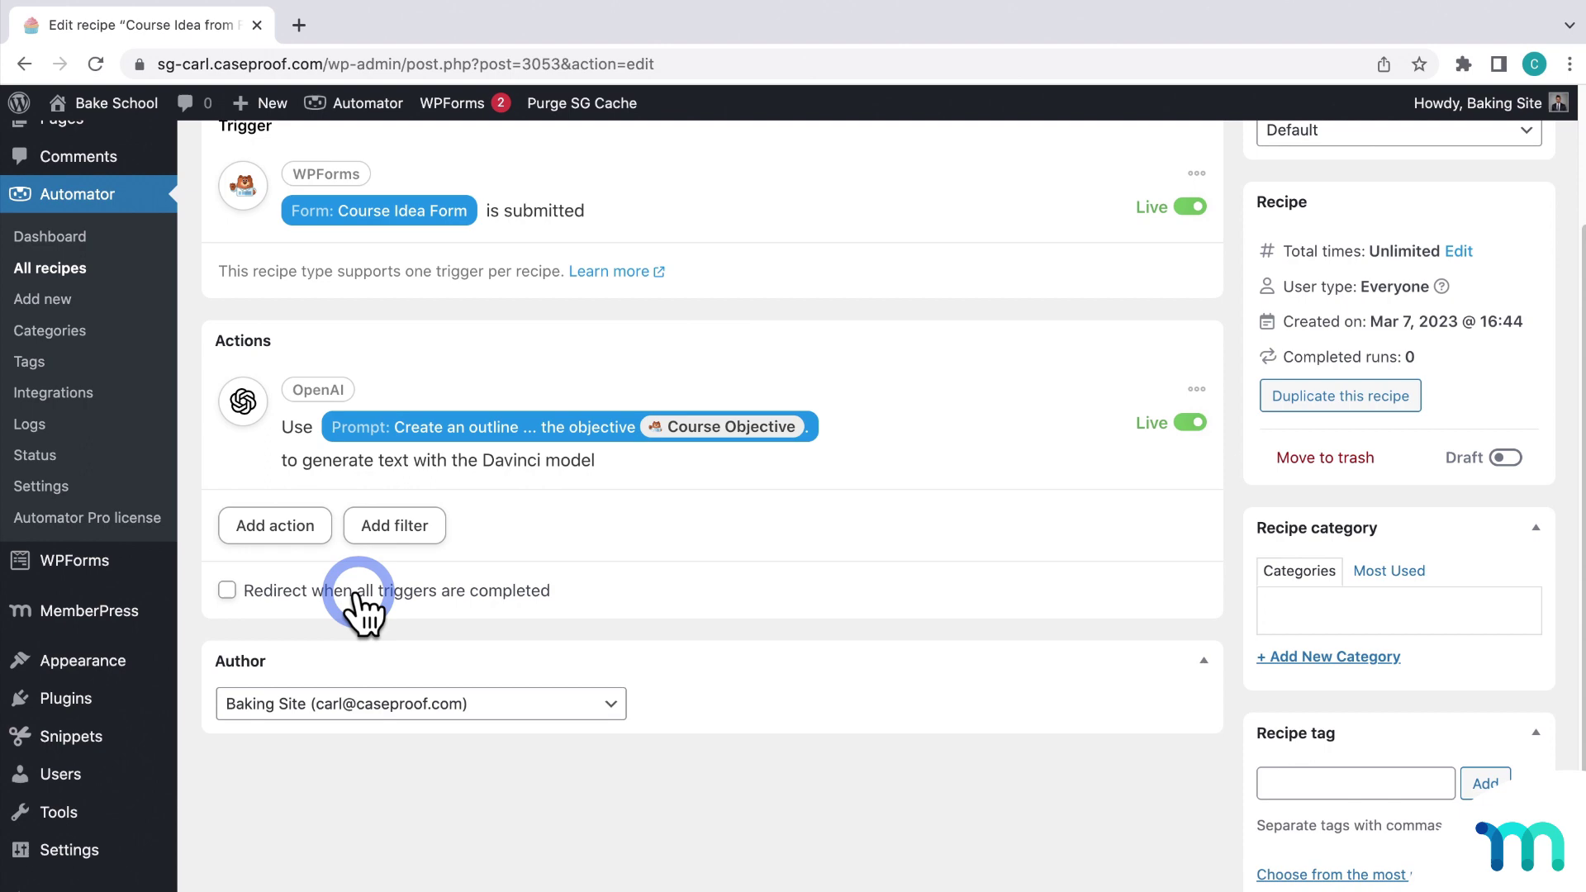
{"action": "left_click", "coordinate": [308, 531]}
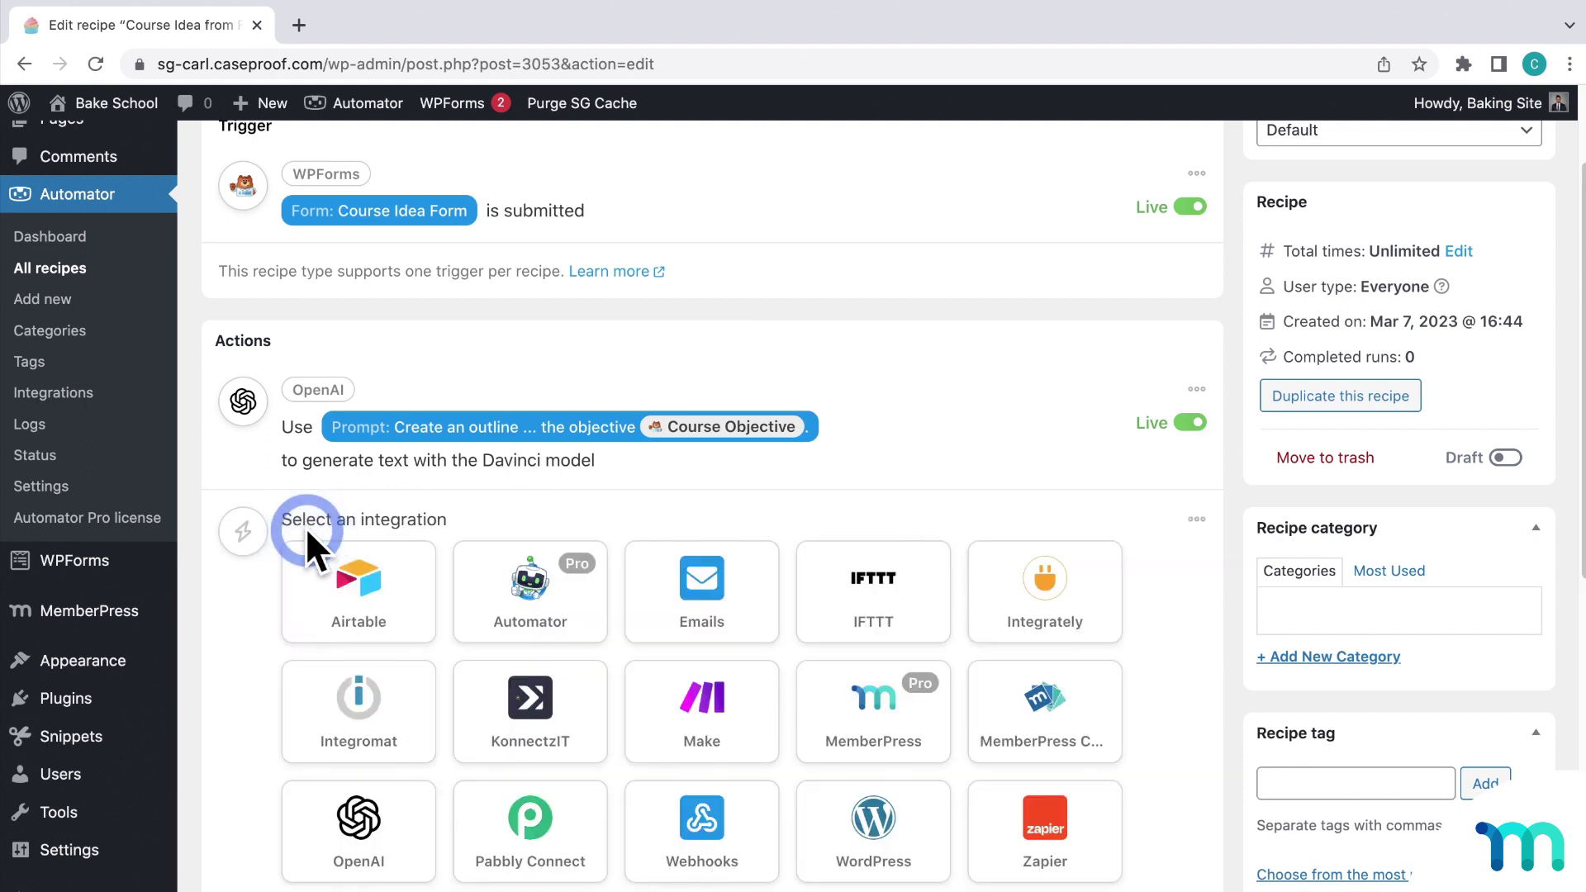
{"action": "scroll", "coordinate": [754, 578], "scroll_direction": "down", "scroll_amount": 3}
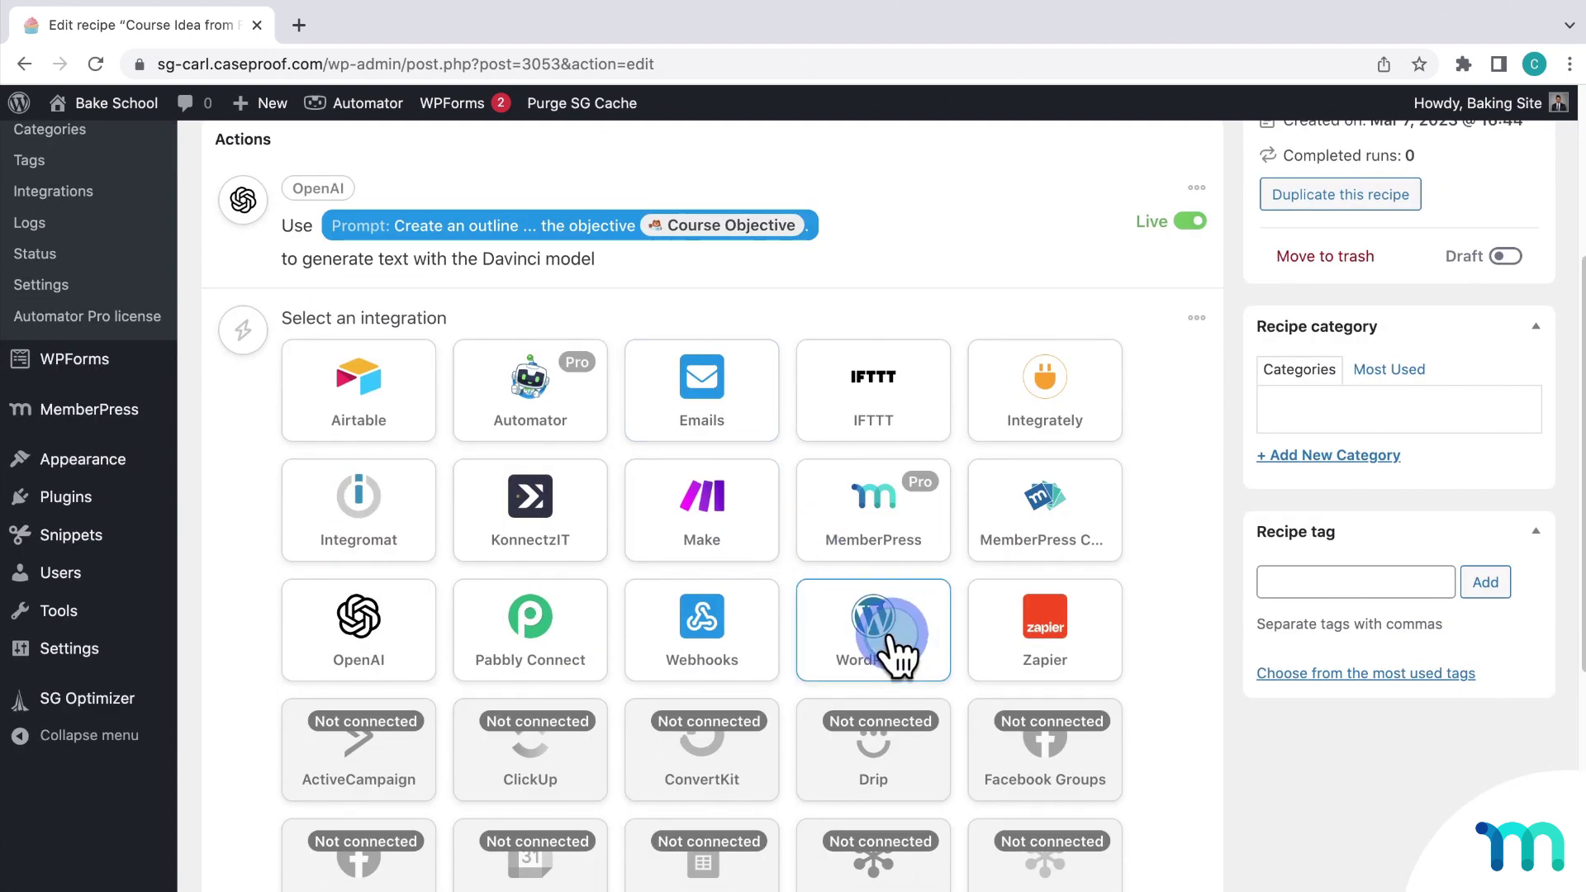
{"action": "left_click", "coordinate": [890, 634]}
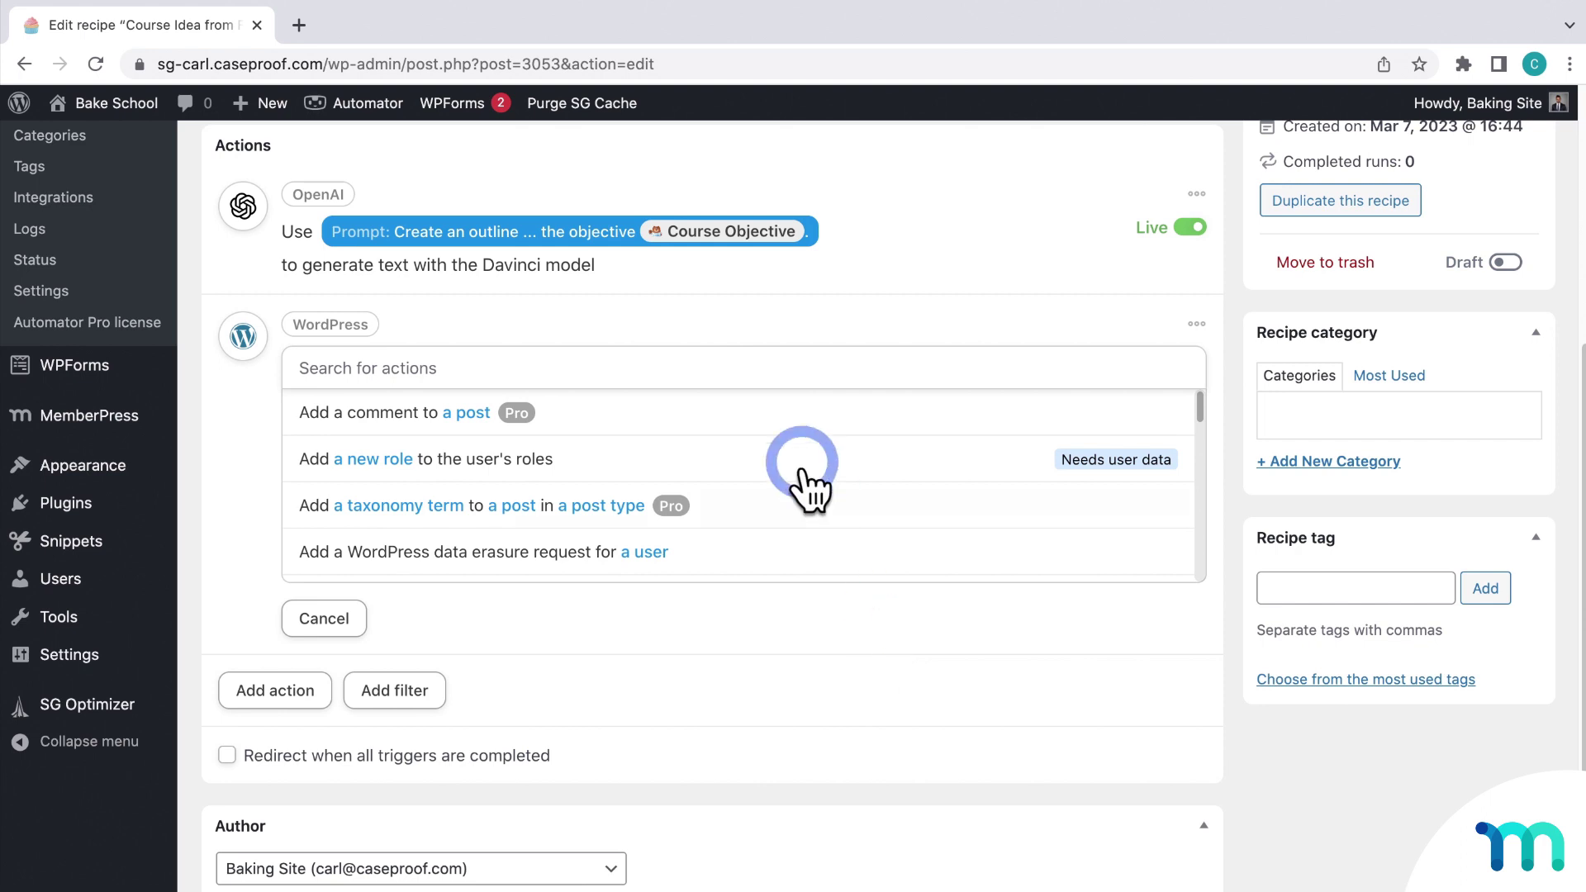
{"action": "left_click", "coordinate": [765, 372]}
{"action": "type", "text": "post"}
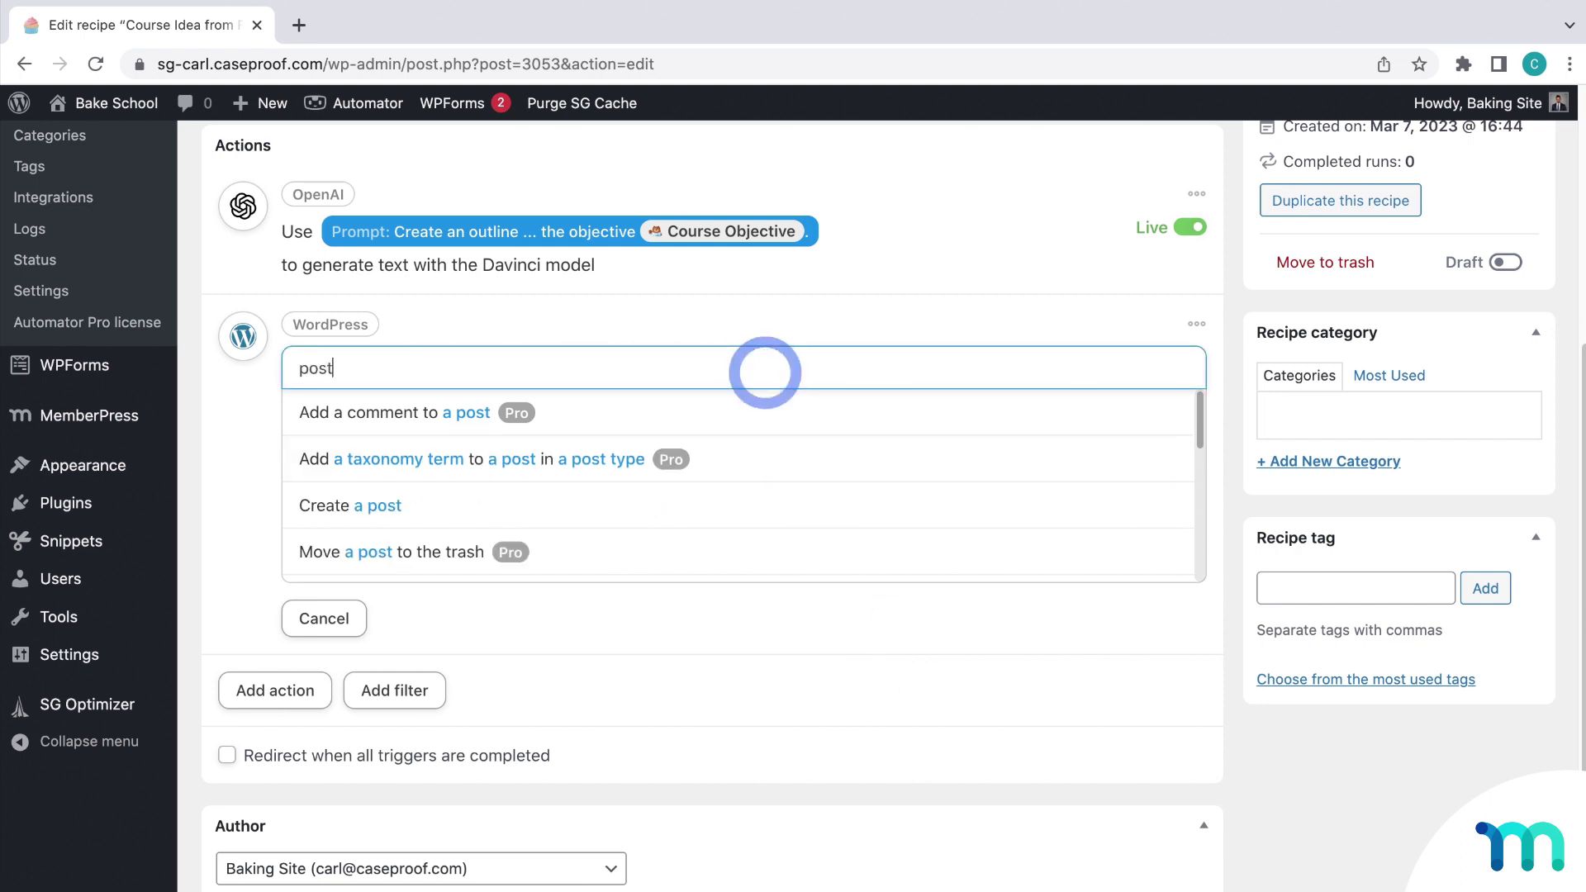
{"action": "left_click", "coordinate": [462, 504]}
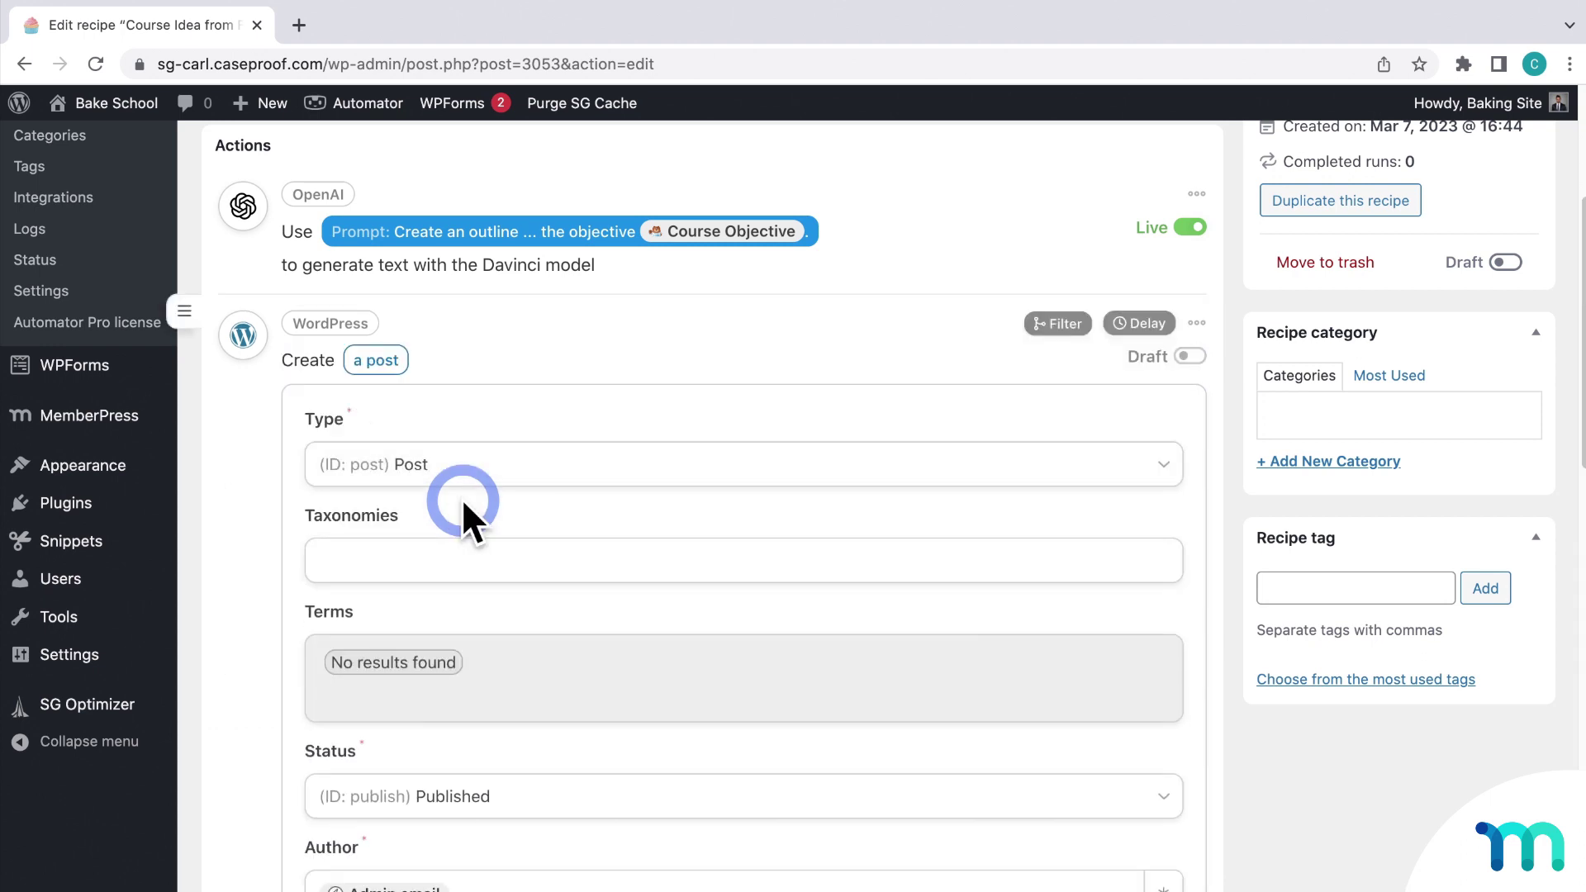
Step: Set the new post's type to Course and its status to Draft
{"action": "left_click", "coordinate": [479, 475]}
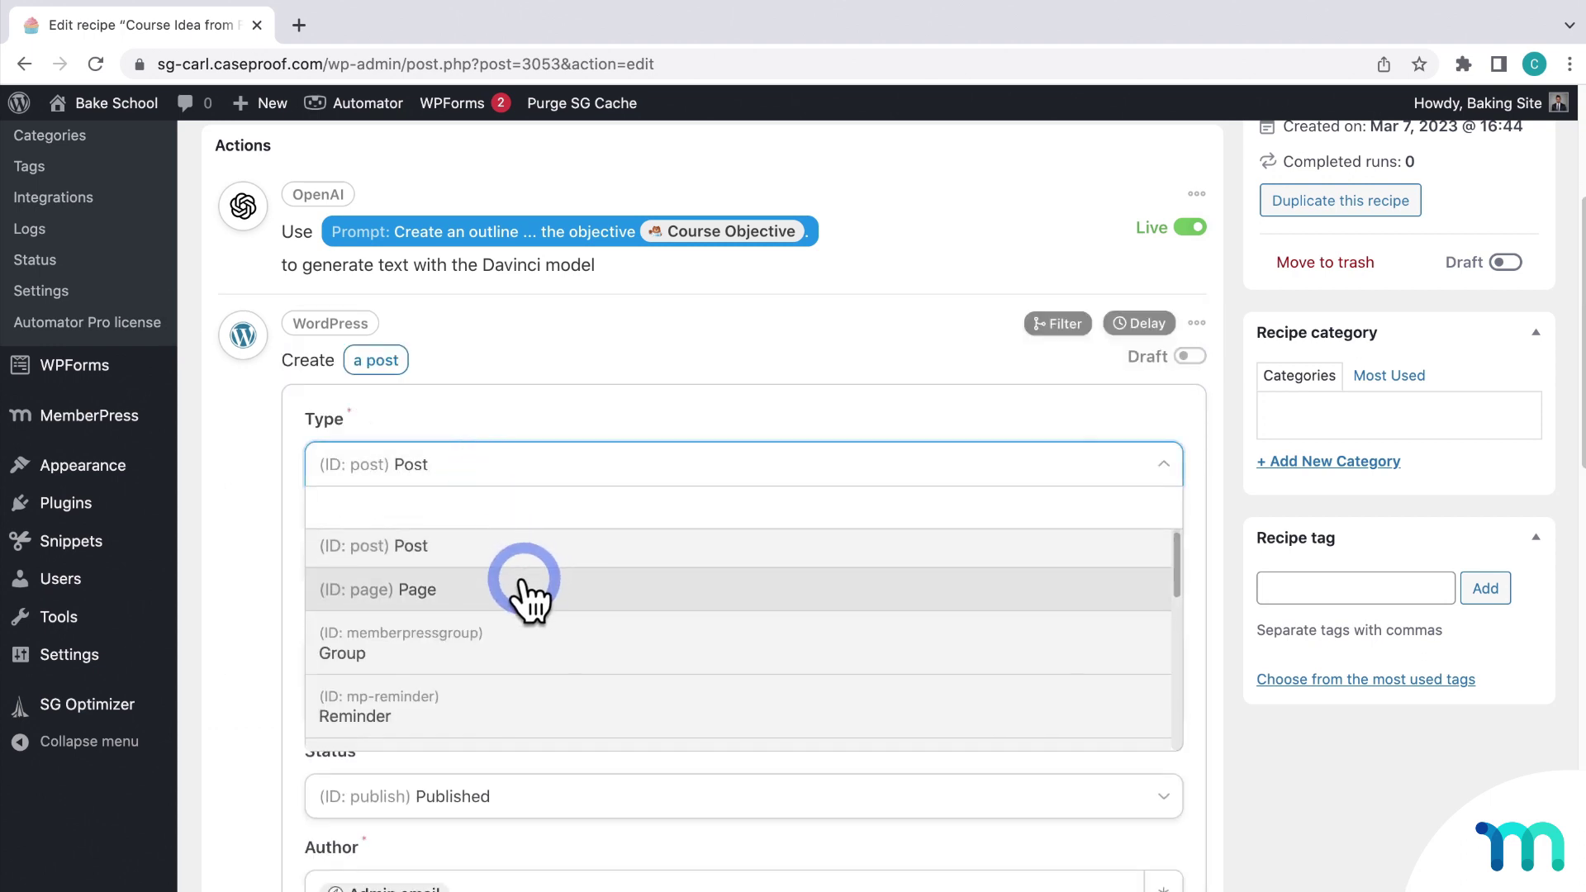
{"action": "scroll", "coordinate": [524, 589], "scroll_direction": "down", "scroll_amount": 4}
{"action": "scroll", "coordinate": [529, 595], "scroll_direction": "down", "scroll_amount": 3}
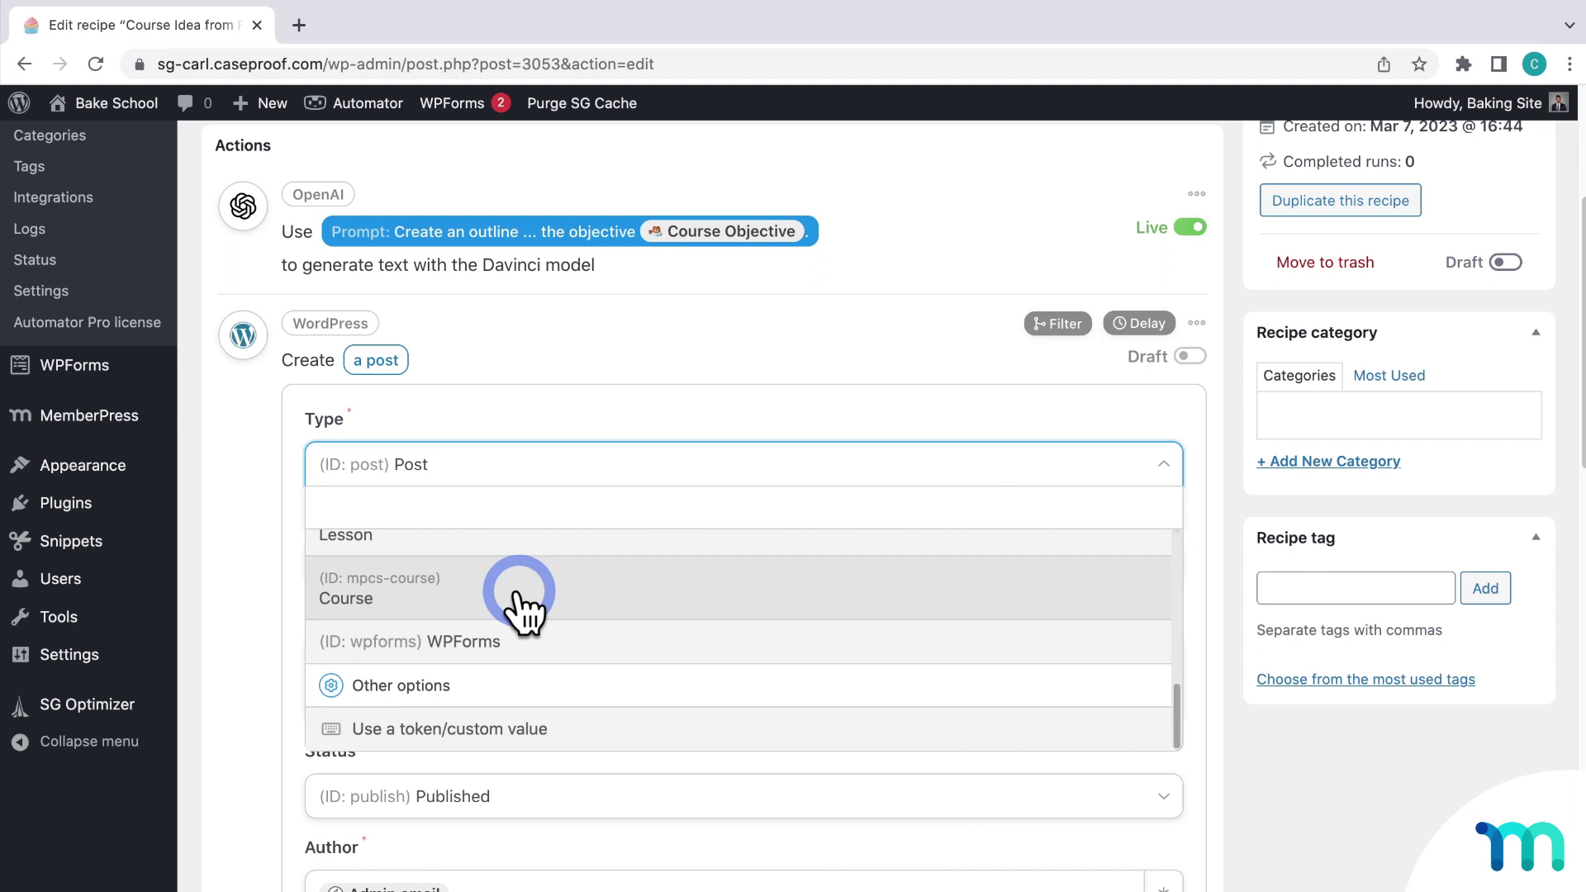
{"action": "left_click", "coordinate": [495, 590]}
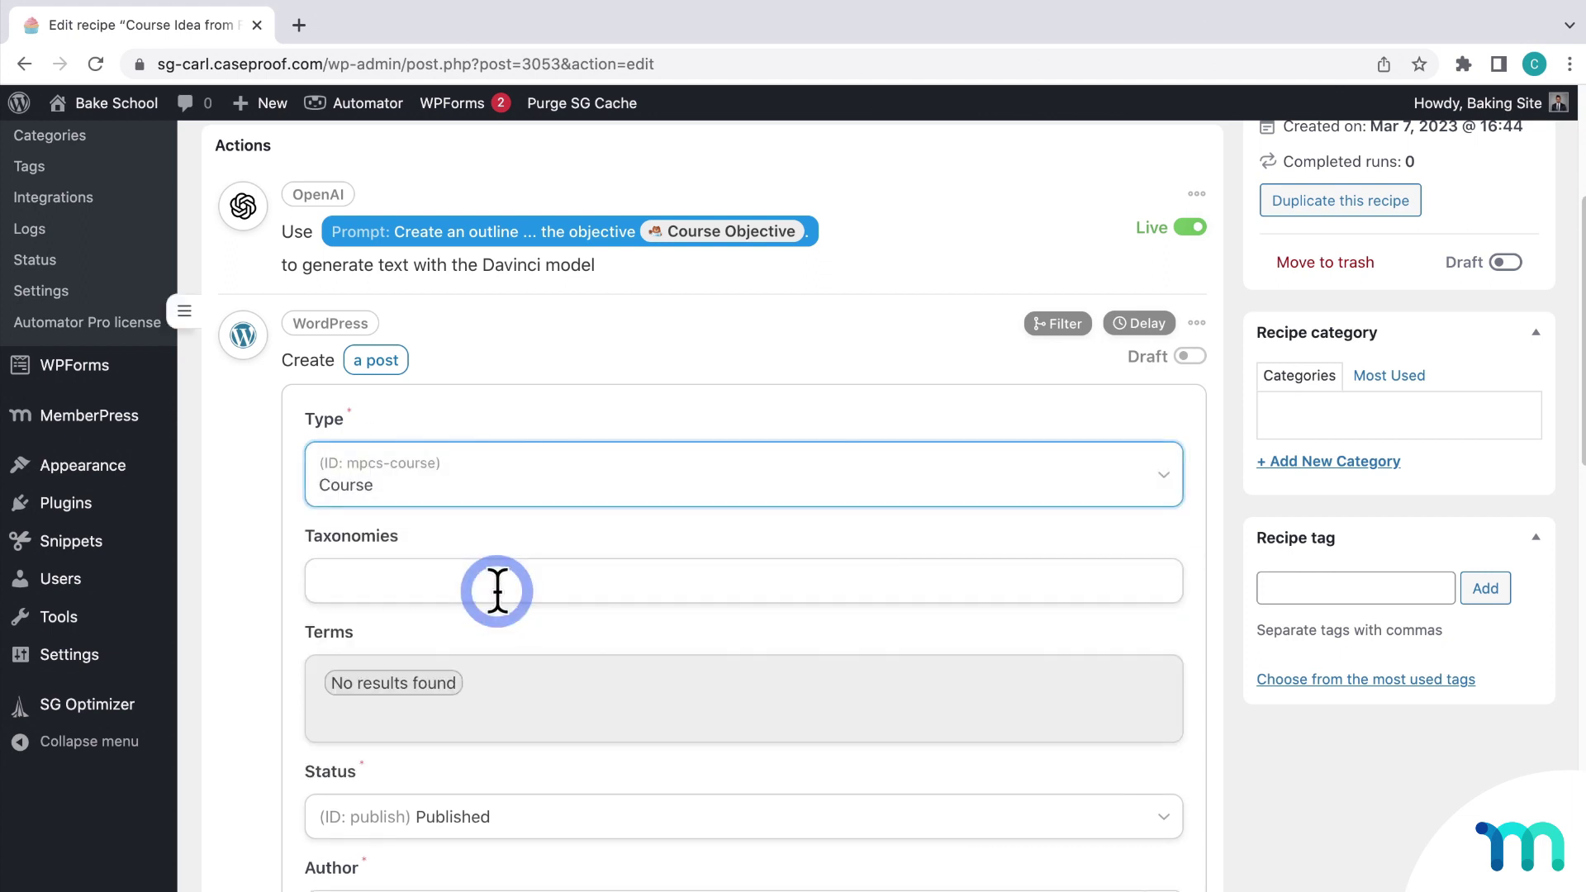
{"action": "scroll", "coordinate": [499, 590], "scroll_direction": "down", "scroll_amount": 4}
{"action": "left_click", "coordinate": [551, 494]}
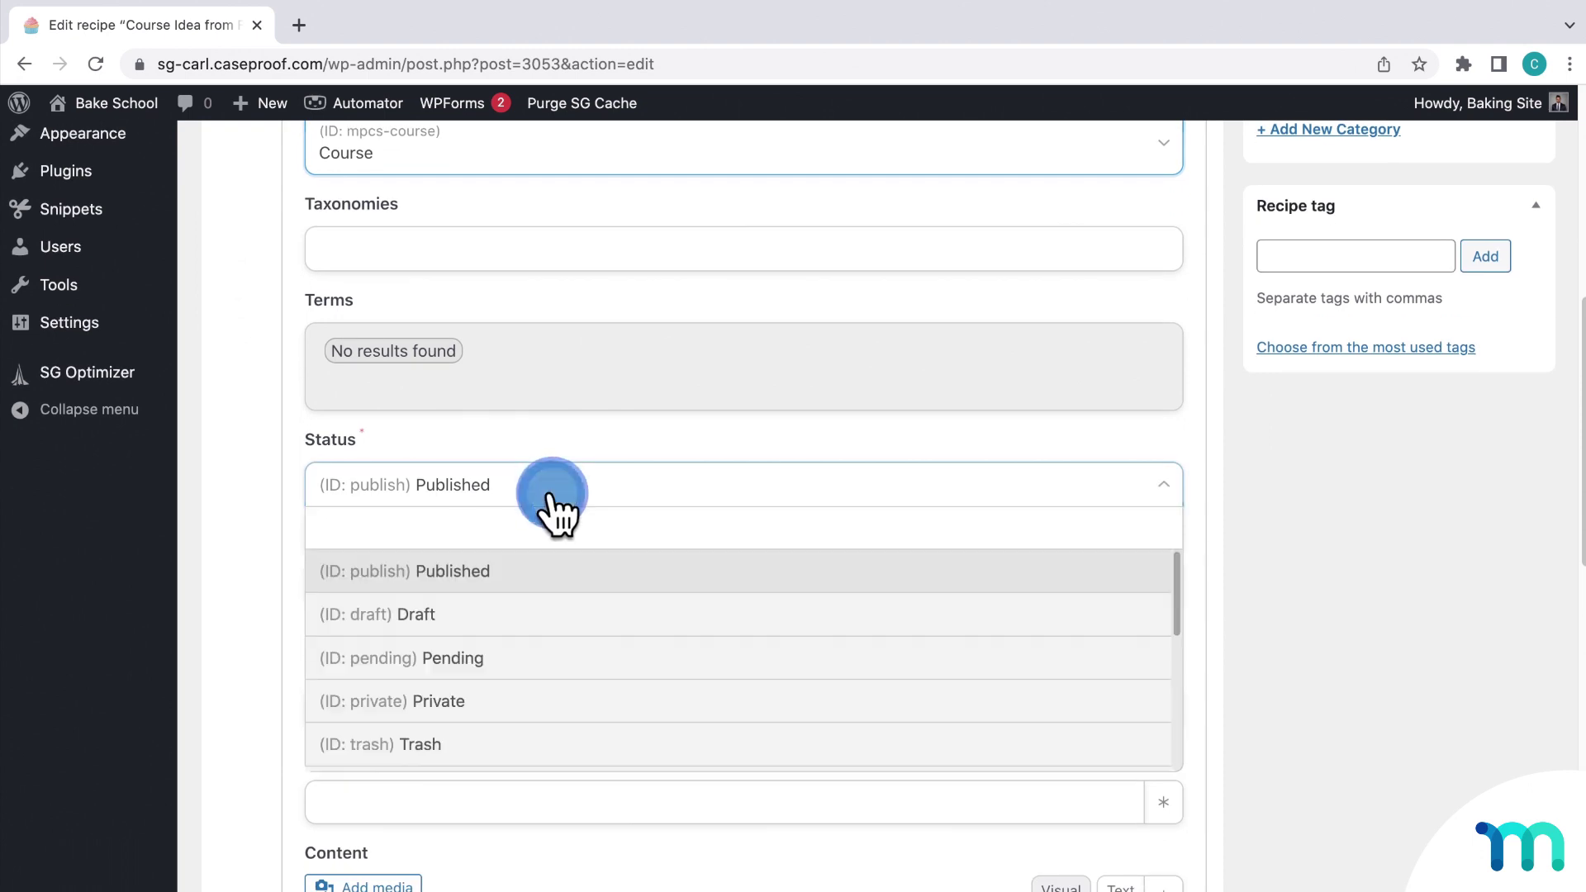
{"action": "left_click", "coordinate": [533, 617]}
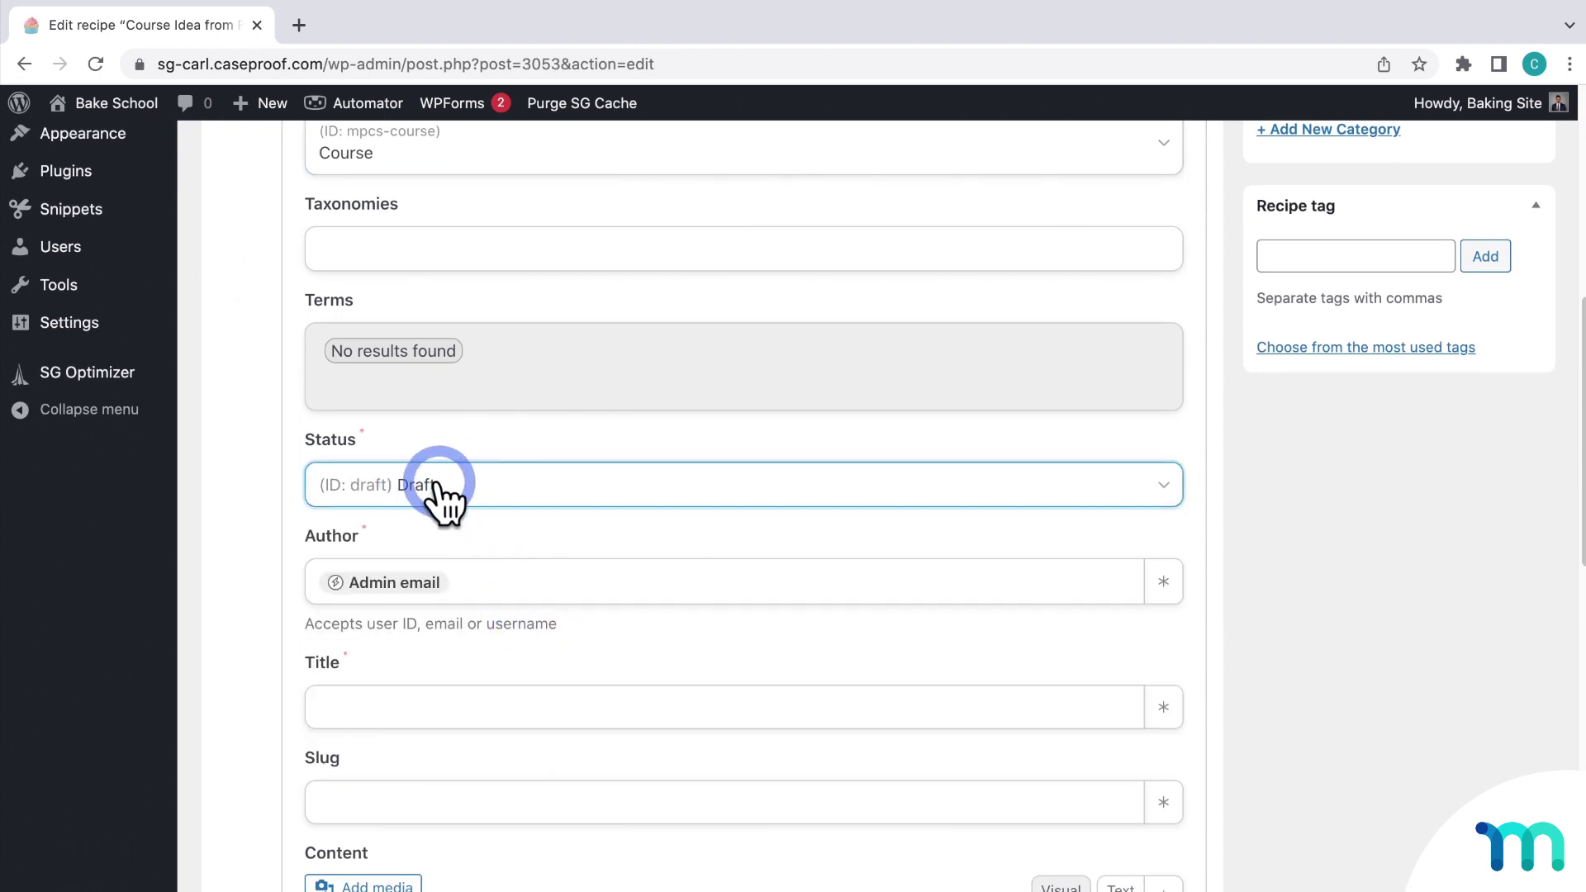
{"action": "scroll", "coordinate": [595, 495], "scroll_direction": "down", "scroll_amount": 4}
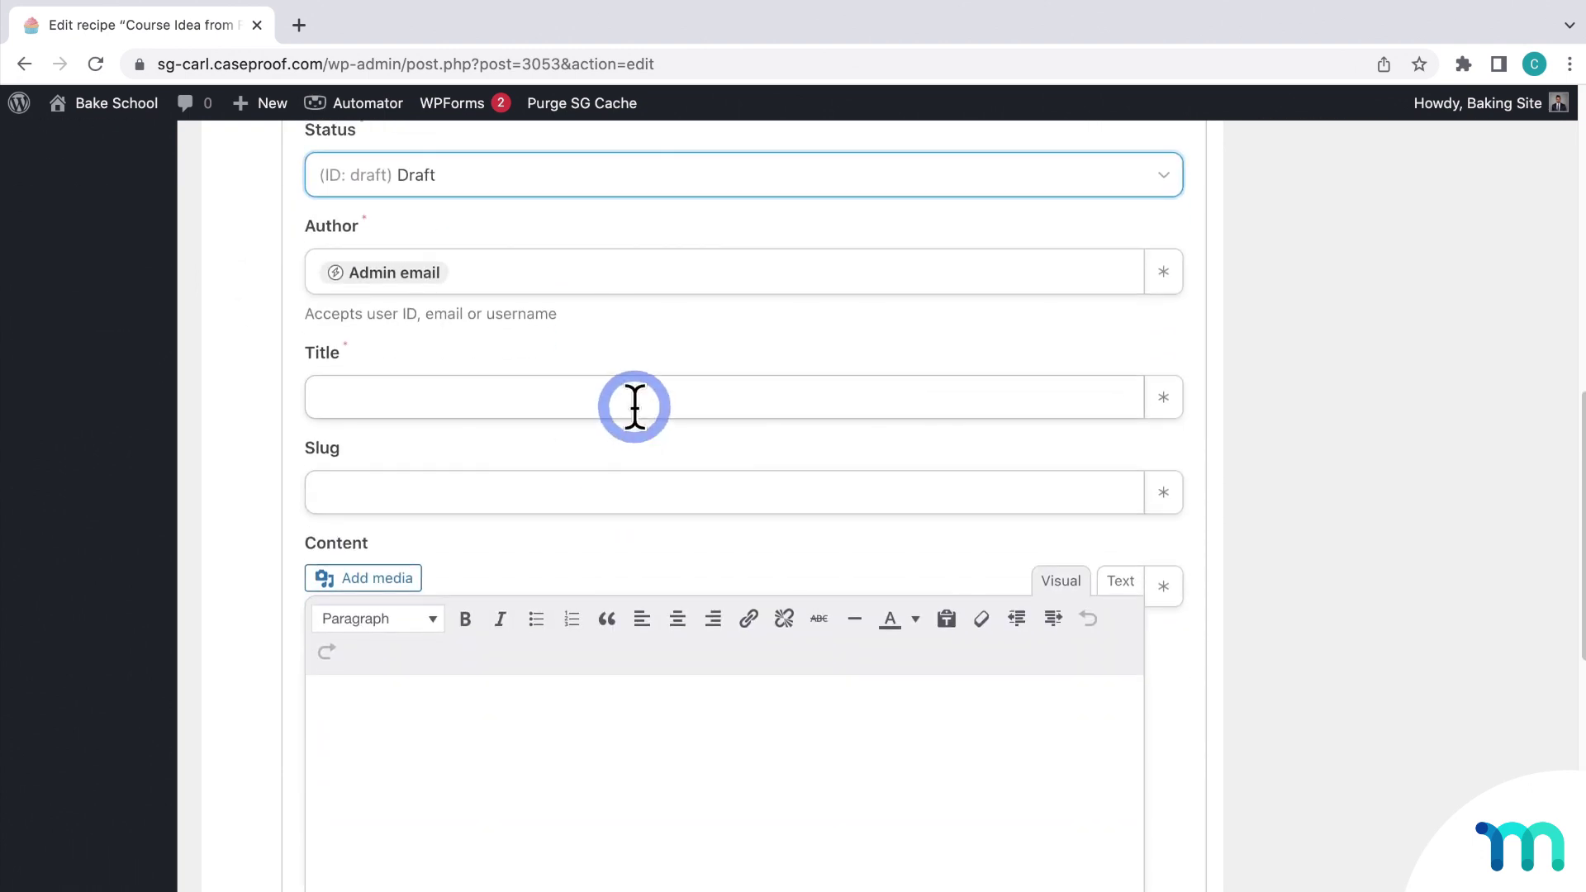
Step: Title the post 'New Course Idea:' followed by the Course Topic token
{"action": "left_click", "coordinate": [632, 402]}
{"action": "type", "text": "New Co"}
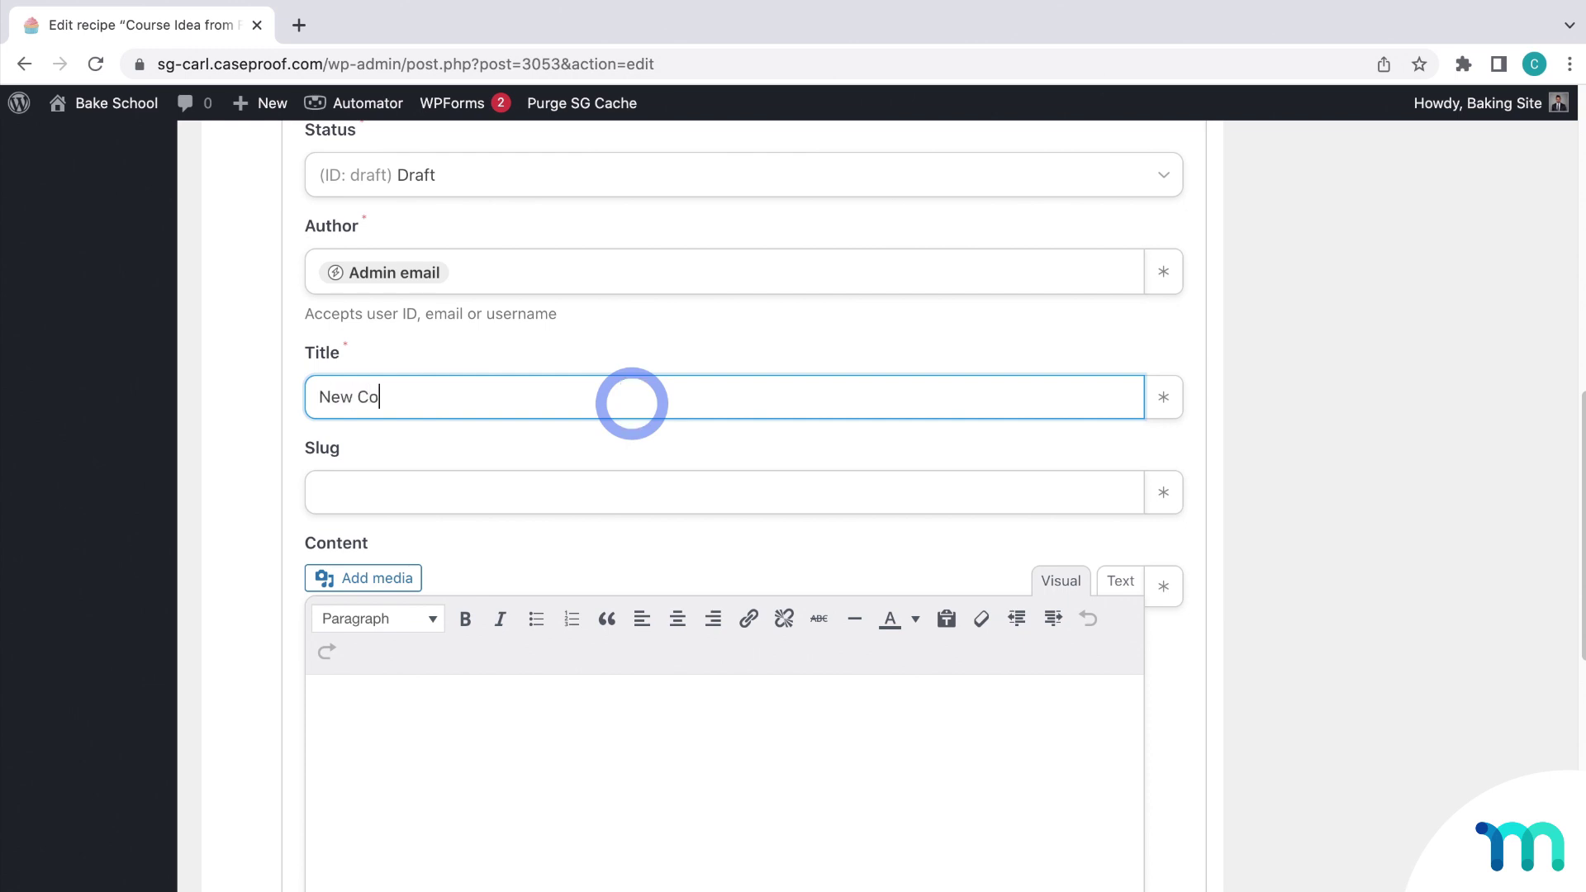
{"action": "type", "text": "urse Idea:"}
{"action": "left_click", "coordinate": [1160, 398]}
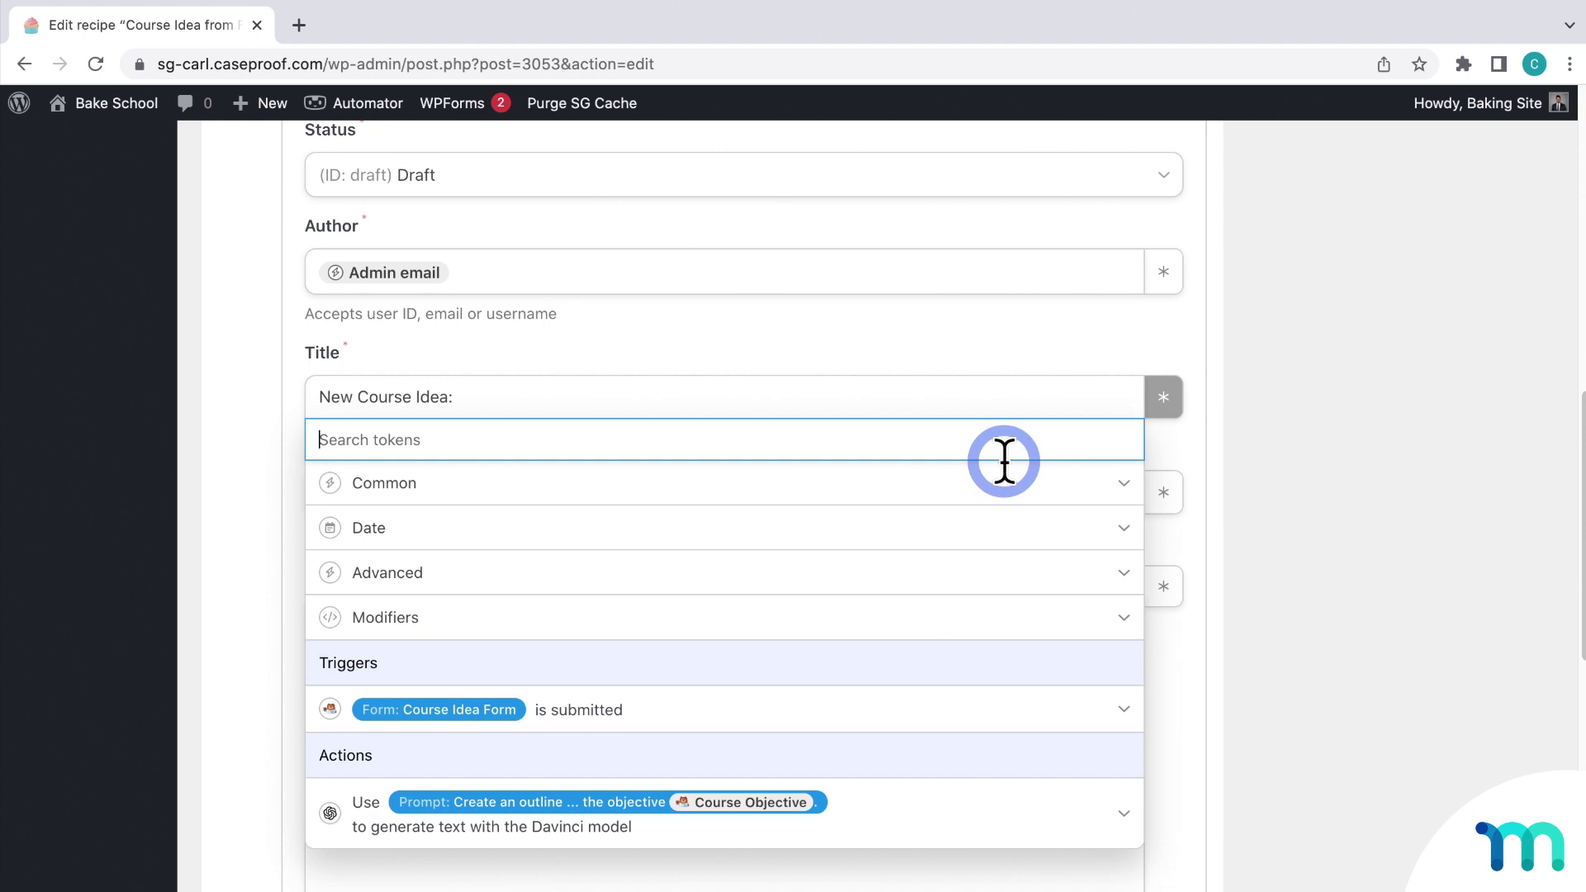
{"action": "left_click", "coordinate": [694, 708]}
{"action": "scroll", "coordinate": [726, 809], "scroll_direction": "down", "scroll_amount": 4}
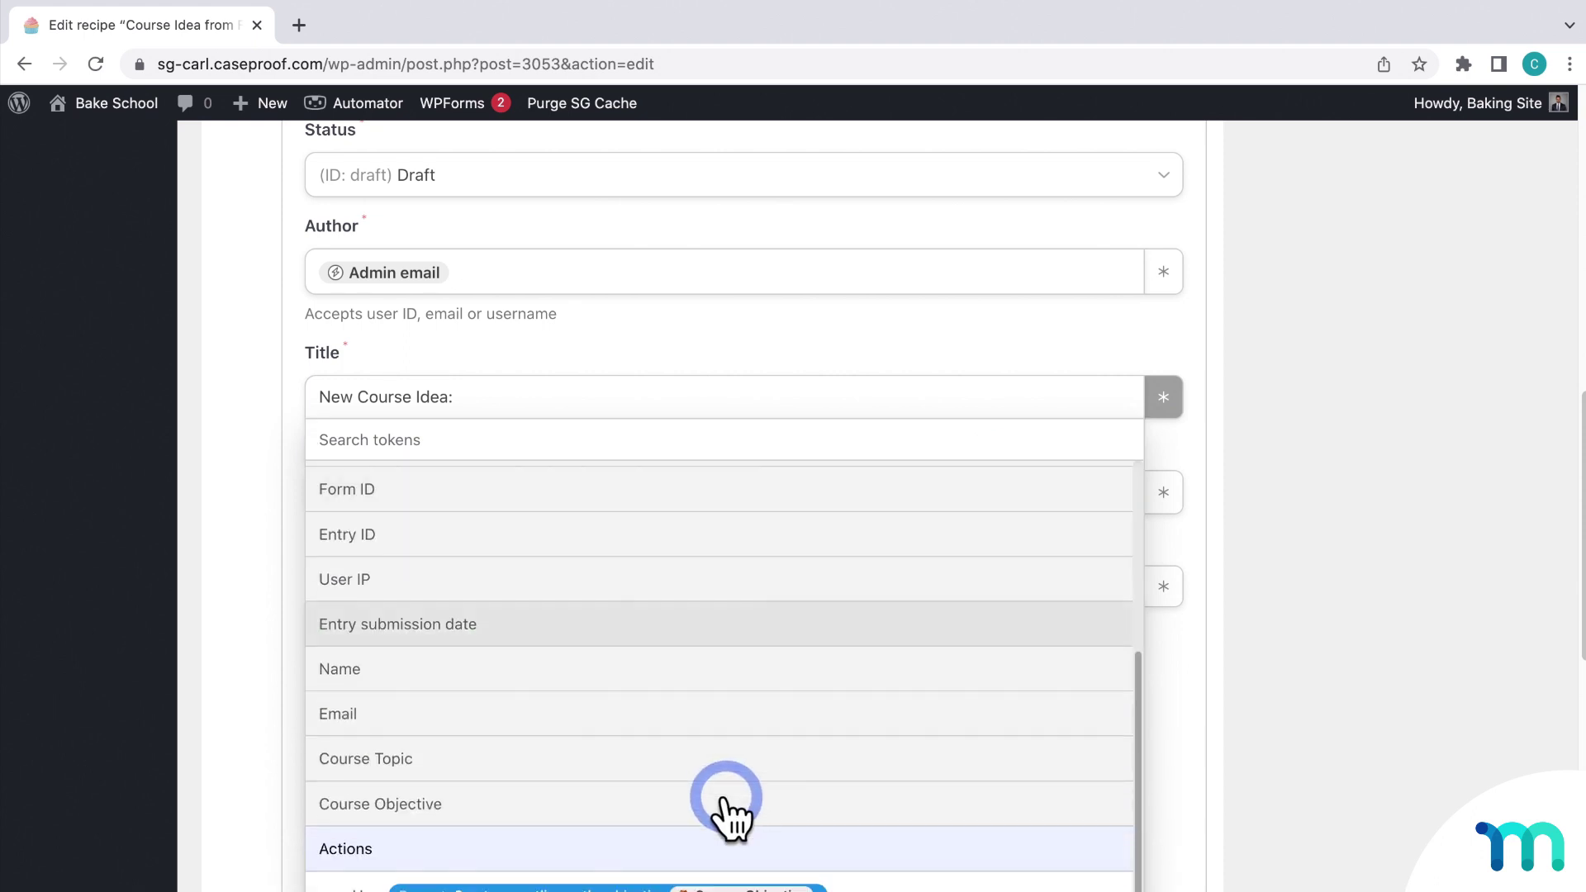
{"action": "left_click", "coordinate": [461, 768]}
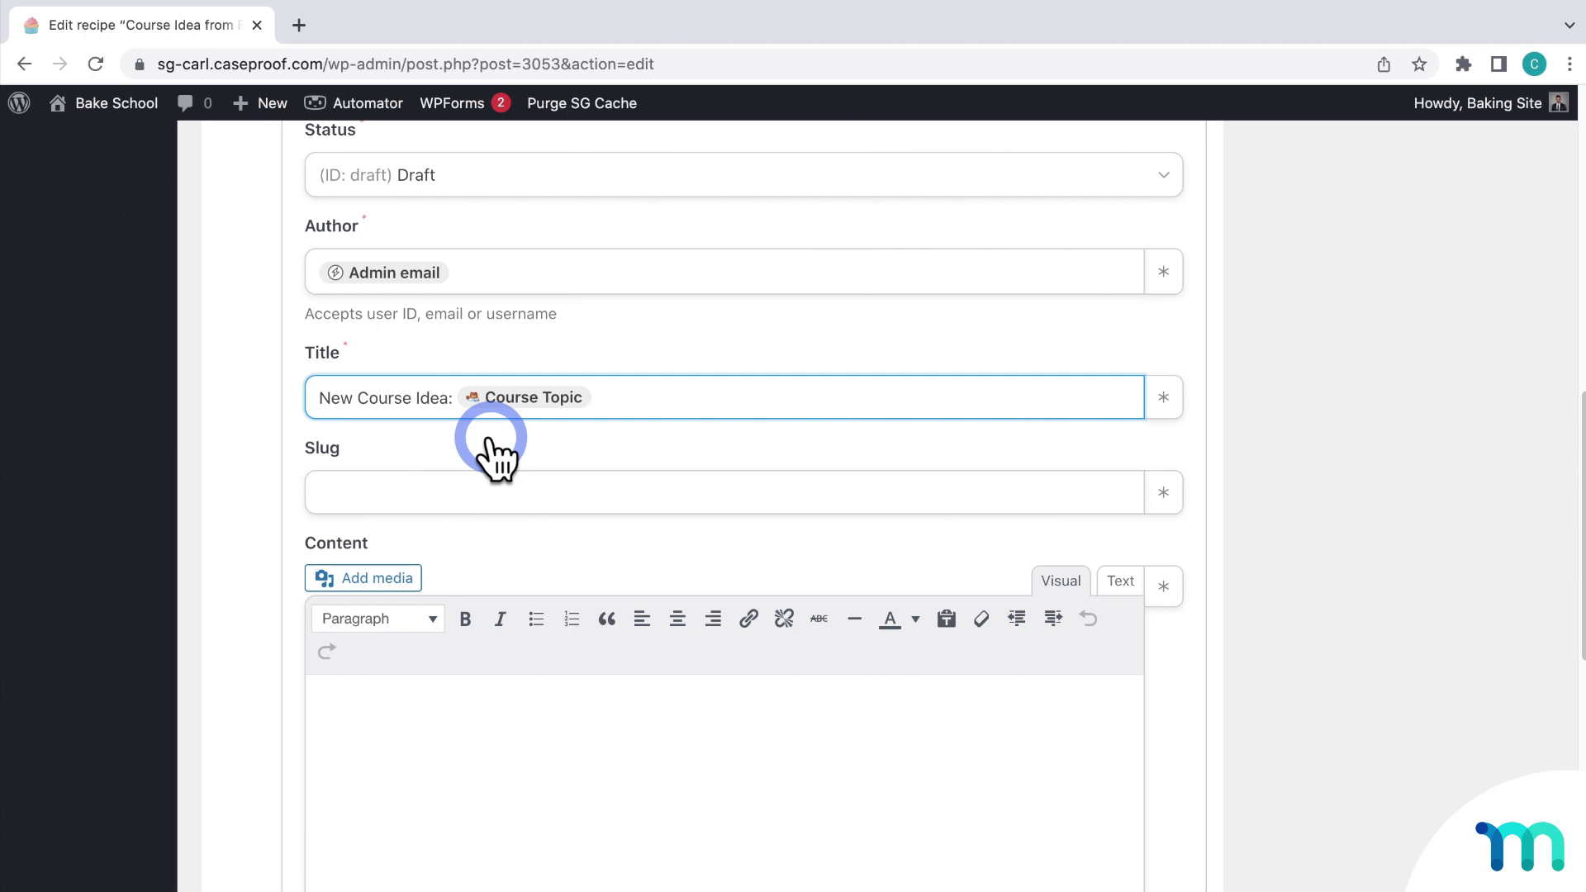
{"action": "scroll", "coordinate": [521, 475], "scroll_direction": "down", "scroll_amount": 3}
Step: Fill the post content with the OpenAI action's AI Response token
{"action": "left_click", "coordinate": [680, 549]}
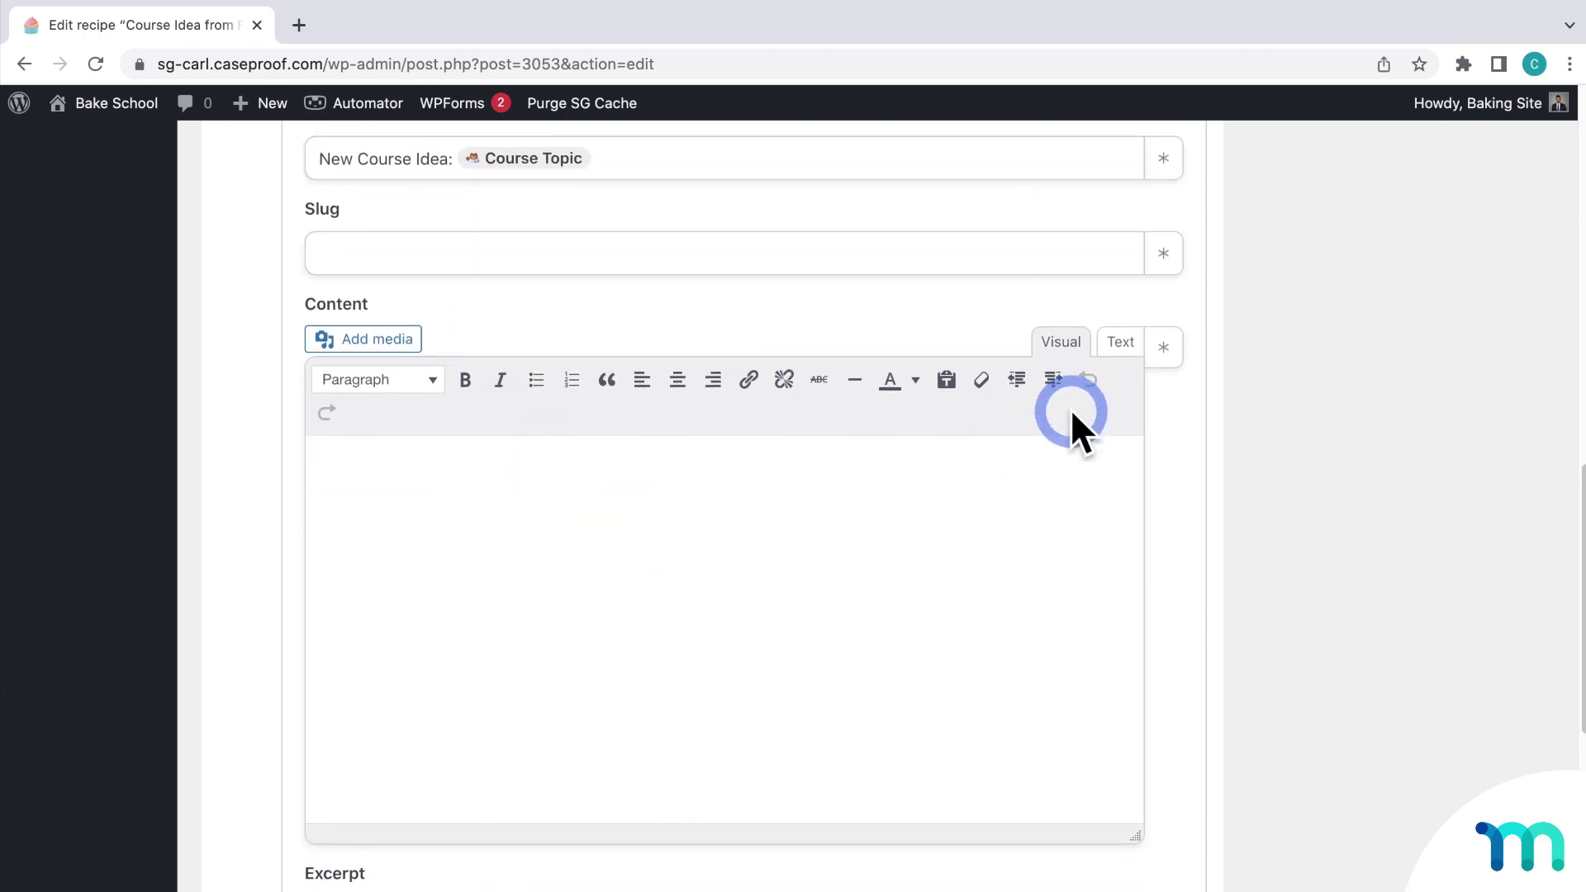
{"action": "left_click", "coordinate": [1162, 358]}
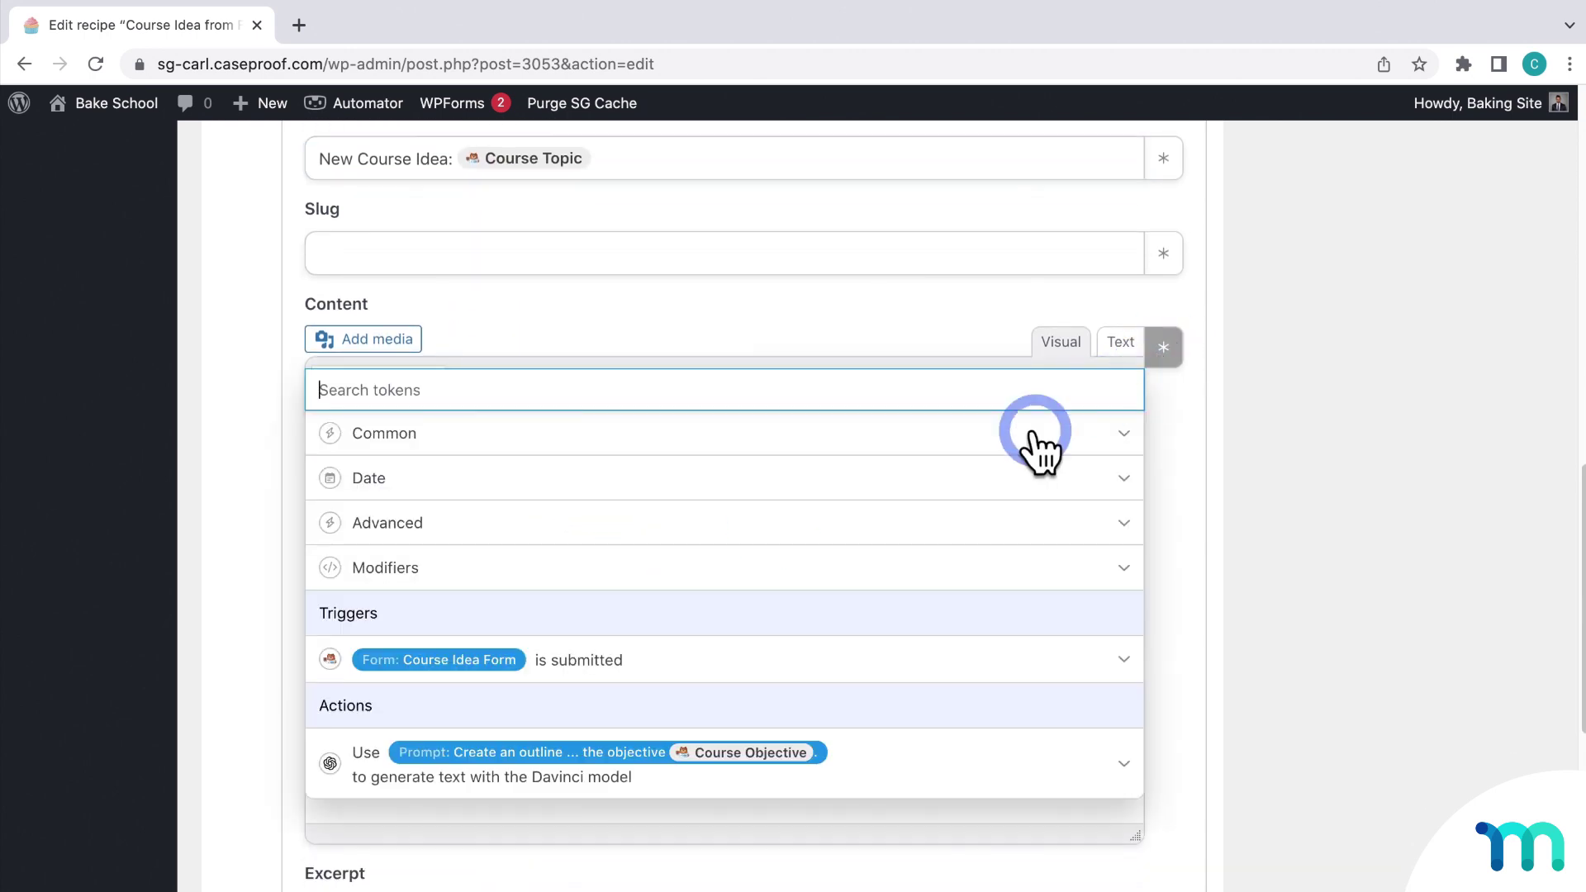
{"action": "left_click", "coordinate": [867, 772]}
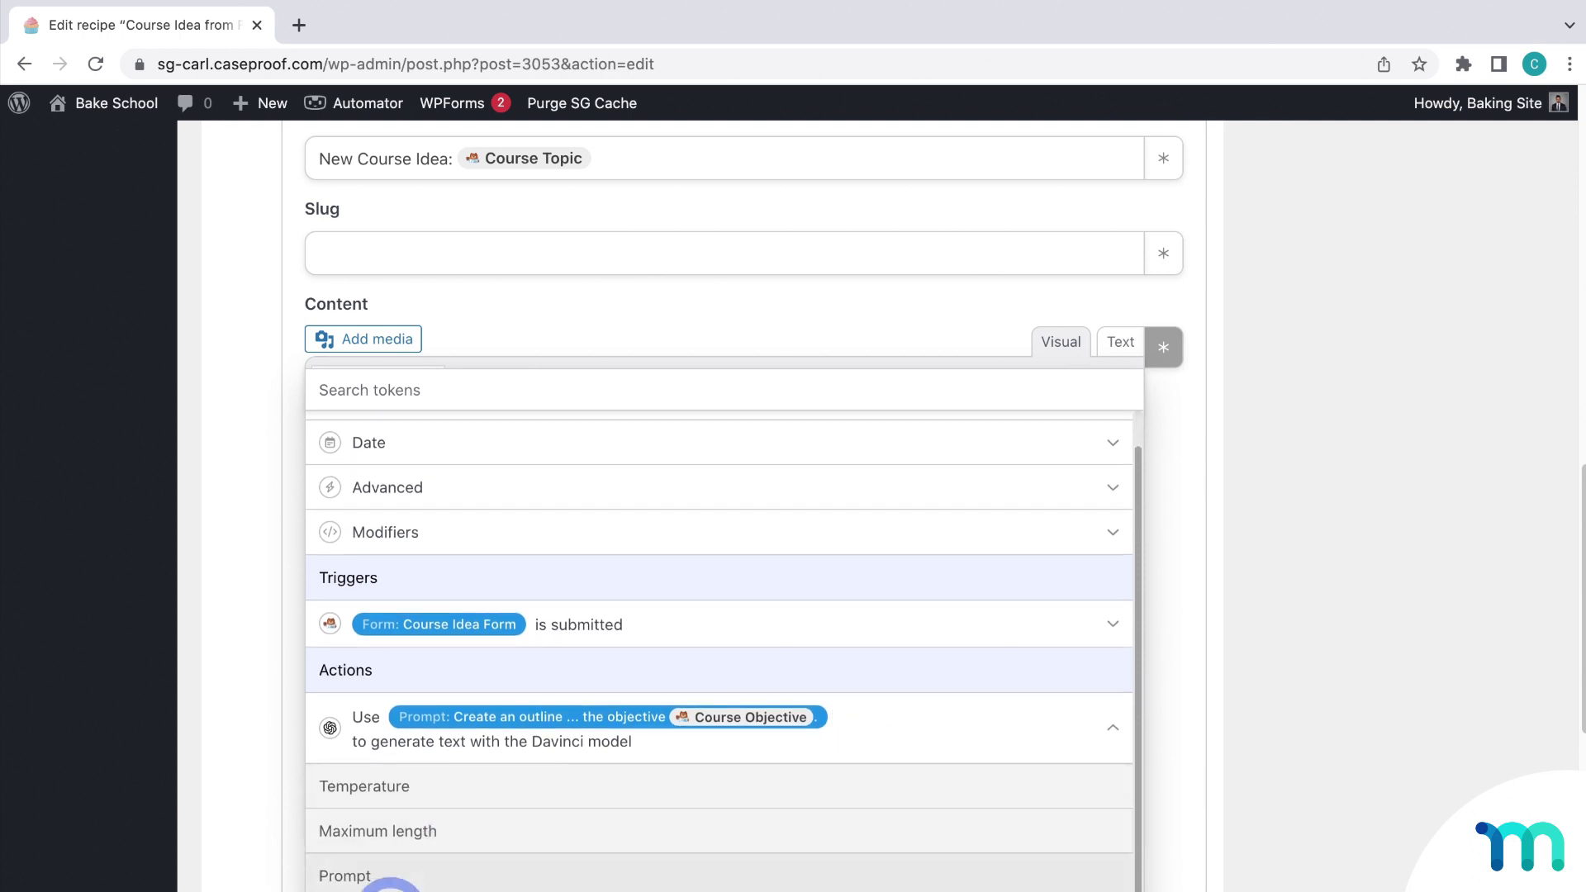
{"action": "left_click", "coordinate": [431, 888]}
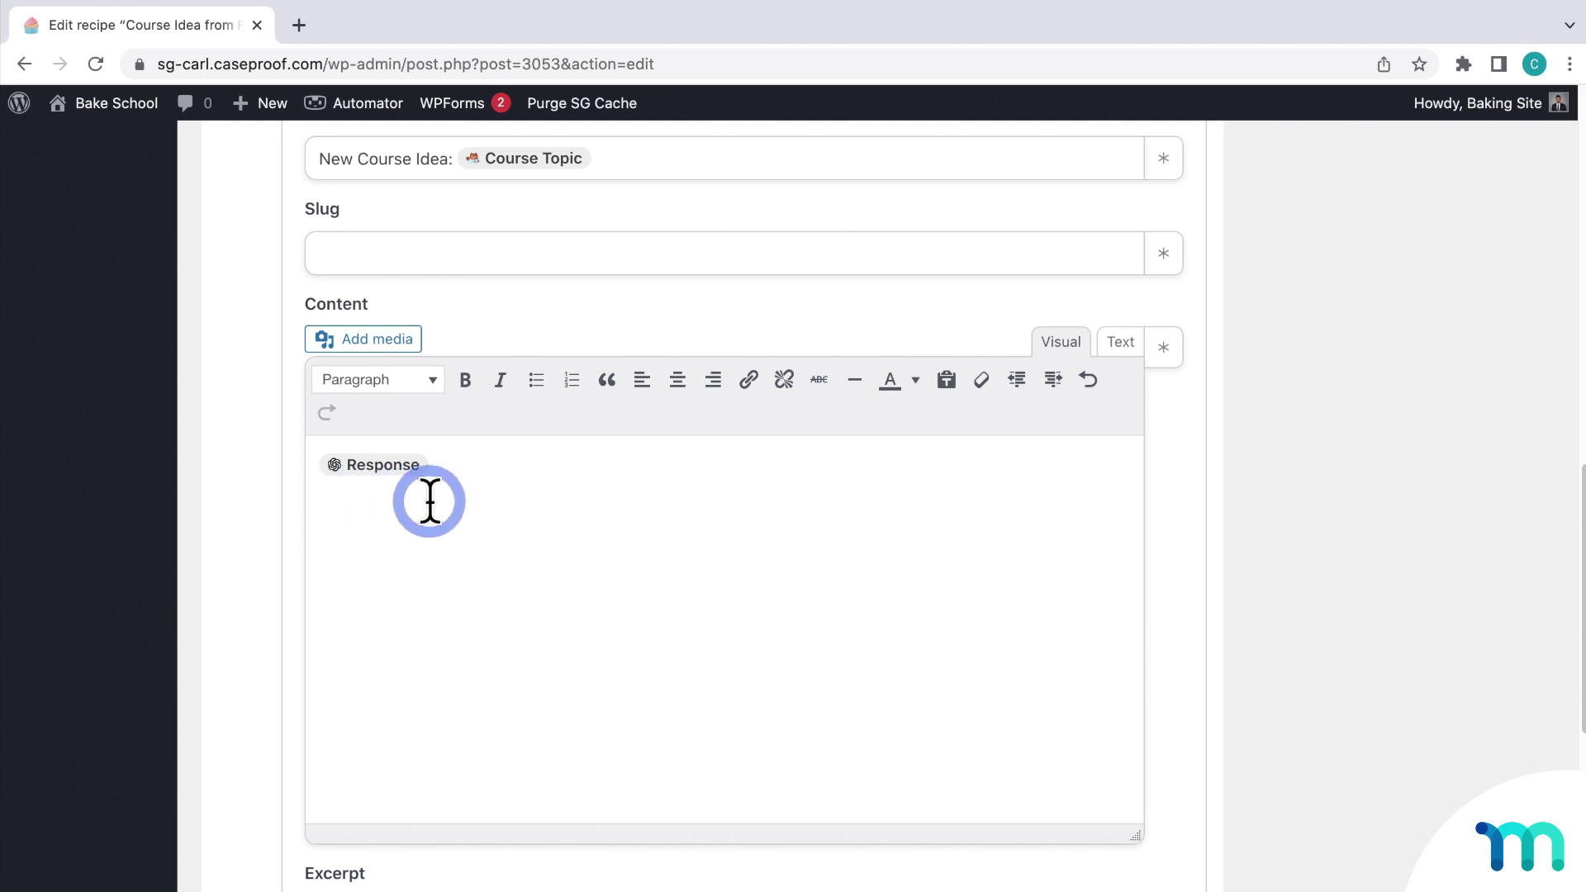
{"action": "scroll", "coordinate": [255, 504], "scroll_direction": "down", "scroll_amount": 7}
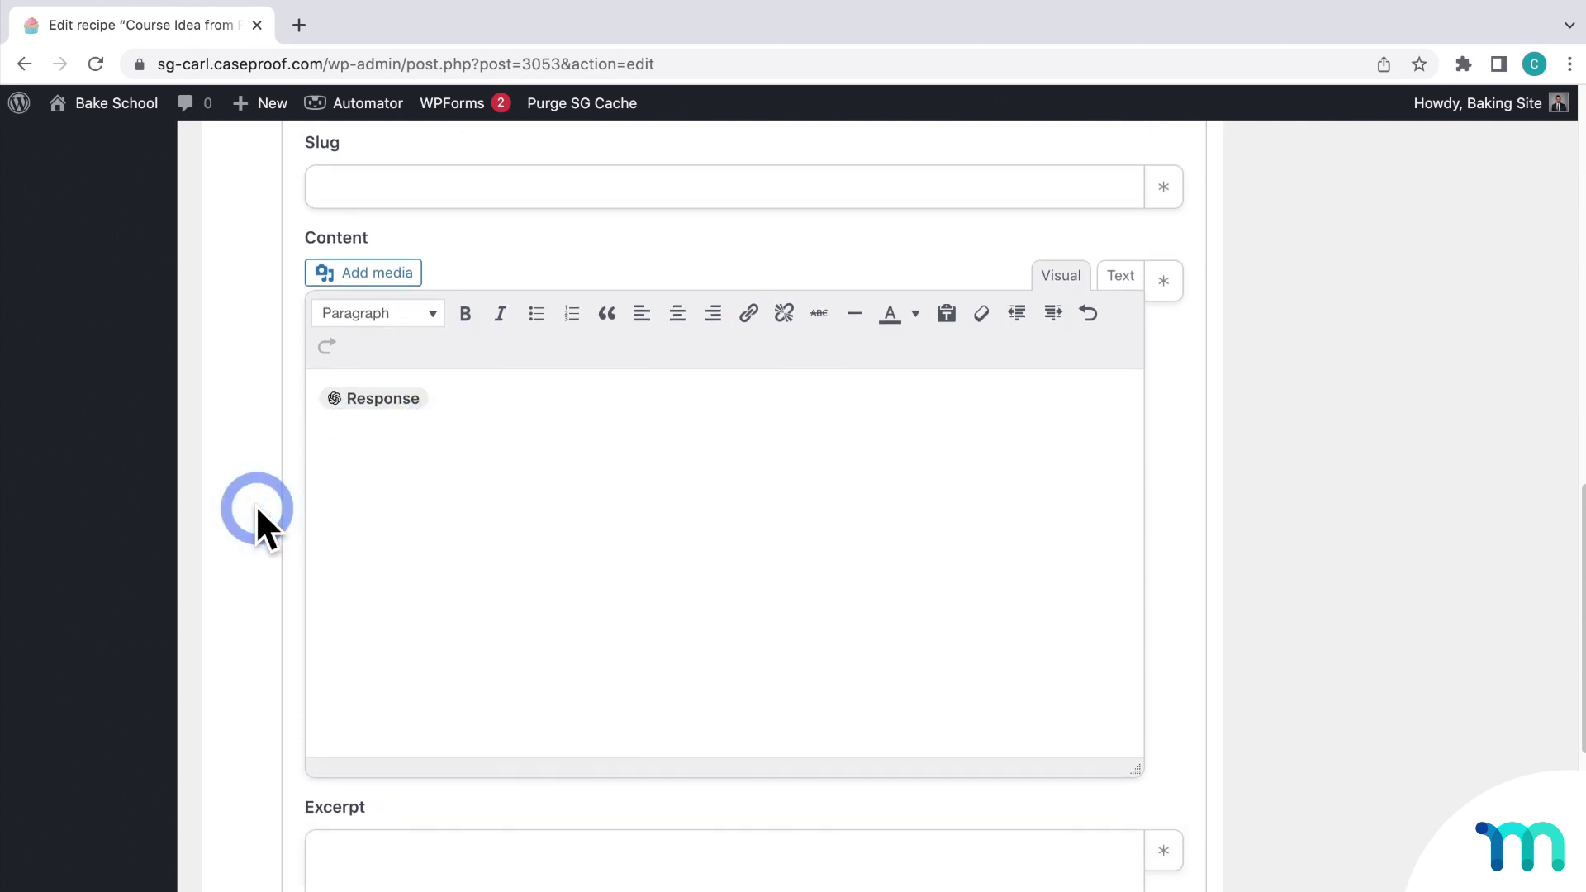
Step: Save the Create a post action, switch the recipe from Draft to Live, and return to All recipes
{"action": "scroll", "coordinate": [255, 507], "scroll_direction": "down", "scroll_amount": 2}
{"action": "left_click", "coordinate": [349, 721]}
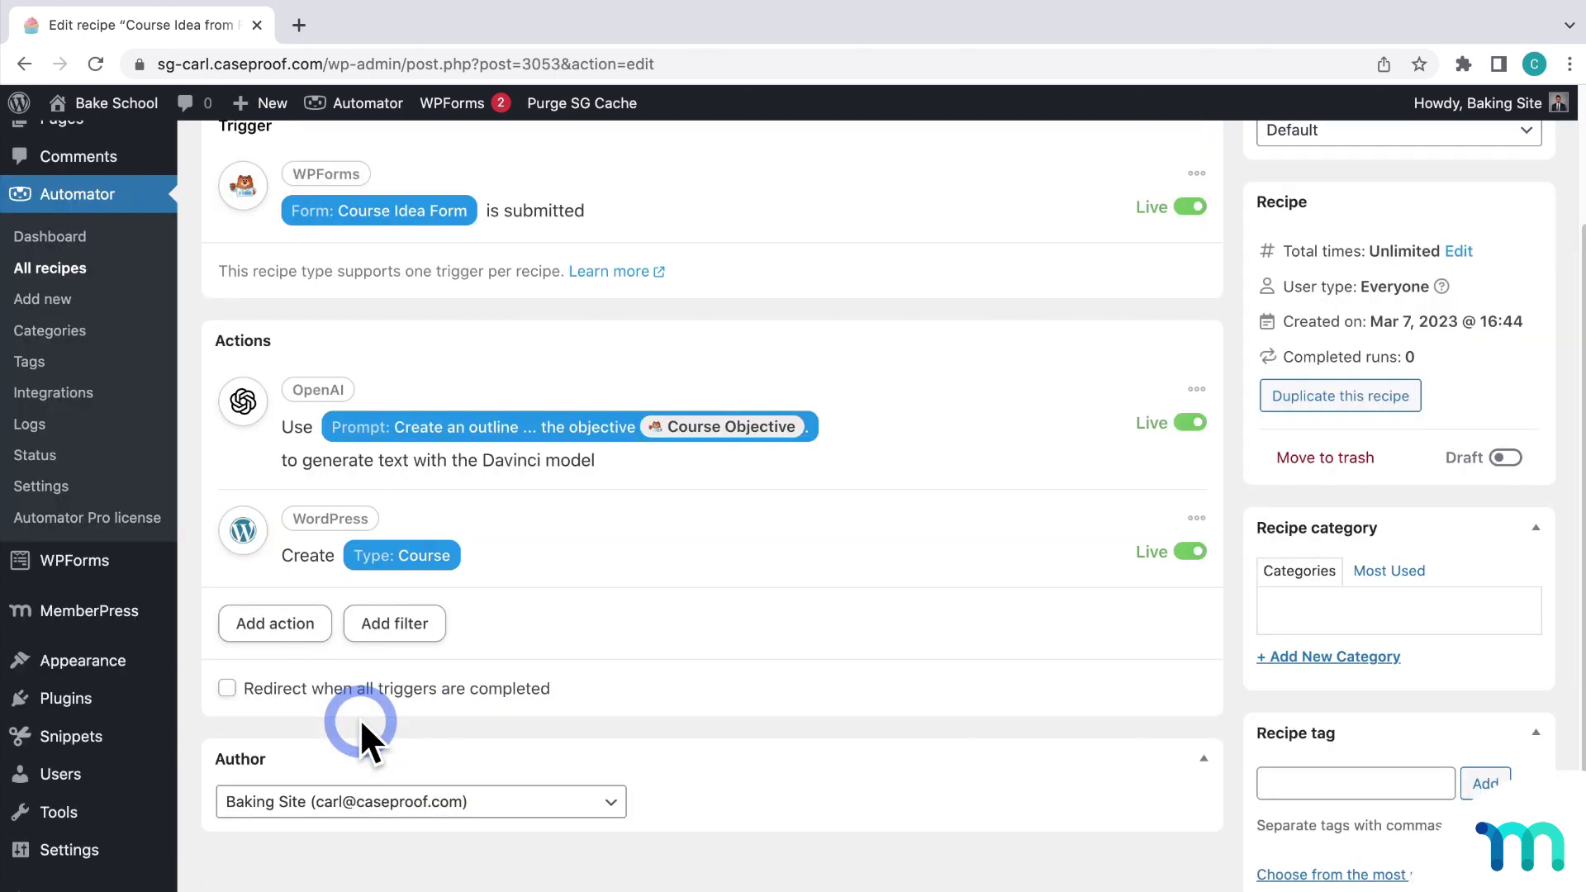
{"action": "scroll", "coordinate": [794, 702], "scroll_direction": "up", "scroll_amount": 3}
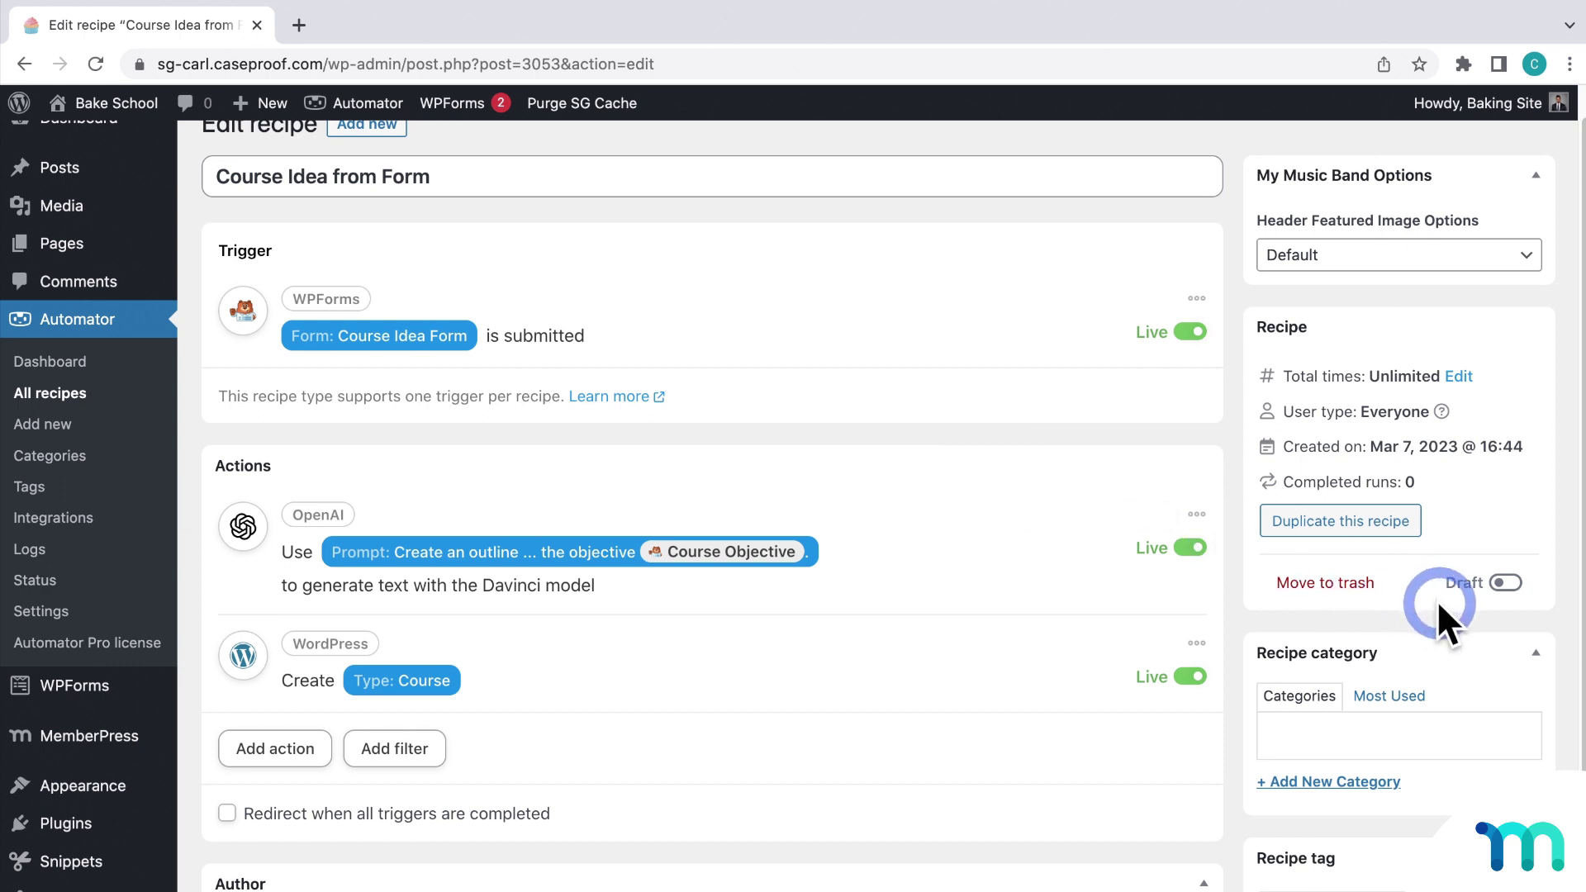
{"action": "left_click", "coordinate": [1505, 583]}
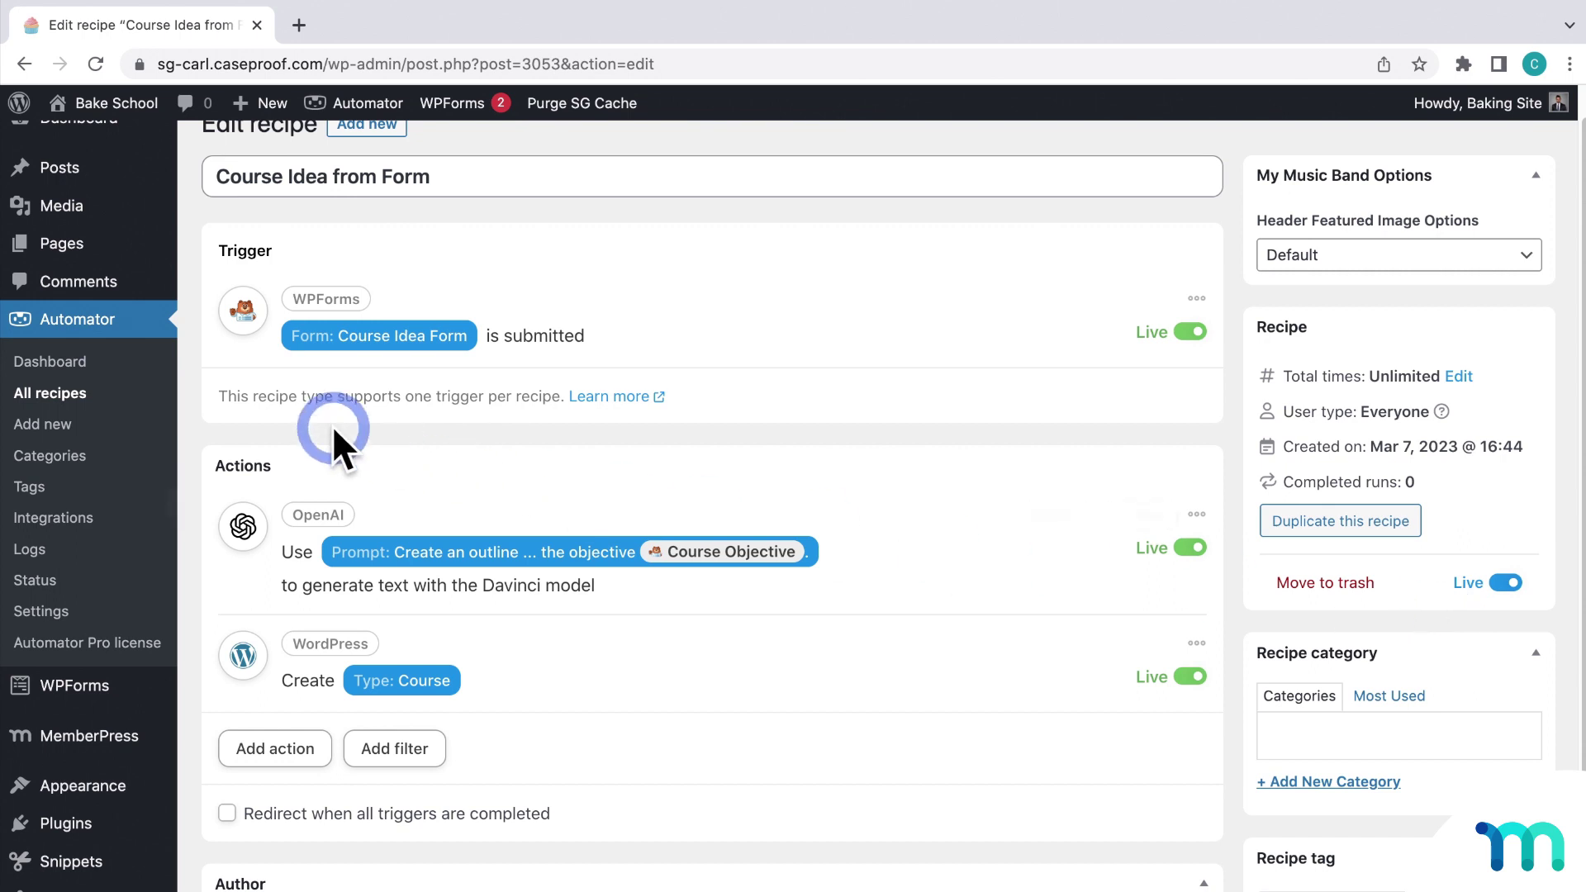
{"action": "left_click", "coordinate": [50, 393]}
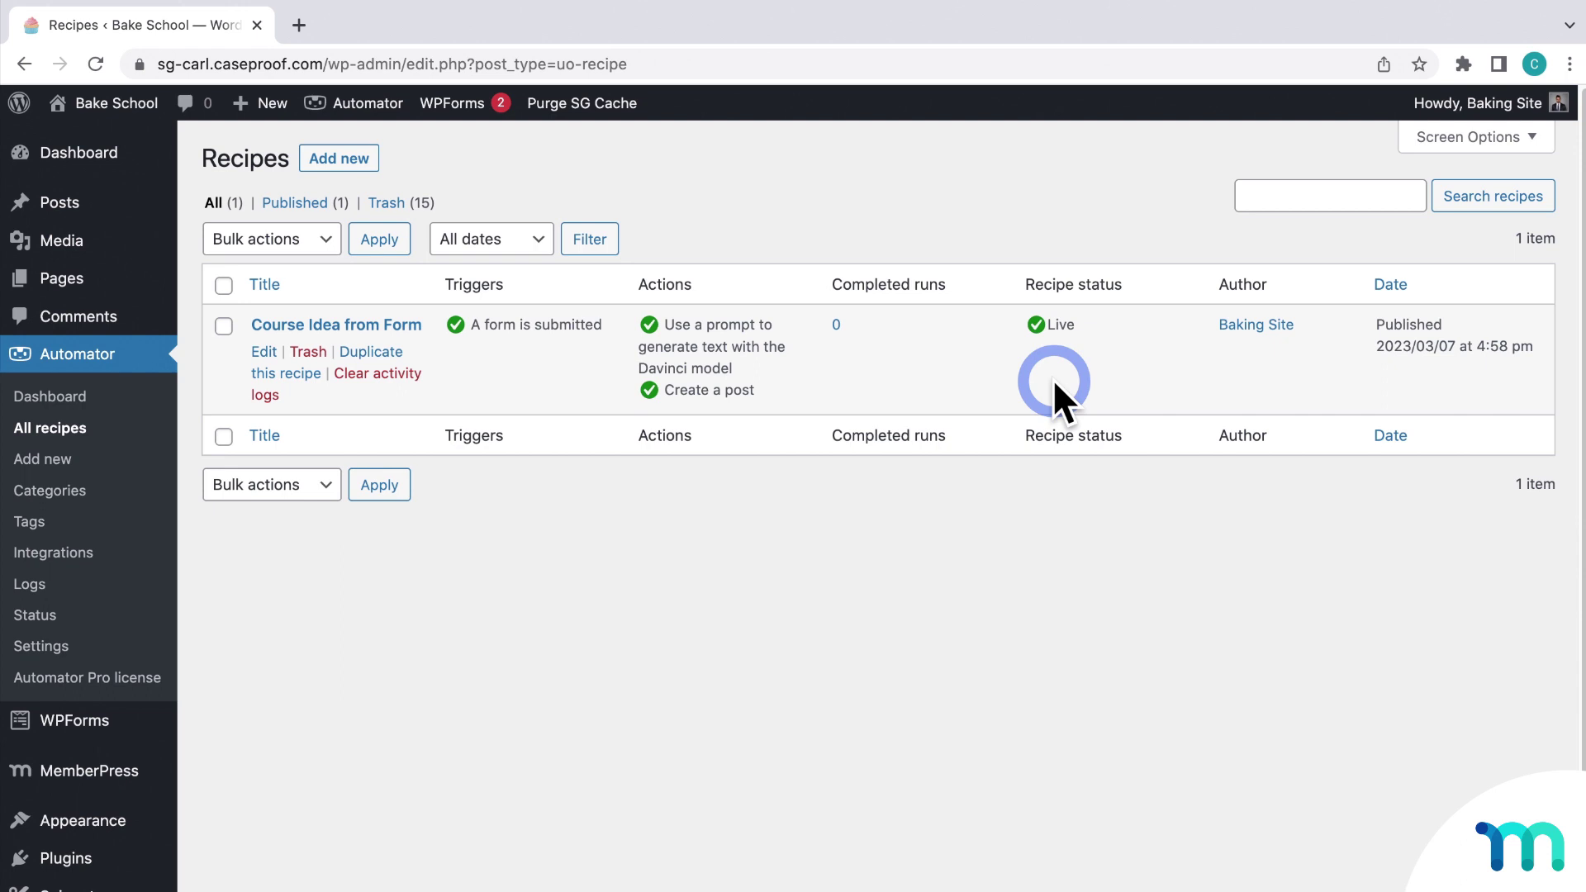
Step: Open the A Sample Course Idea Submission page from Pages in an incognito window
{"action": "left_click", "coordinate": [85, 278]}
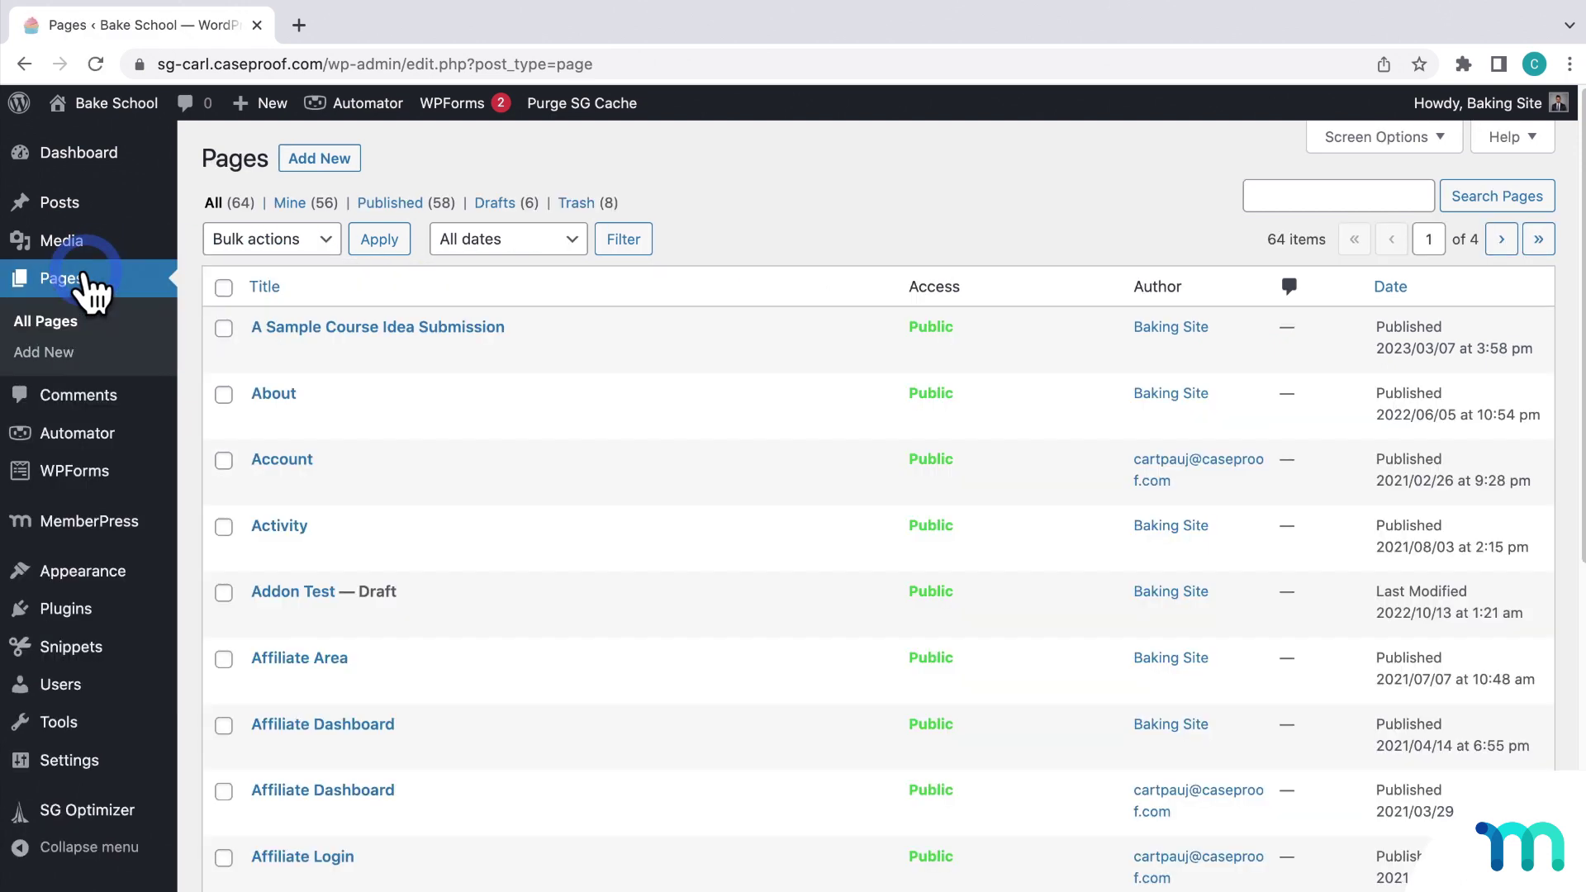
{"action": "mouse_move", "coordinate": [471, 325]}
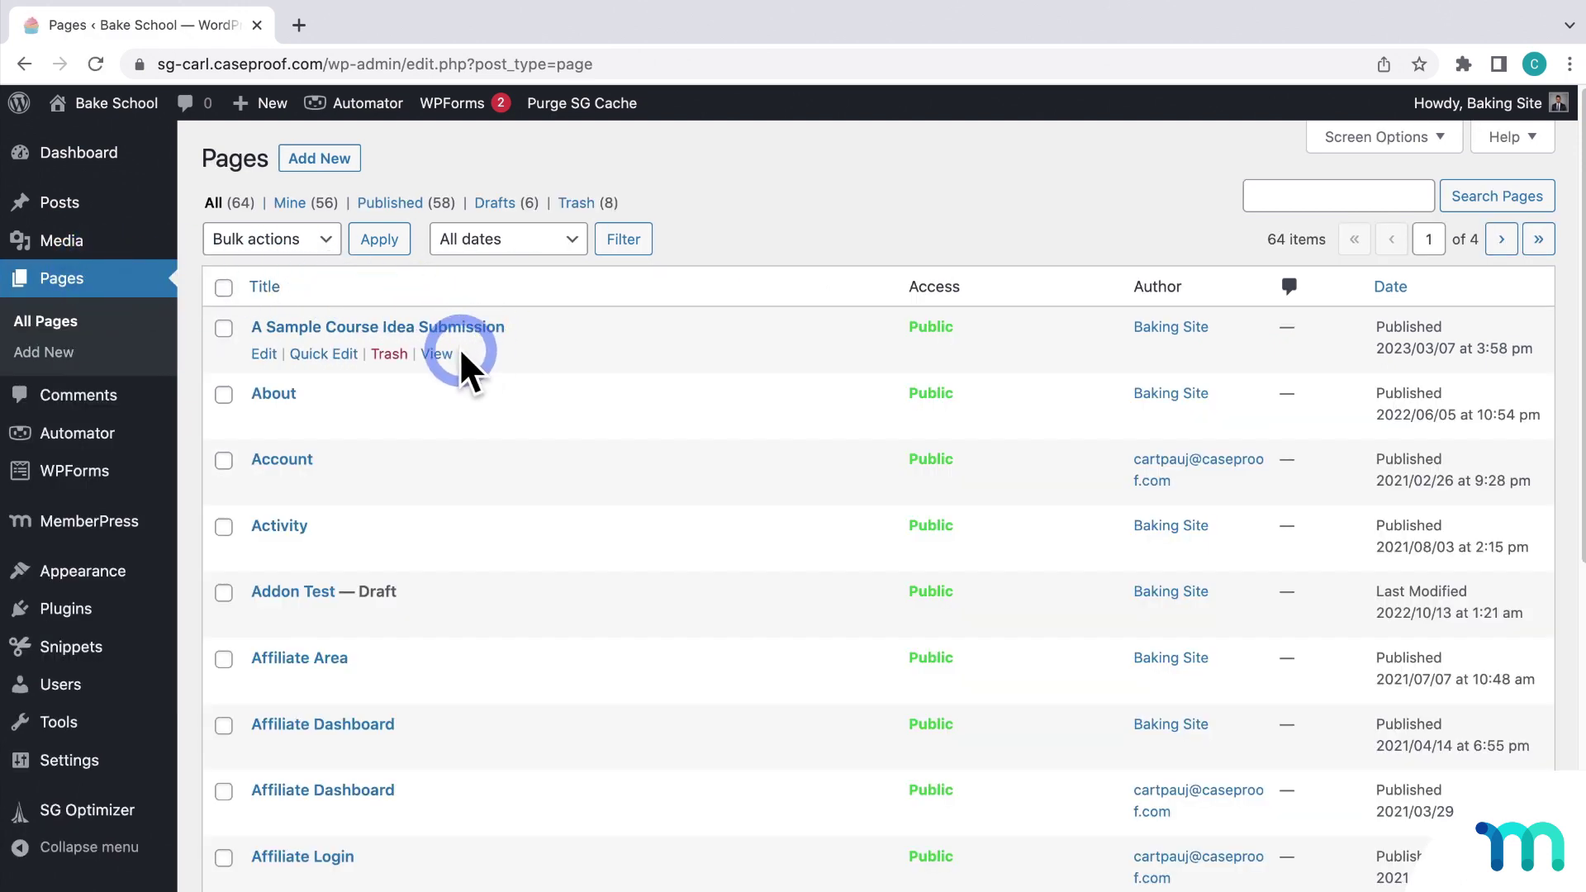
{"action": "right_click", "coordinate": [439, 355]}
{"action": "left_click", "coordinate": [529, 407]}
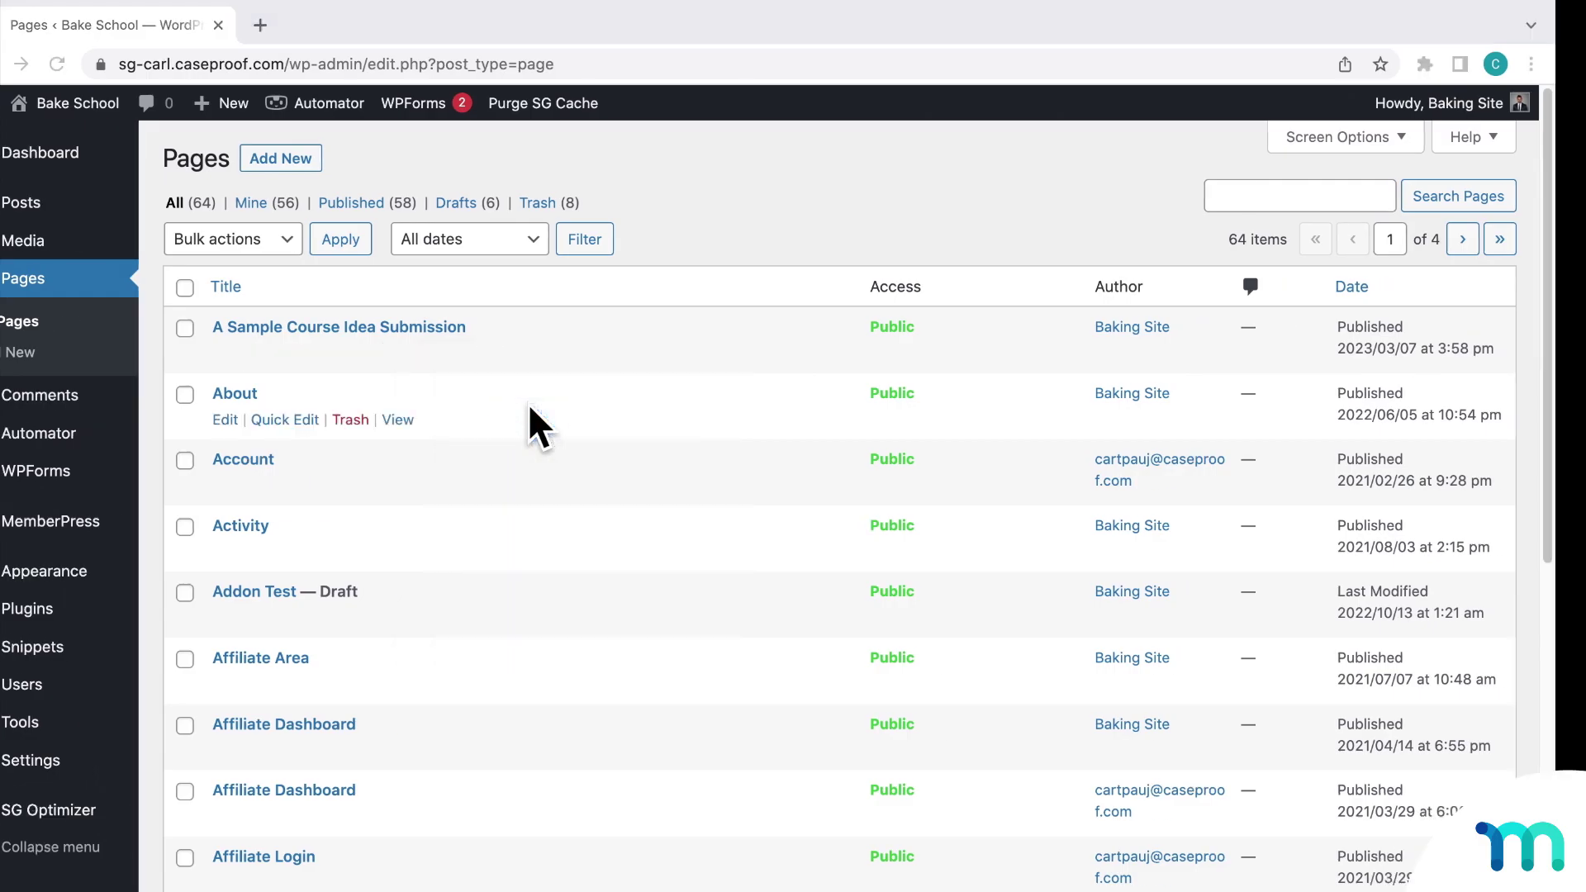
Step: Fill in the submitter's first name, last name and e-mail address on the course idea form
{"action": "scroll", "coordinate": [573, 410], "scroll_direction": "down", "scroll_amount": 7}
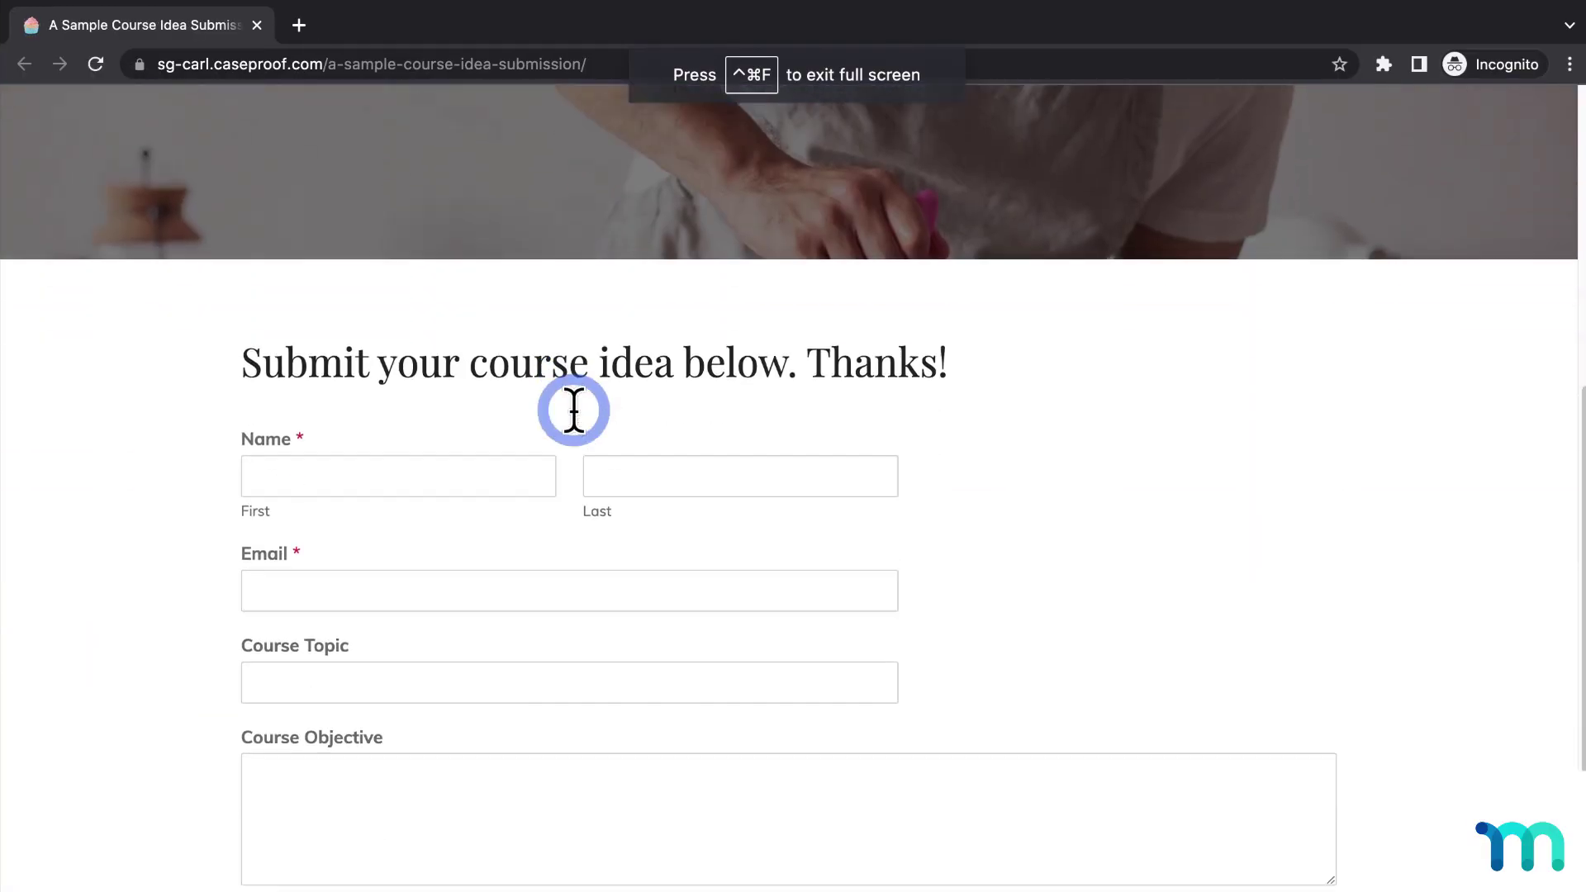
{"action": "left_click", "coordinate": [480, 376]}
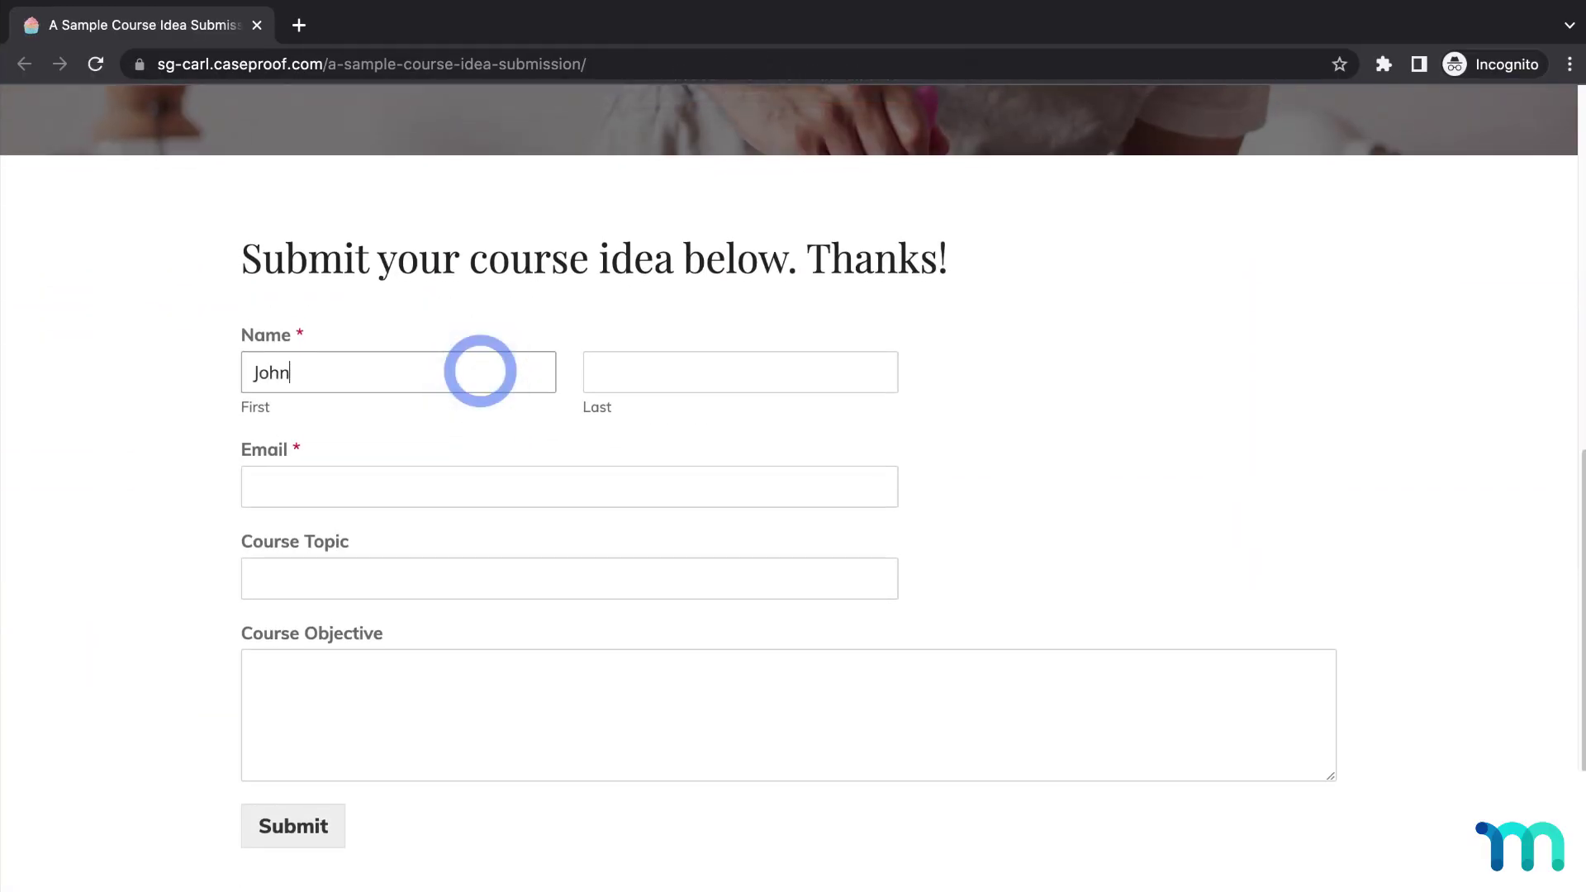
{"action": "key", "text": "Tab"}
{"action": "key", "text": "Tab"}
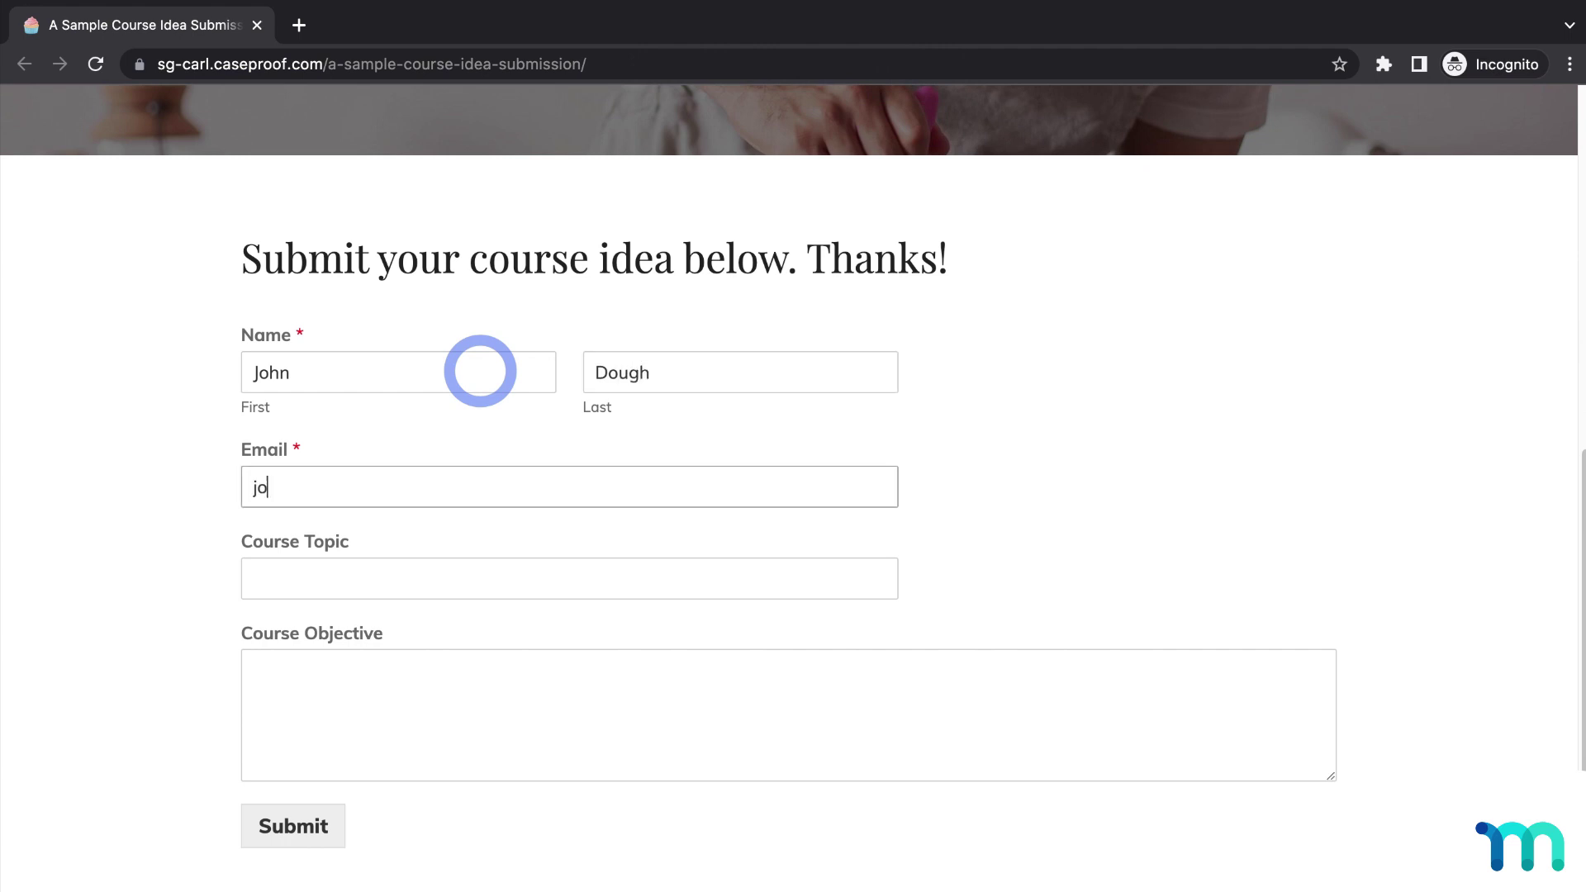
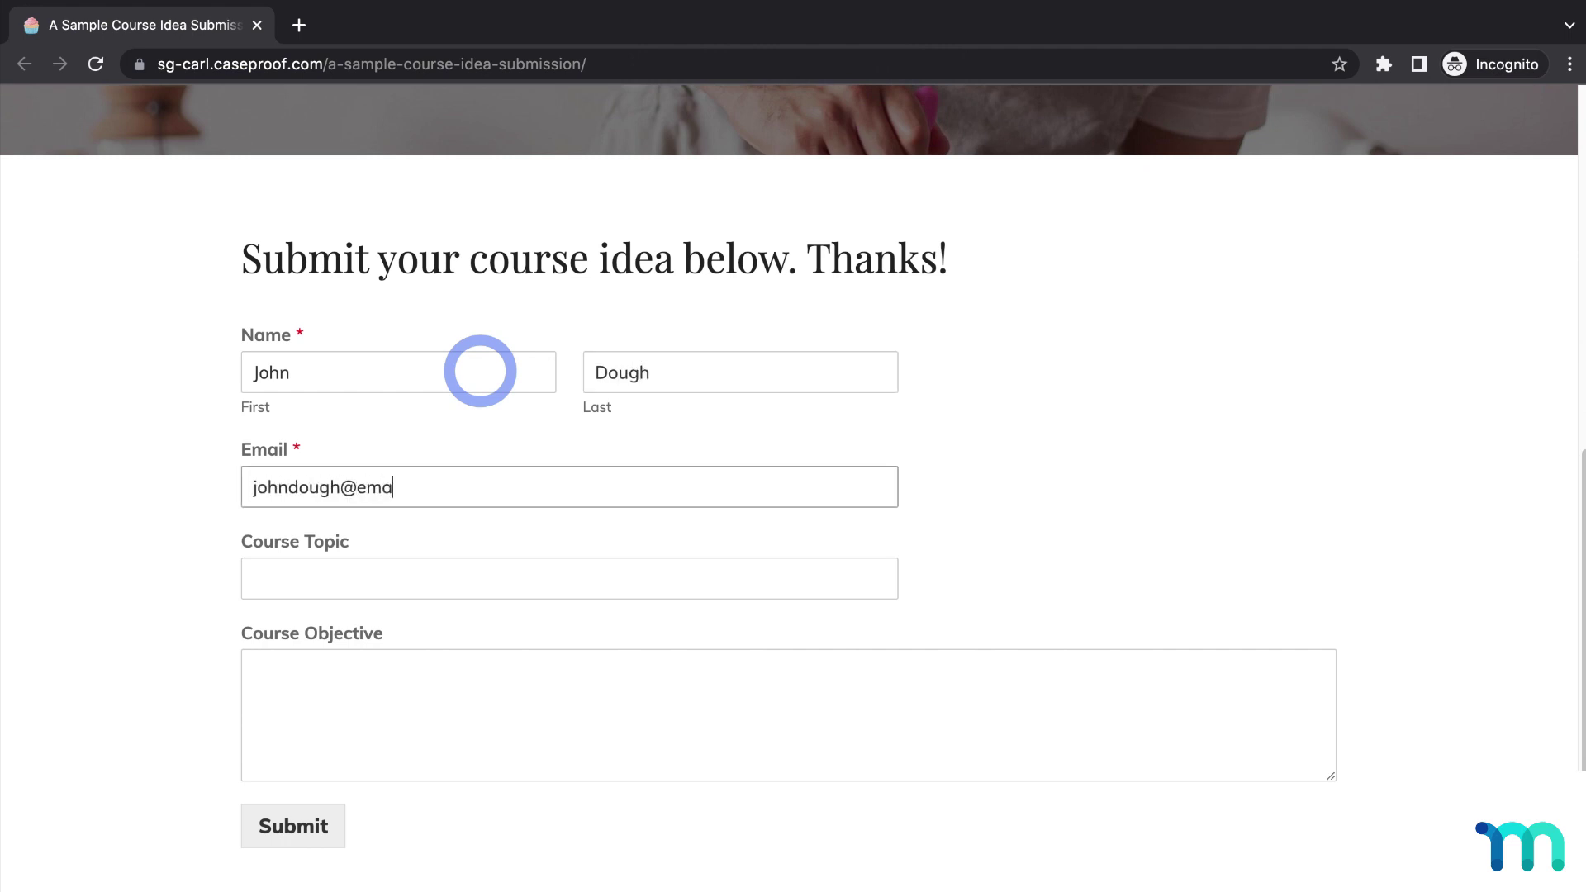
Step: Enter 'Cookie Baking' as the course topic, paste the course objective, and submit the form
{"action": "key", "text": "Tab"}
{"action": "type", "text": "Cook"}
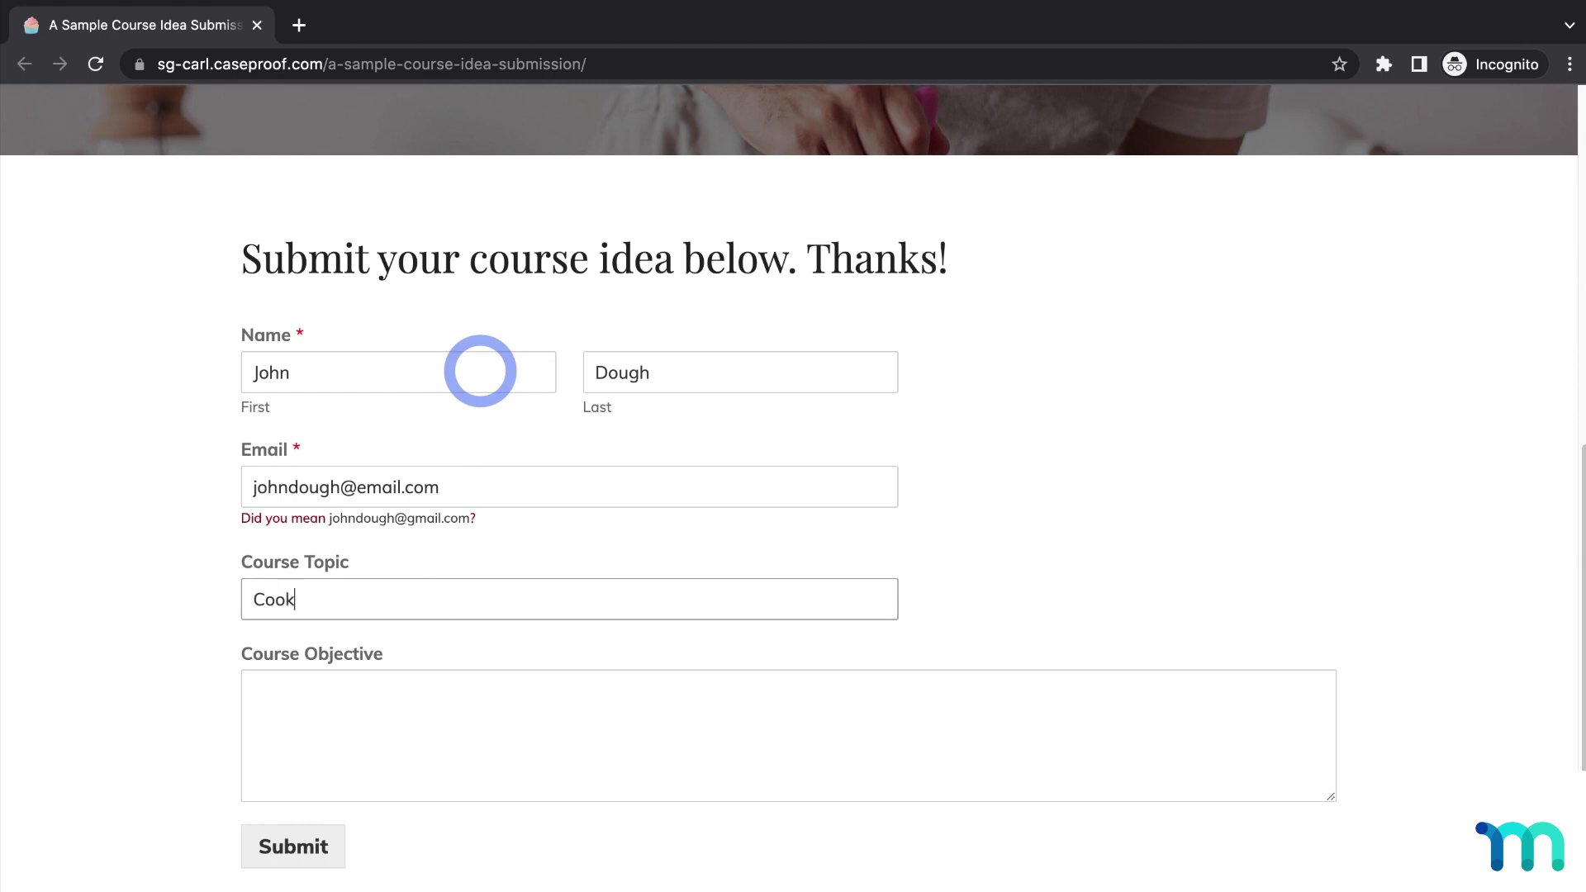
{"action": "type", "text": "ie Baking"}
{"action": "key", "text": "Tab"}
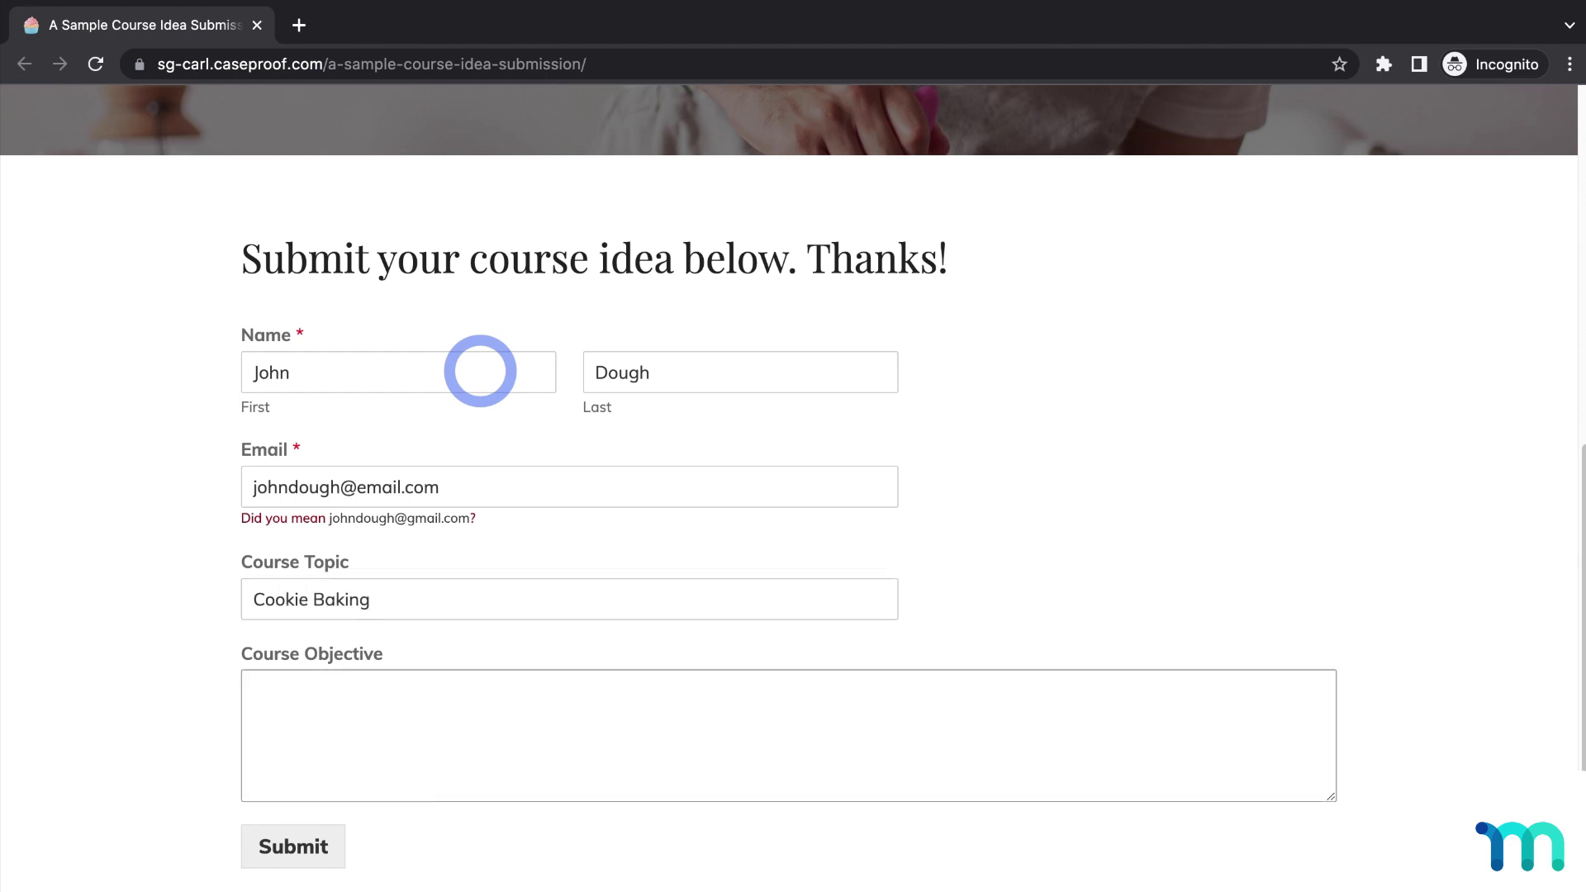
{"action": "type", "text": "To teach students how to bake the most popular cookies from scratch with minimal equipment."}
{"action": "scroll", "coordinate": [1073, 558], "scroll_direction": "down", "scroll_amount": 1}
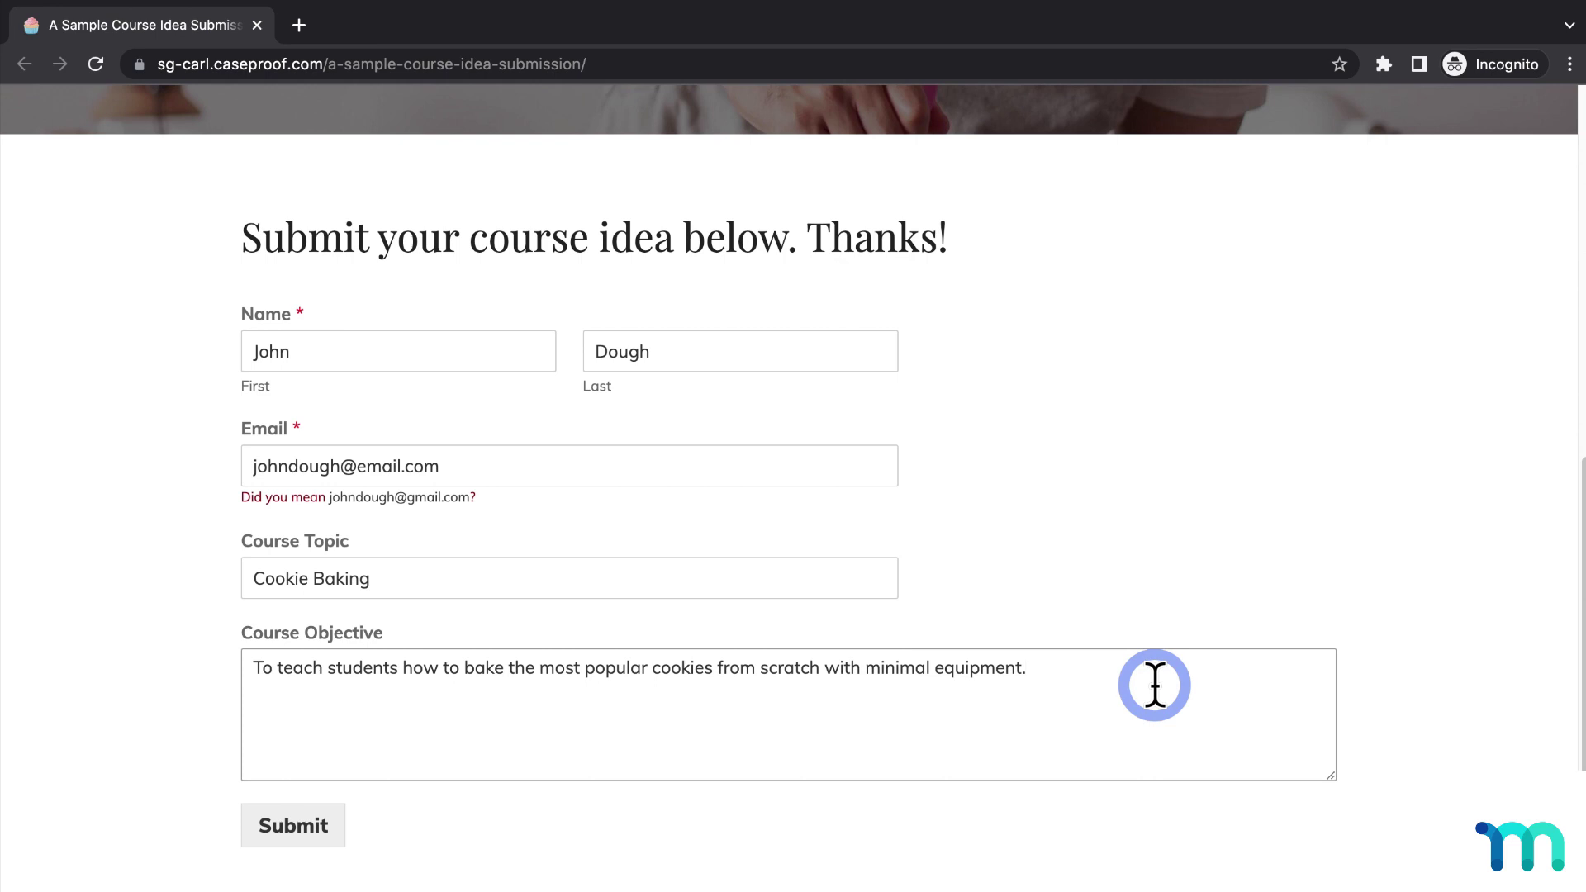
{"action": "left_click", "coordinate": [307, 829]}
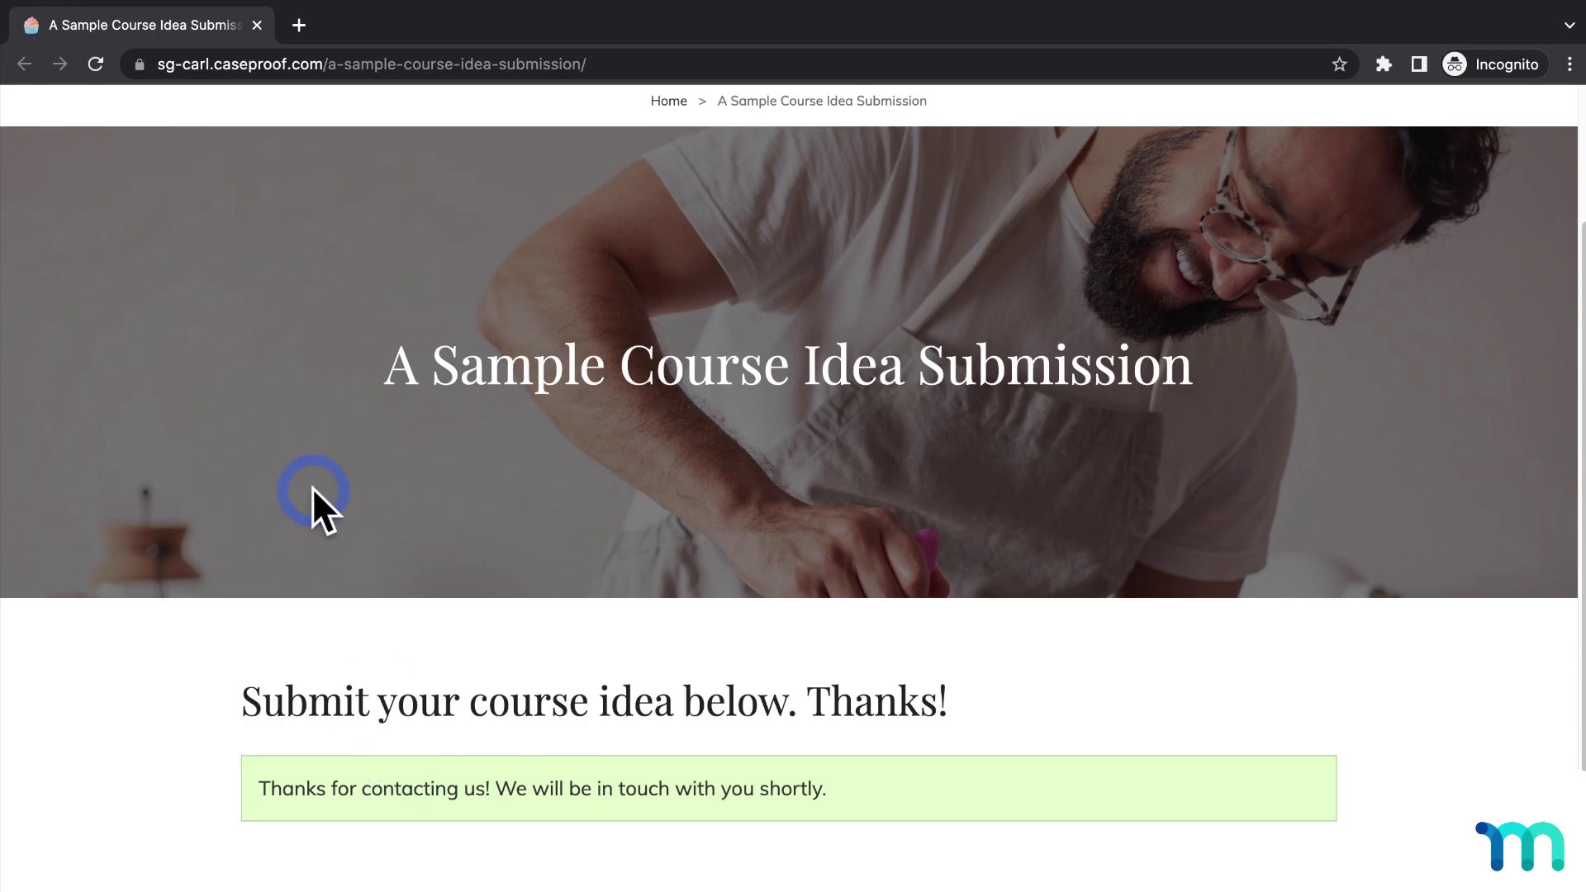
Step: Close the incognito window, check Automator Logs for the completed run, then open MemberPress Courses
{"action": "left_click", "coordinate": [256, 26]}
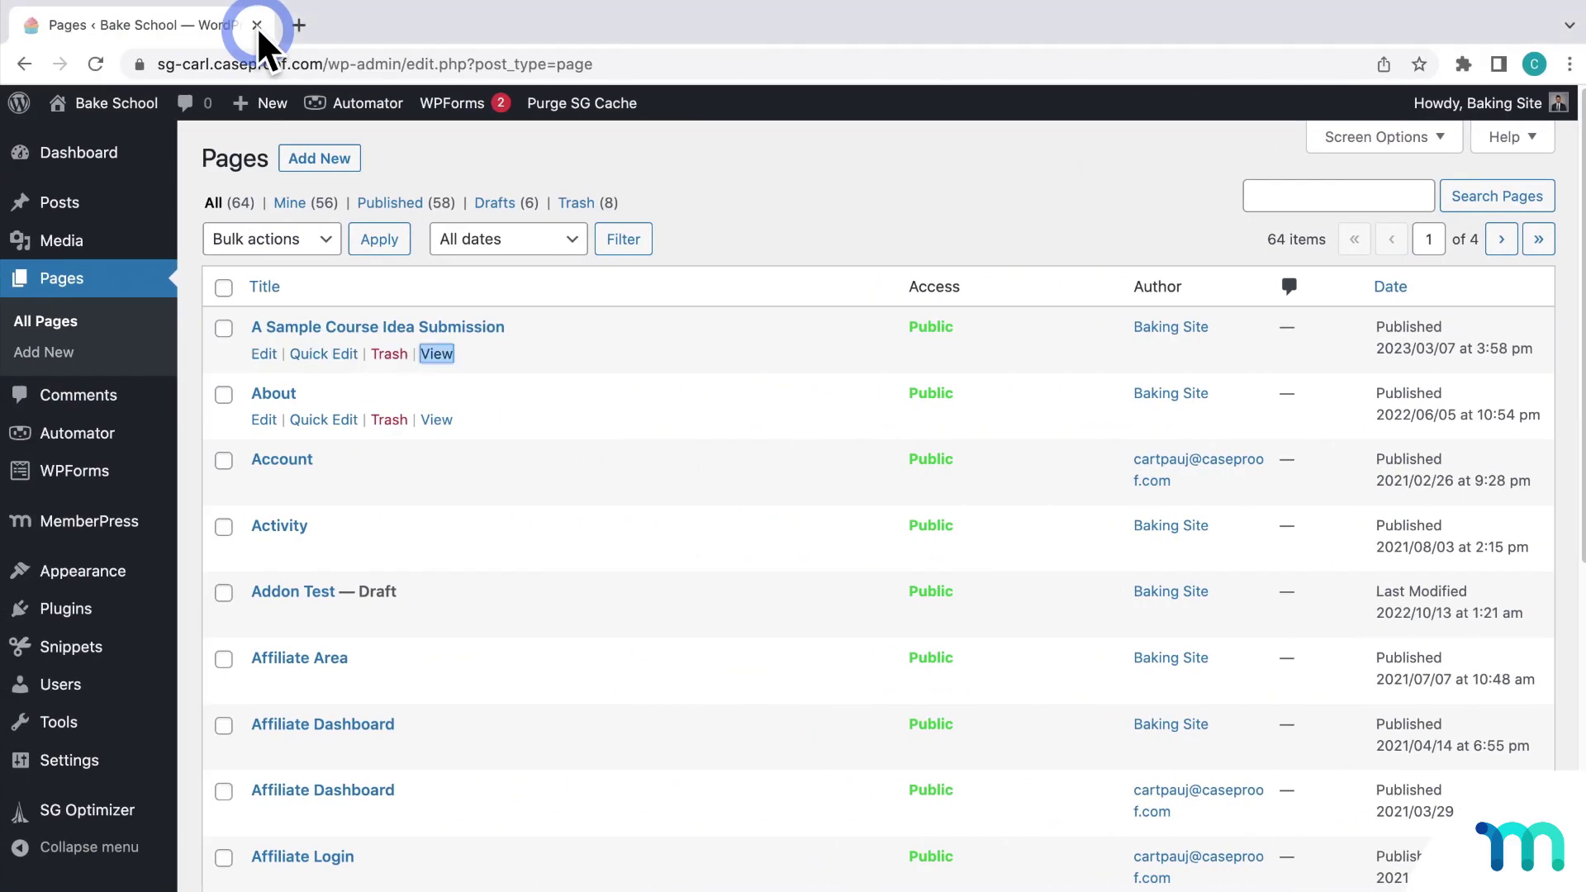
{"action": "mouse_move", "coordinate": [106, 438]}
{"action": "left_click", "coordinate": [232, 533]}
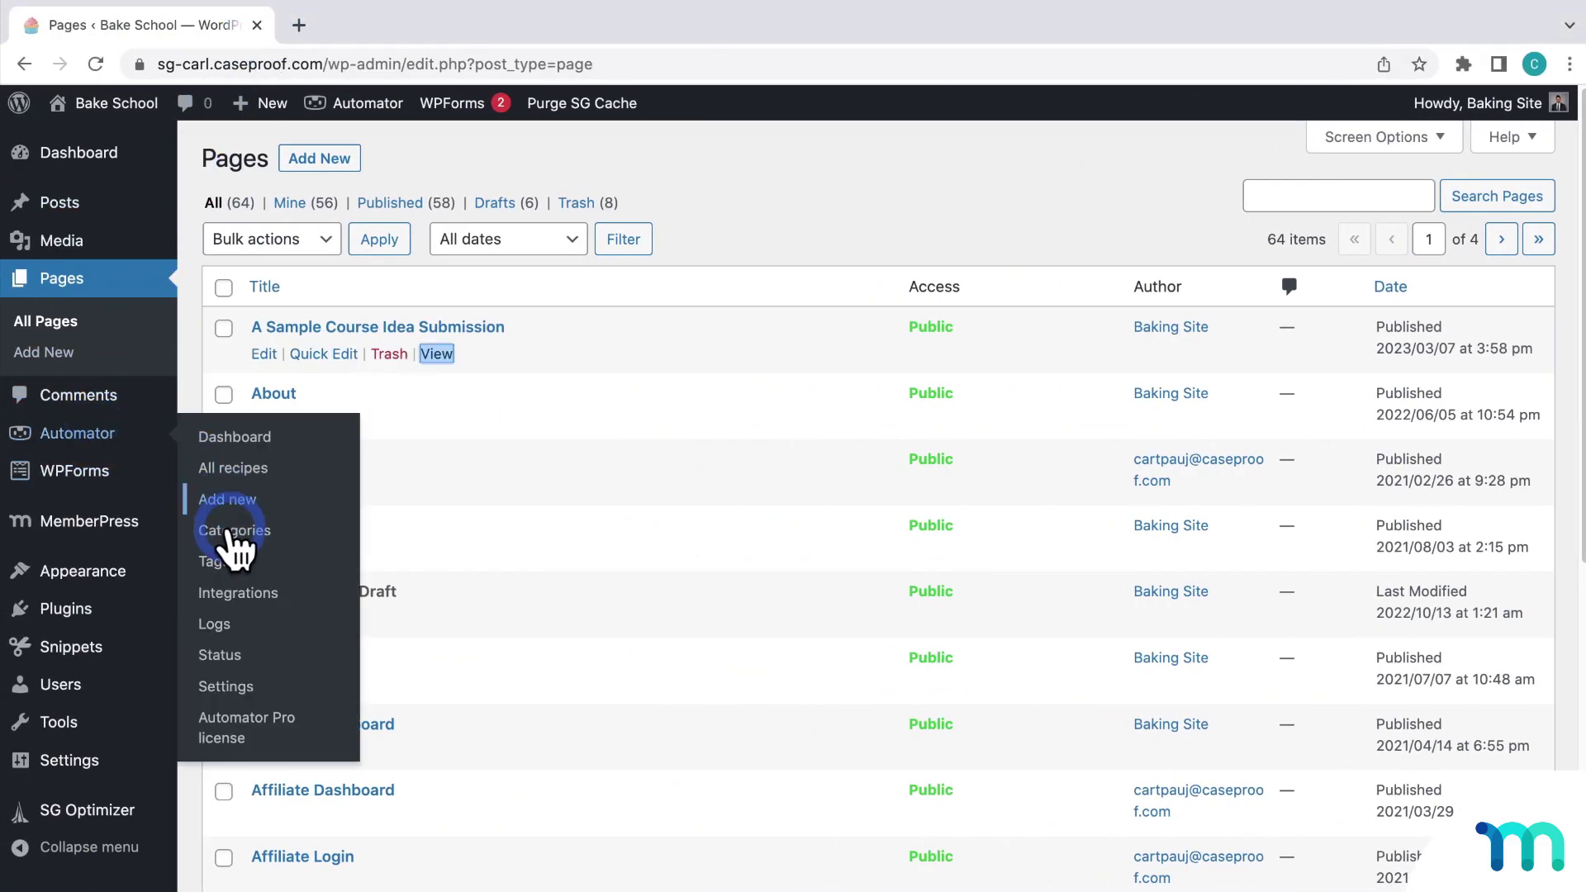
{"action": "left_click", "coordinate": [224, 626]}
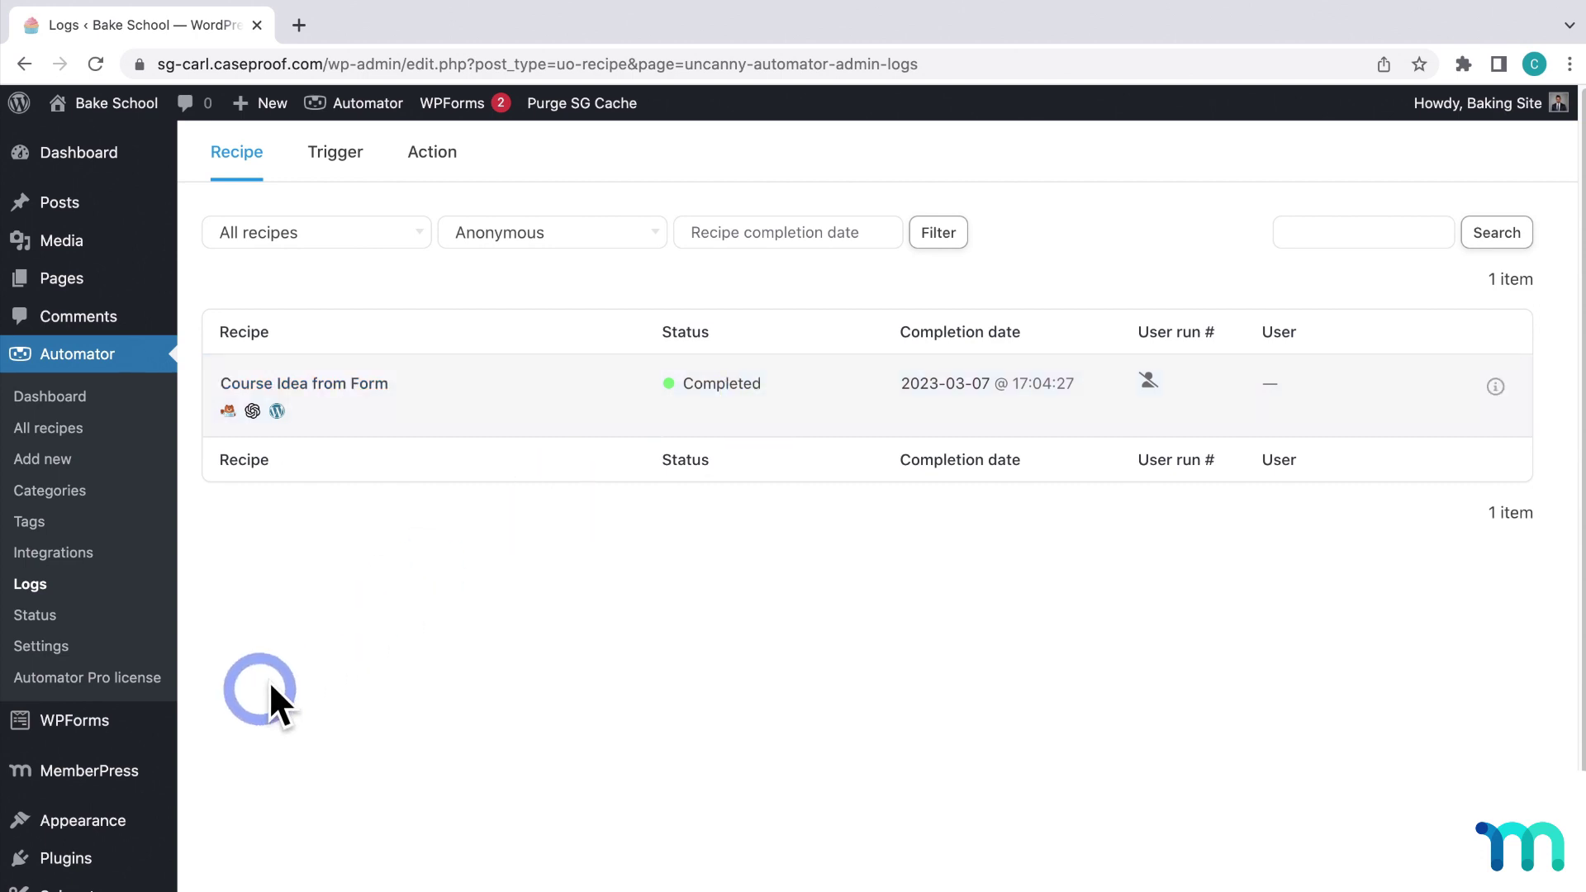
{"action": "mouse_move", "coordinate": [37, 776]}
{"action": "left_click", "coordinate": [240, 555]}
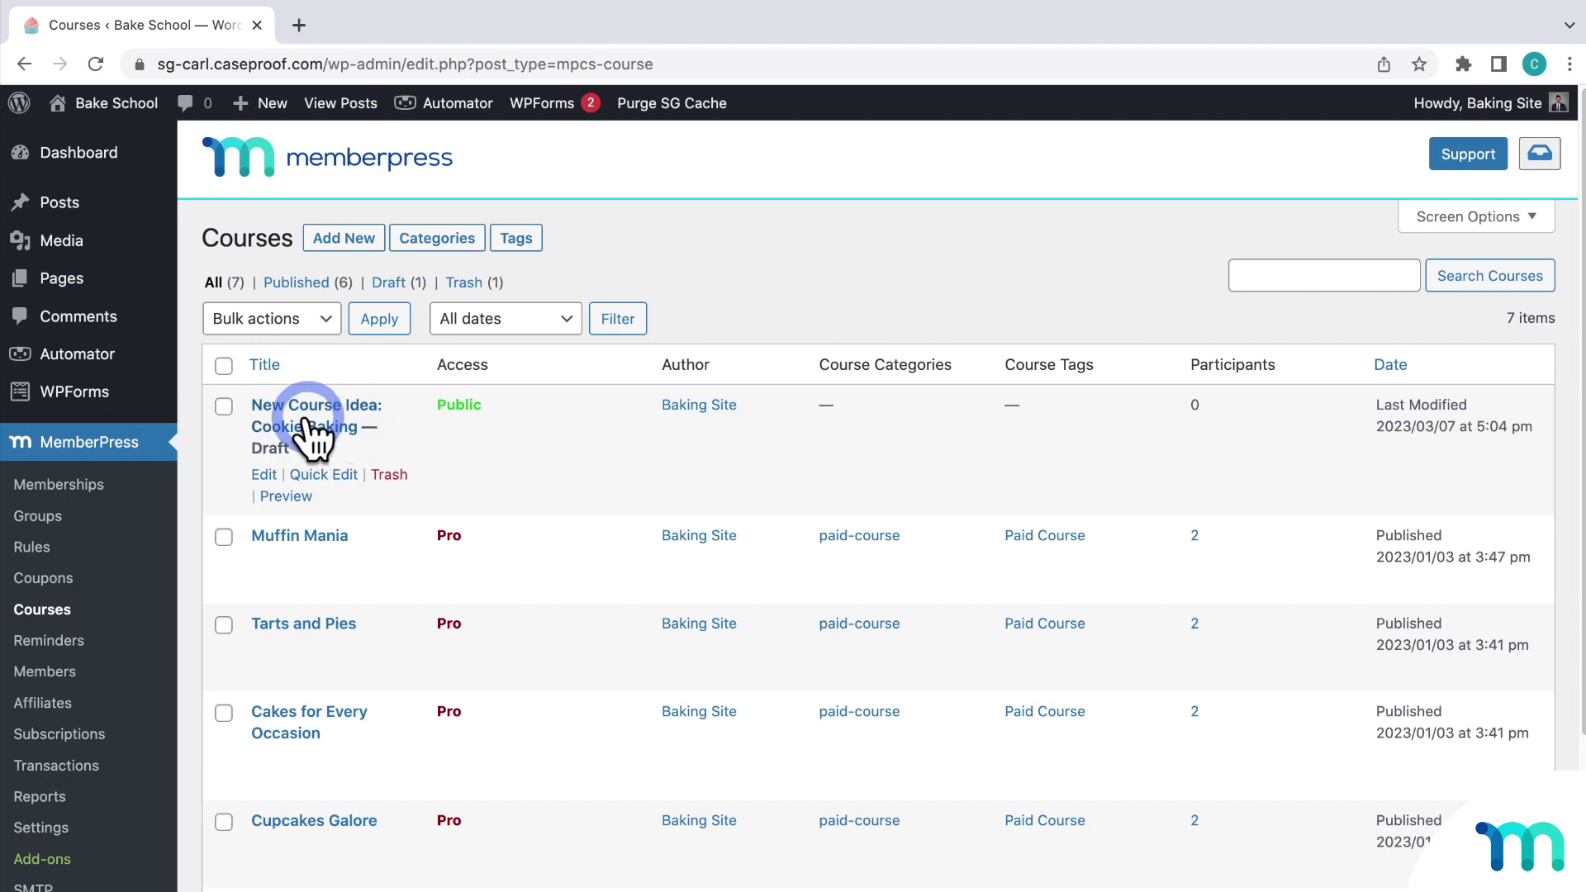
Step: Open the 'New Course Idea: Cookie Baking' draft and read its outline from Introduction to Advanced Cookie Techniques
{"action": "left_click", "coordinate": [305, 423]}
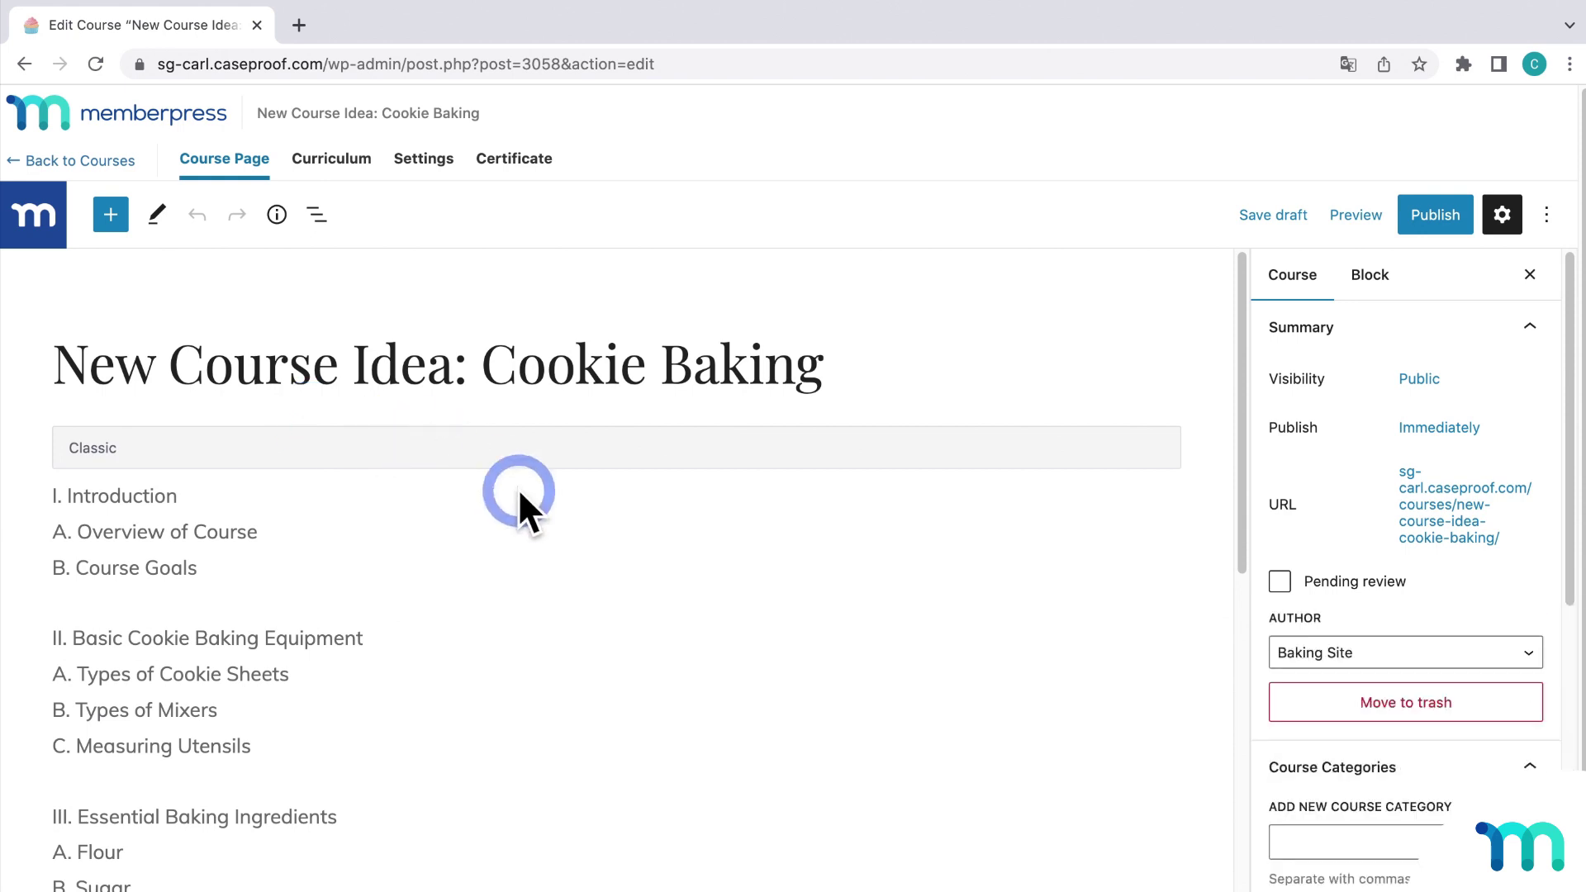
{"action": "scroll", "coordinate": [582, 528], "scroll_direction": "down", "scroll_amount": 3}
{"action": "scroll", "coordinate": [616, 530], "scroll_direction": "down", "scroll_amount": 1}
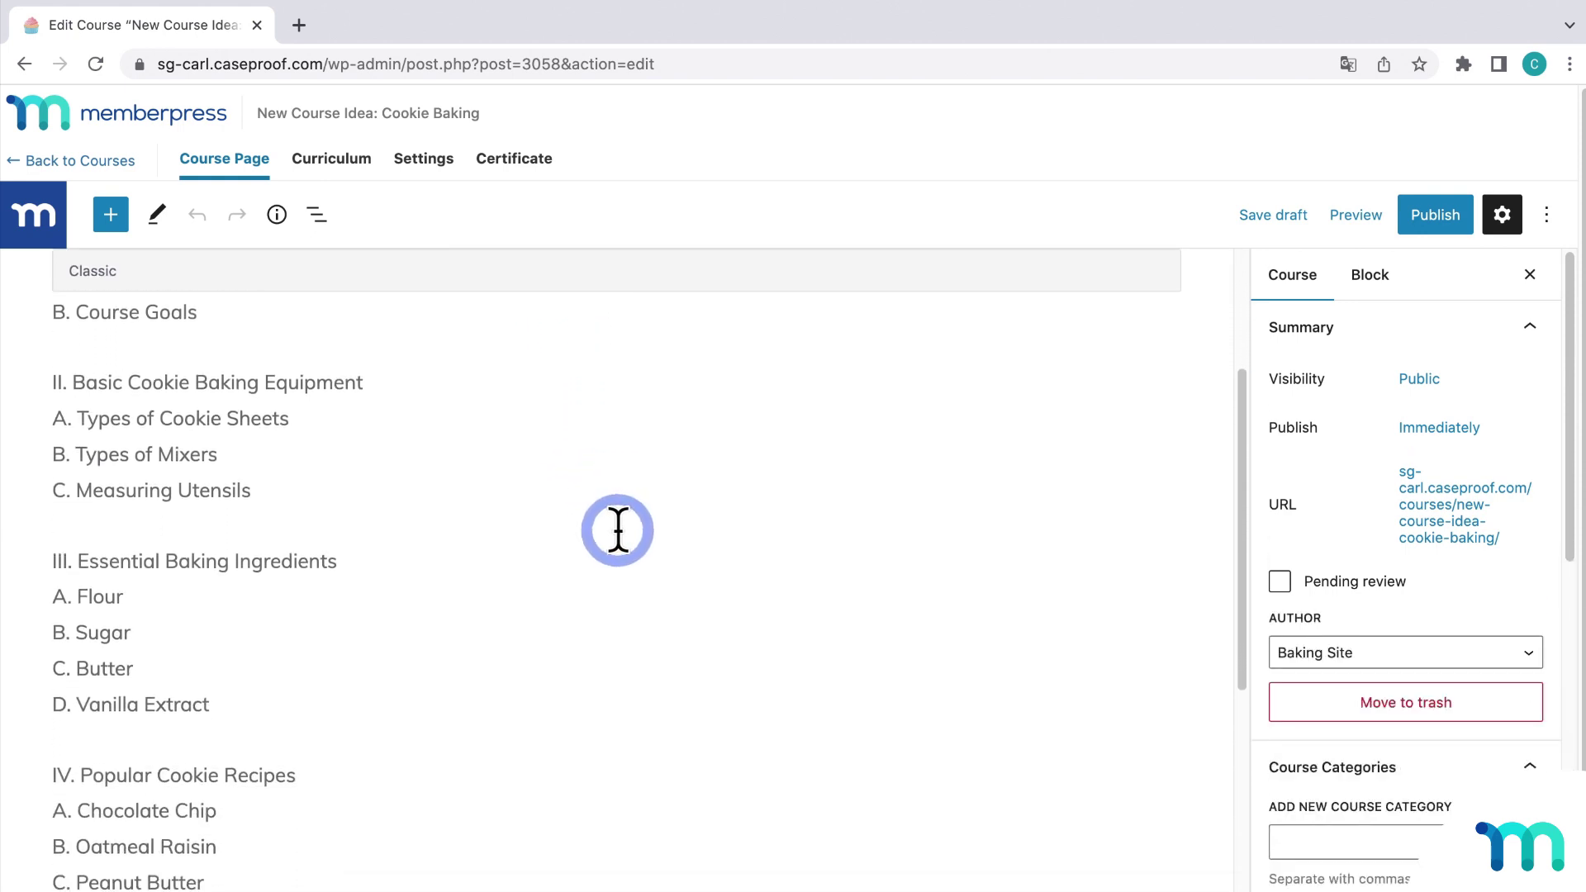
{"action": "scroll", "coordinate": [618, 529], "scroll_direction": "down", "scroll_amount": 3}
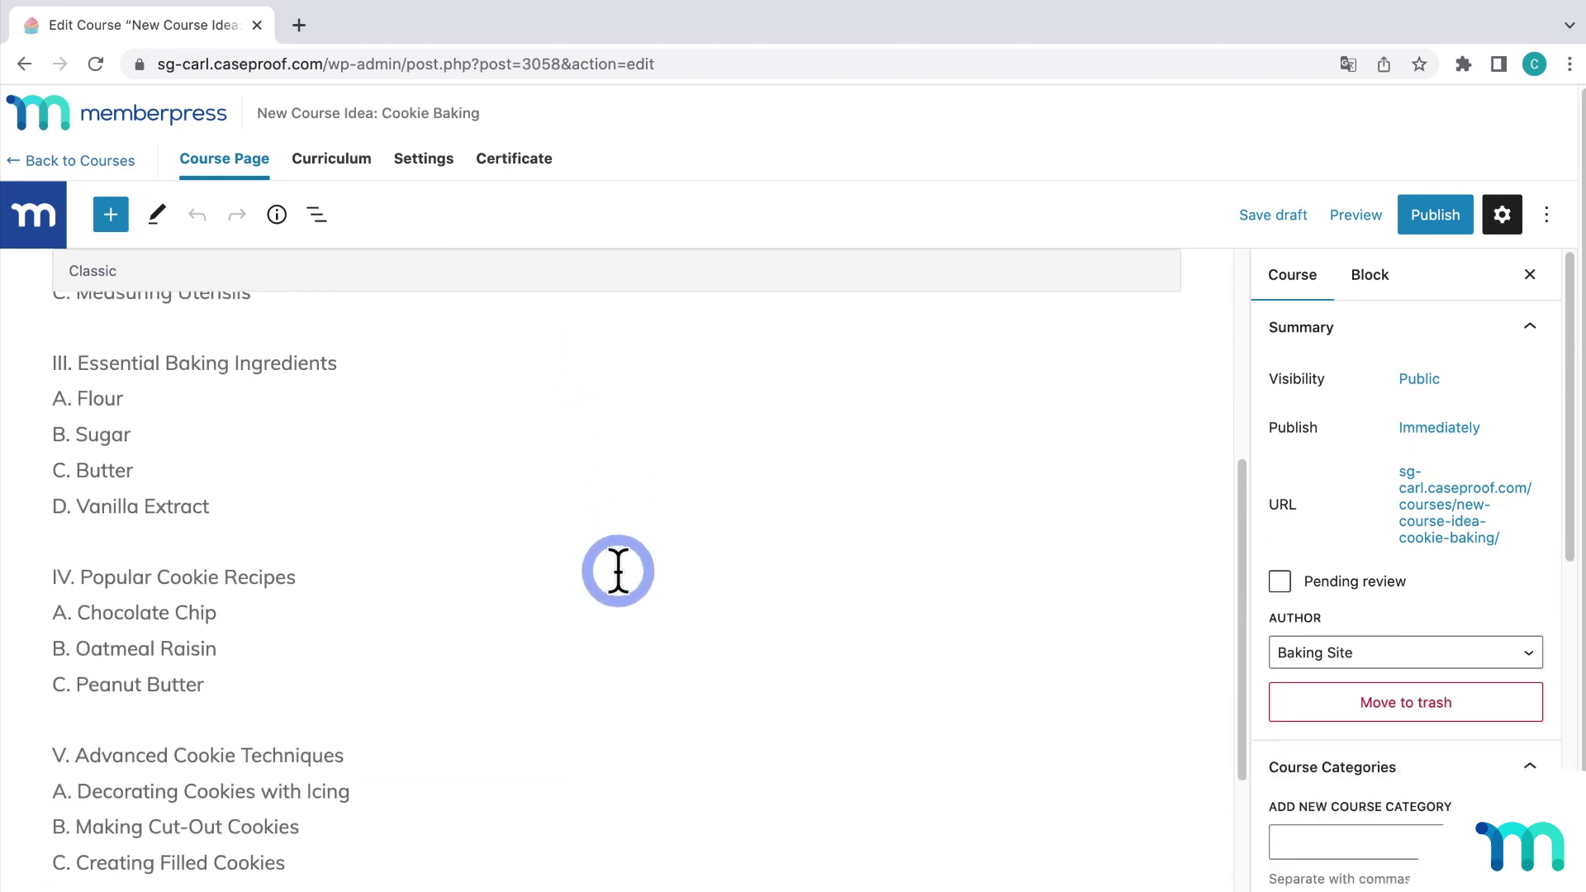
{"action": "scroll", "coordinate": [620, 579], "scroll_direction": "up", "scroll_amount": 2}
{"action": "scroll", "coordinate": [618, 585], "scroll_direction": "up", "scroll_amount": 3}
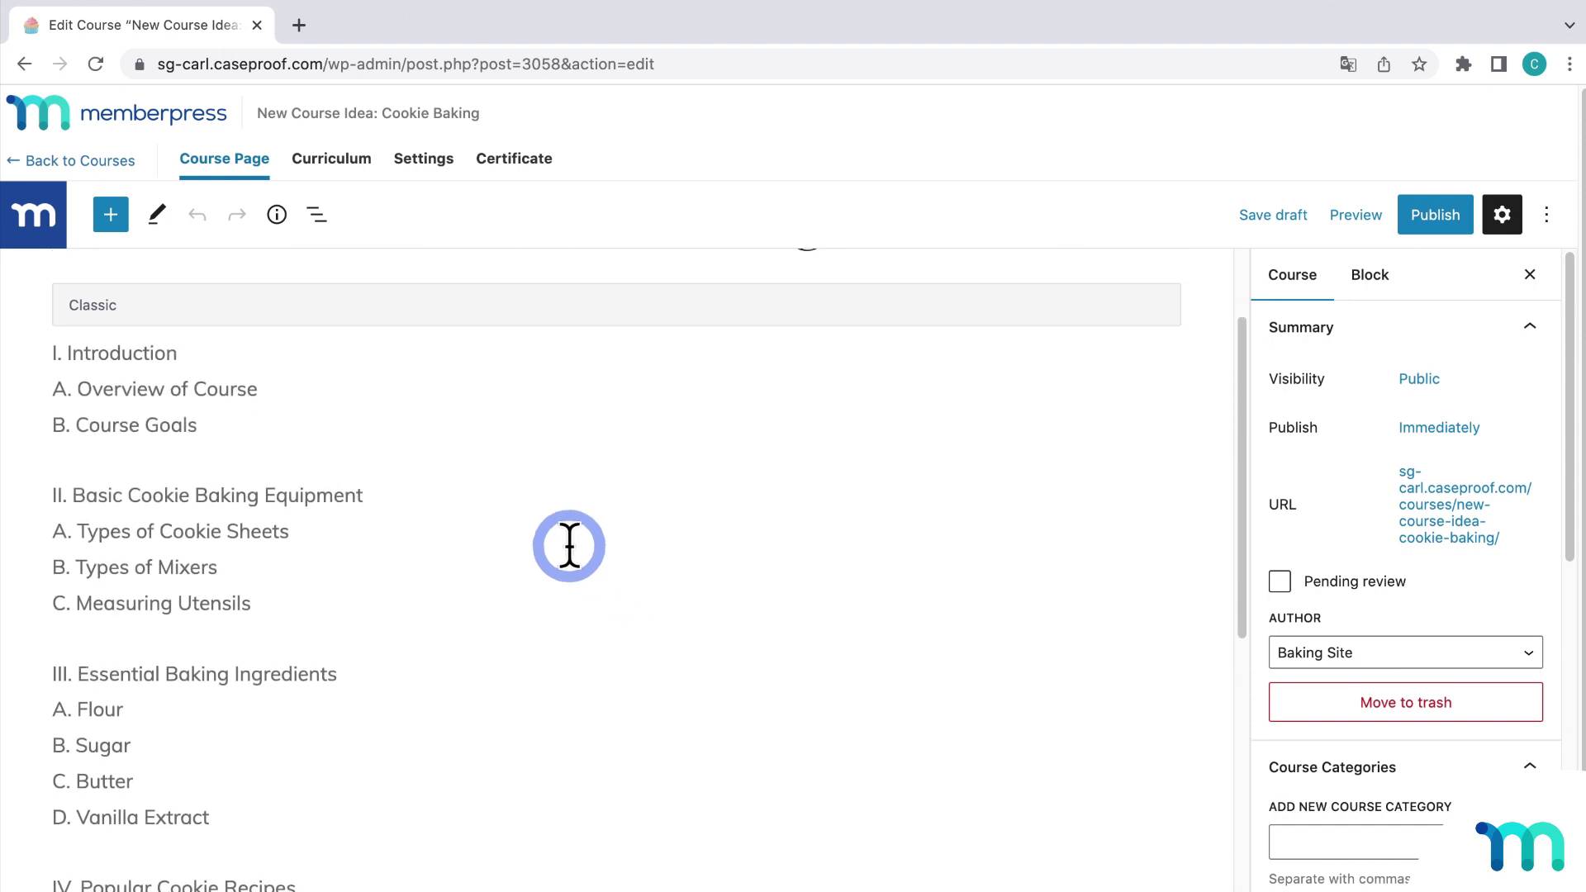
{"action": "scroll", "coordinate": [248, 454], "scroll_direction": "down", "scroll_amount": 1}
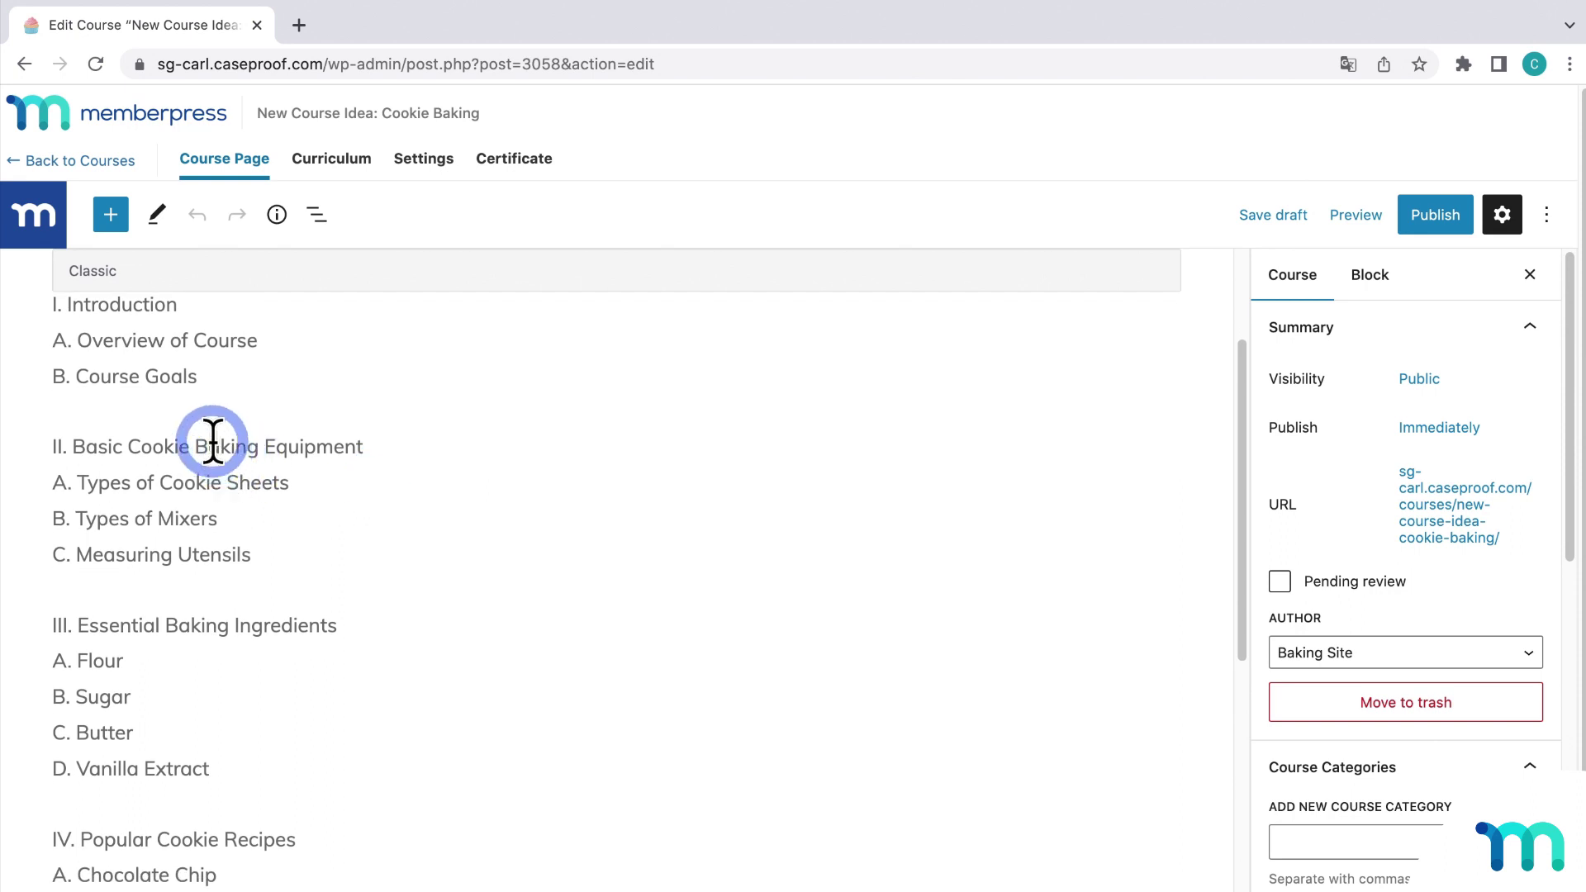
{"action": "scroll", "coordinate": [315, 574], "scroll_direction": "down", "scroll_amount": 3}
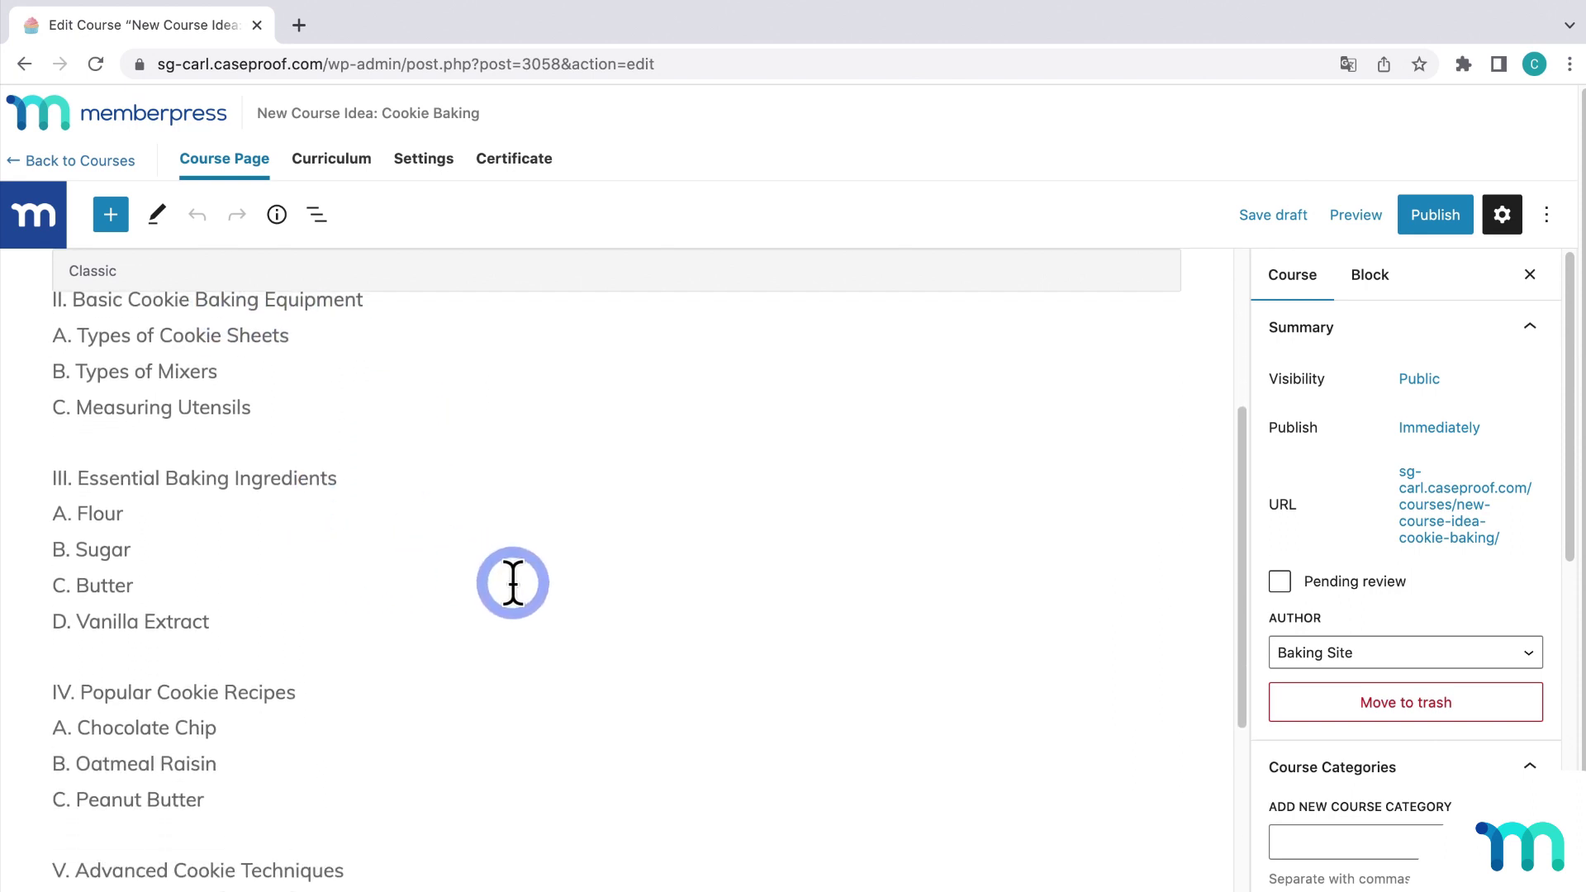
{"action": "scroll", "coordinate": [513, 584], "scroll_direction": "down", "scroll_amount": 3}
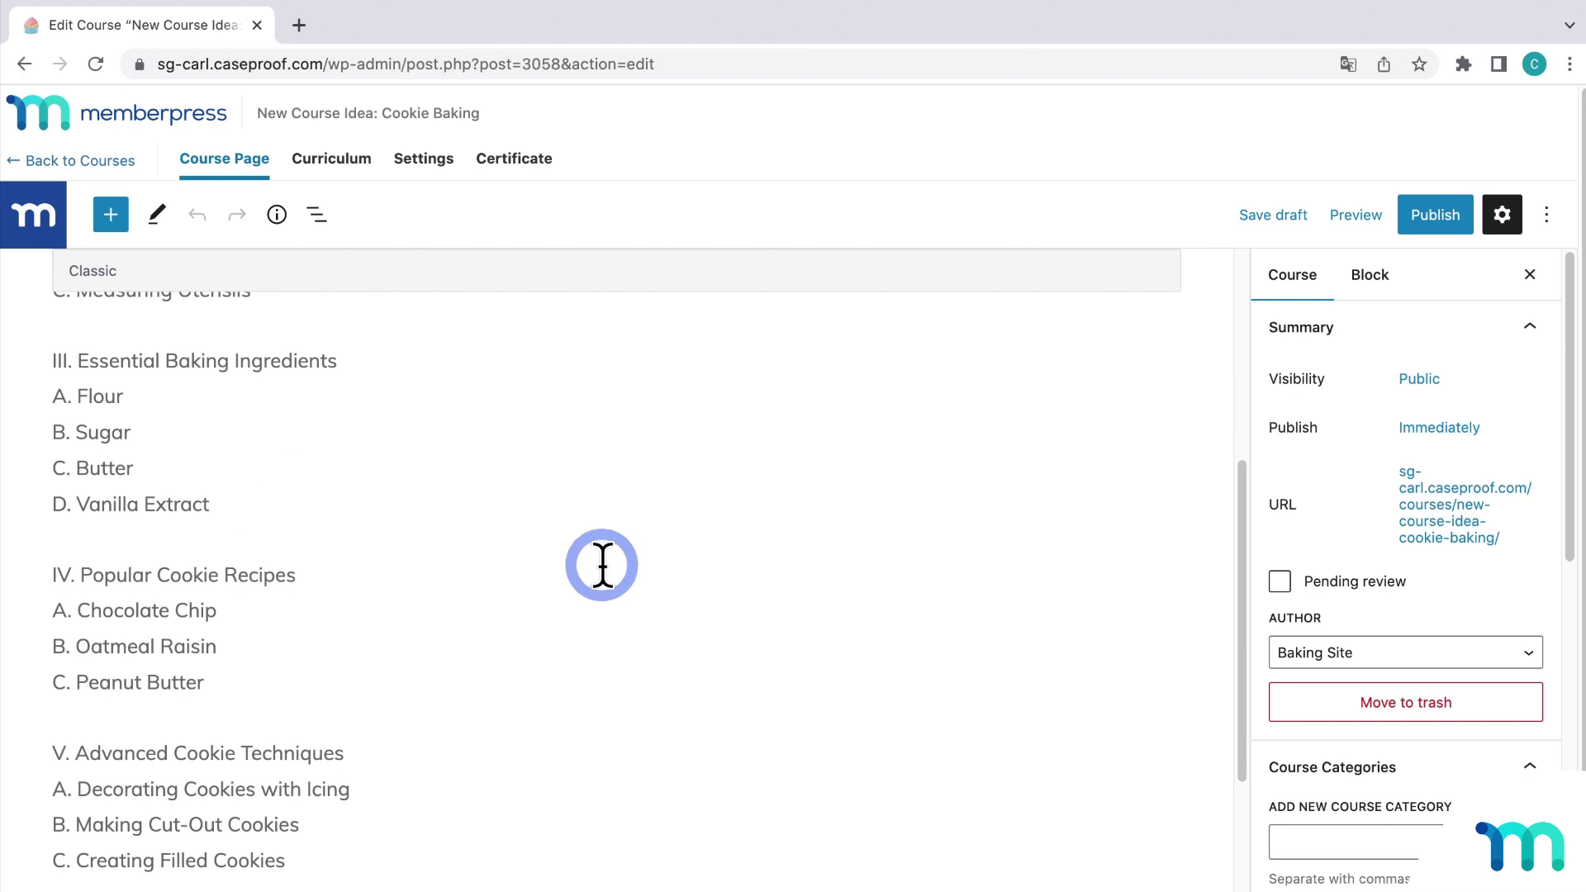
{"action": "scroll", "coordinate": [602, 565], "scroll_direction": "up", "scroll_amount": 5}
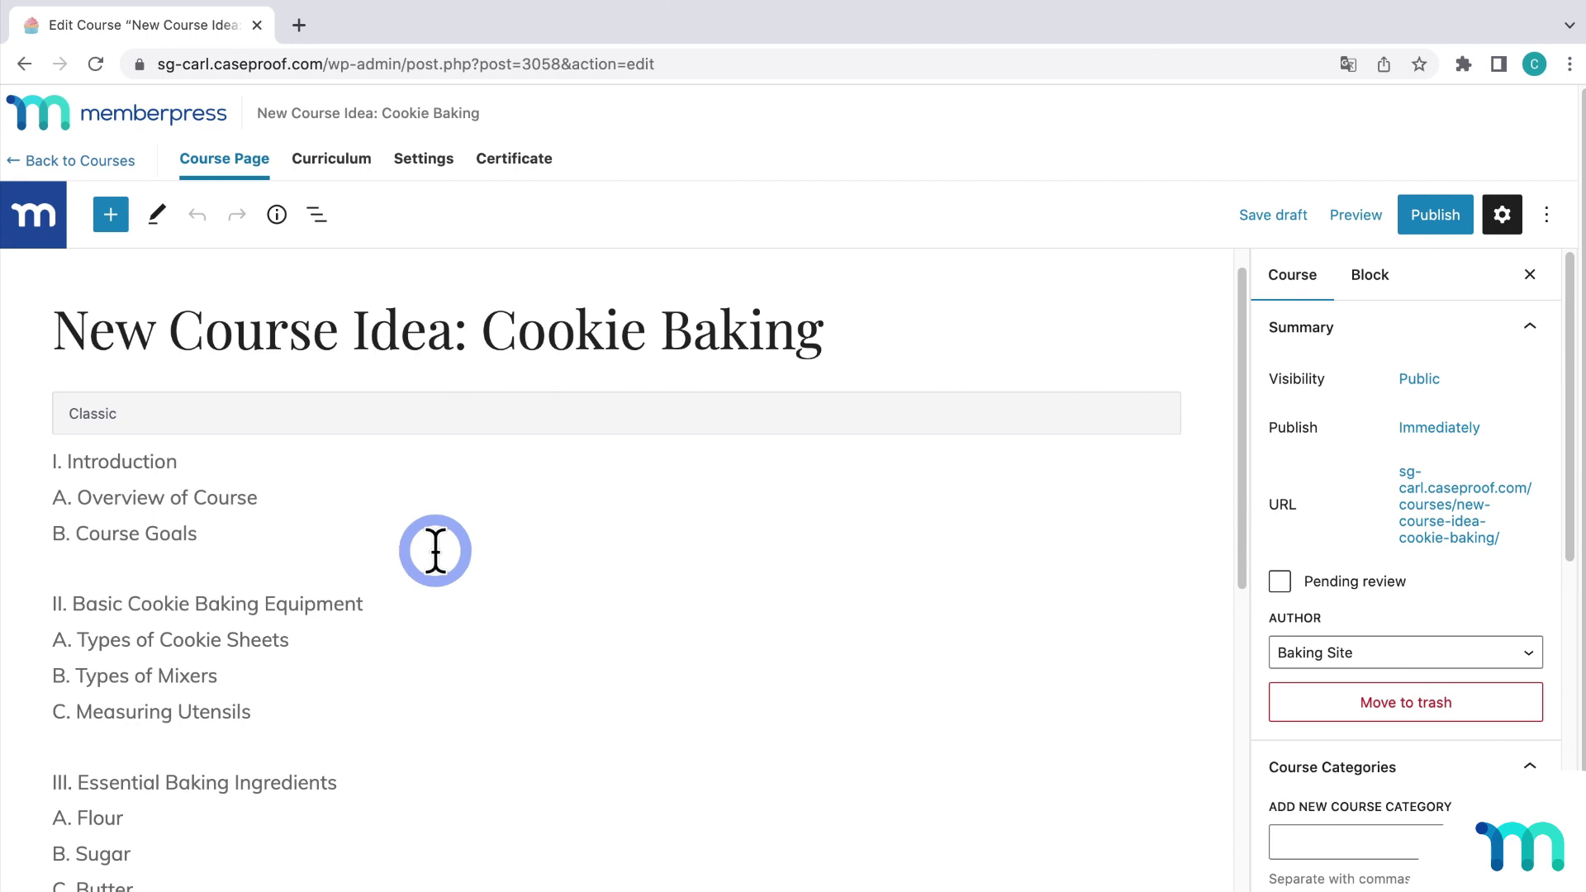
Step: Copy the course outline and paste it as a new section title in the Curriculum
{"action": "left_click", "coordinate": [434, 550]}
{"action": "key", "text": "ctrl+a"}
{"action": "key", "text": "ctrl+c"}
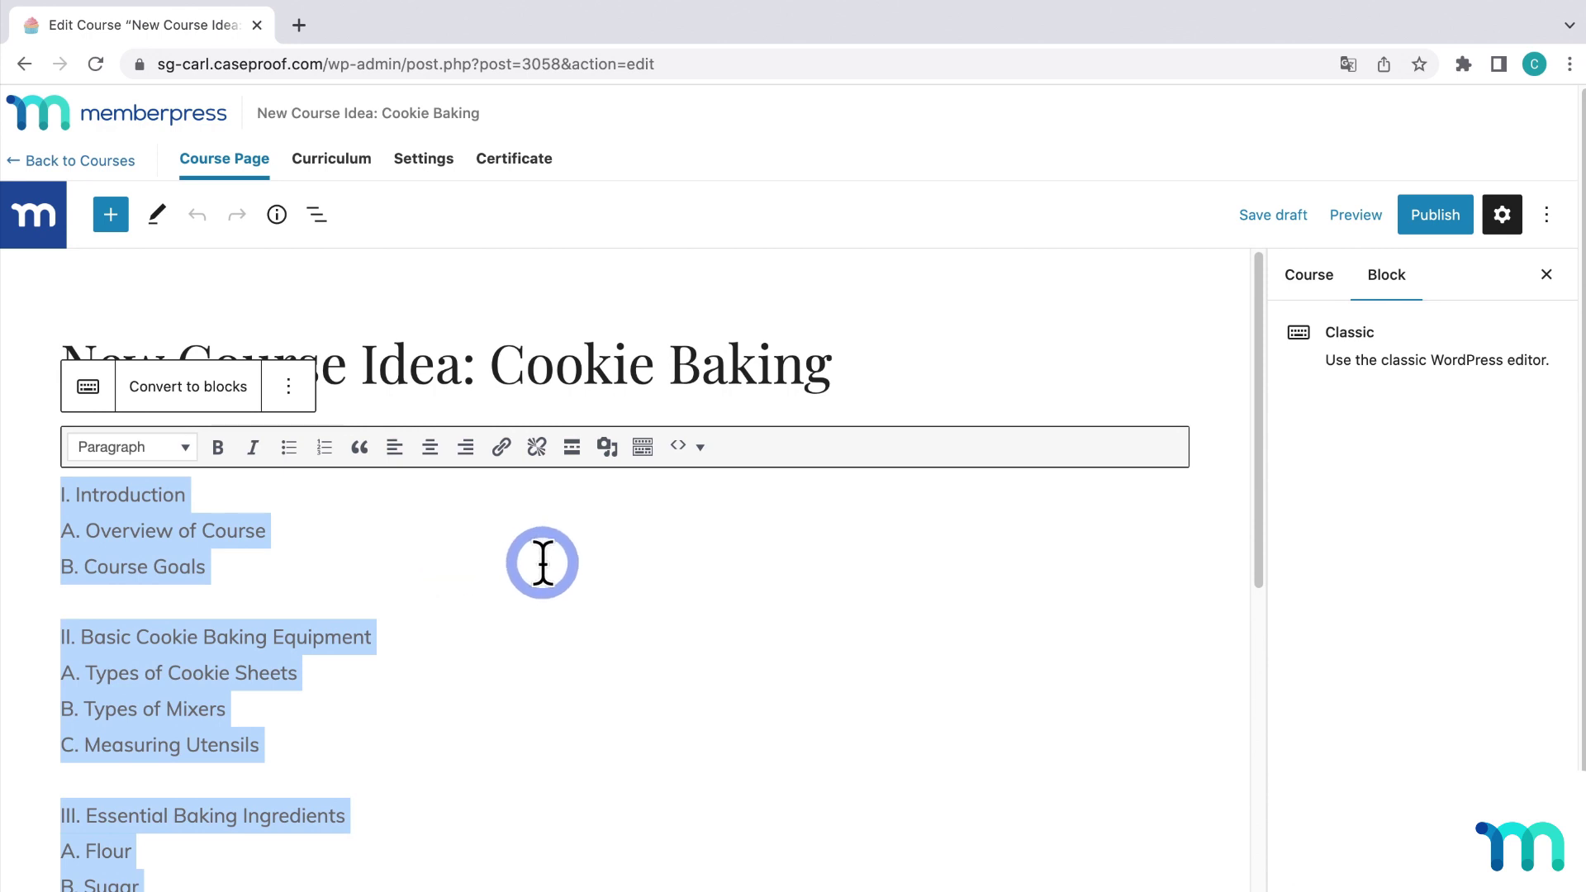
{"action": "left_click", "coordinate": [334, 161]}
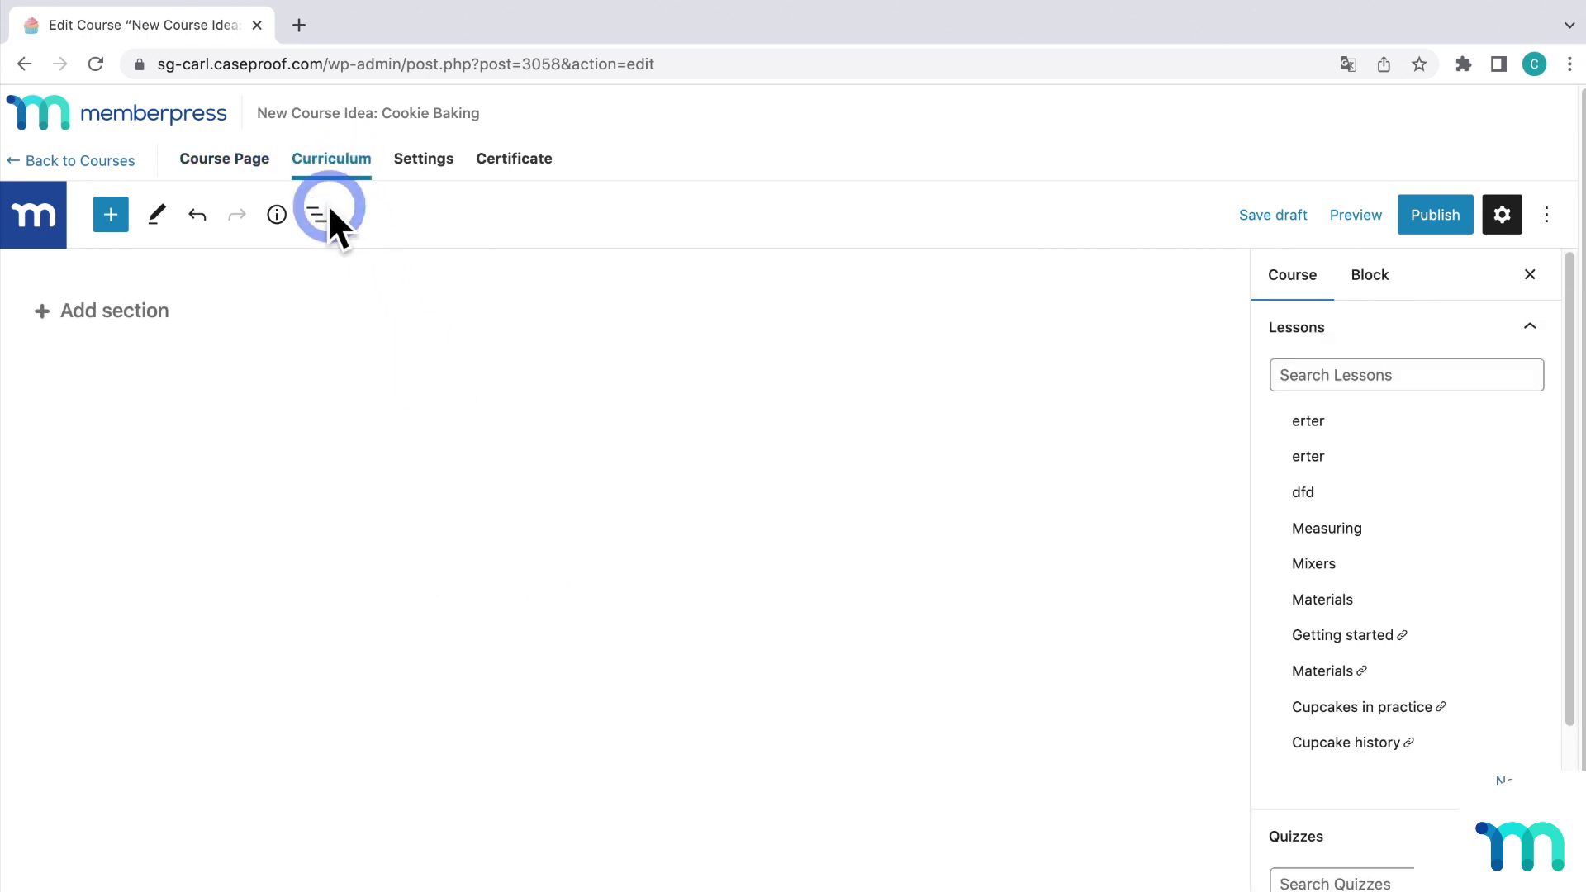
{"action": "left_click", "coordinate": [157, 313]}
{"action": "key", "text": "ctrl+v"}
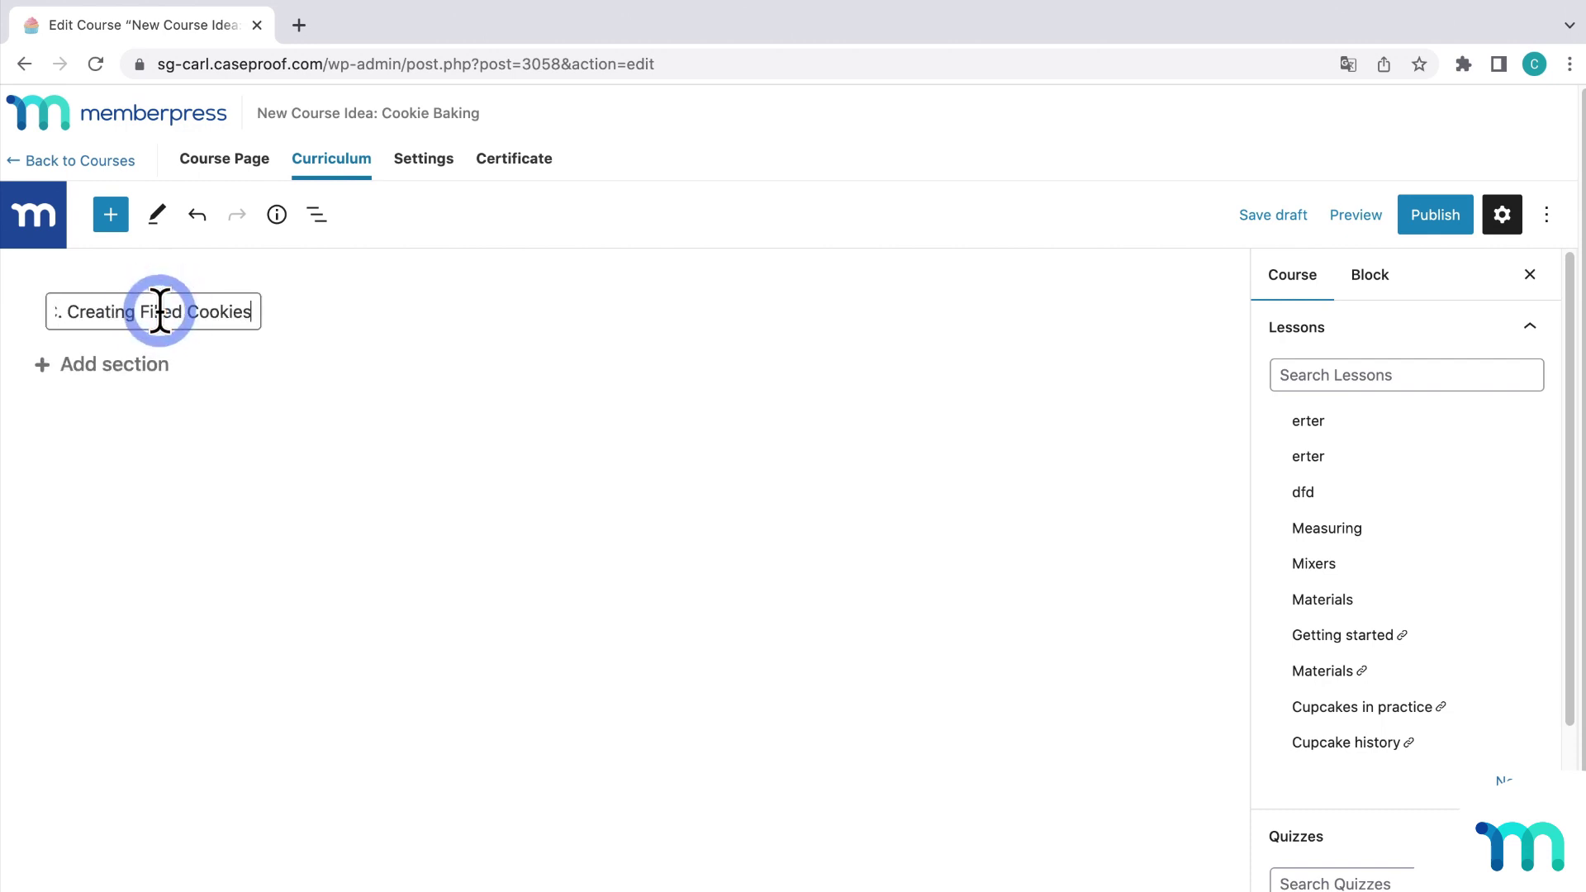
{"action": "left_click", "coordinate": [355, 572]}
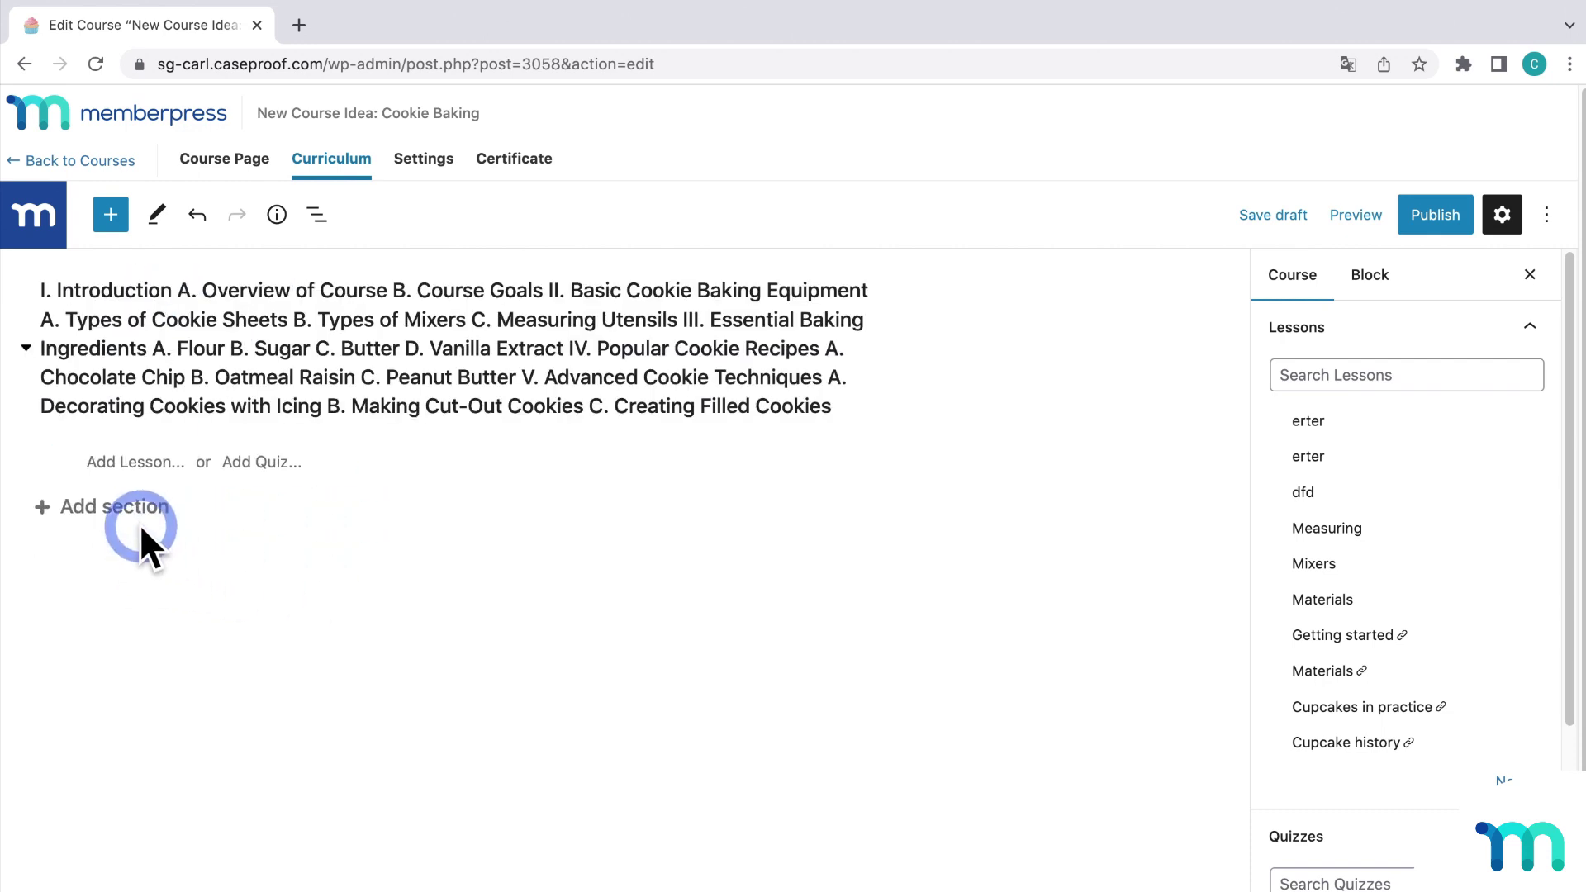
Step: Add an 'Introduction' section with the lessons 'Overview' and 'Course Goals'
{"action": "left_click", "coordinate": [138, 521]}
{"action": "type", "text": "Introduction"}
{"action": "key", "text": "Return"}
{"action": "left_click", "coordinate": [156, 537]}
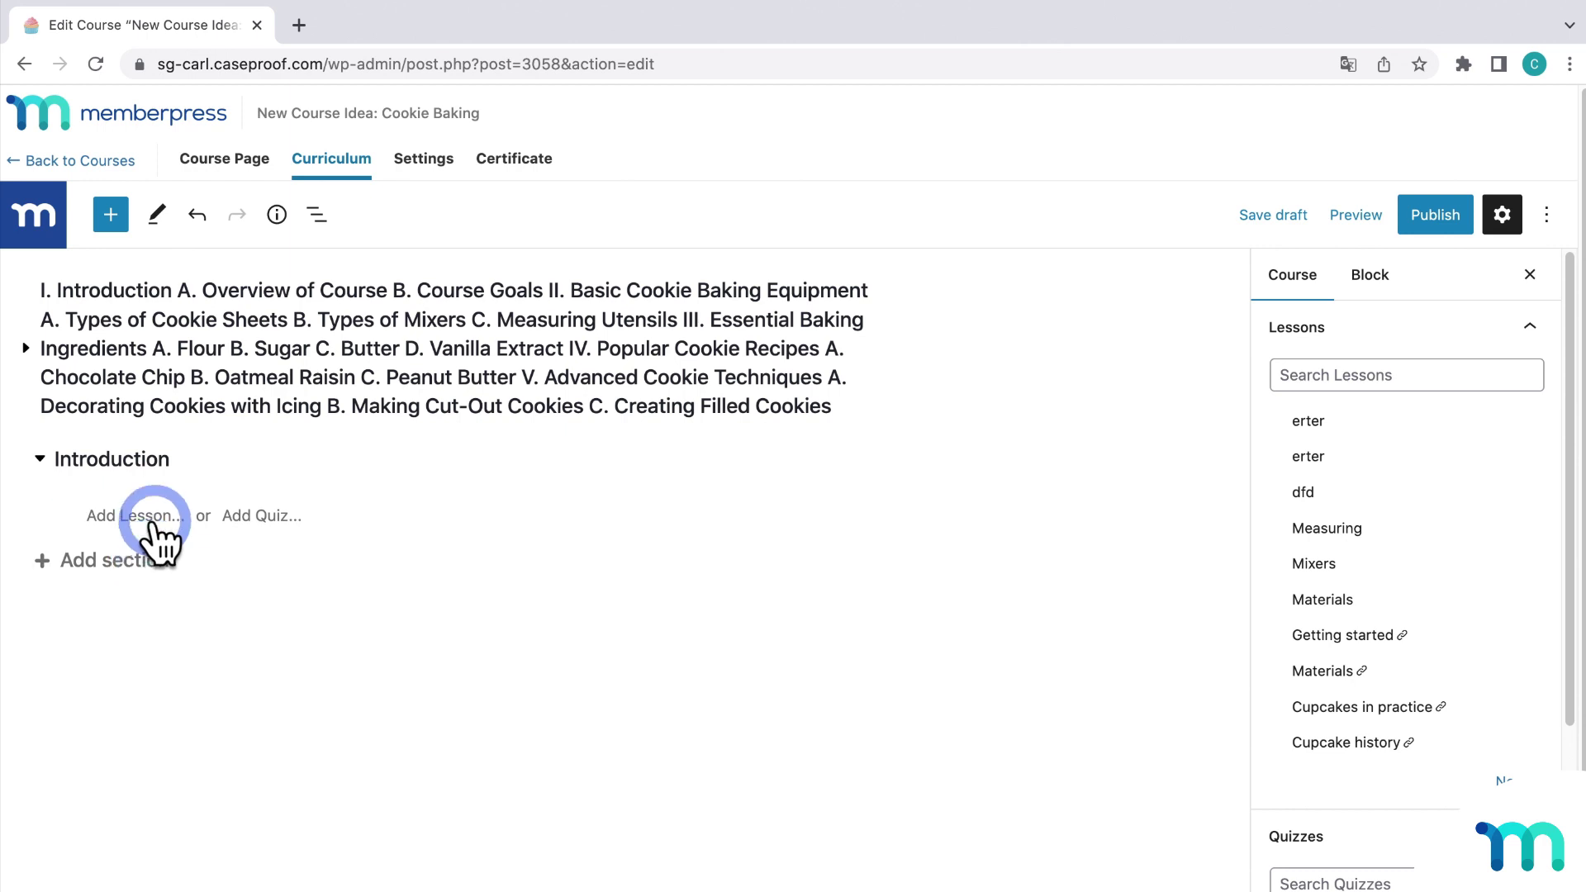
{"action": "left_click", "coordinate": [156, 513]}
{"action": "type", "text": "Overview"}
{"action": "key", "text": "Return"}
{"action": "type", "text": "Course Goals"}
{"action": "key", "text": "Return"}
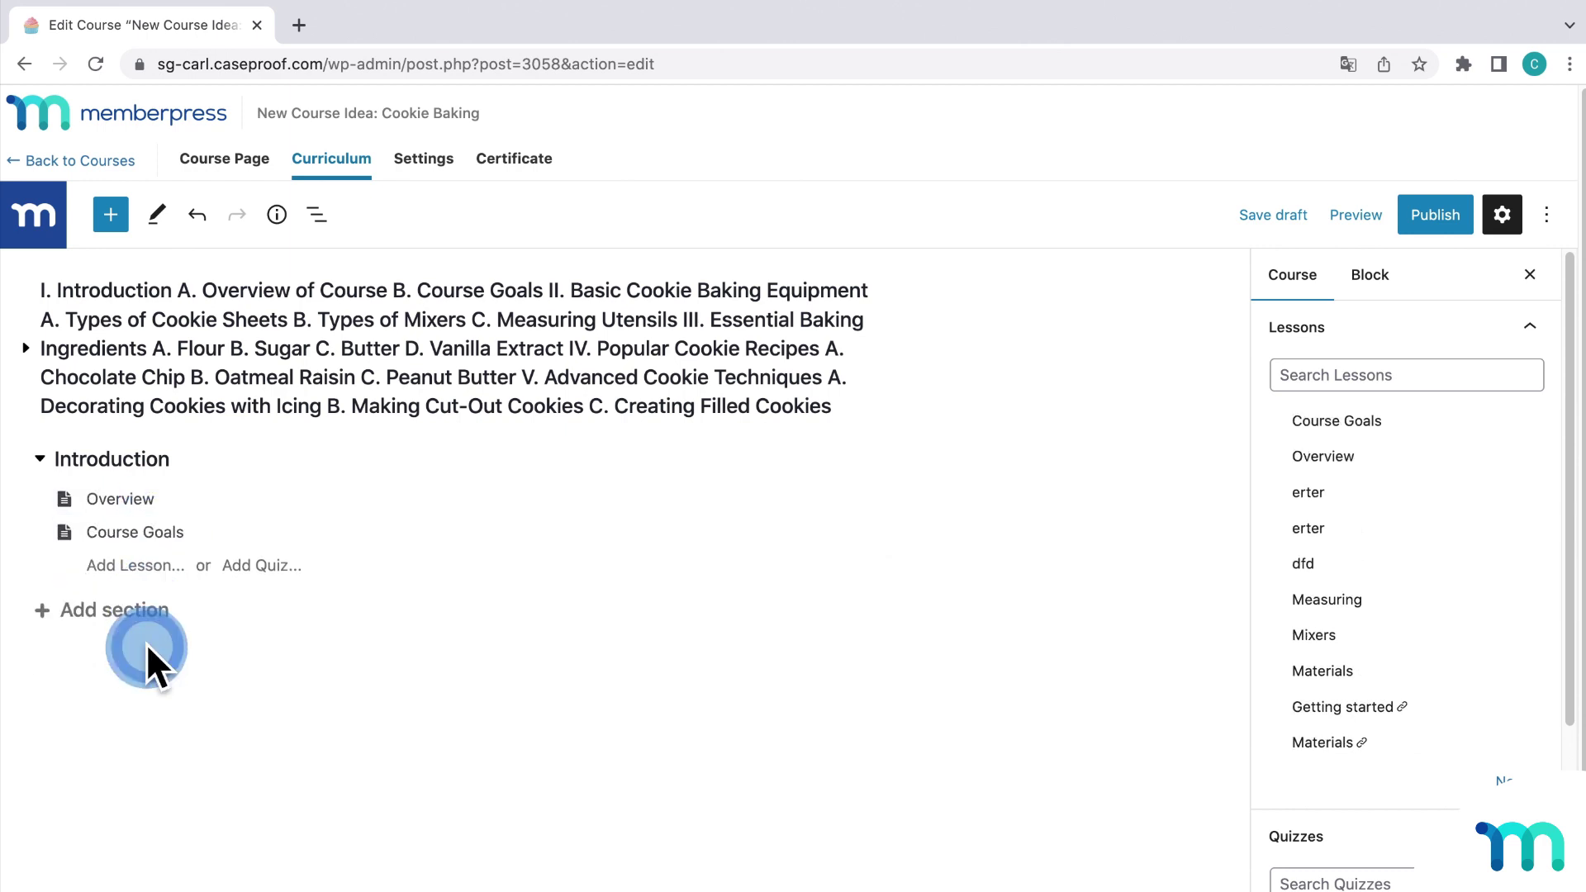
Step: Add a 'Basic Cookie Baking' section containing an 'Equipment' lesson
{"action": "left_click", "coordinate": [147, 611]}
{"action": "type", "text": "Basic Cookie Baking"}
{"action": "key", "text": "Return"}
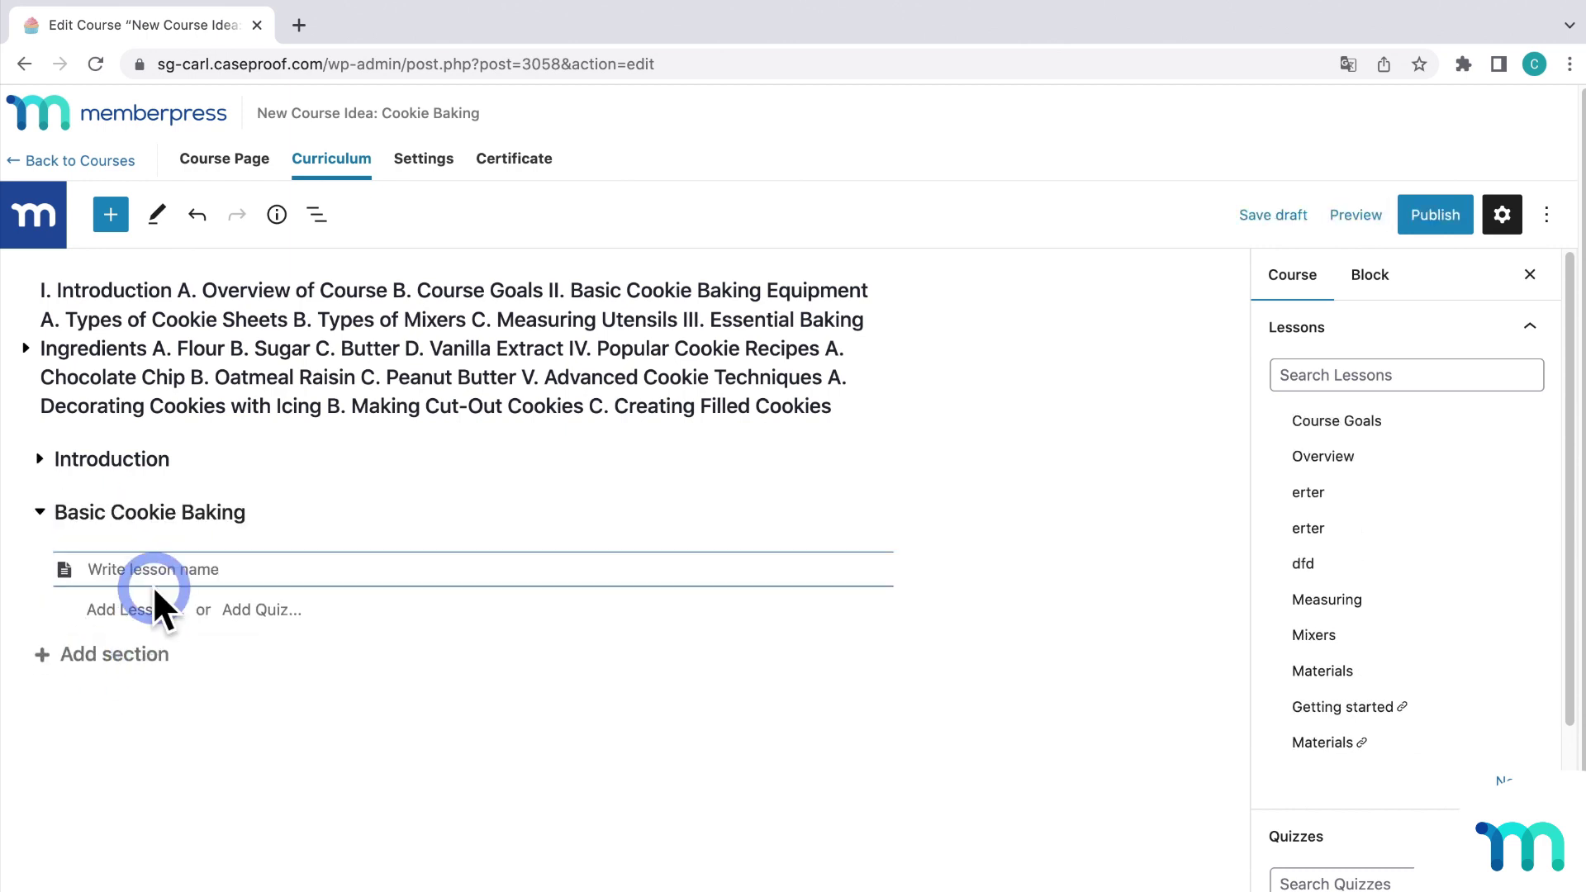
{"action": "type", "text": "Equipment"}
{"action": "key", "text": "Return"}
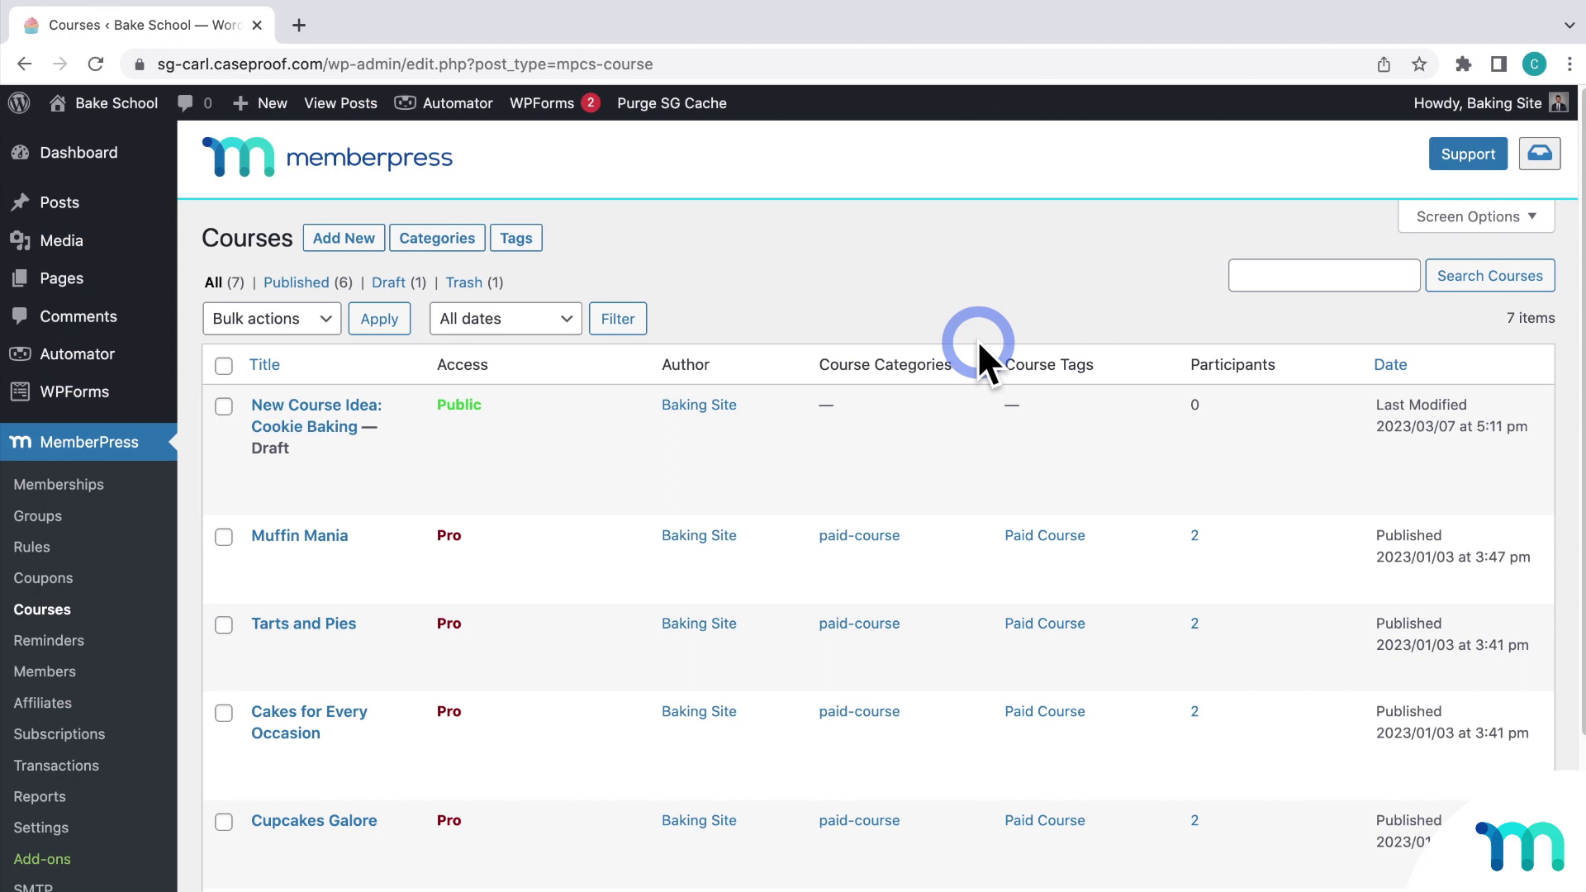
Step: Go to Uncanny Automator's list of automation recipes
{"action": "mouse_move", "coordinate": [79, 357]}
{"action": "left_click", "coordinate": [256, 395]}
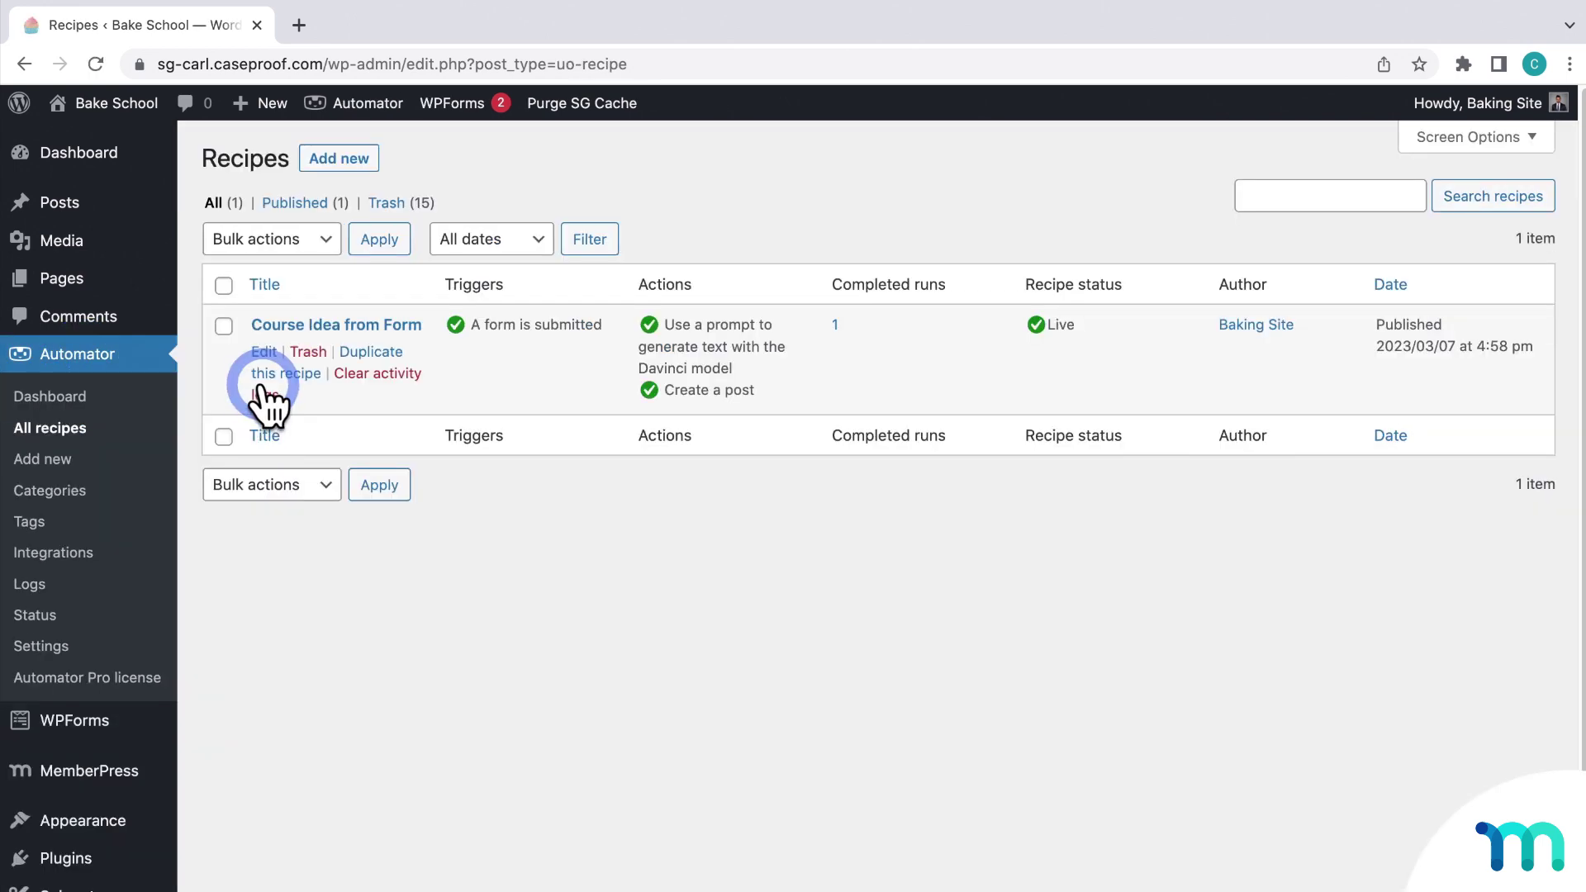
Step: In the Course Idea from Form recipe, add a WordPress 'Create a post' action and review its form
{"action": "left_click", "coordinate": [319, 326]}
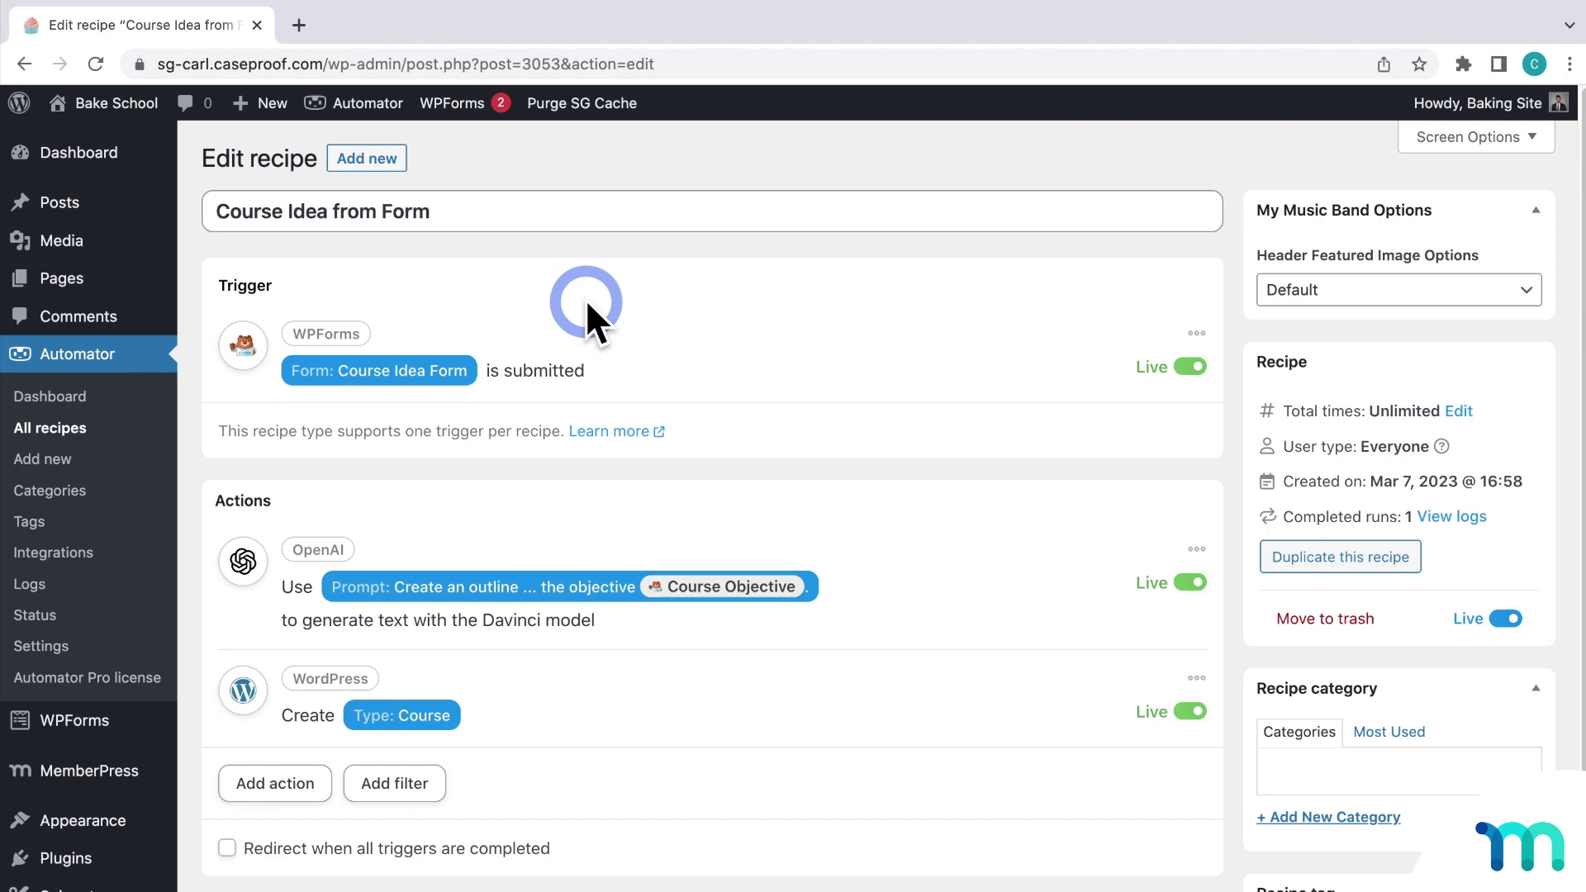
{"action": "scroll", "coordinate": [586, 299], "scroll_direction": "down", "scroll_amount": 2}
{"action": "left_click", "coordinate": [250, 630]}
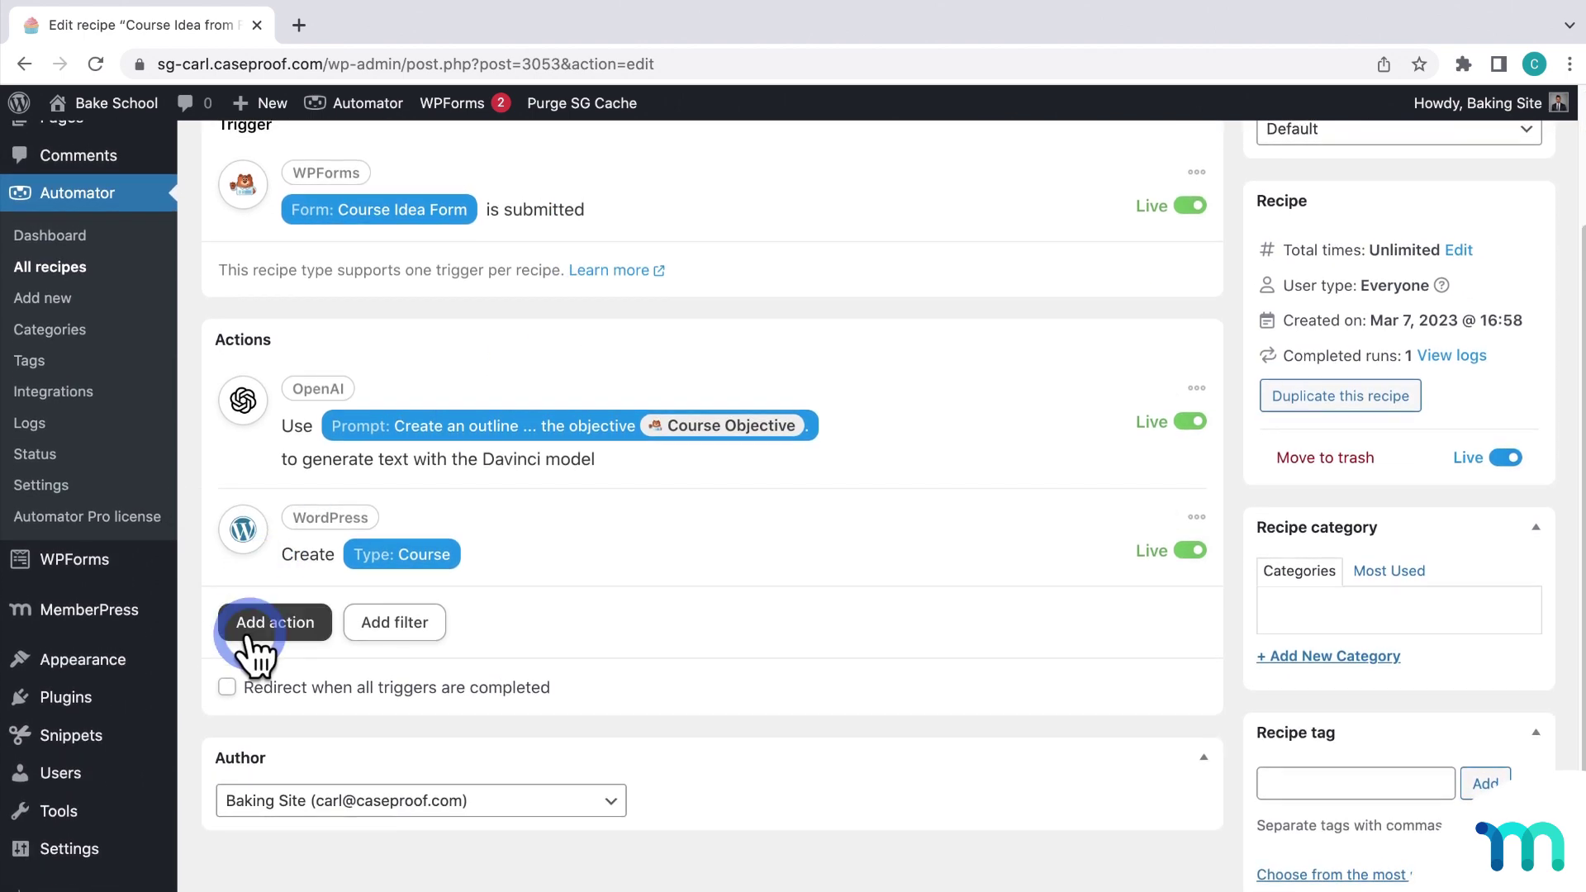
{"action": "left_click", "coordinate": [894, 889]}
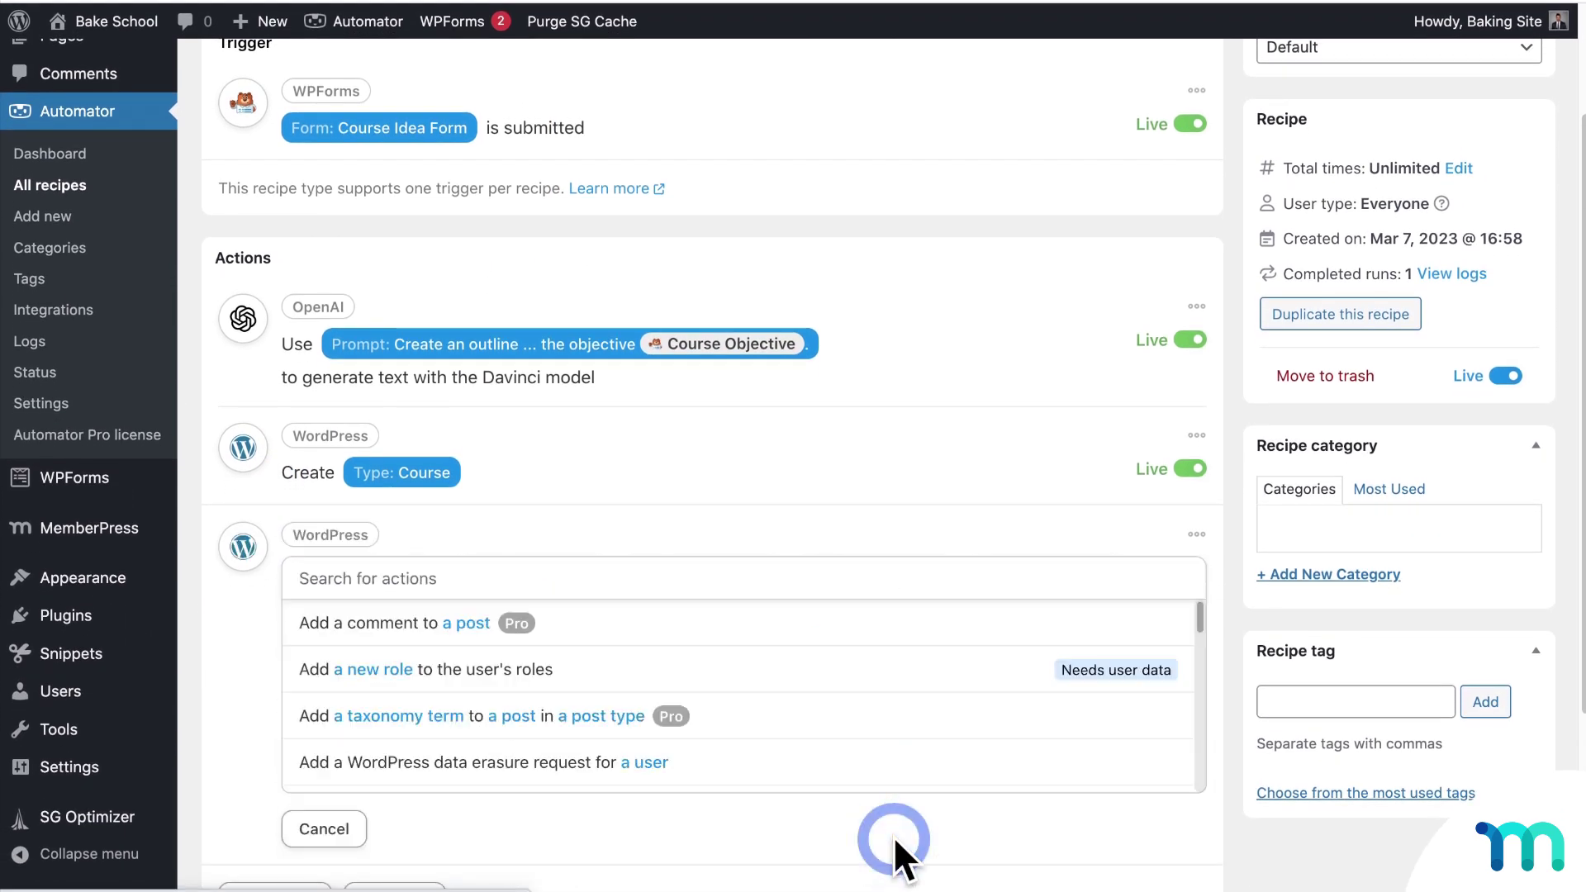
{"action": "left_click", "coordinate": [740, 652]}
{"action": "left_click", "coordinate": [732, 578]}
{"action": "type", "text": "post"}
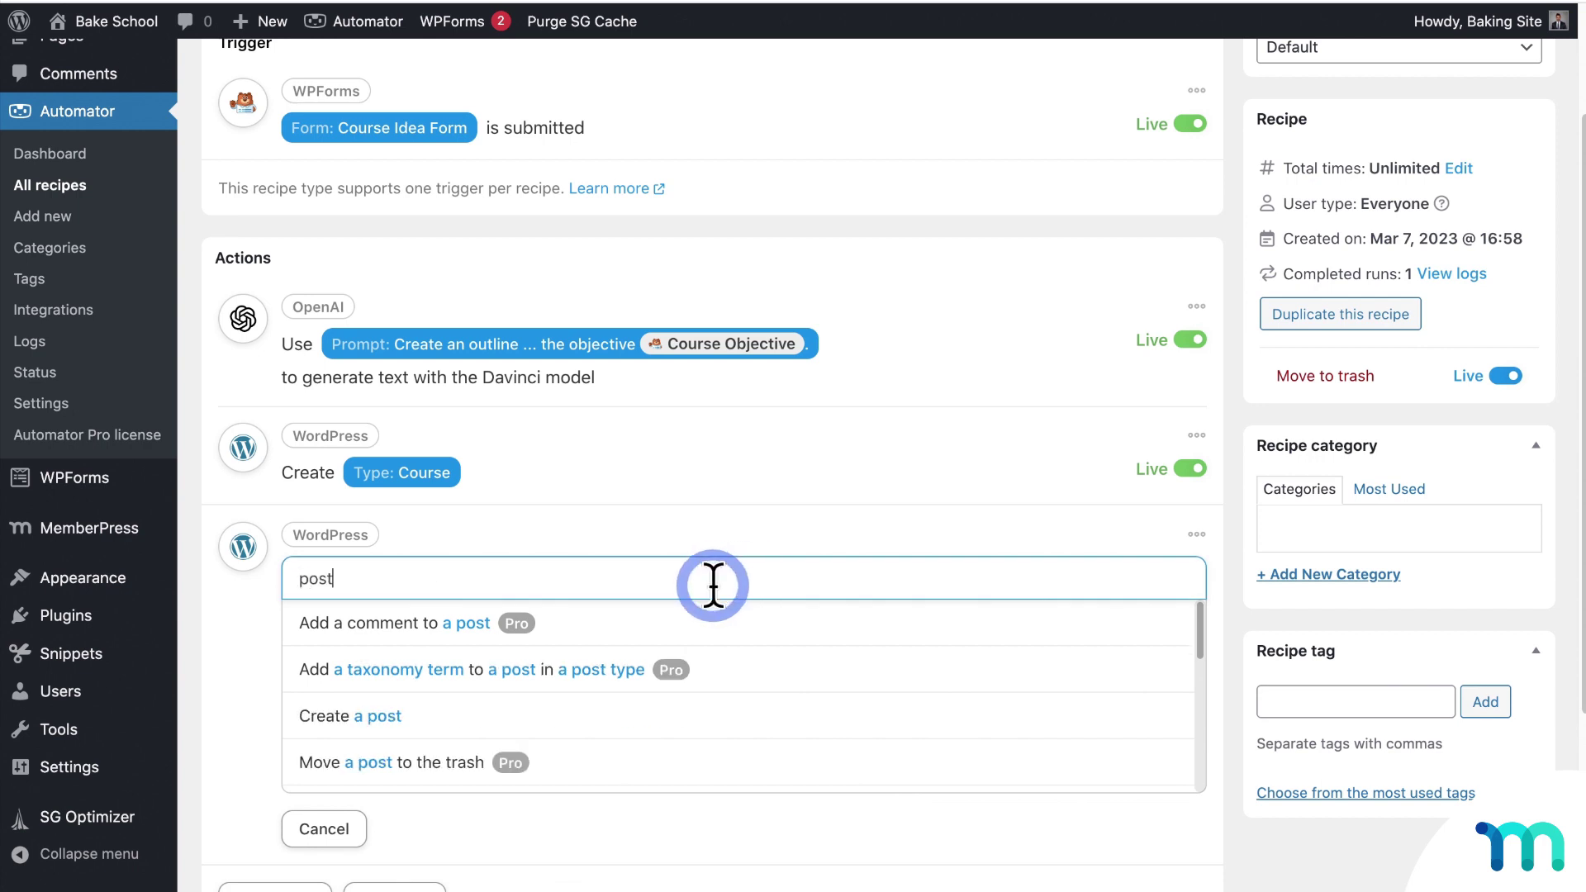
{"action": "left_click", "coordinate": [446, 712]}
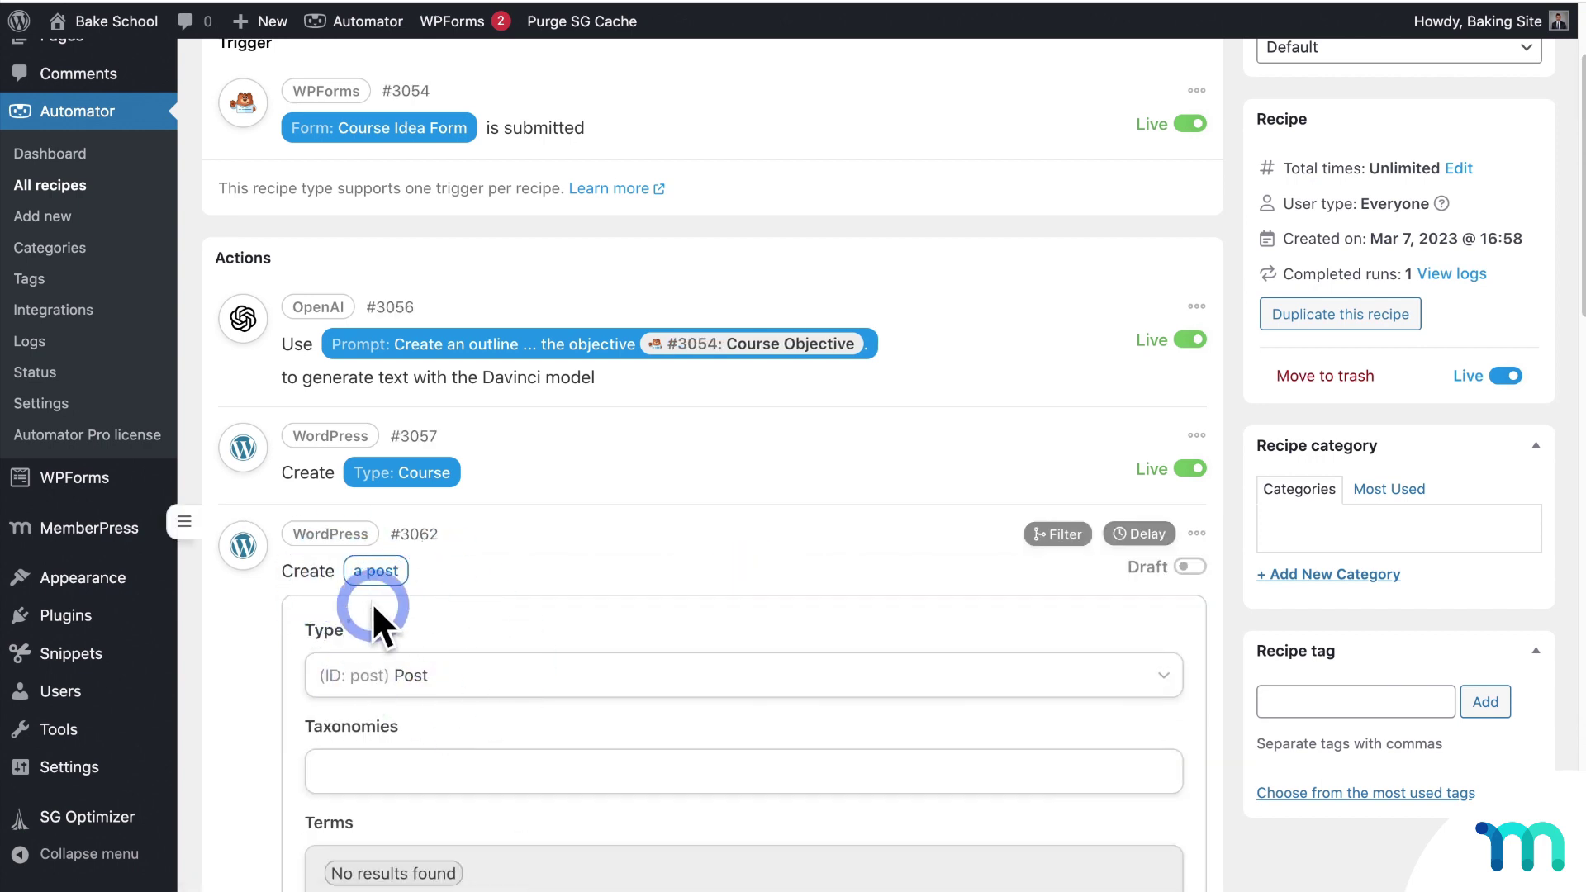
{"action": "scroll", "coordinate": [492, 595], "scroll_direction": "down", "scroll_amount": 15}
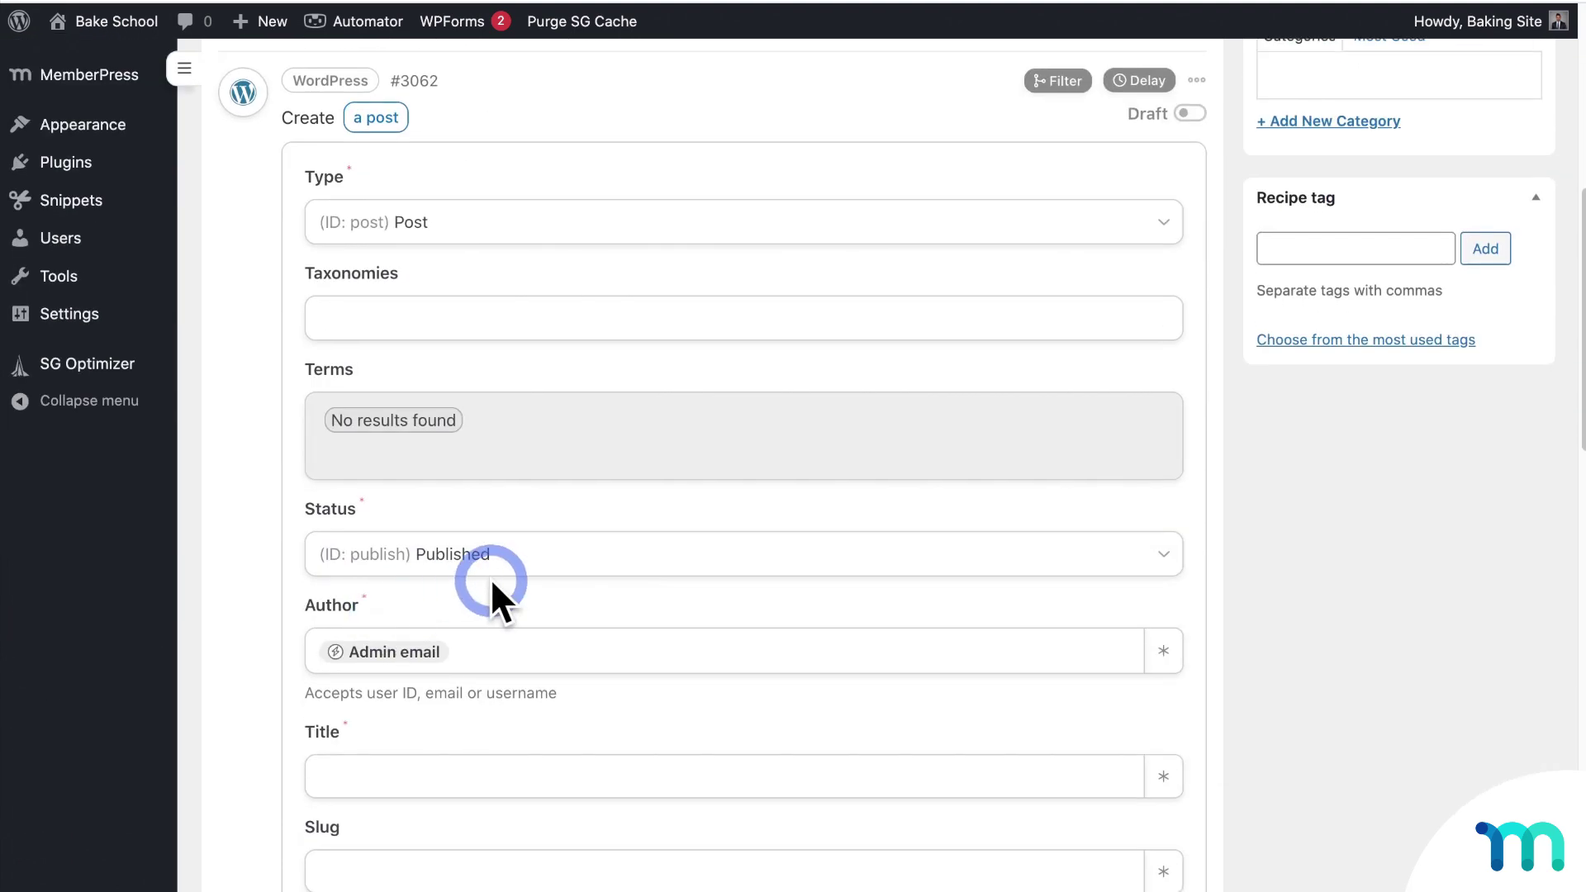
{"action": "scroll", "coordinate": [508, 582], "scroll_direction": "down", "scroll_amount": 5}
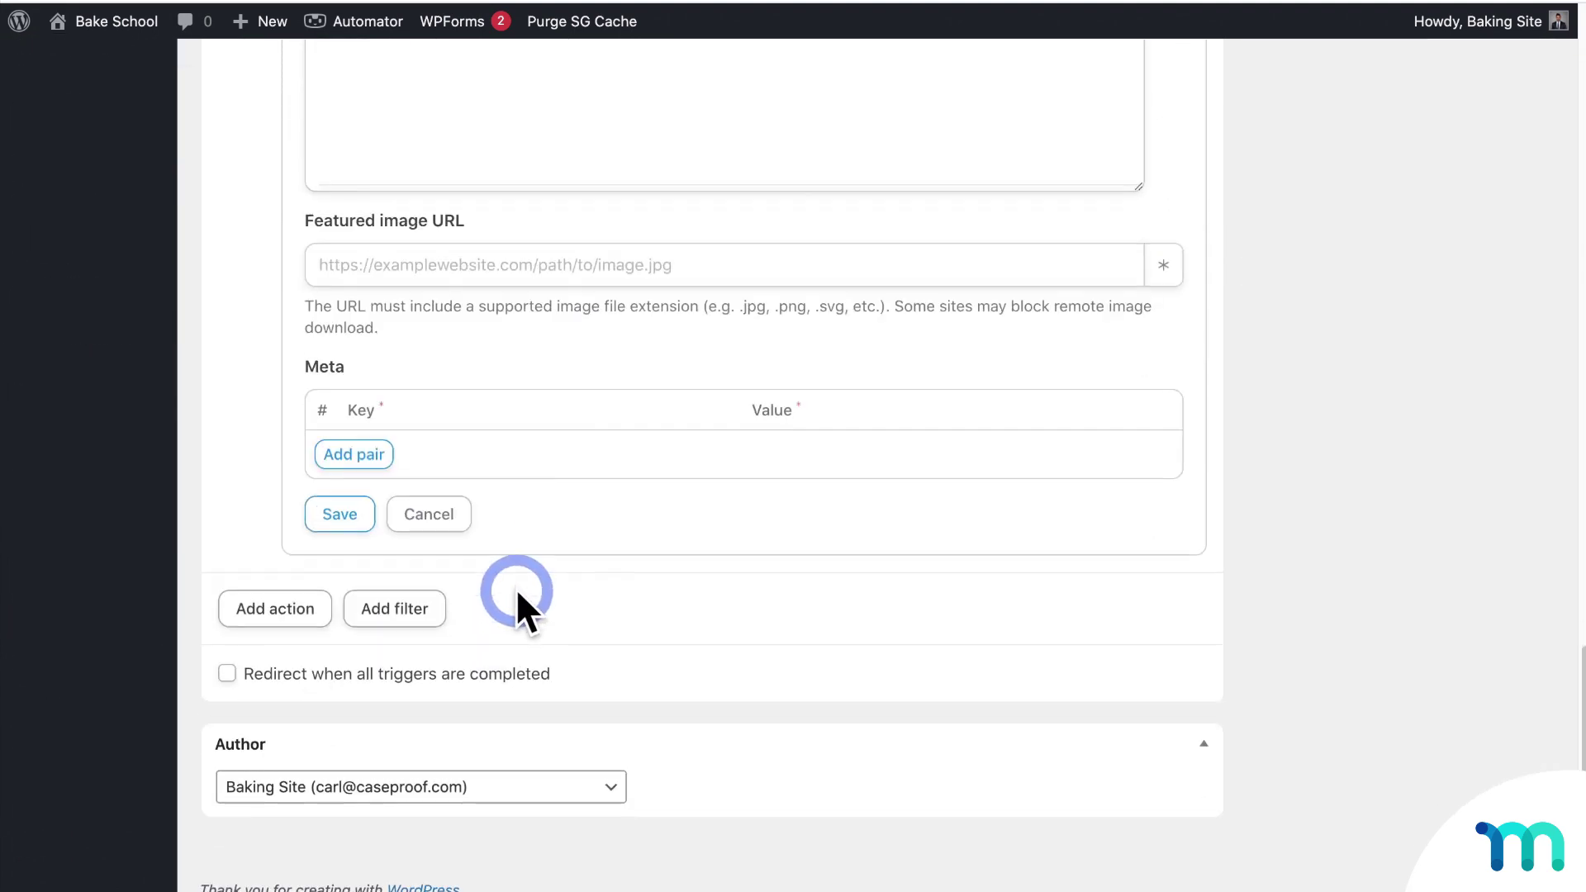
Step: Add an Emails 'Send an email' action and begin entering the recipient address
{"action": "left_click", "coordinate": [331, 611]}
{"action": "scroll", "coordinate": [826, 479], "scroll_direction": "up", "scroll_amount": 7}
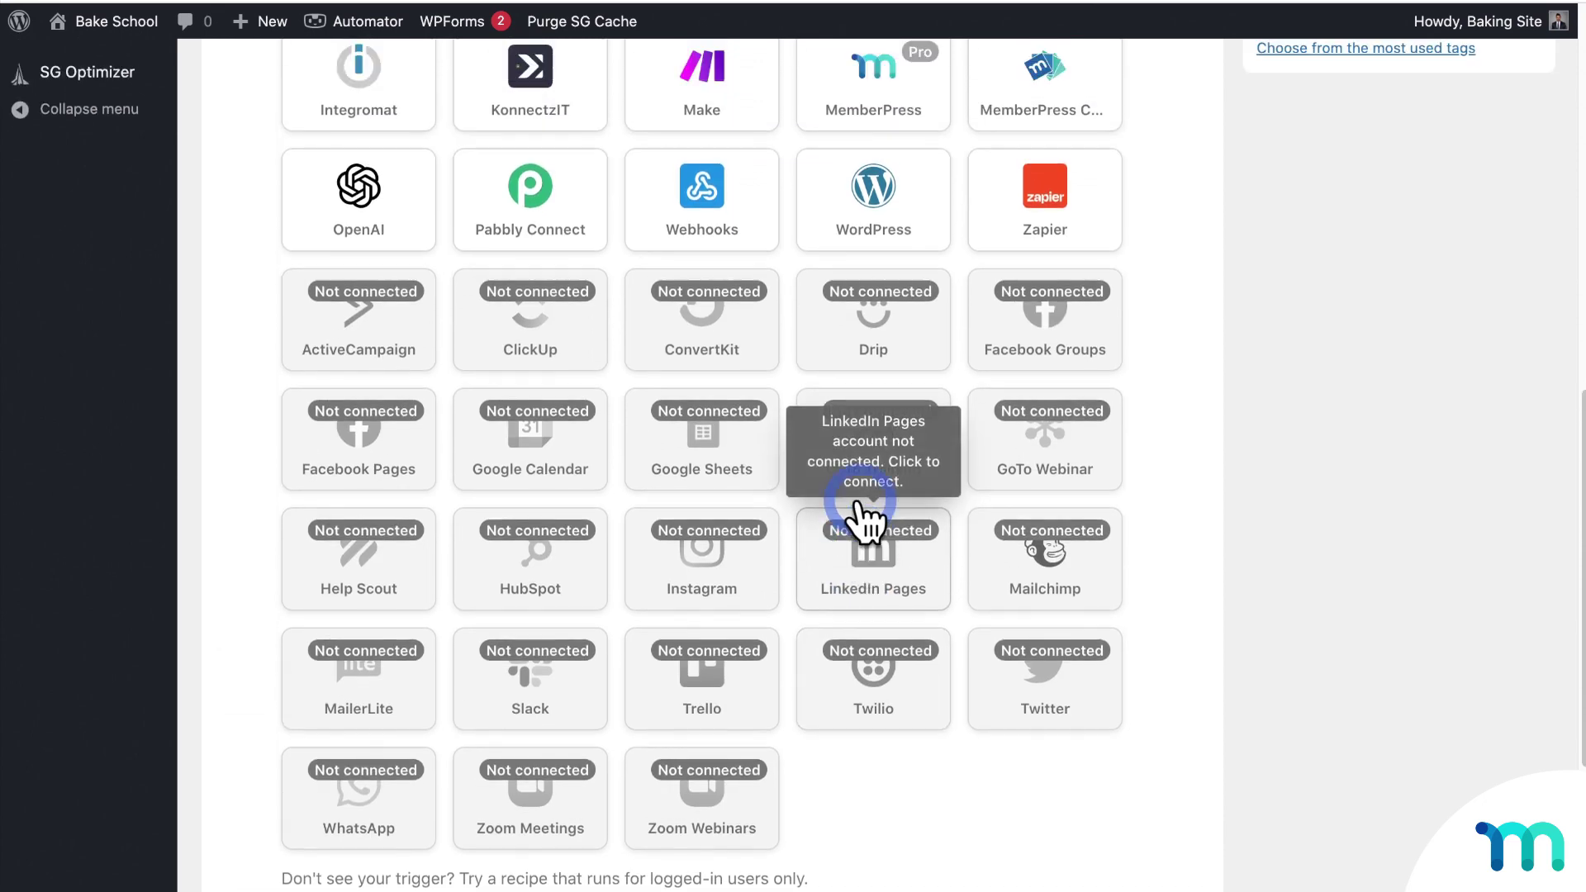
{"action": "left_click", "coordinate": [718, 173]}
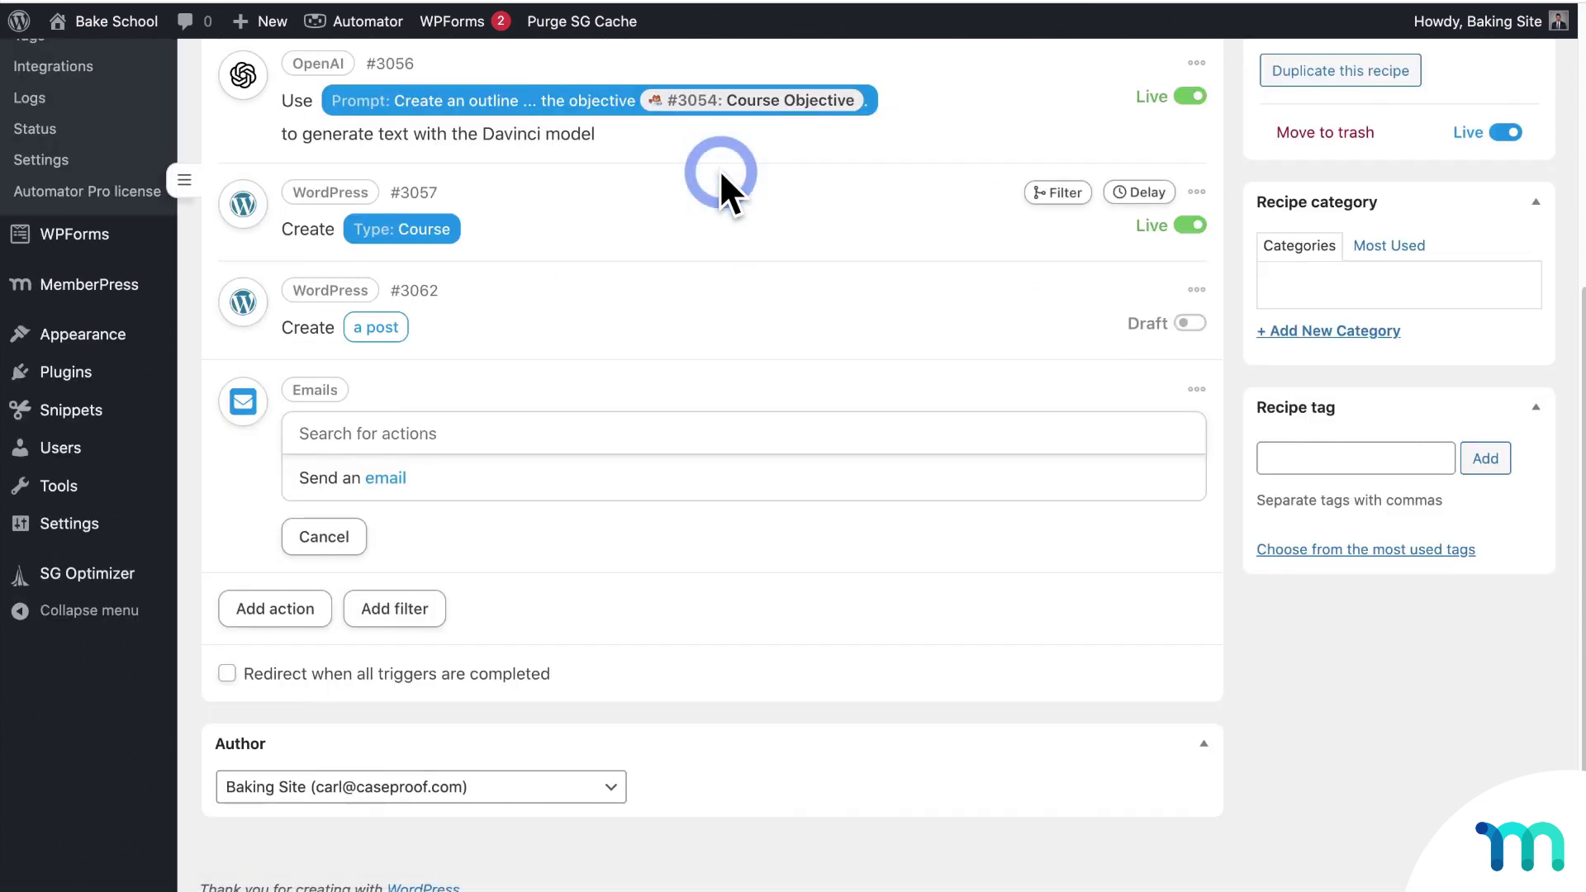
{"action": "left_click", "coordinate": [525, 479]}
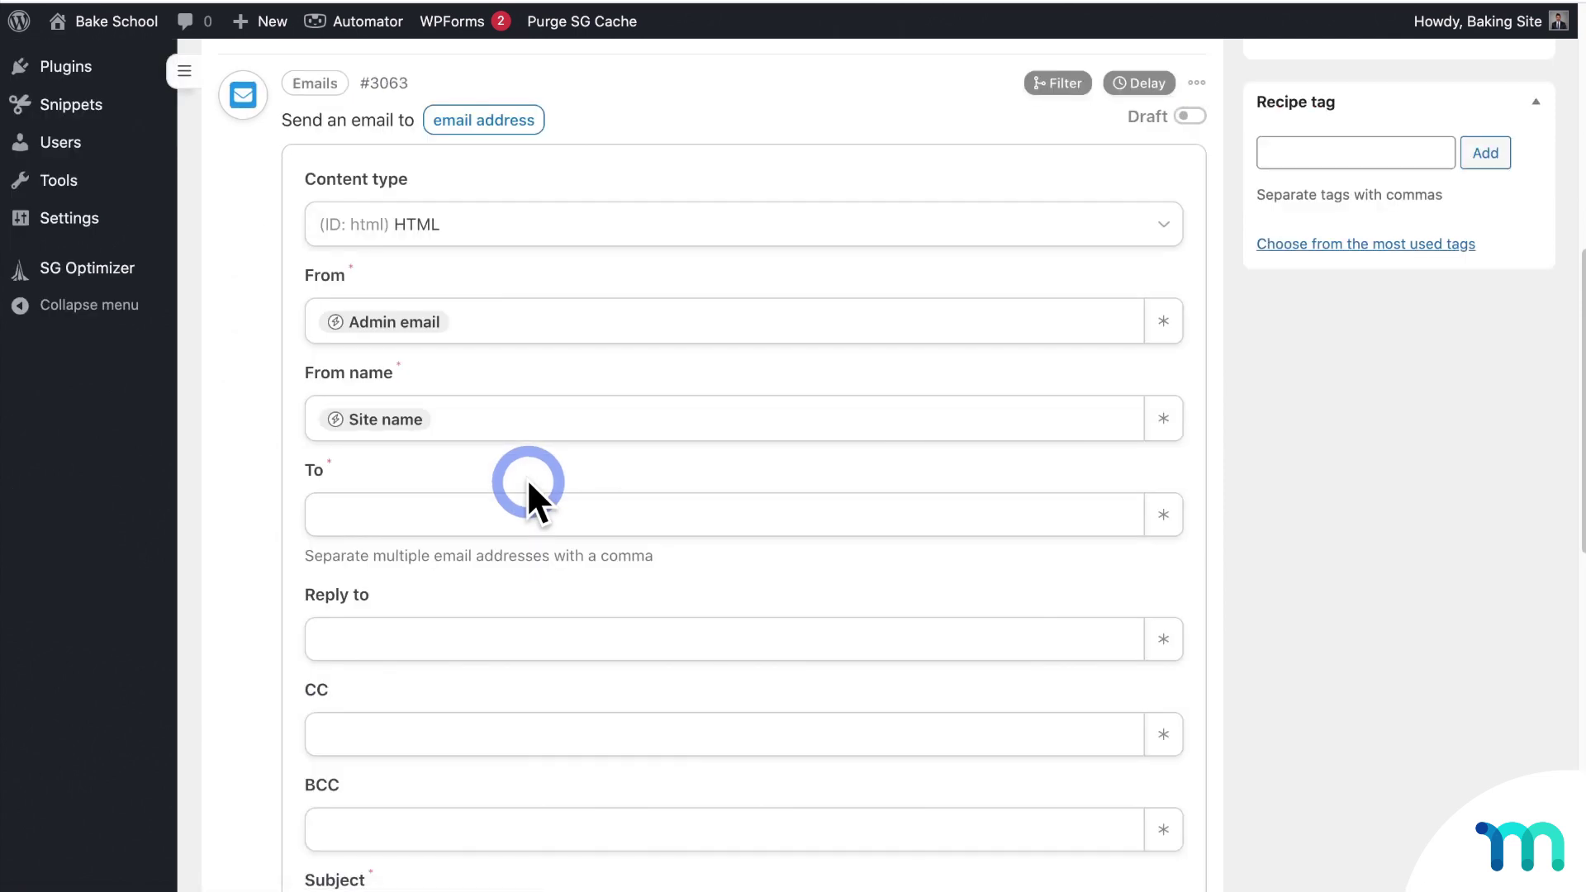
{"action": "left_click", "coordinate": [537, 509]}
{"action": "type", "text": "y"}
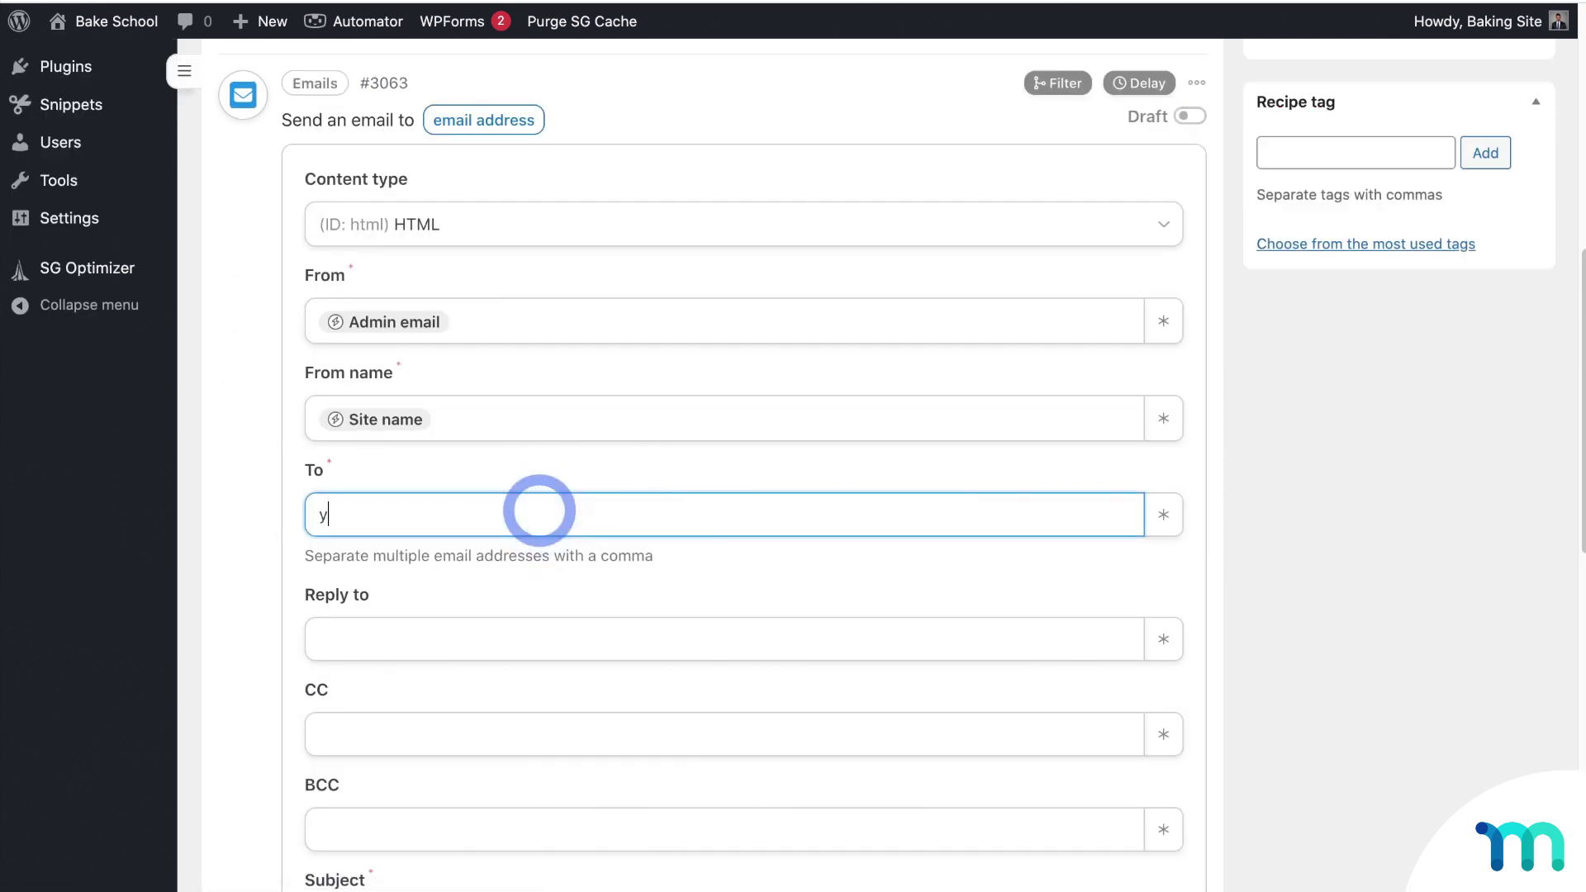
{"action": "type", "text": "ouremail@yoursi"}
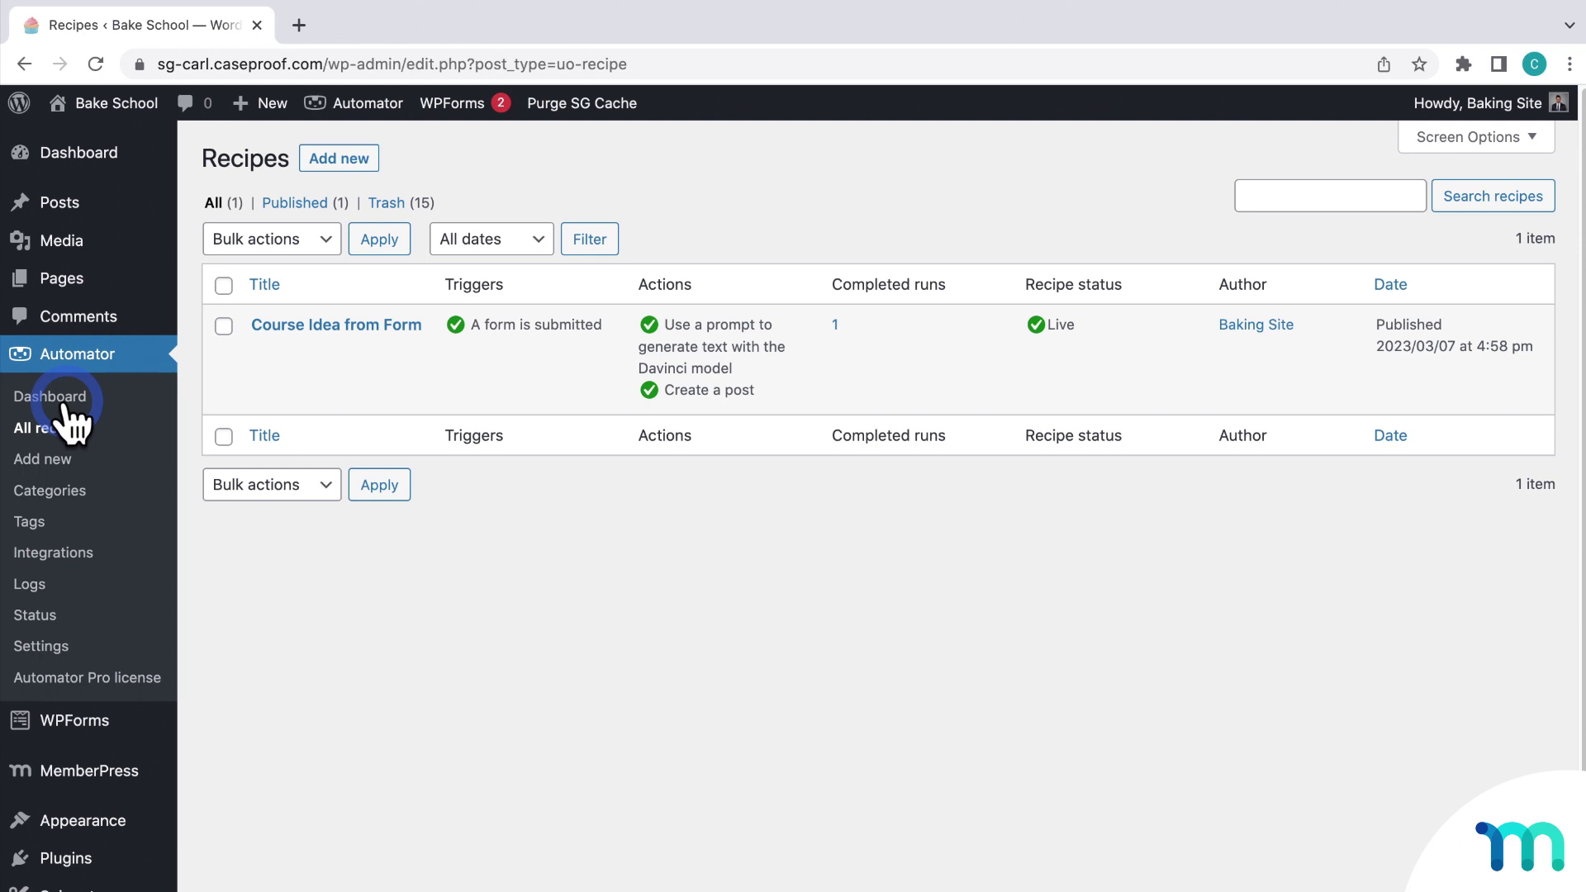
Step: Create a new logged-in-users recipe titled 'Blog Comment Reply'
{"action": "left_click", "coordinate": [322, 161]}
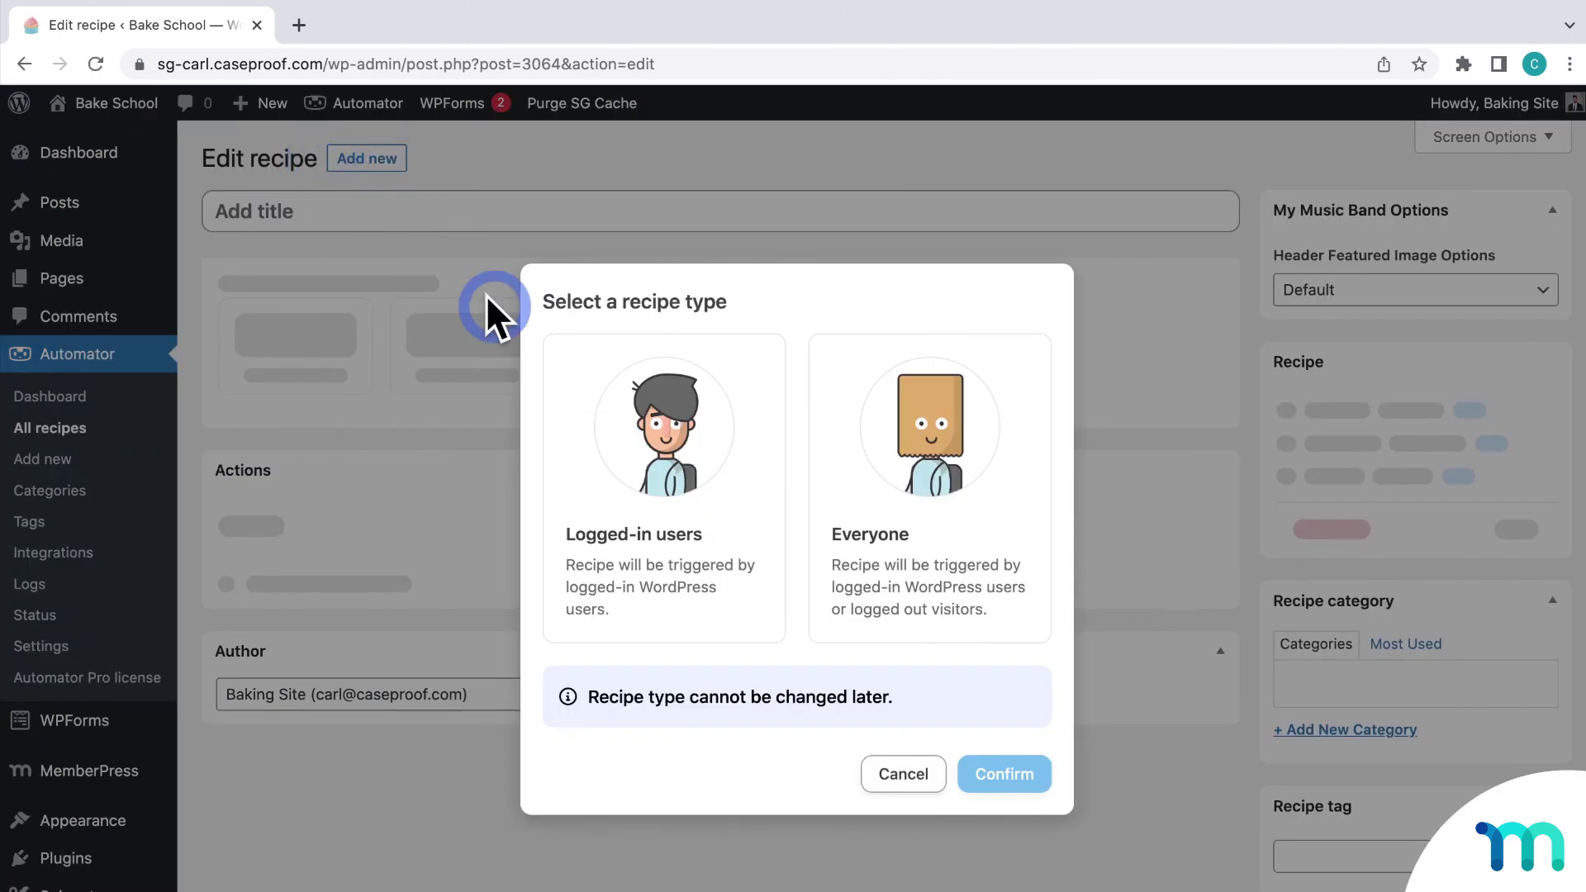
{"action": "left_click", "coordinate": [683, 479]}
{"action": "left_click", "coordinate": [997, 778]}
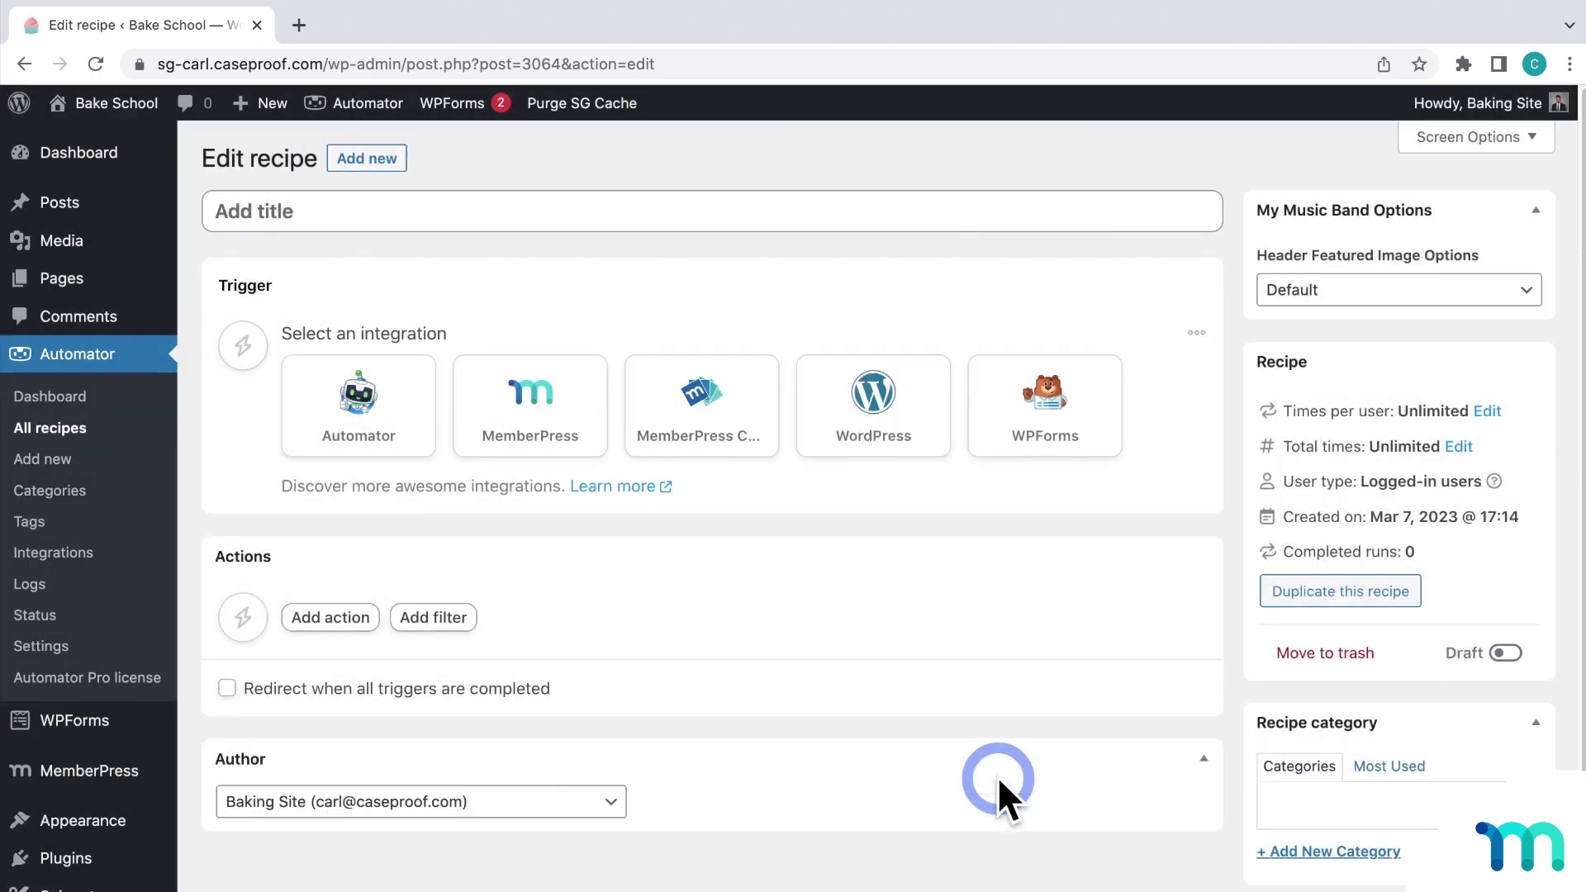
{"action": "left_click", "coordinate": [726, 219]}
{"action": "type", "text": "Blog Comment Reply"}
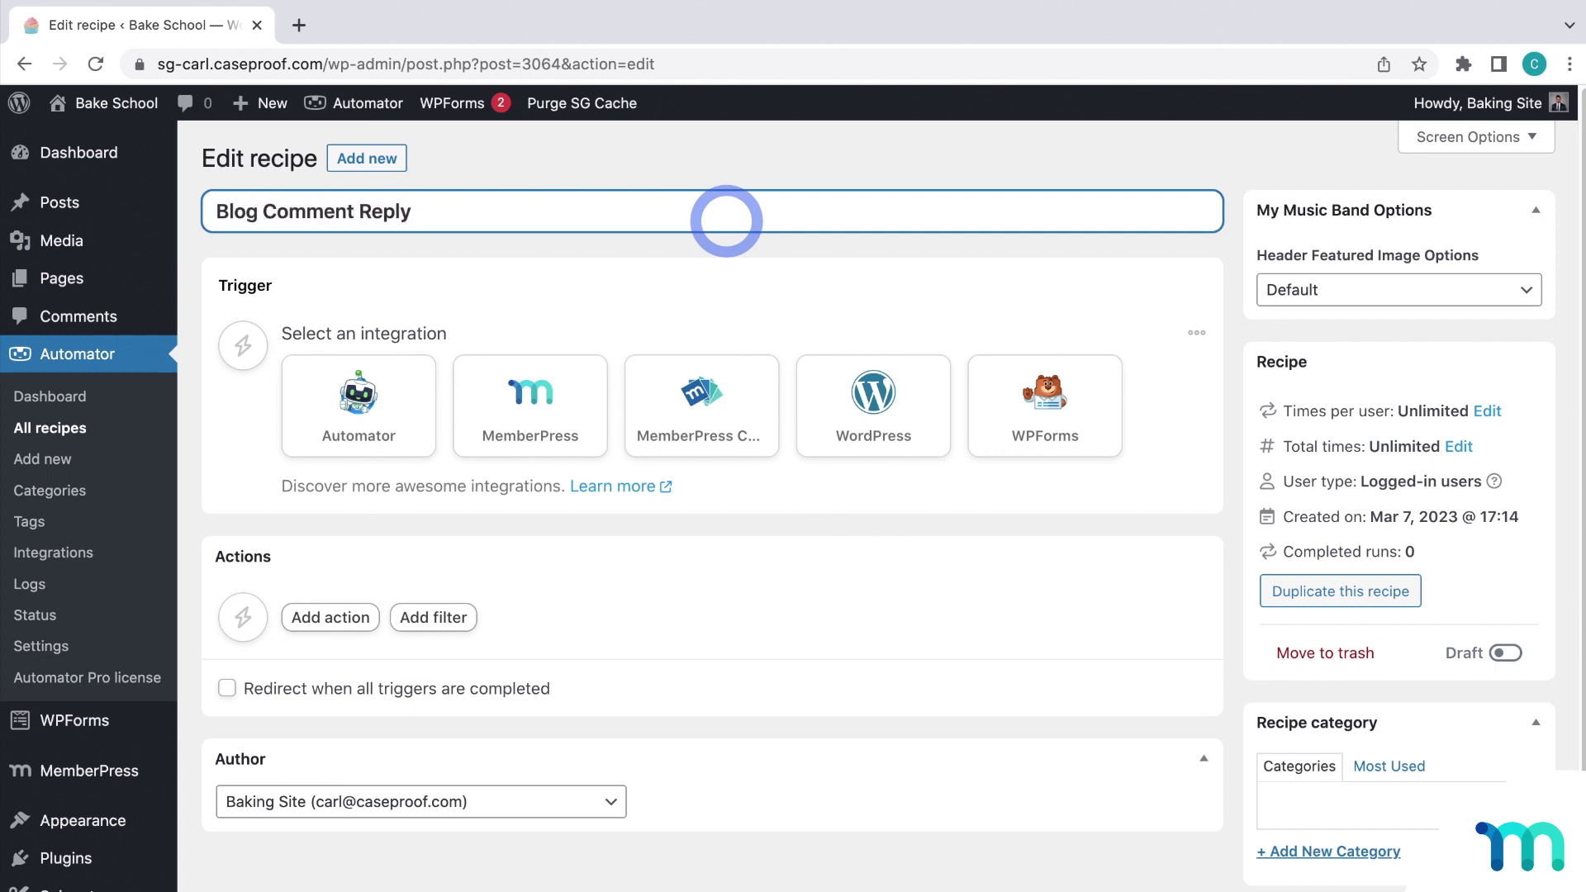
Step: Set the trigger to WordPress: a user's comment on any post is approved, and save it
{"action": "left_click", "coordinate": [870, 411]}
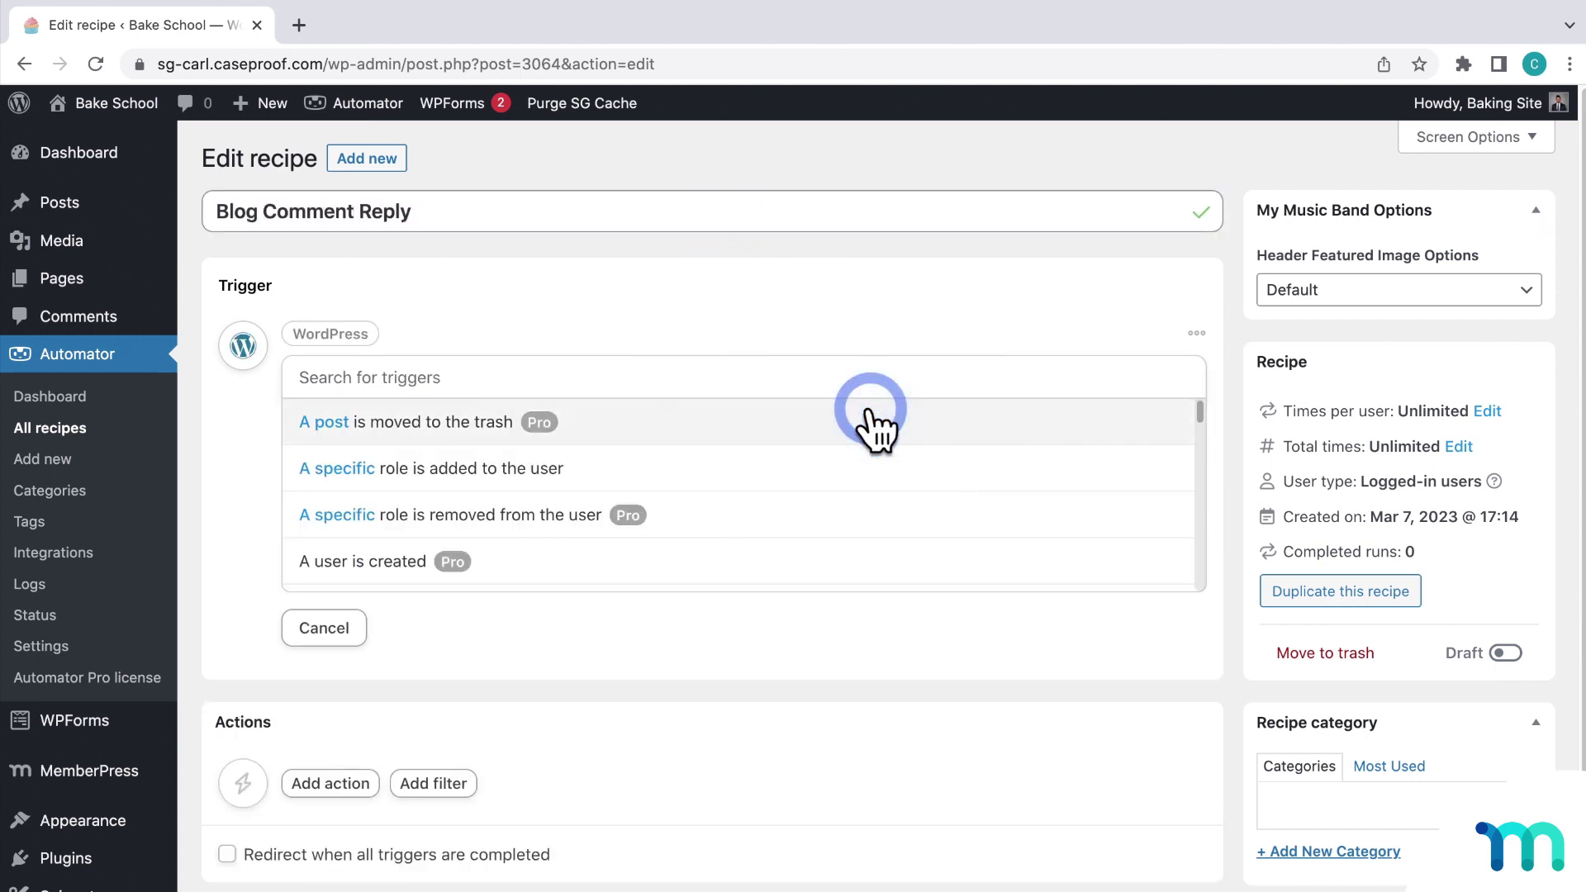
{"action": "left_click", "coordinate": [865, 378]}
{"action": "type", "text": "co"}
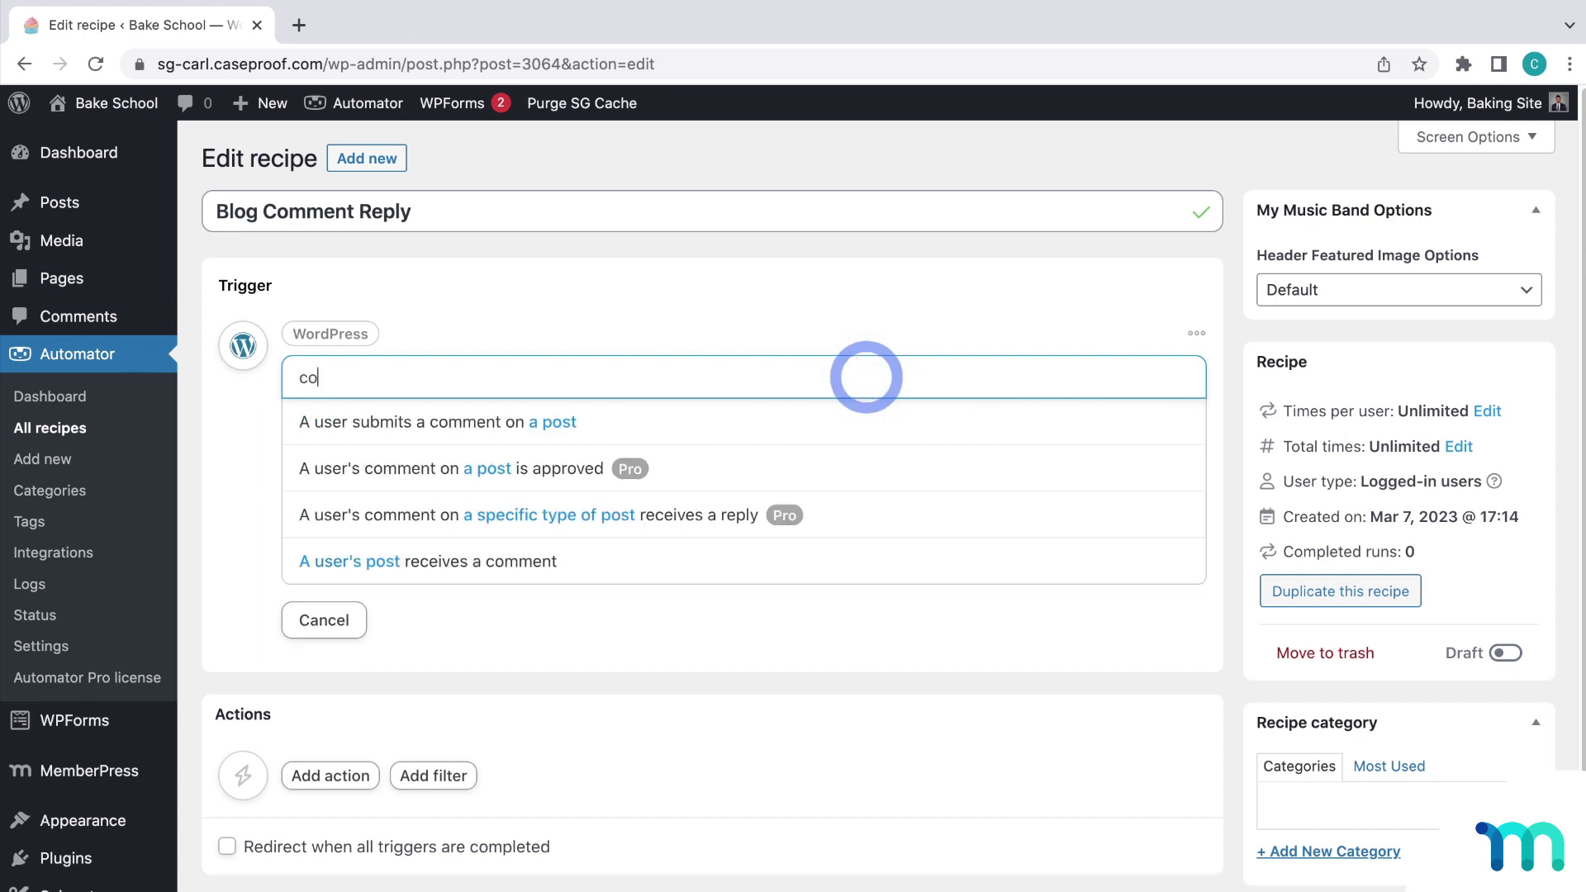
{"action": "type", "text": "mment"}
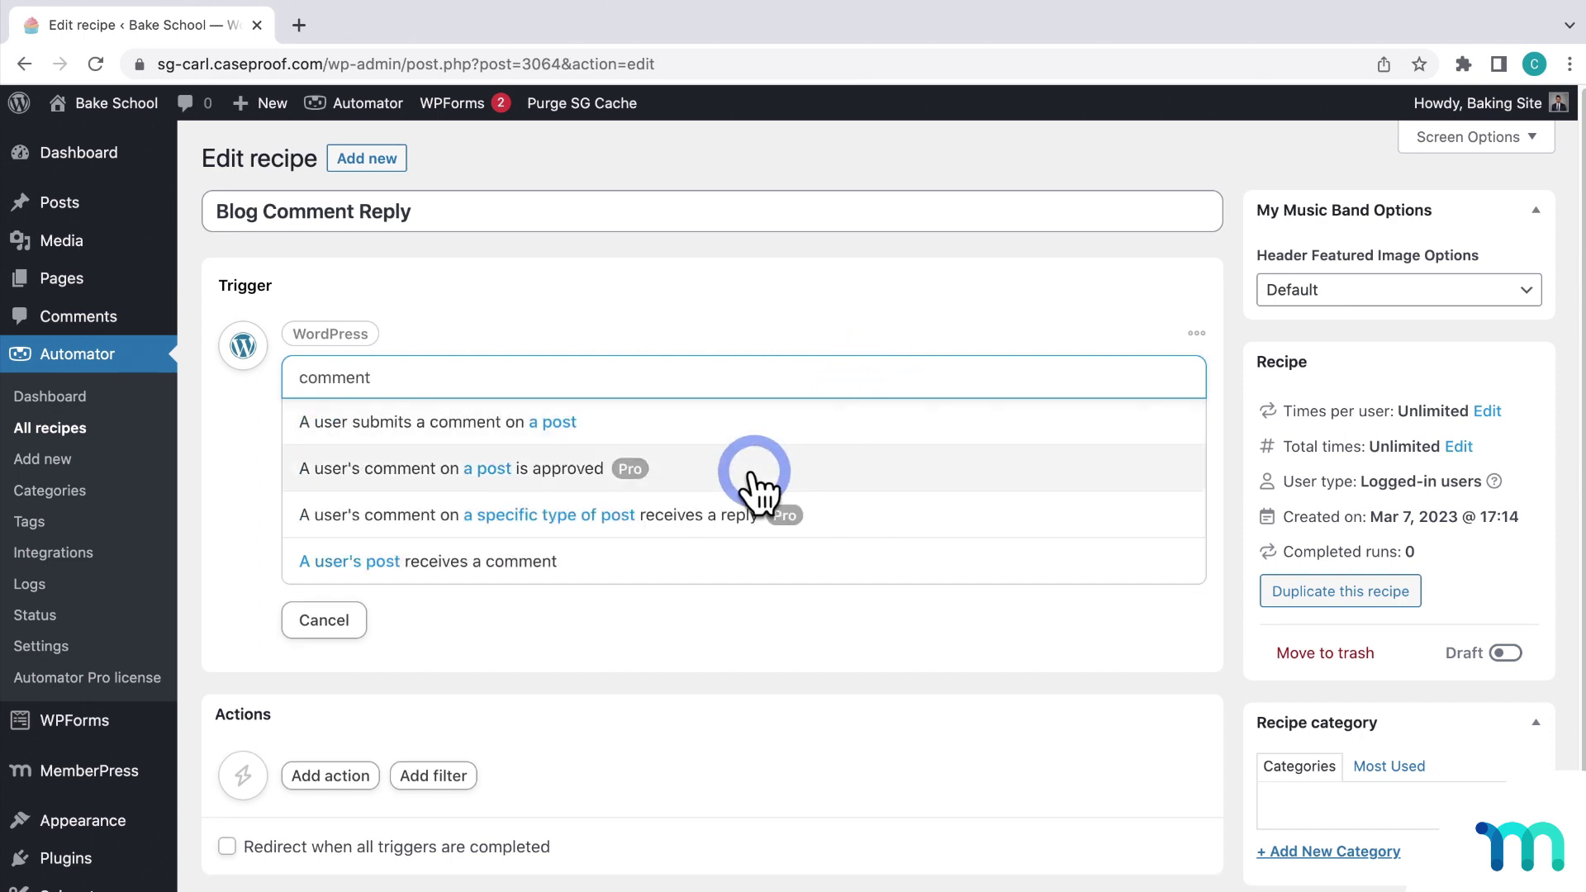
{"action": "left_click", "coordinate": [754, 474]}
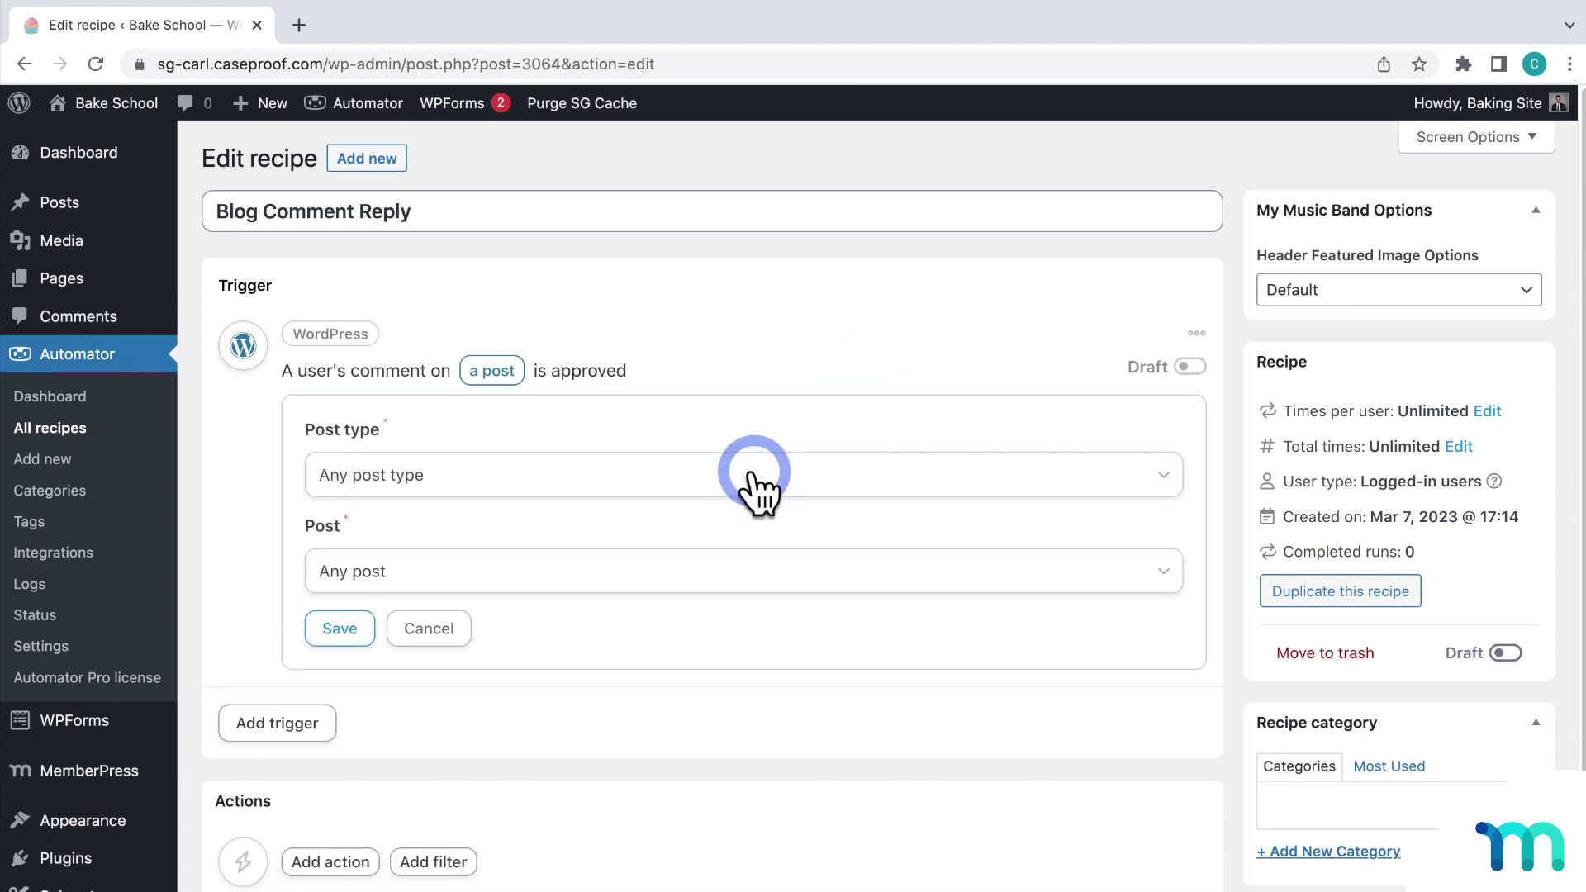
{"action": "left_click", "coordinate": [349, 624]}
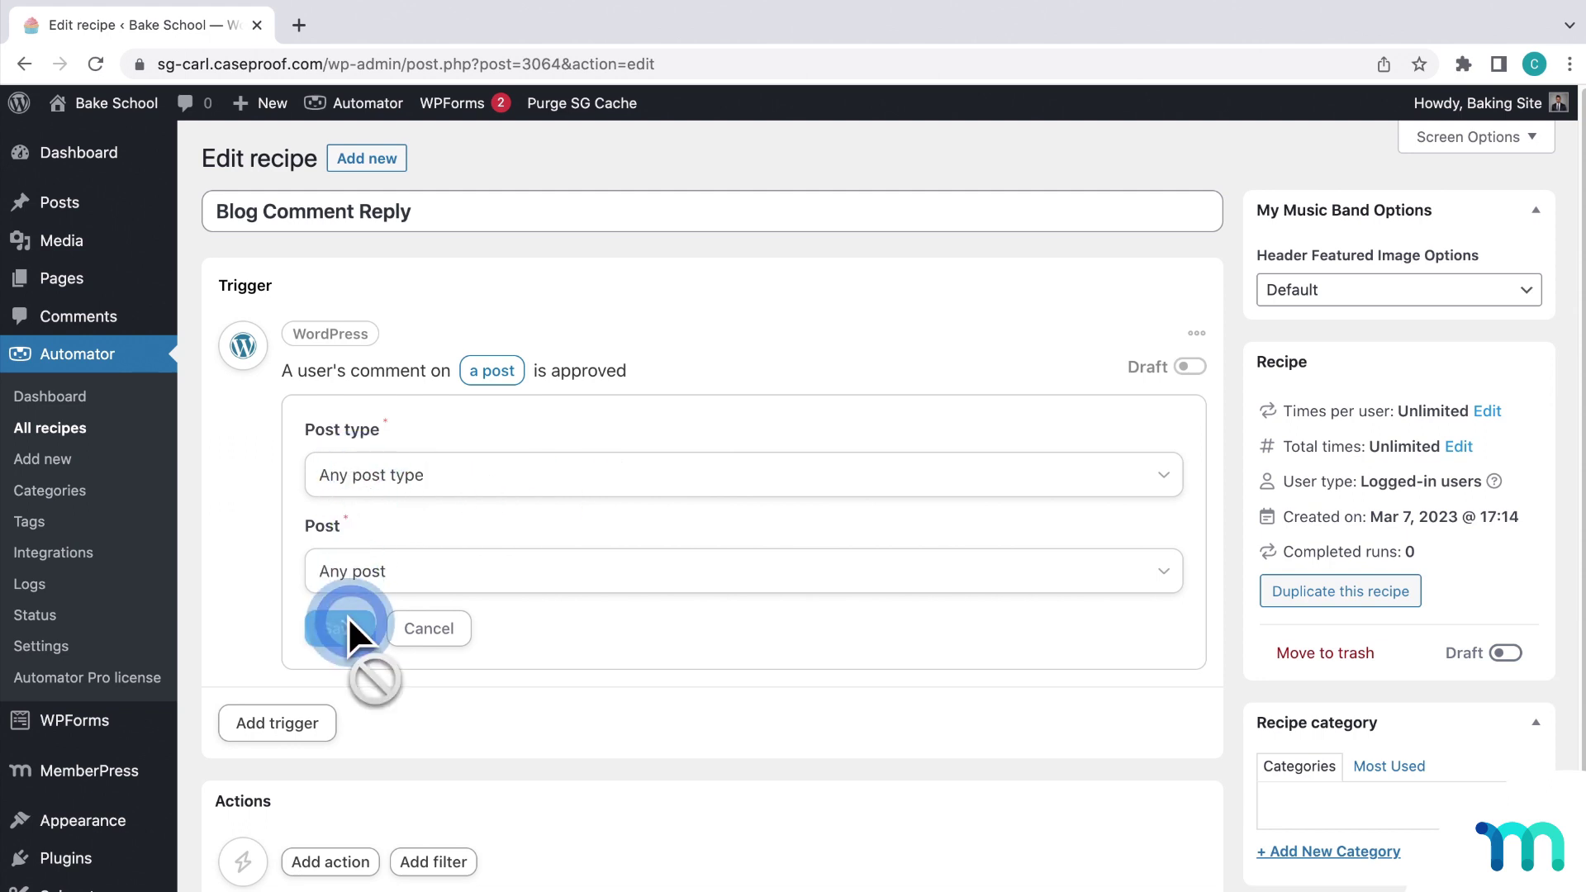
{"action": "left_click", "coordinate": [509, 384]}
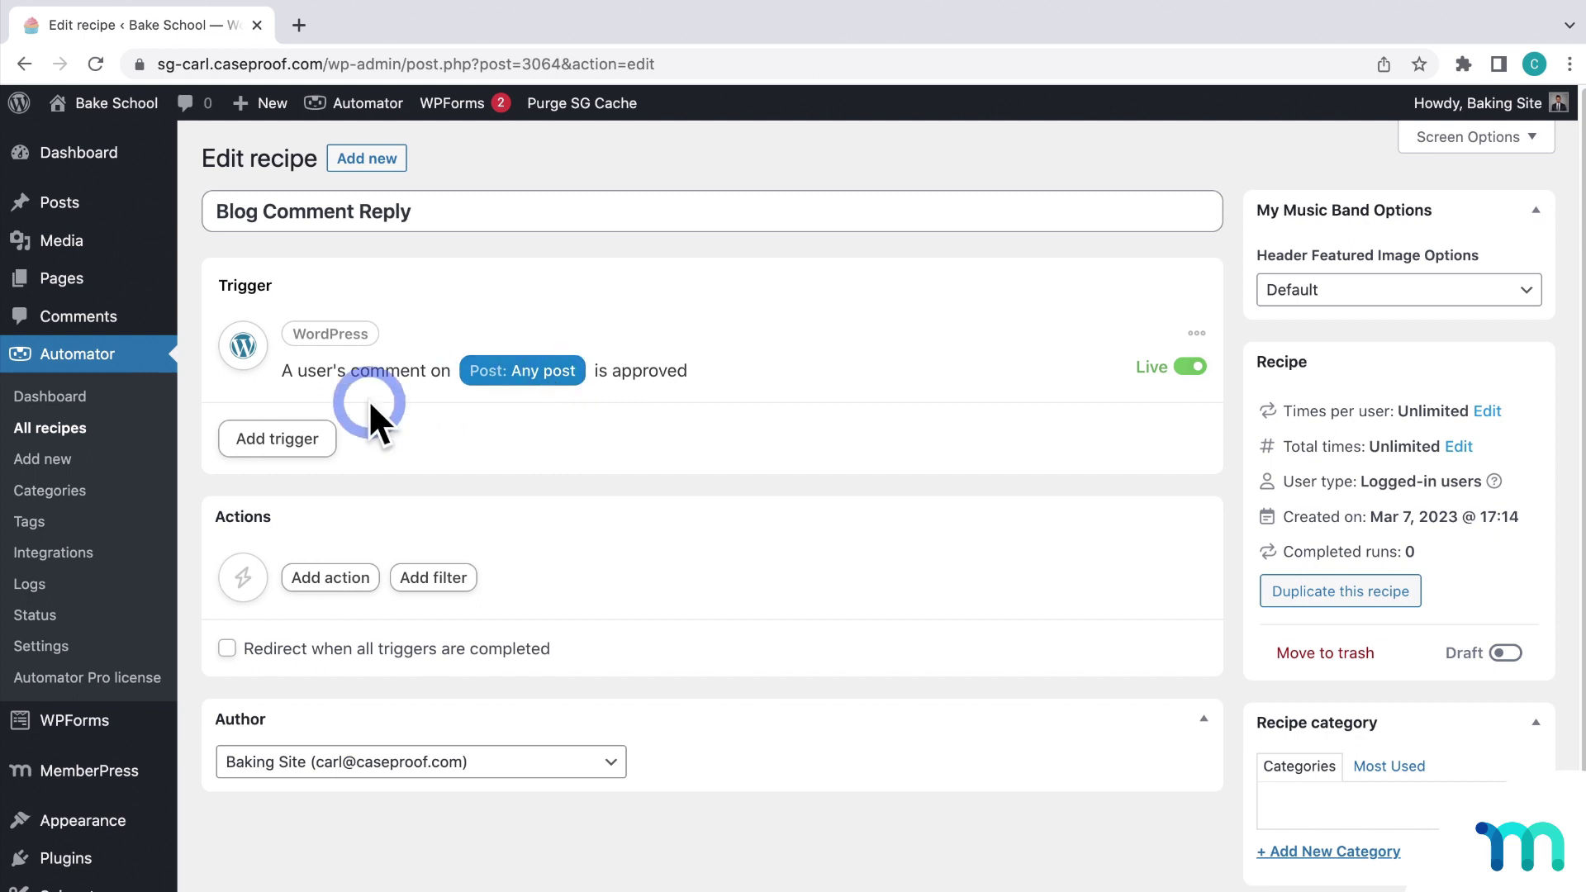
Step: Add an OpenAI Davinci text action with temperature .7 and maximum length 120
{"action": "left_click", "coordinate": [330, 575]}
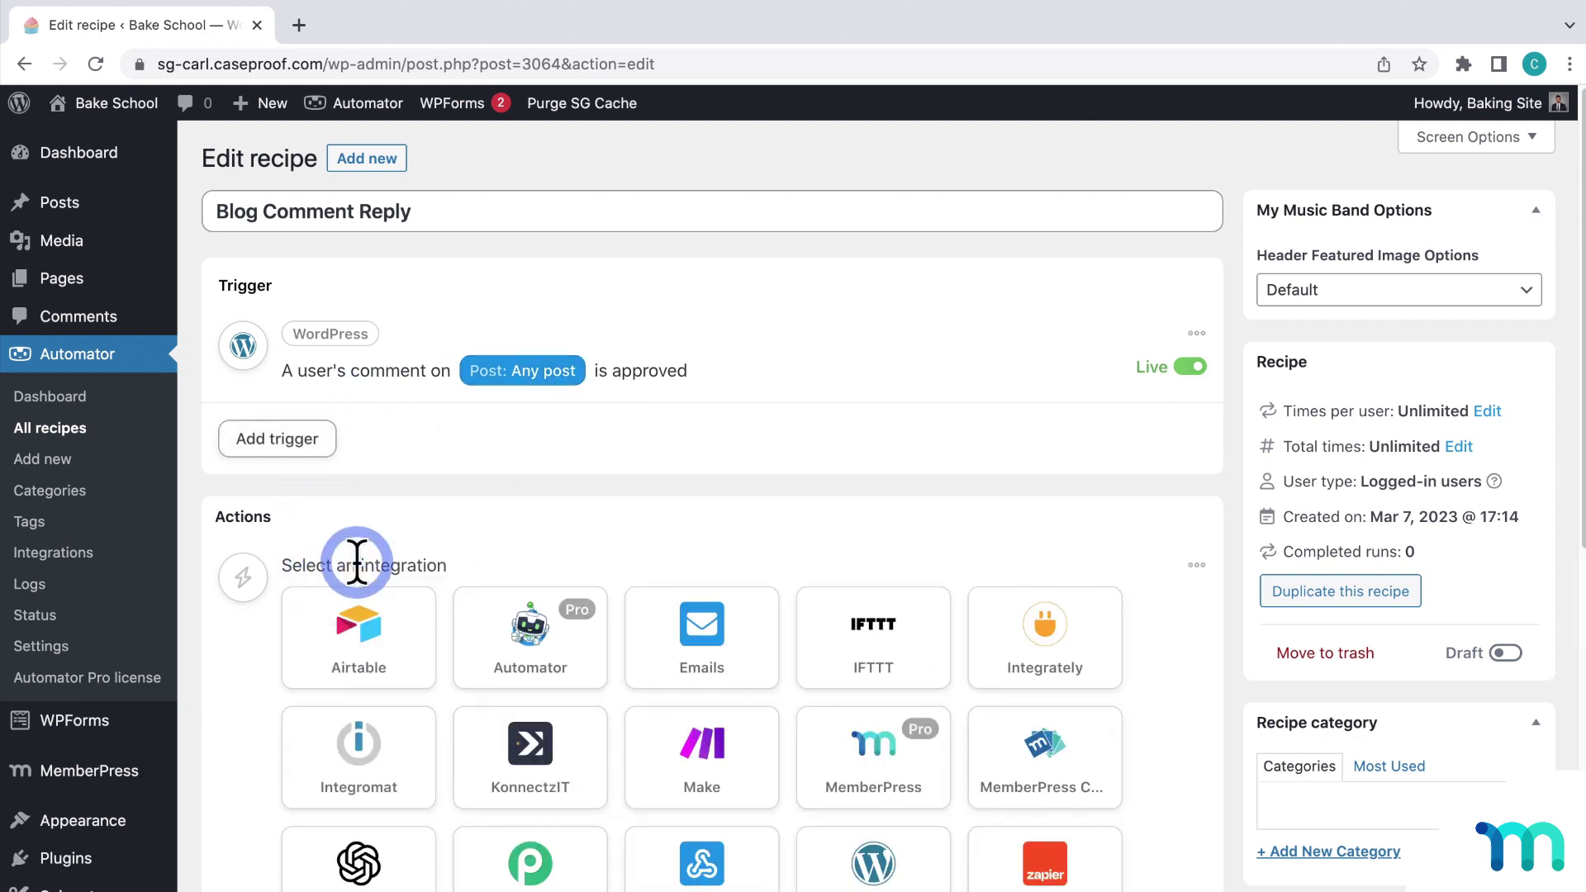
{"action": "scroll", "coordinate": [578, 523], "scroll_direction": "down", "scroll_amount": 2}
{"action": "left_click", "coordinate": [361, 866]}
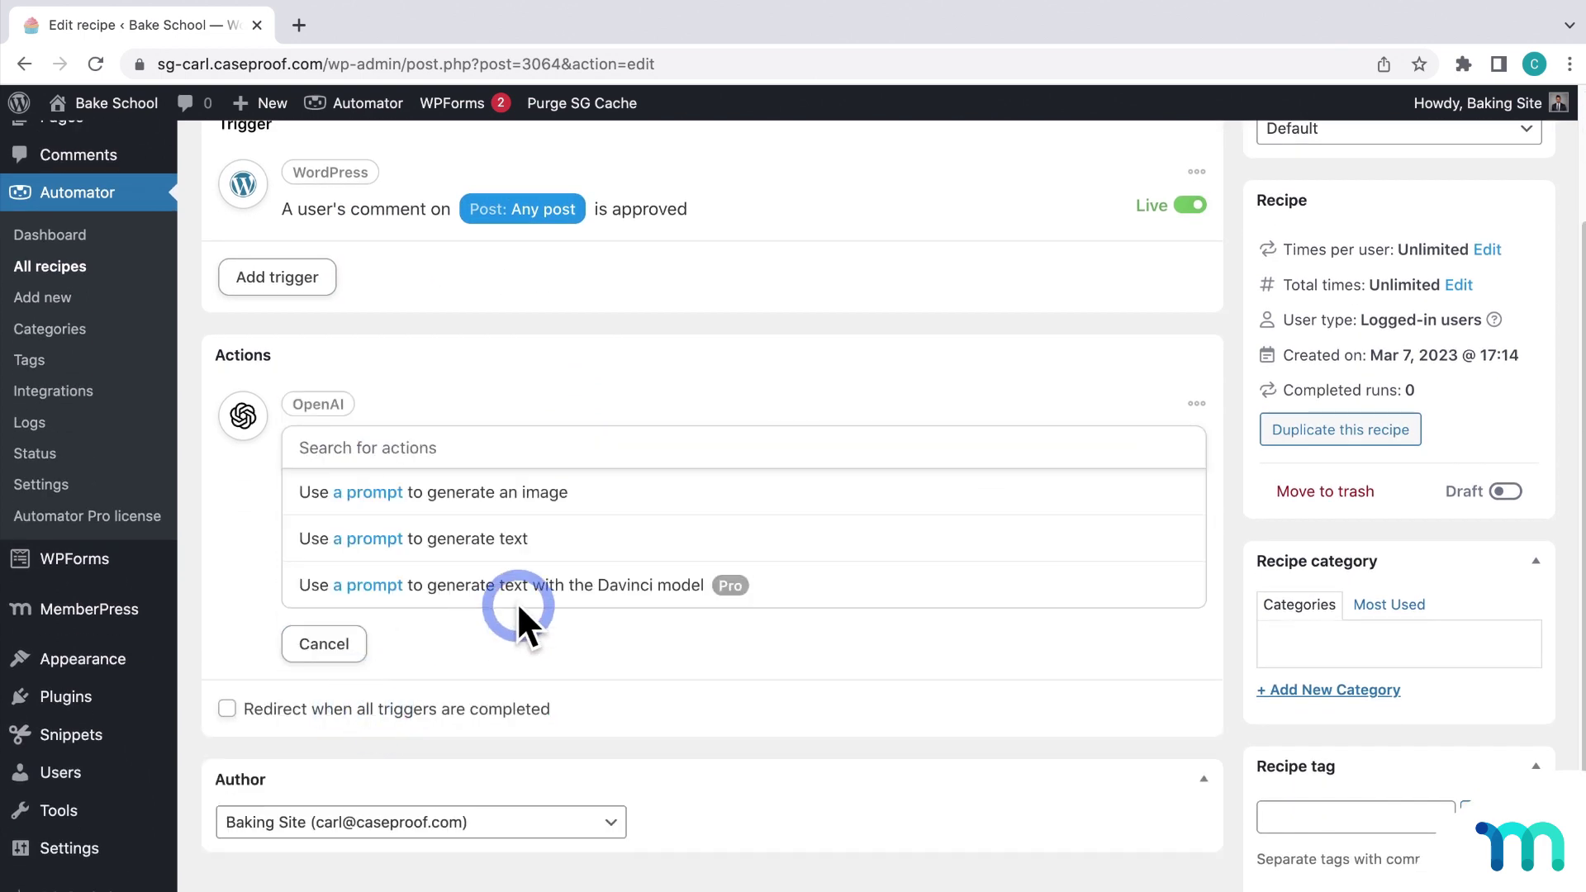
{"action": "left_click", "coordinate": [630, 585]}
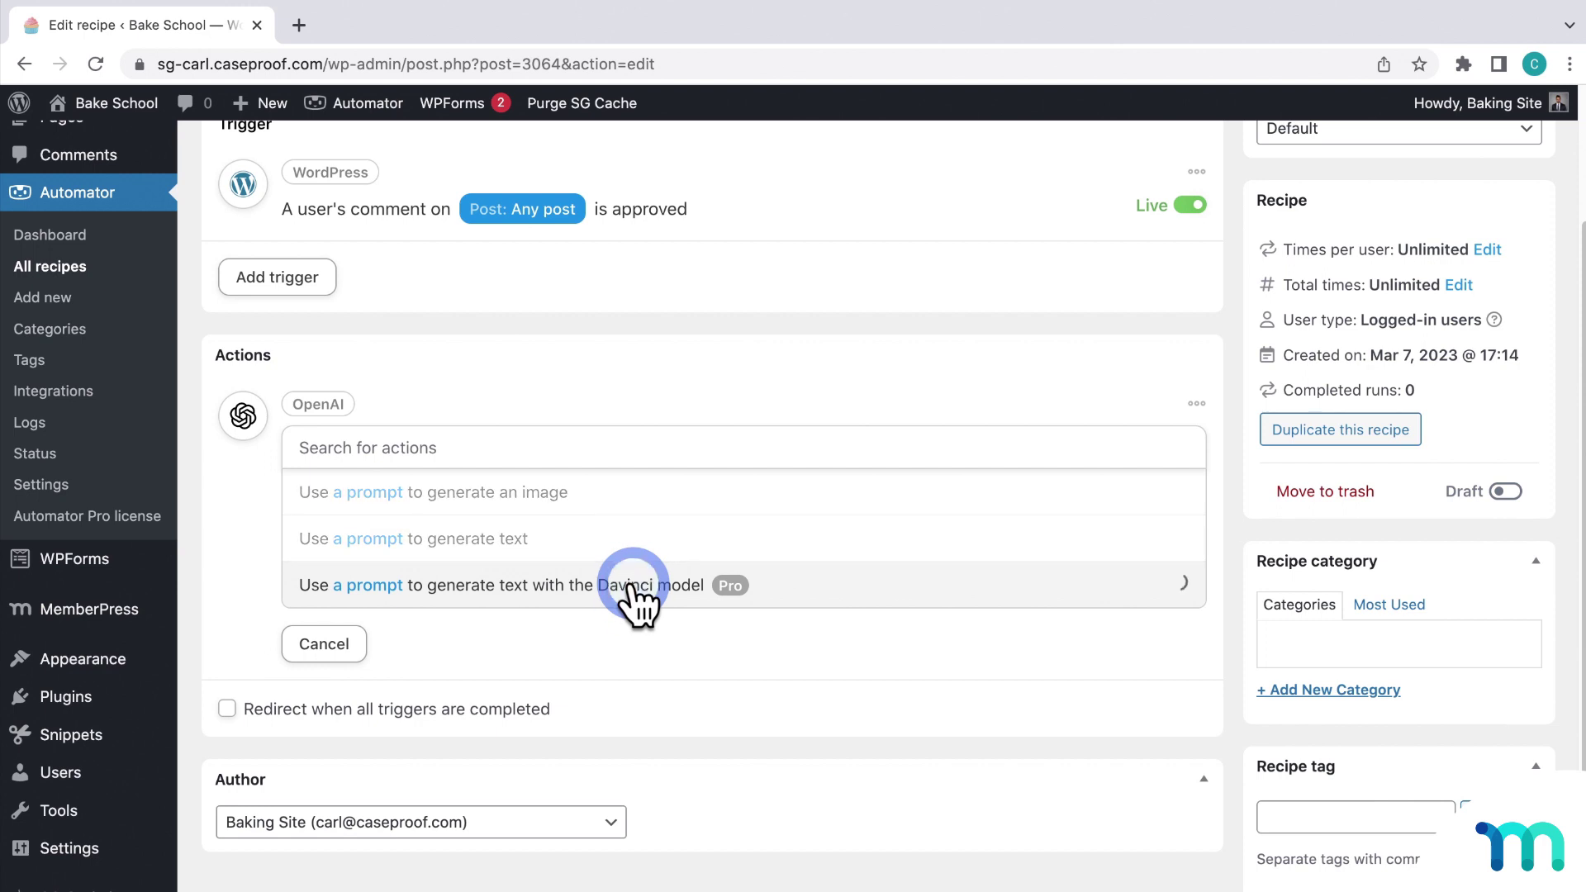
{"action": "left_click", "coordinate": [596, 552]}
{"action": "type", "text": ".7"}
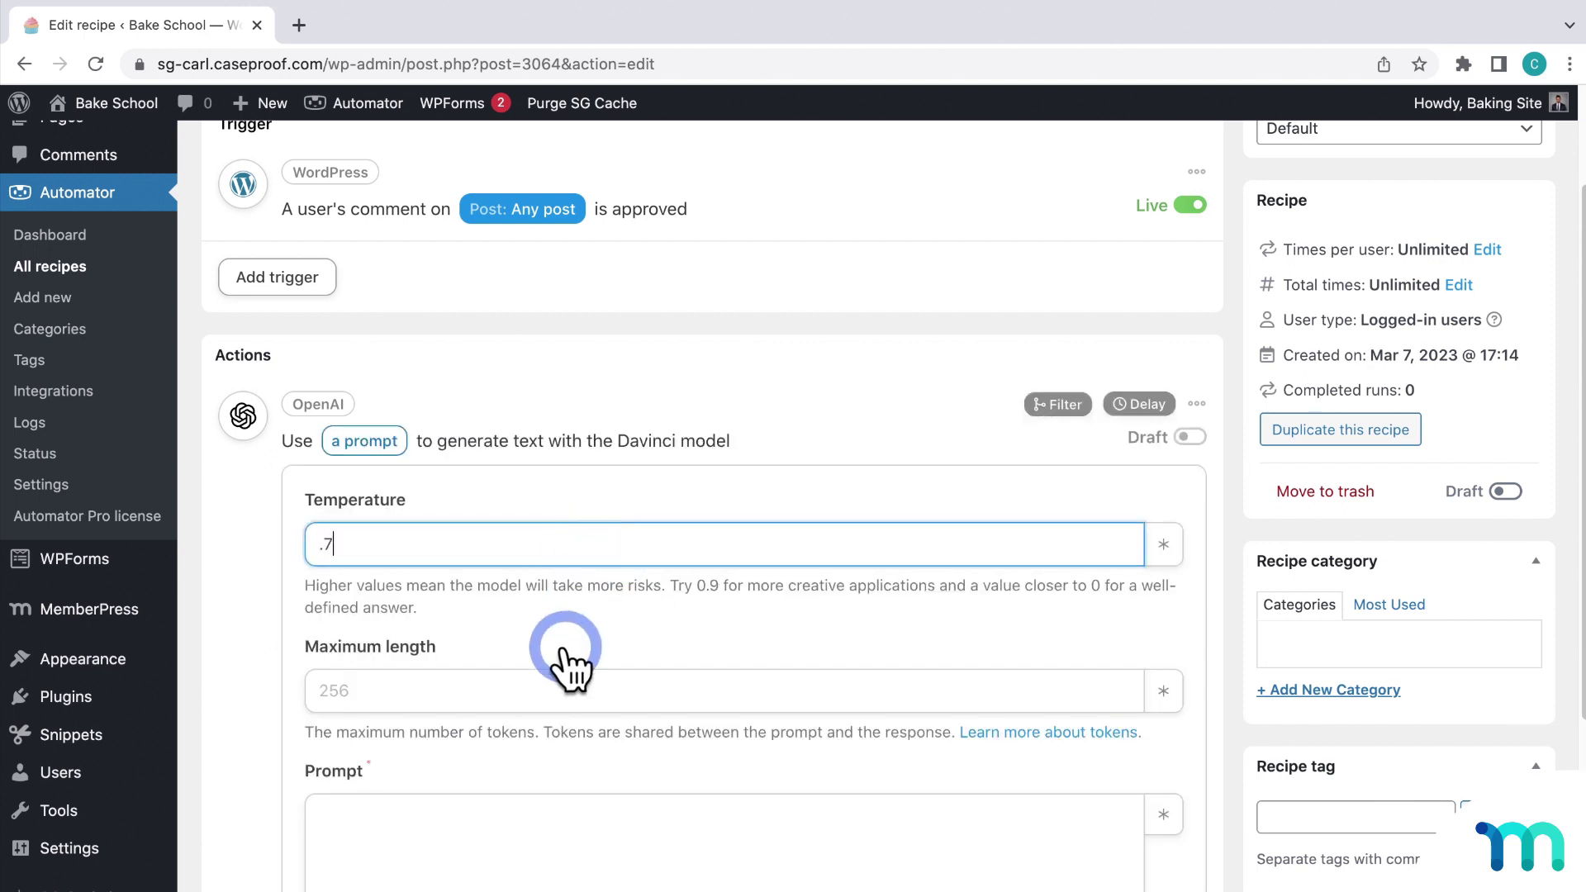
{"action": "left_click", "coordinate": [568, 682]}
{"action": "type", "text": "12"}
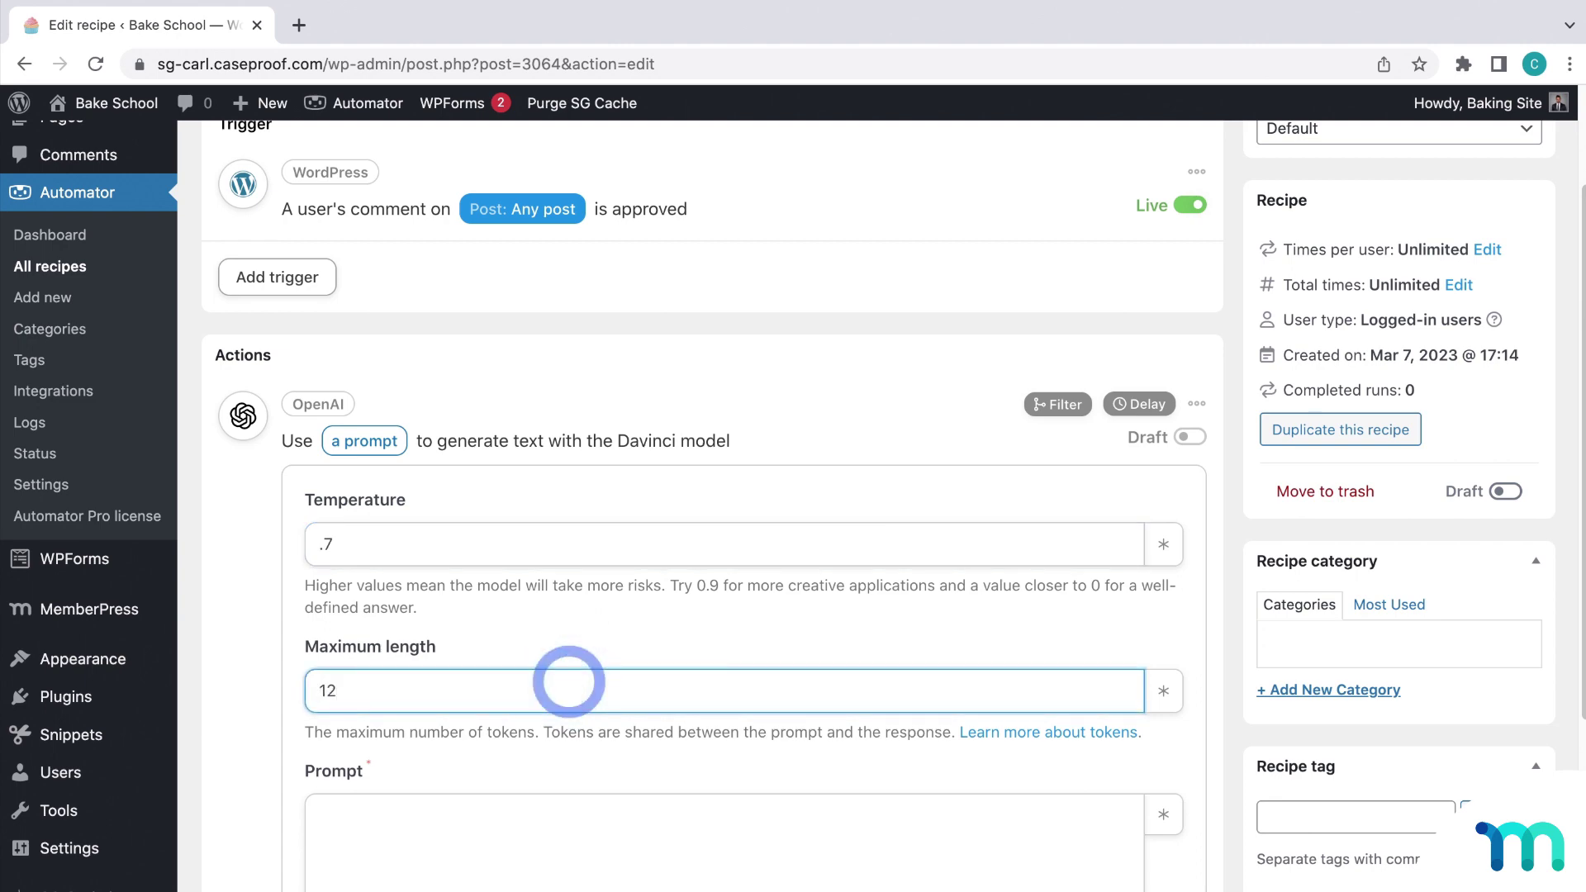
{"action": "type", "text": "0"}
Step: Write the prompt 'Write a blog post comment reply to' plus the Comment content token and '. Address the comment'
{"action": "scroll", "coordinate": [608, 733], "scroll_direction": "down", "scroll_amount": 5}
{"action": "left_click", "coordinate": [679, 521]}
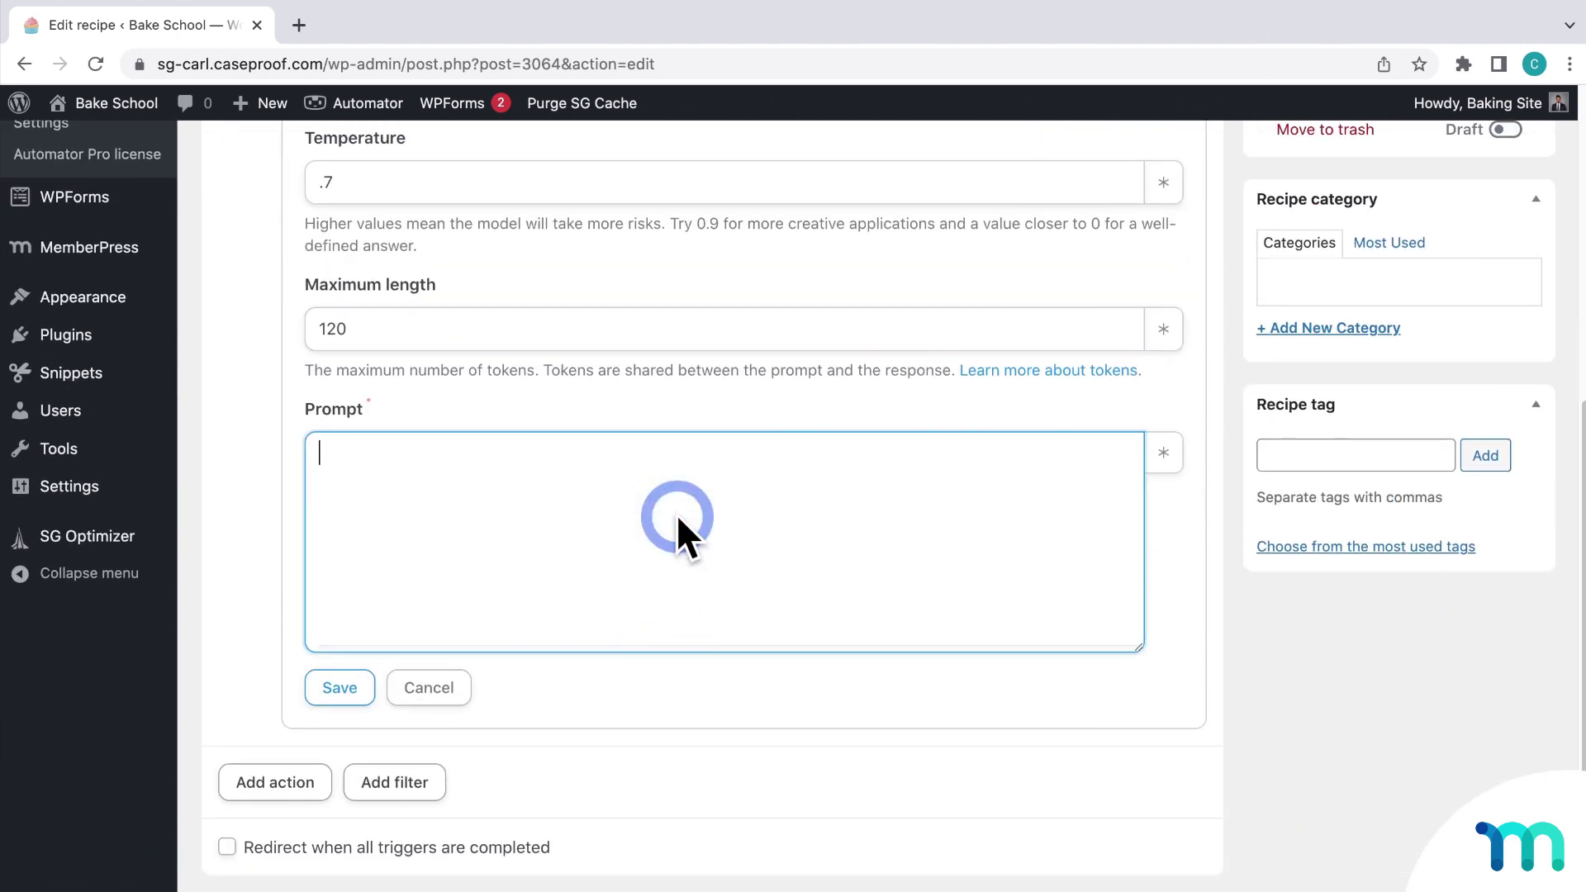
{"action": "type", "text": "Write a blog"}
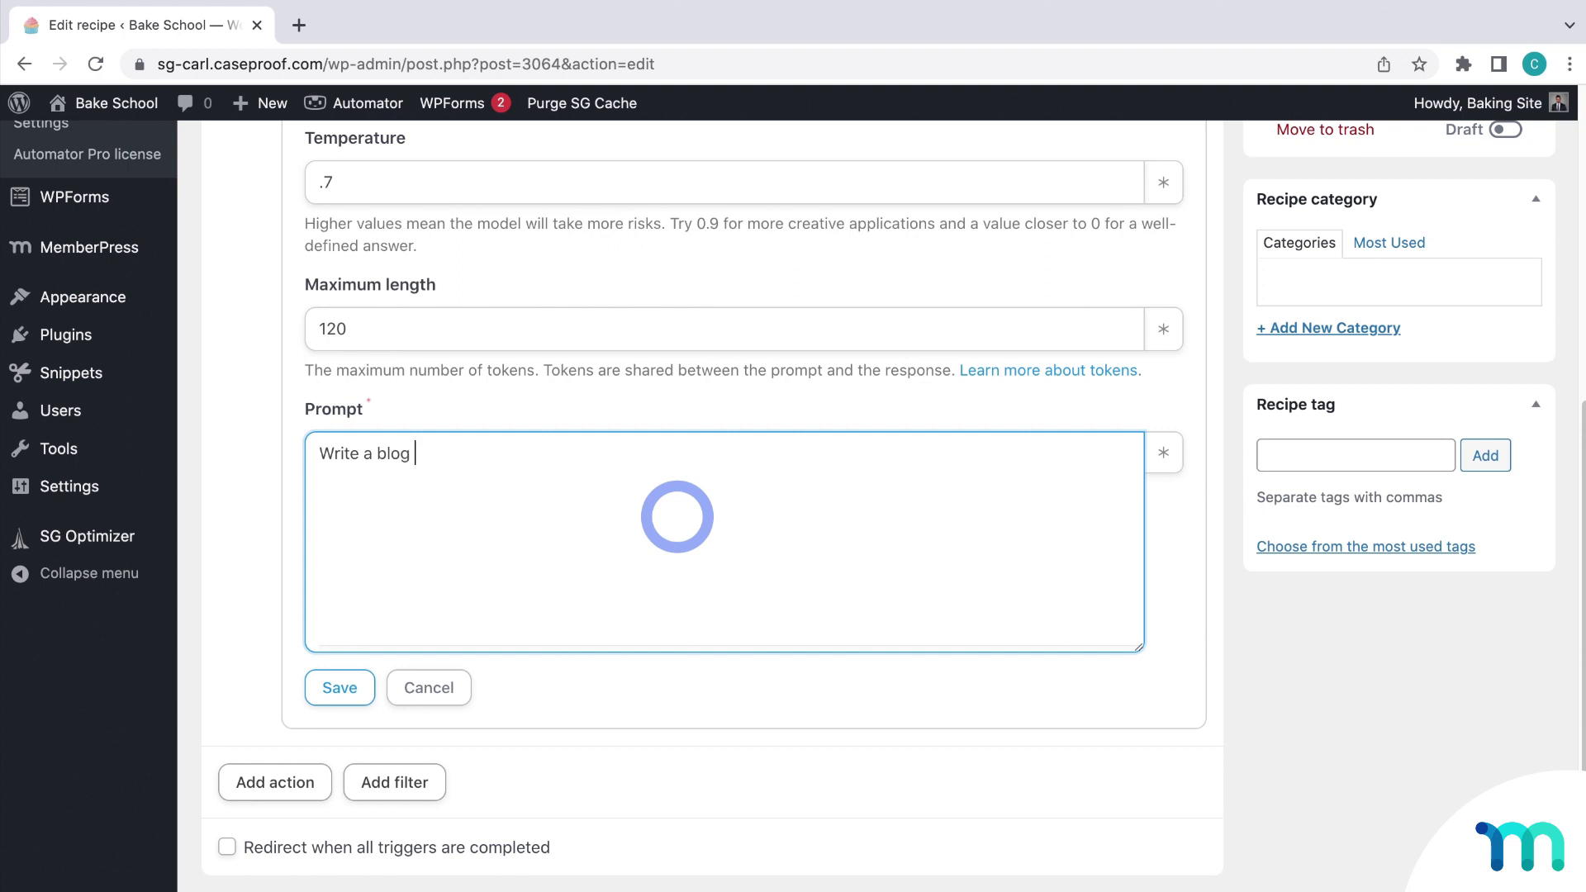
{"action": "type", "text": " post comment rep"}
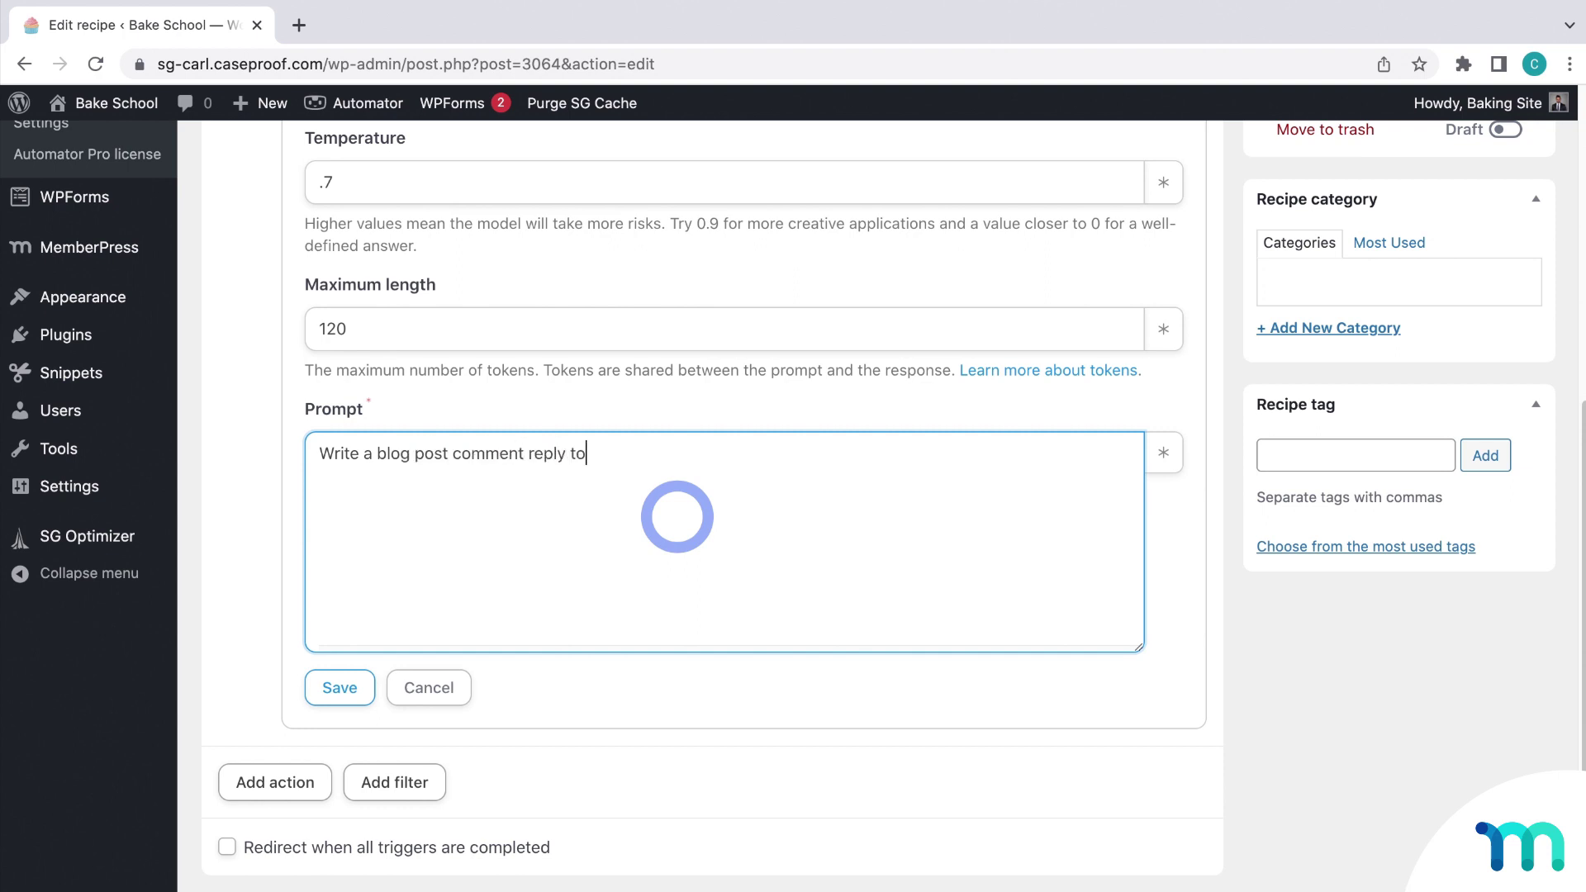
{"action": "type", "text": "ly to"}
{"action": "left_click", "coordinate": [1163, 453]}
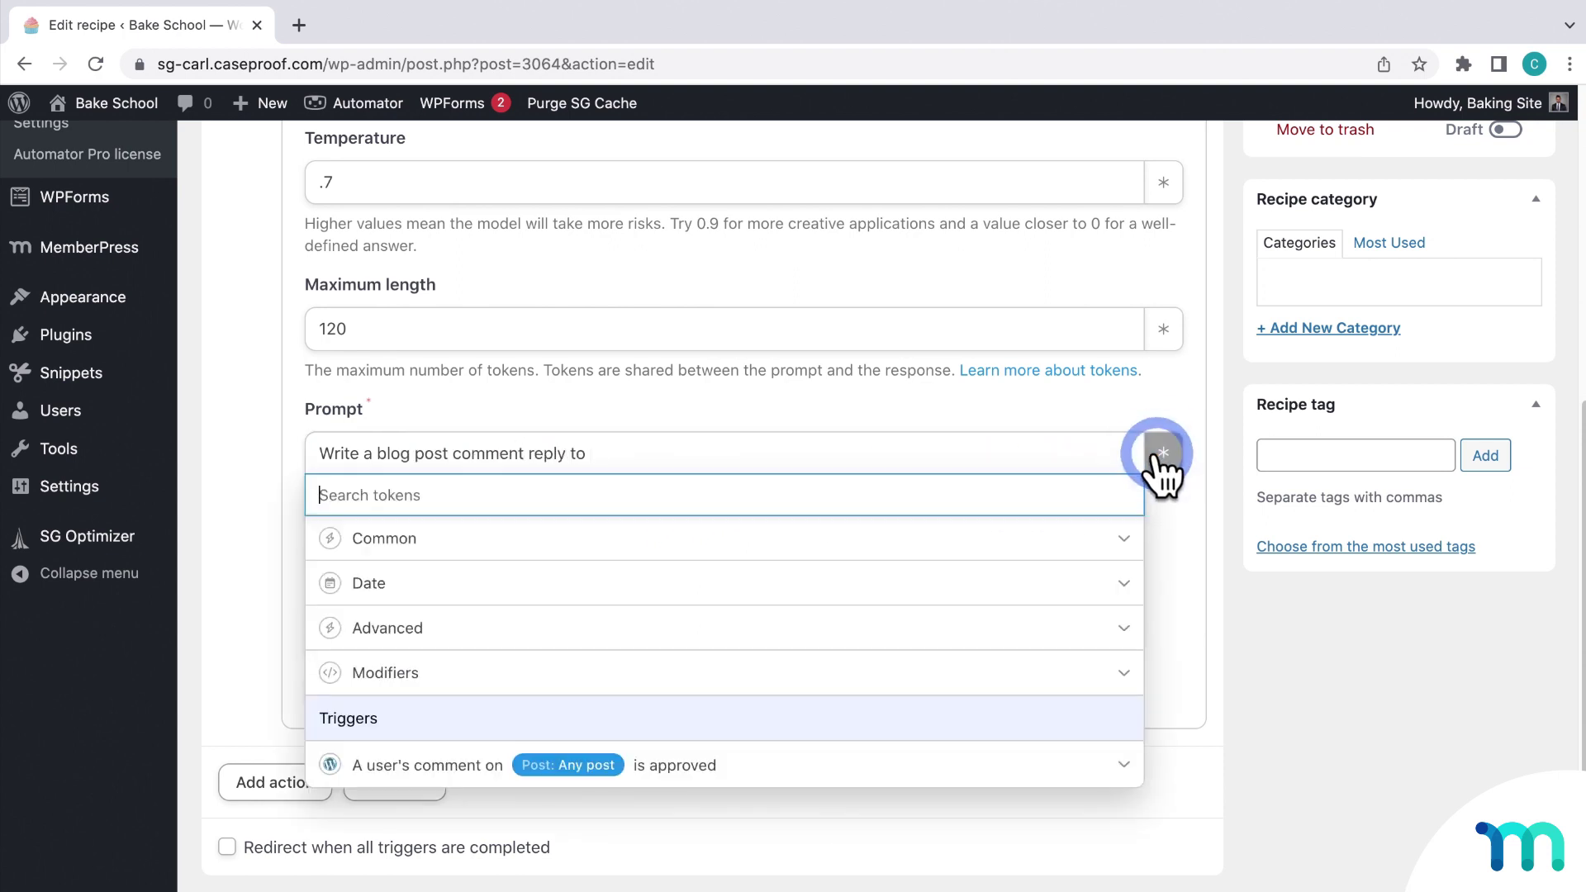
{"action": "left_click", "coordinate": [739, 760]}
{"action": "scroll", "coordinate": [736, 796], "scroll_direction": "down", "scroll_amount": 3}
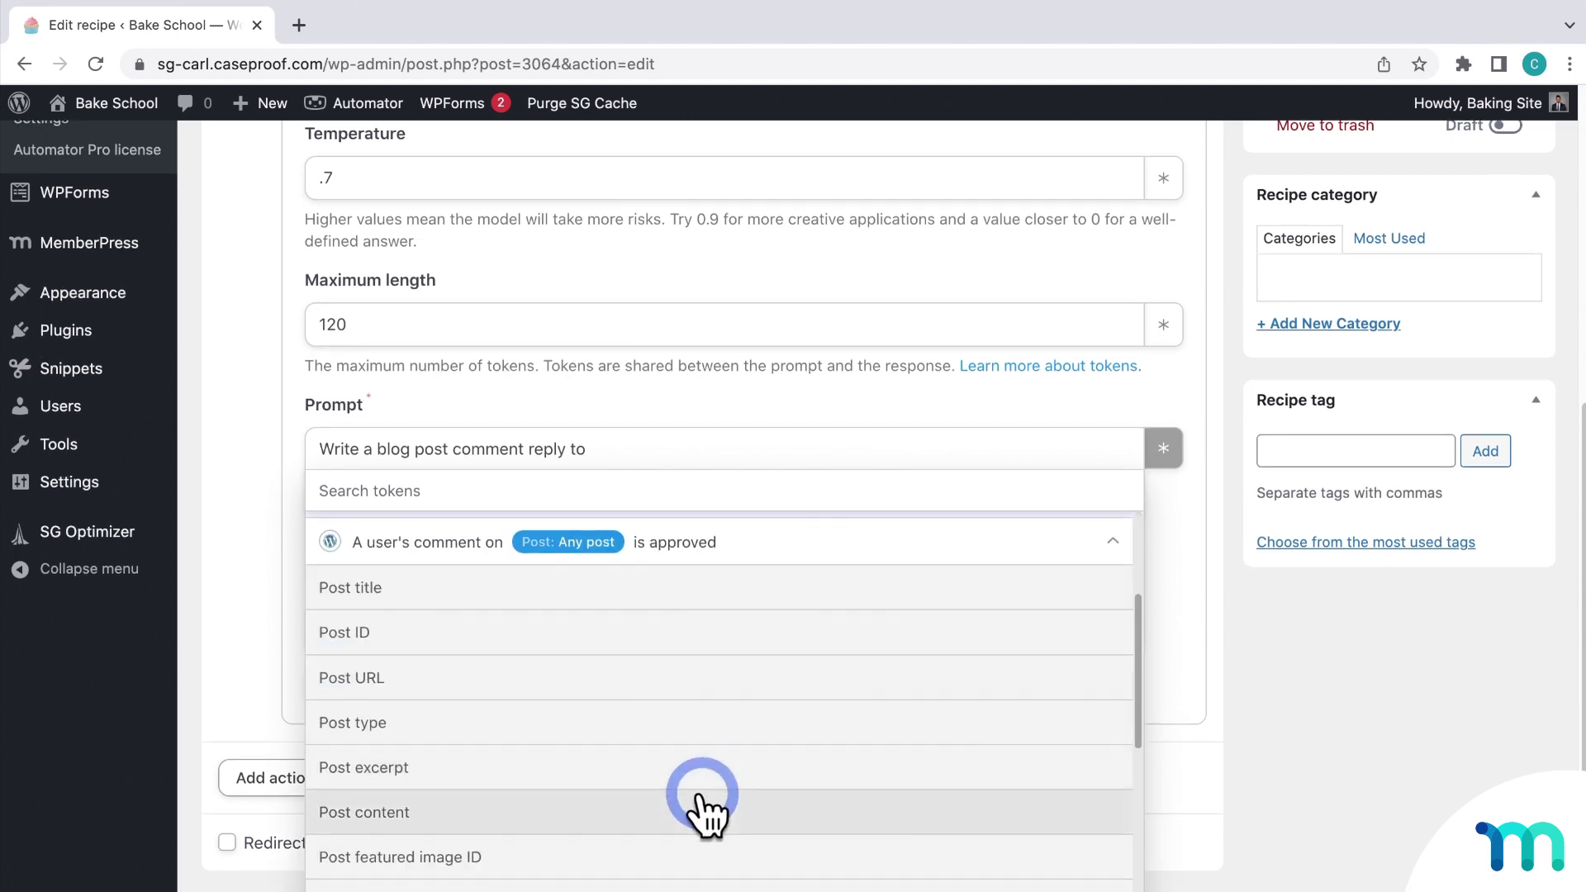
{"action": "scroll", "coordinate": [707, 814], "scroll_direction": "down", "scroll_amount": 3}
{"action": "scroll", "coordinate": [697, 810], "scroll_direction": "down", "scroll_amount": 3}
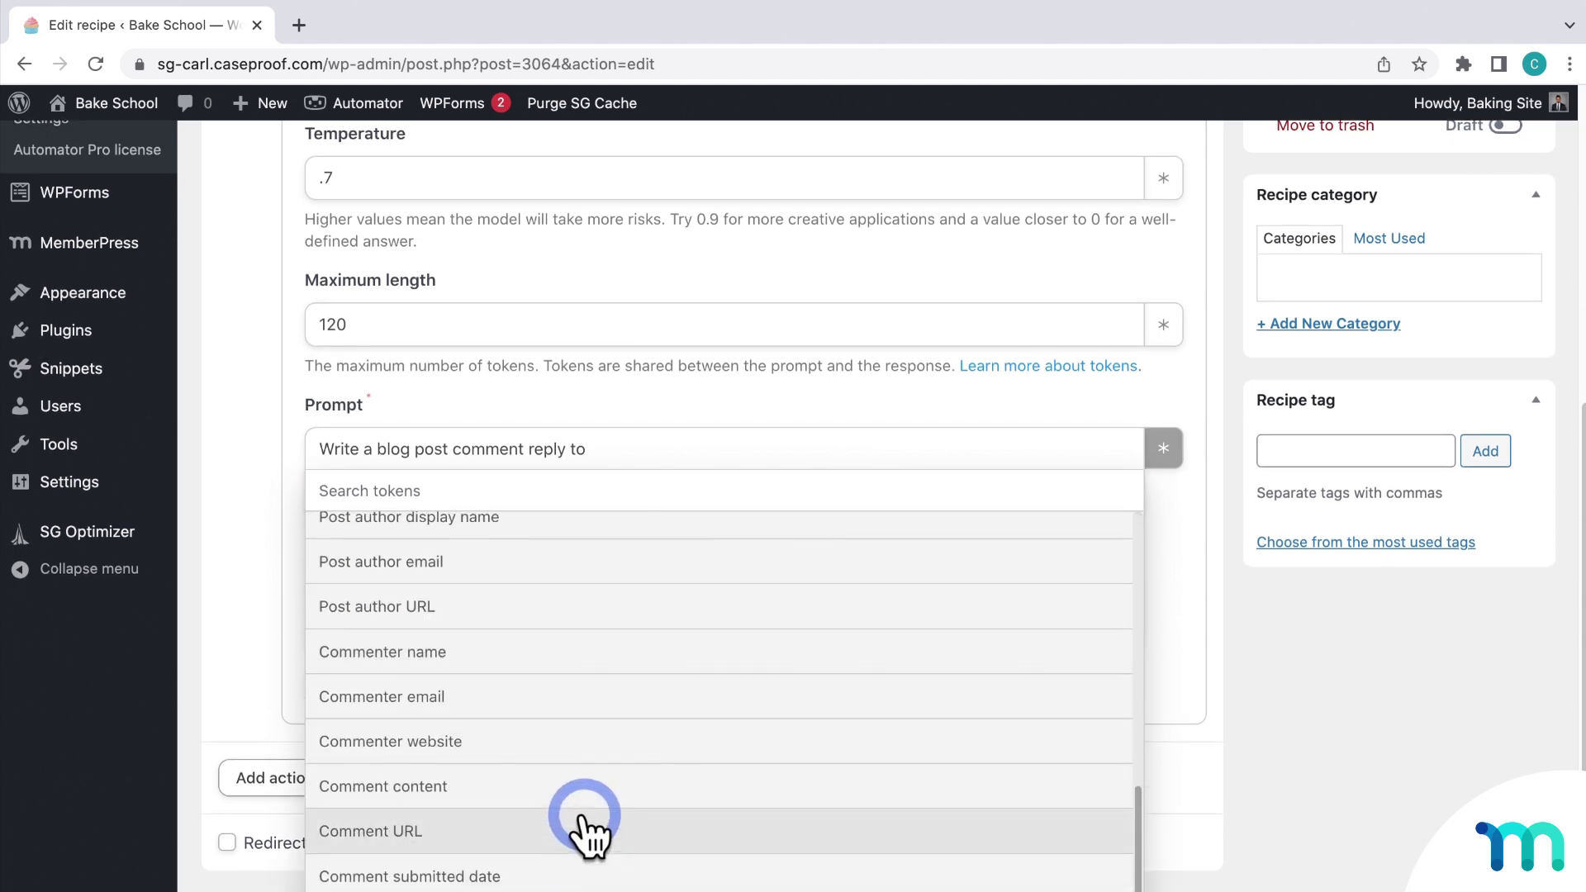
{"action": "scroll", "coordinate": [578, 853], "scroll_direction": "down", "scroll_amount": 1}
{"action": "scroll", "coordinate": [593, 764], "scroll_direction": "up", "scroll_amount": 1}
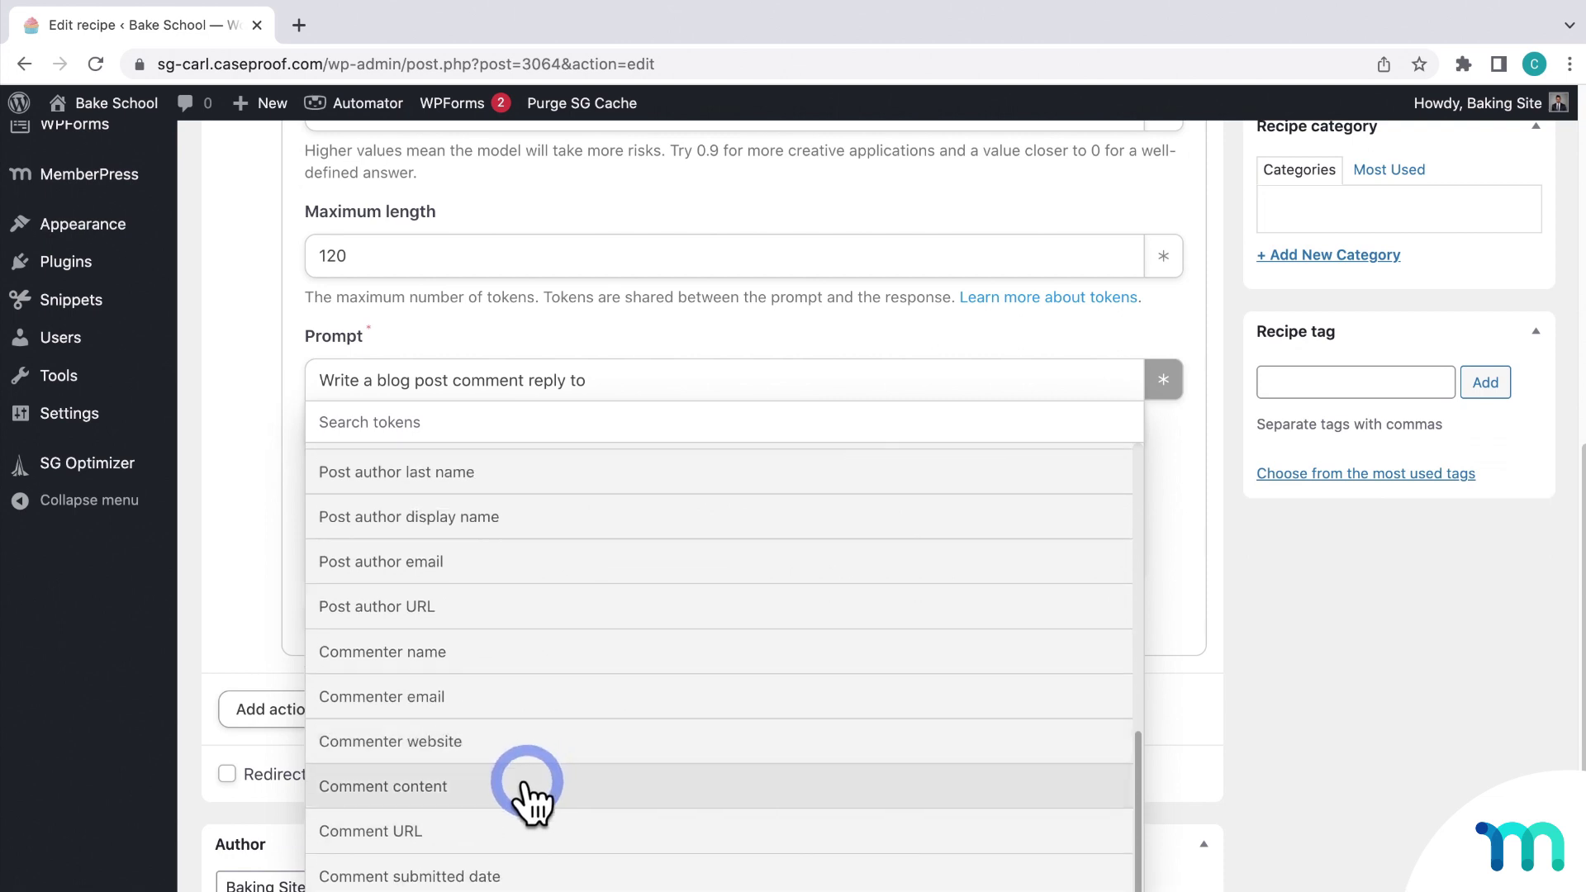
{"action": "left_click", "coordinate": [527, 785]}
{"action": "type", "text": ". Addres"}
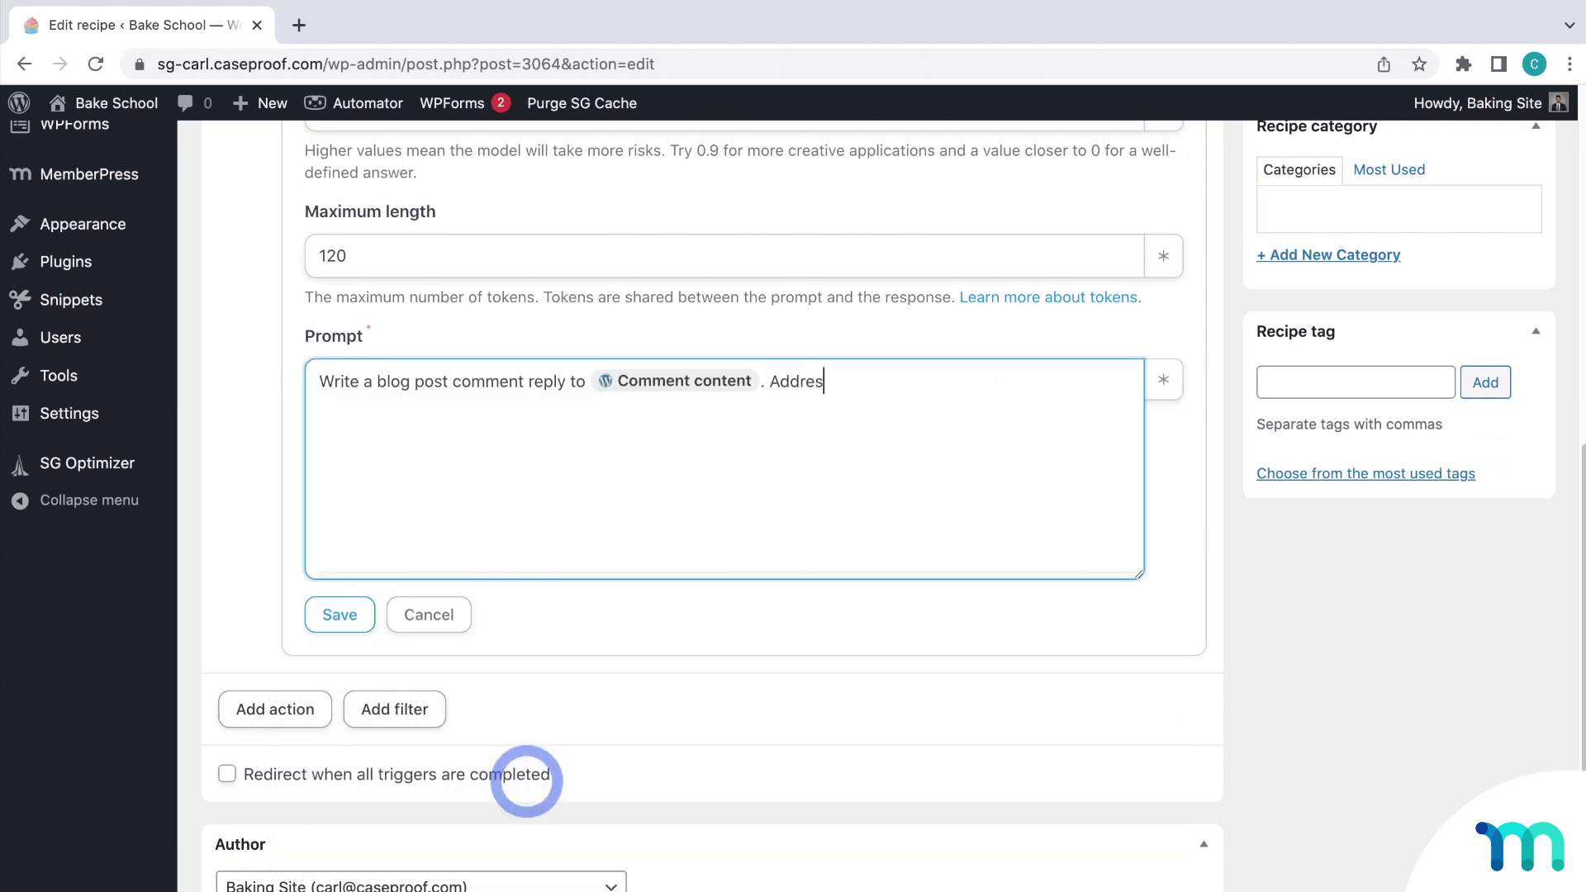
{"action": "type", "text": "s the commenter by"}
Step: Insert the Commenter name token, add '. Use', and save the OpenAI action
{"action": "left_click", "coordinate": [1163, 379]}
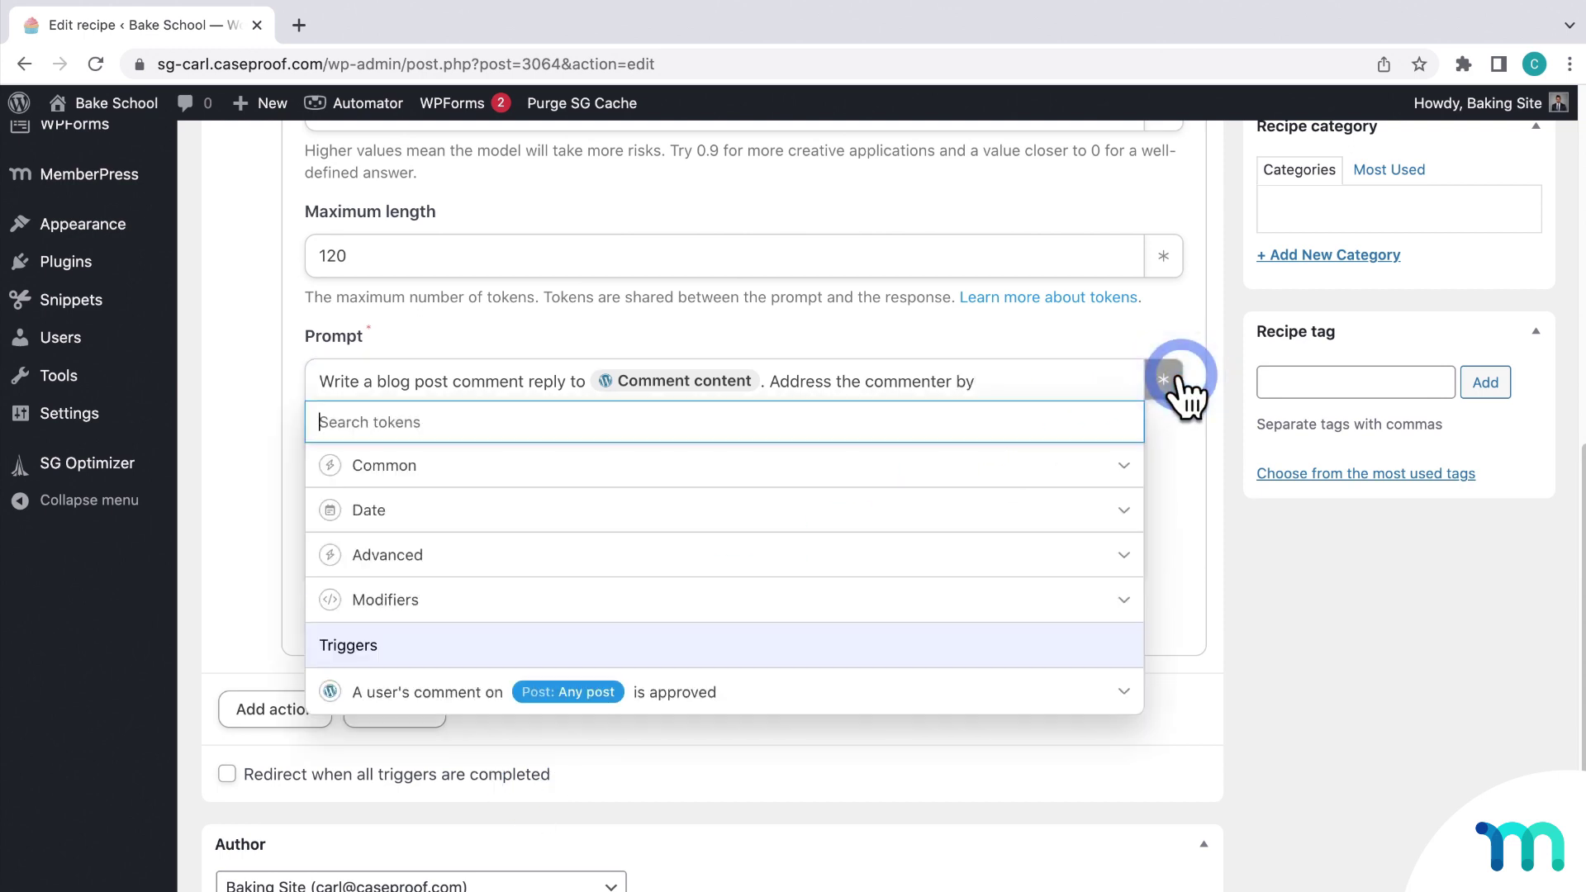
{"action": "left_click", "coordinate": [818, 691]}
{"action": "scroll", "coordinate": [867, 661], "scroll_direction": "down", "scroll_amount": 5}
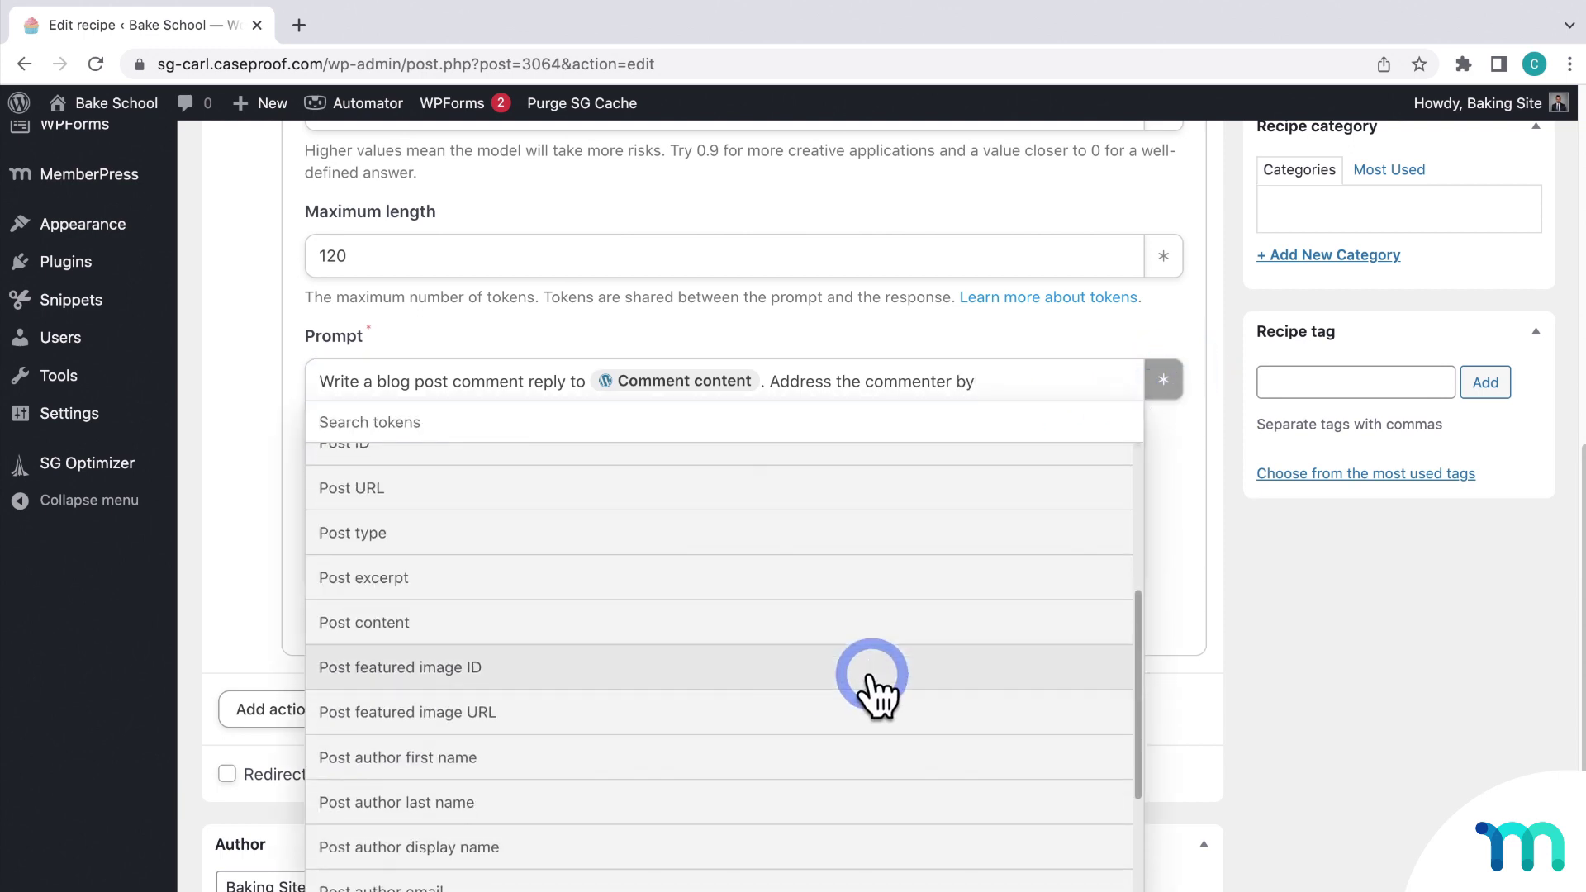
{"action": "scroll", "coordinate": [874, 685], "scroll_direction": "down", "scroll_amount": 2}
{"action": "left_click", "coordinate": [608, 795]}
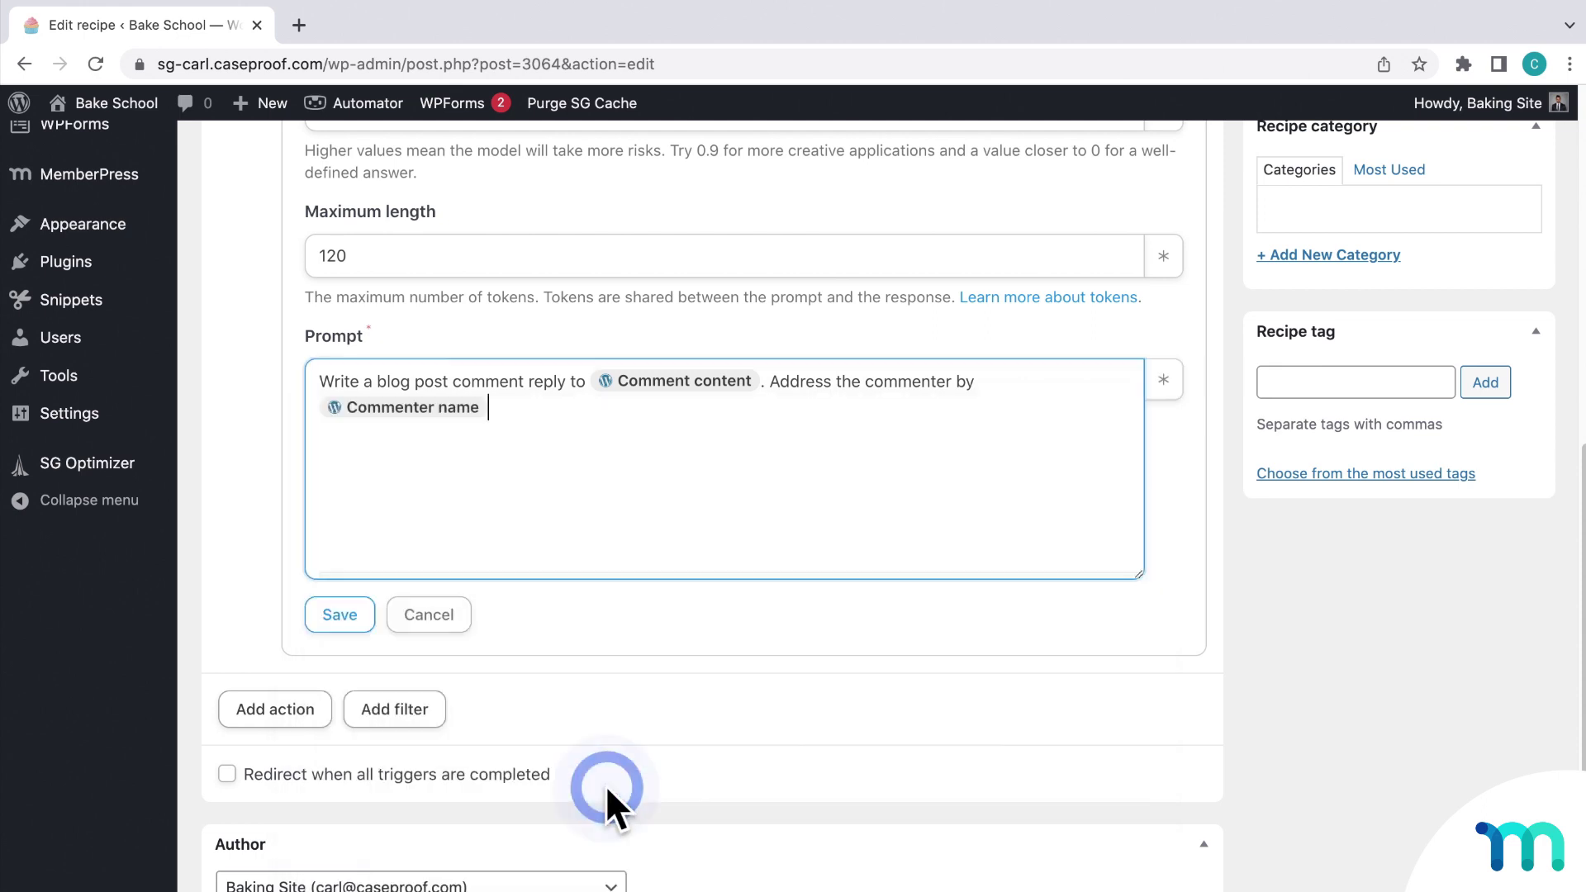
{"action": "type", "text": ". Use a polite tone."}
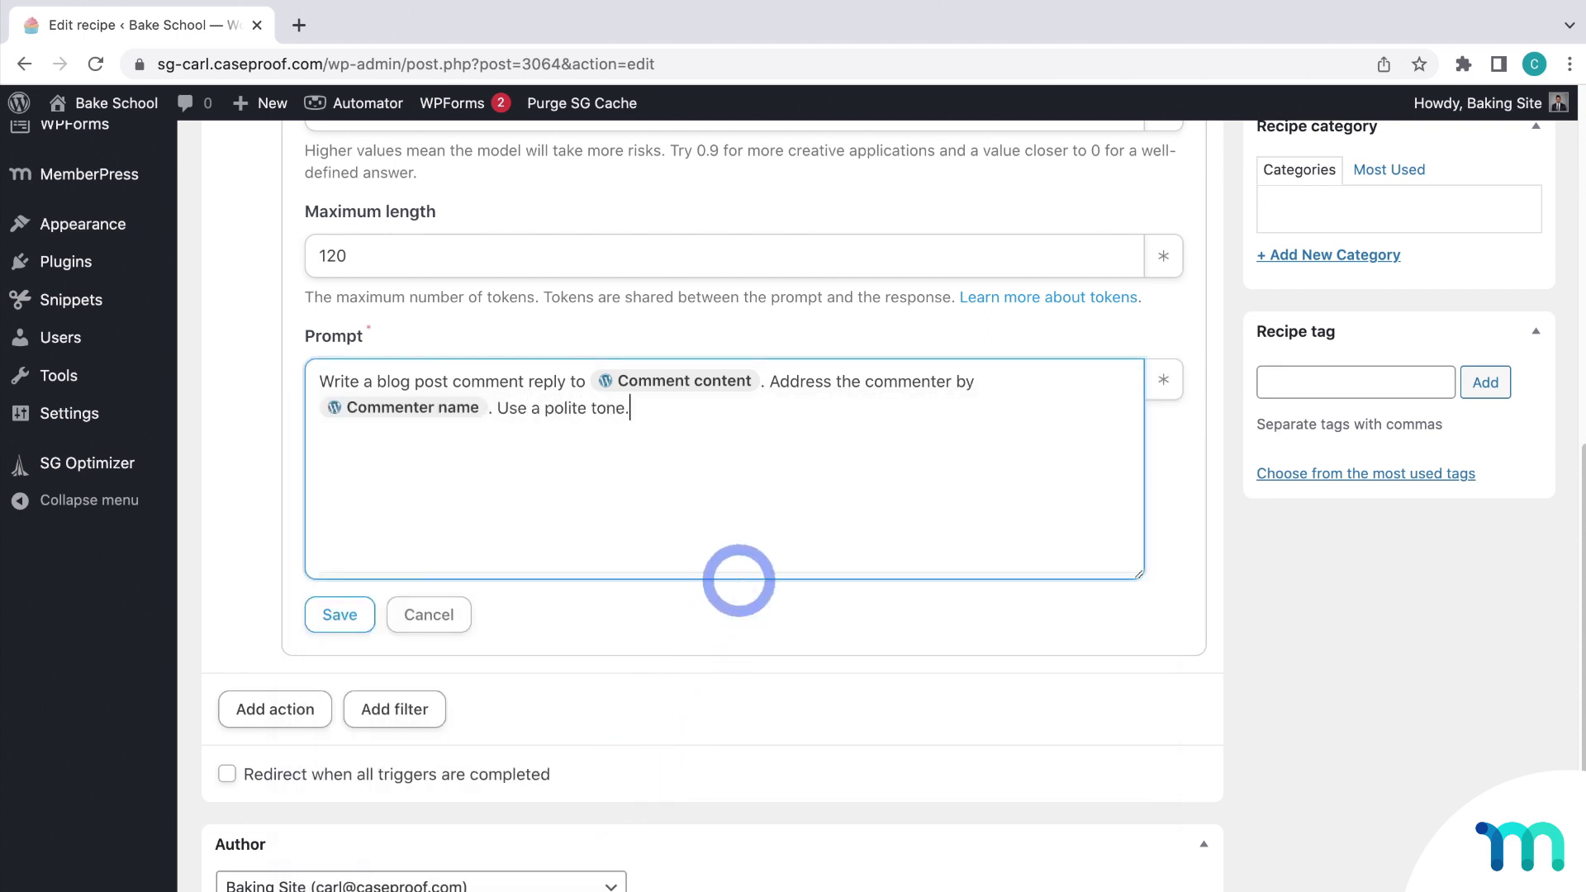
{"action": "left_click", "coordinate": [740, 581]}
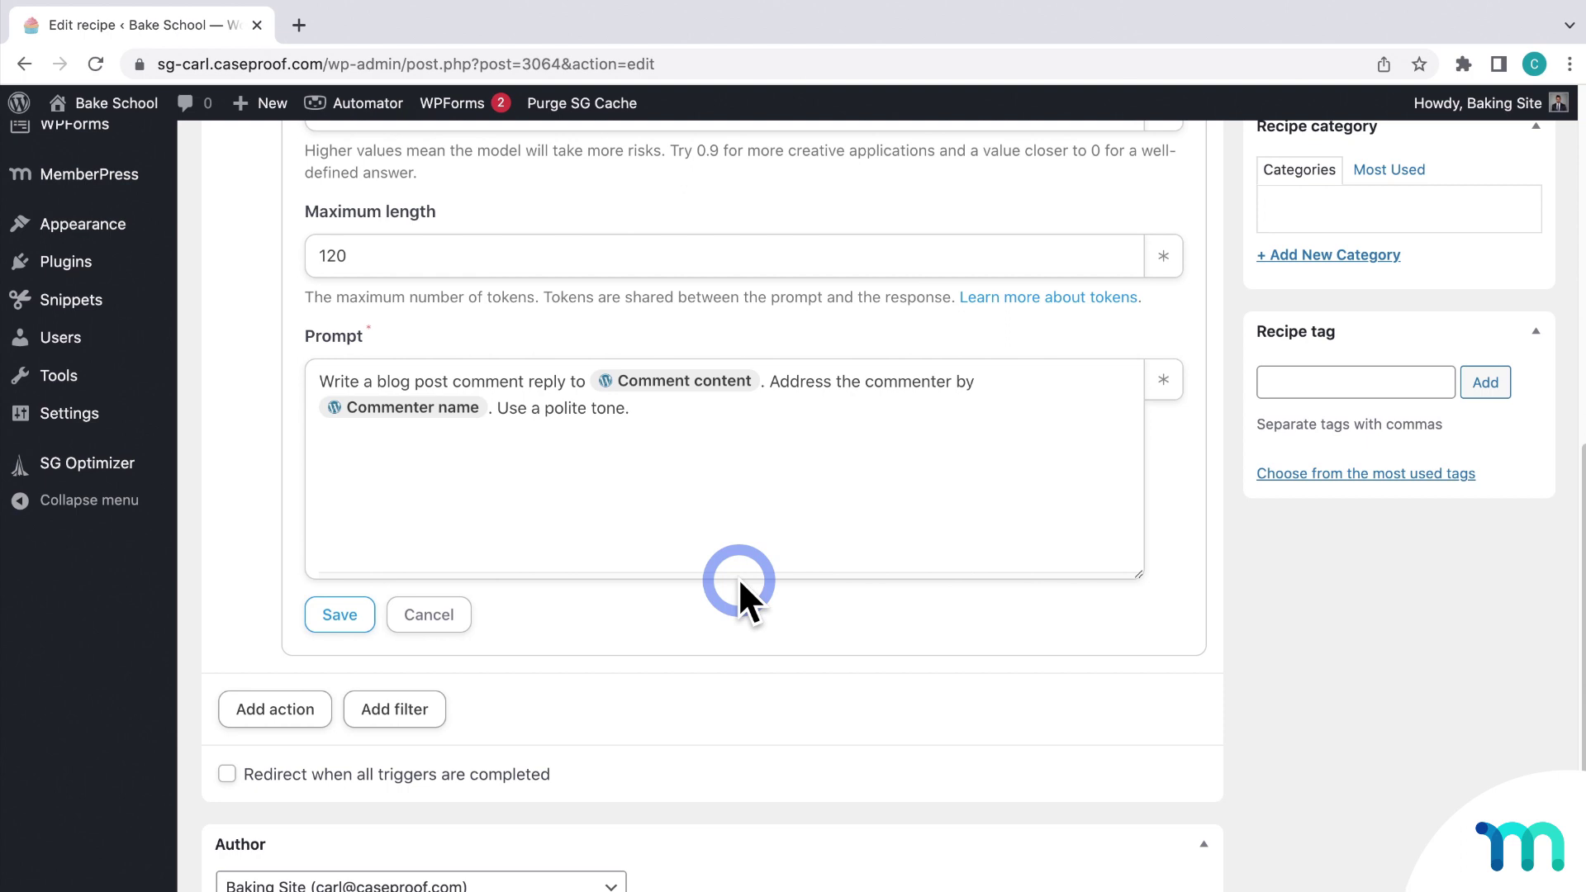
{"action": "left_click", "coordinate": [360, 618]}
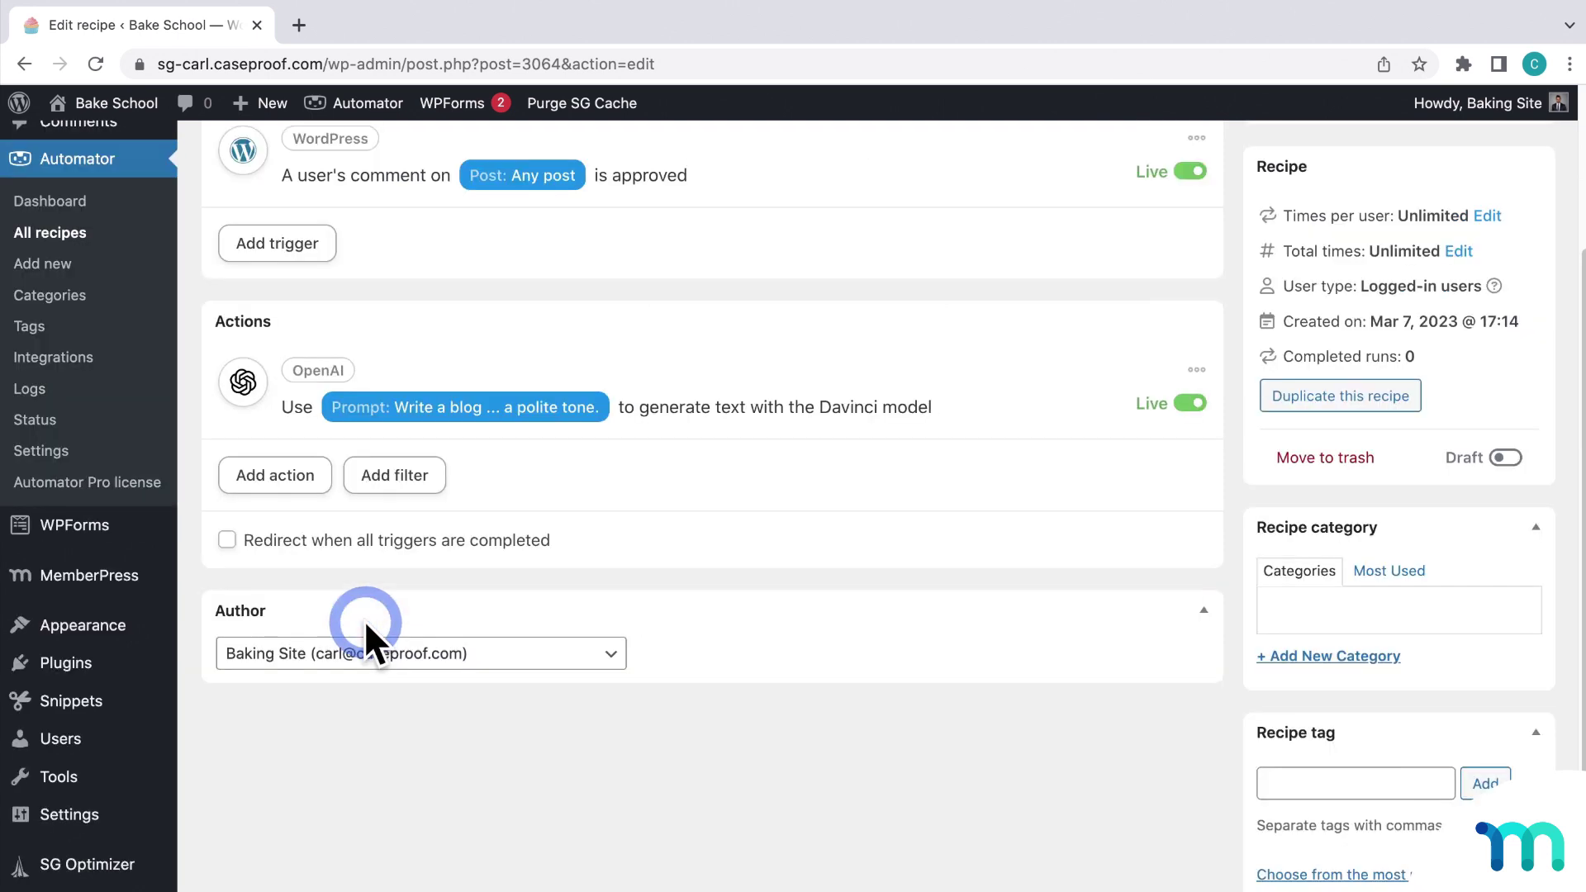
{"action": "left_click", "coordinate": [306, 483]}
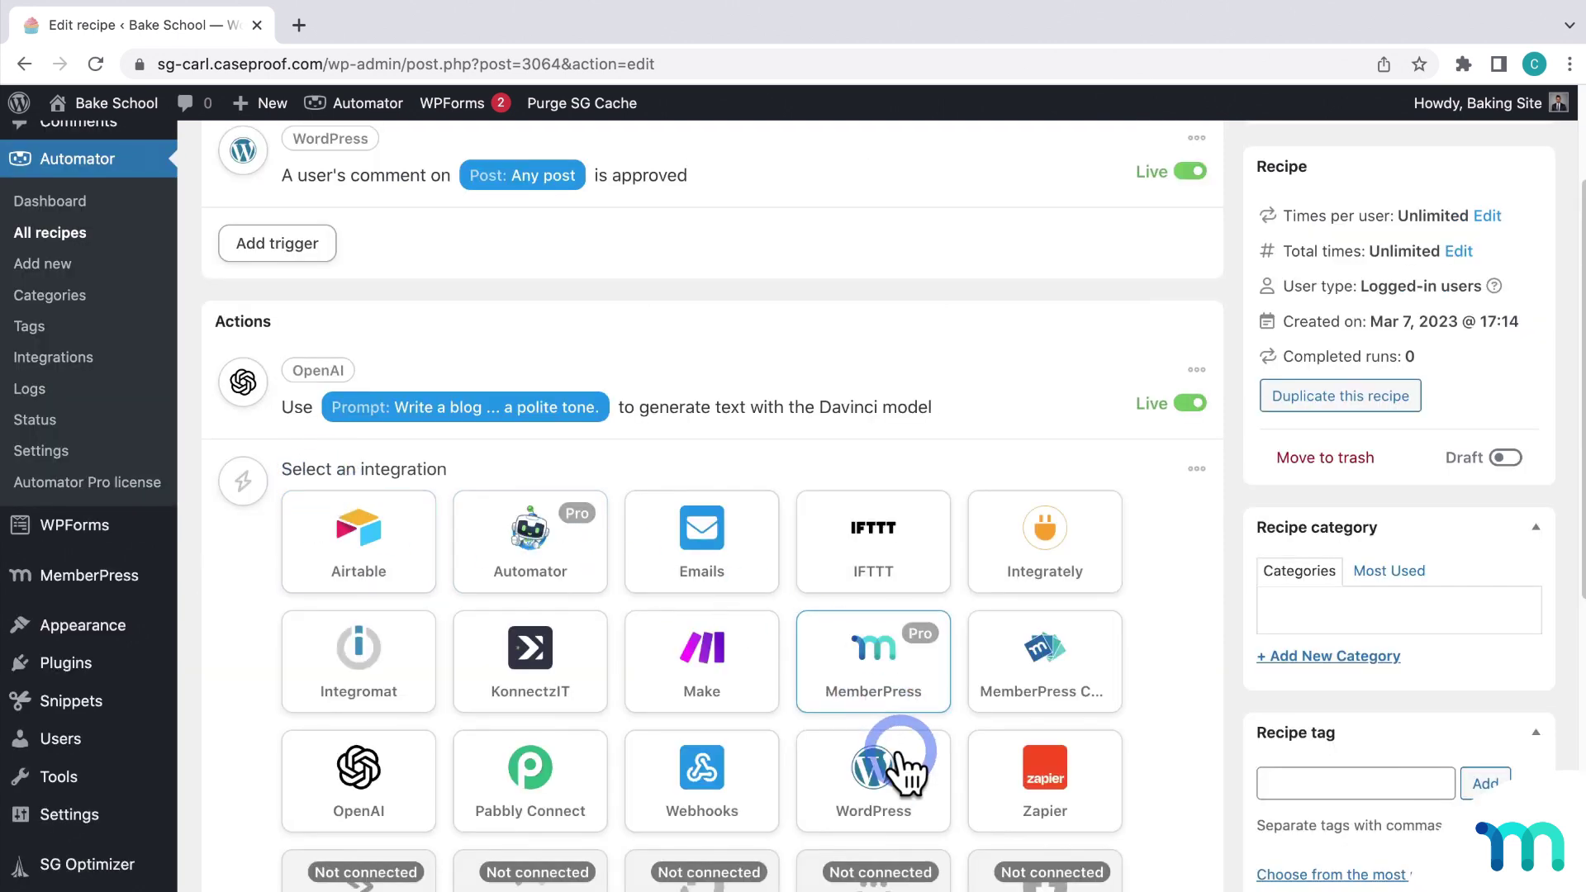
{"action": "left_click", "coordinate": [898, 758]}
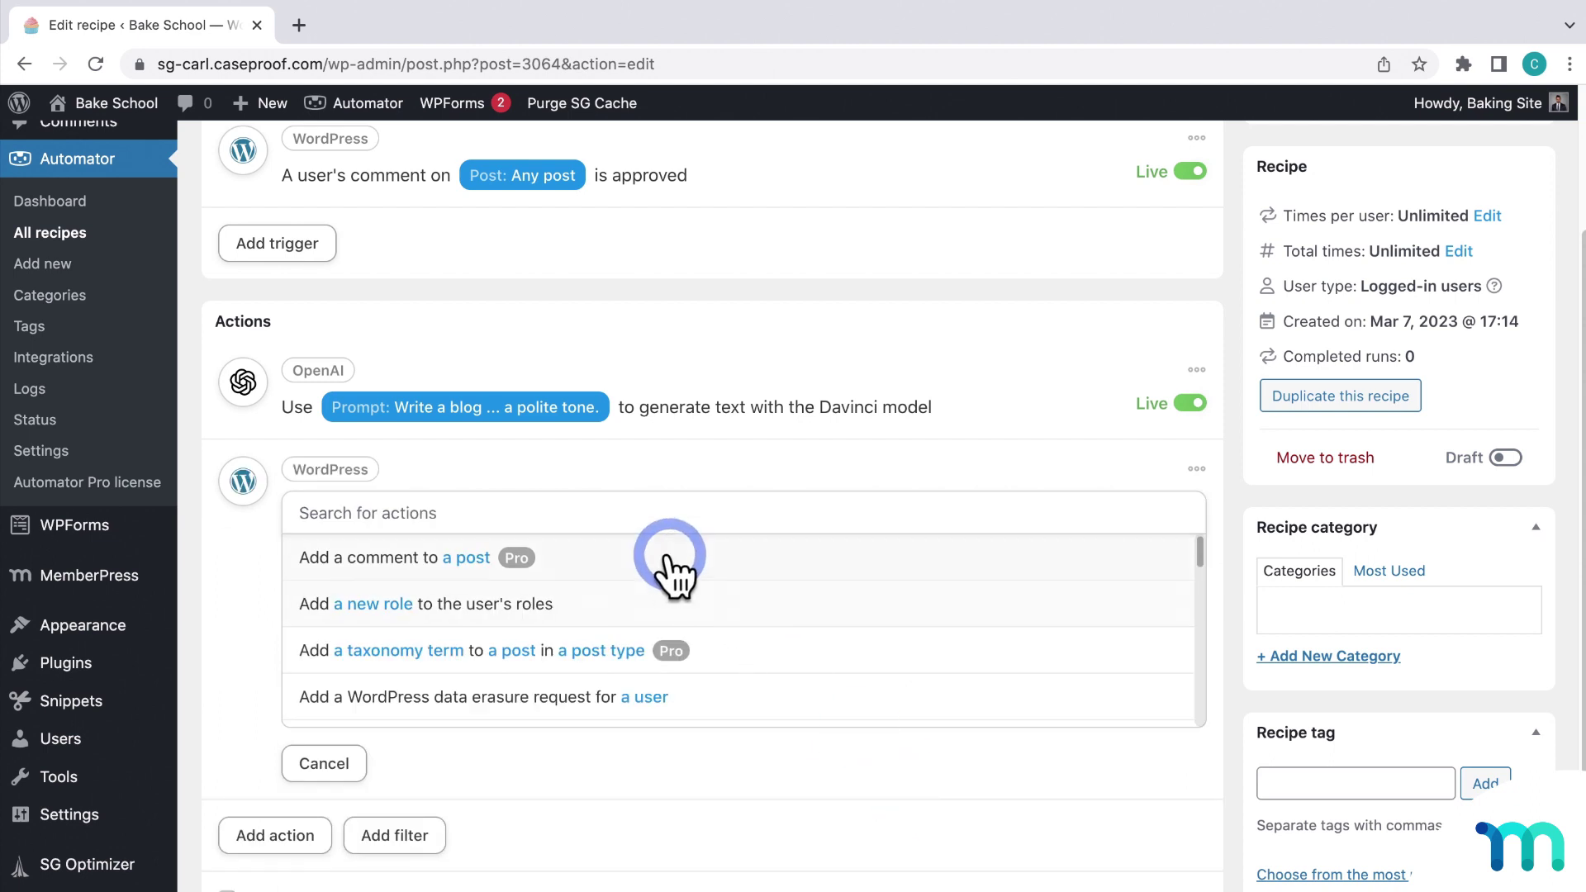
Step: Add an 'Add a comment to a post' action with Post ID set to the trigger's post ID token
{"action": "left_click", "coordinate": [669, 557]}
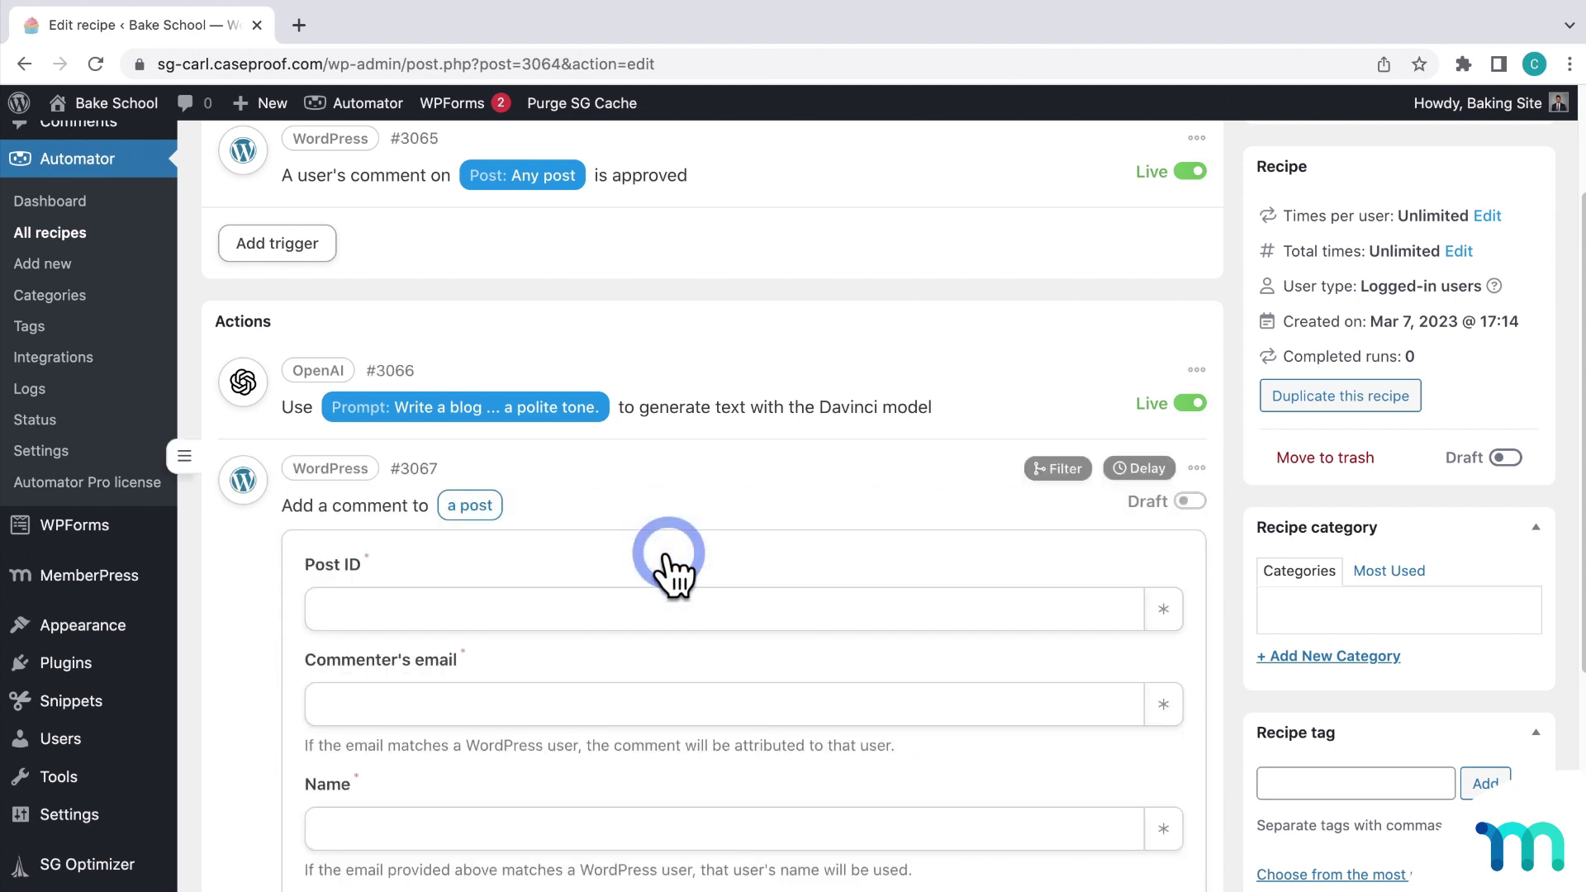
{"action": "left_click", "coordinate": [694, 616]}
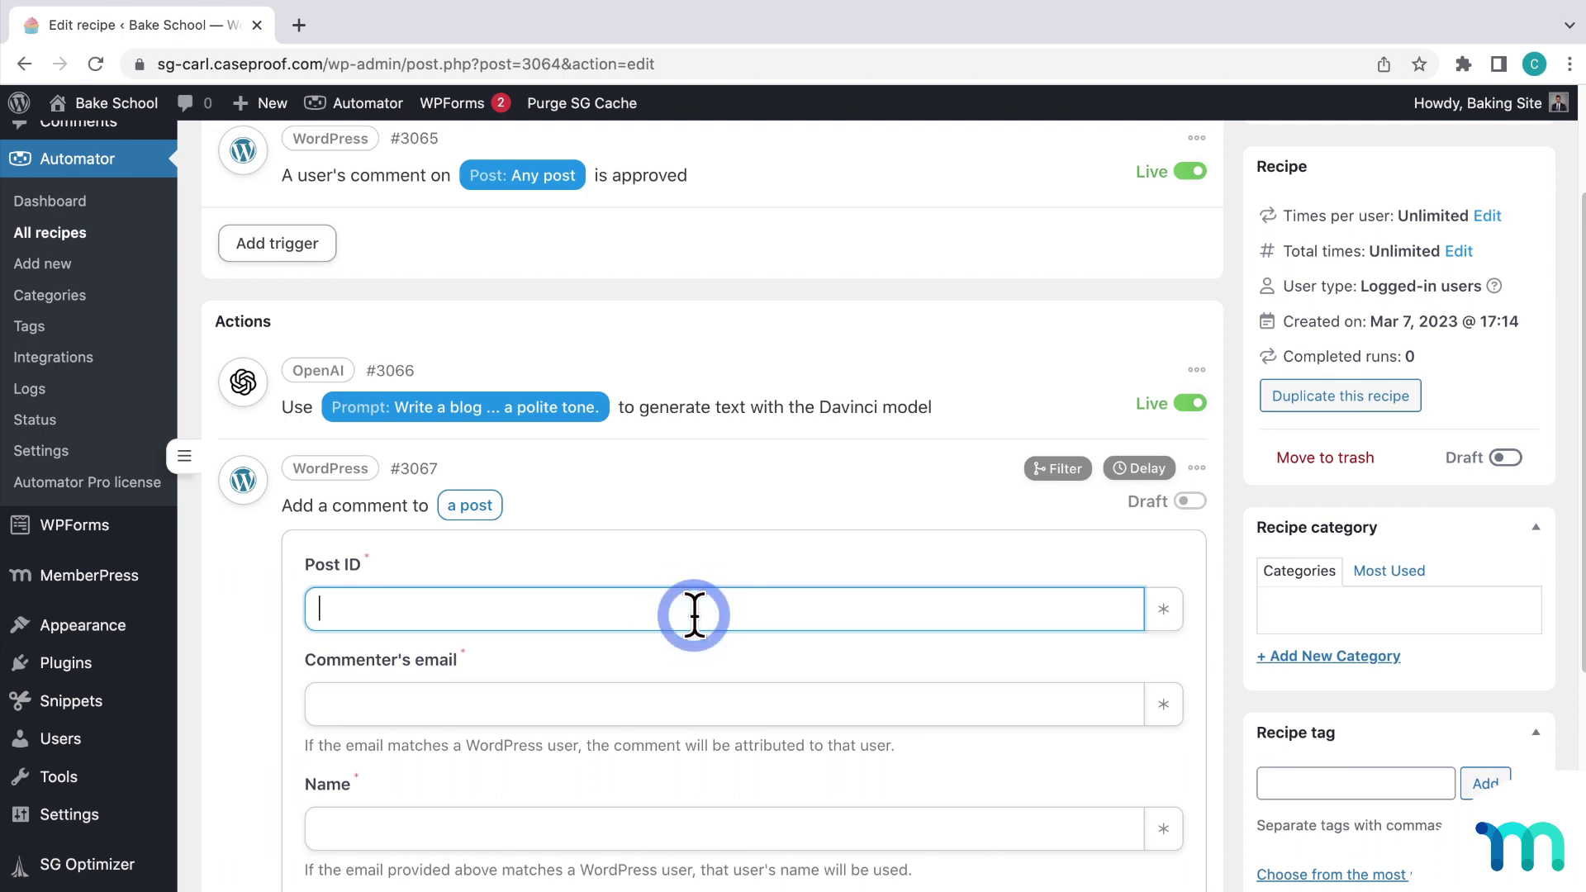
{"action": "scroll", "coordinate": [980, 449], "scroll_direction": "down", "scroll_amount": 2}
{"action": "left_click", "coordinate": [1164, 458]}
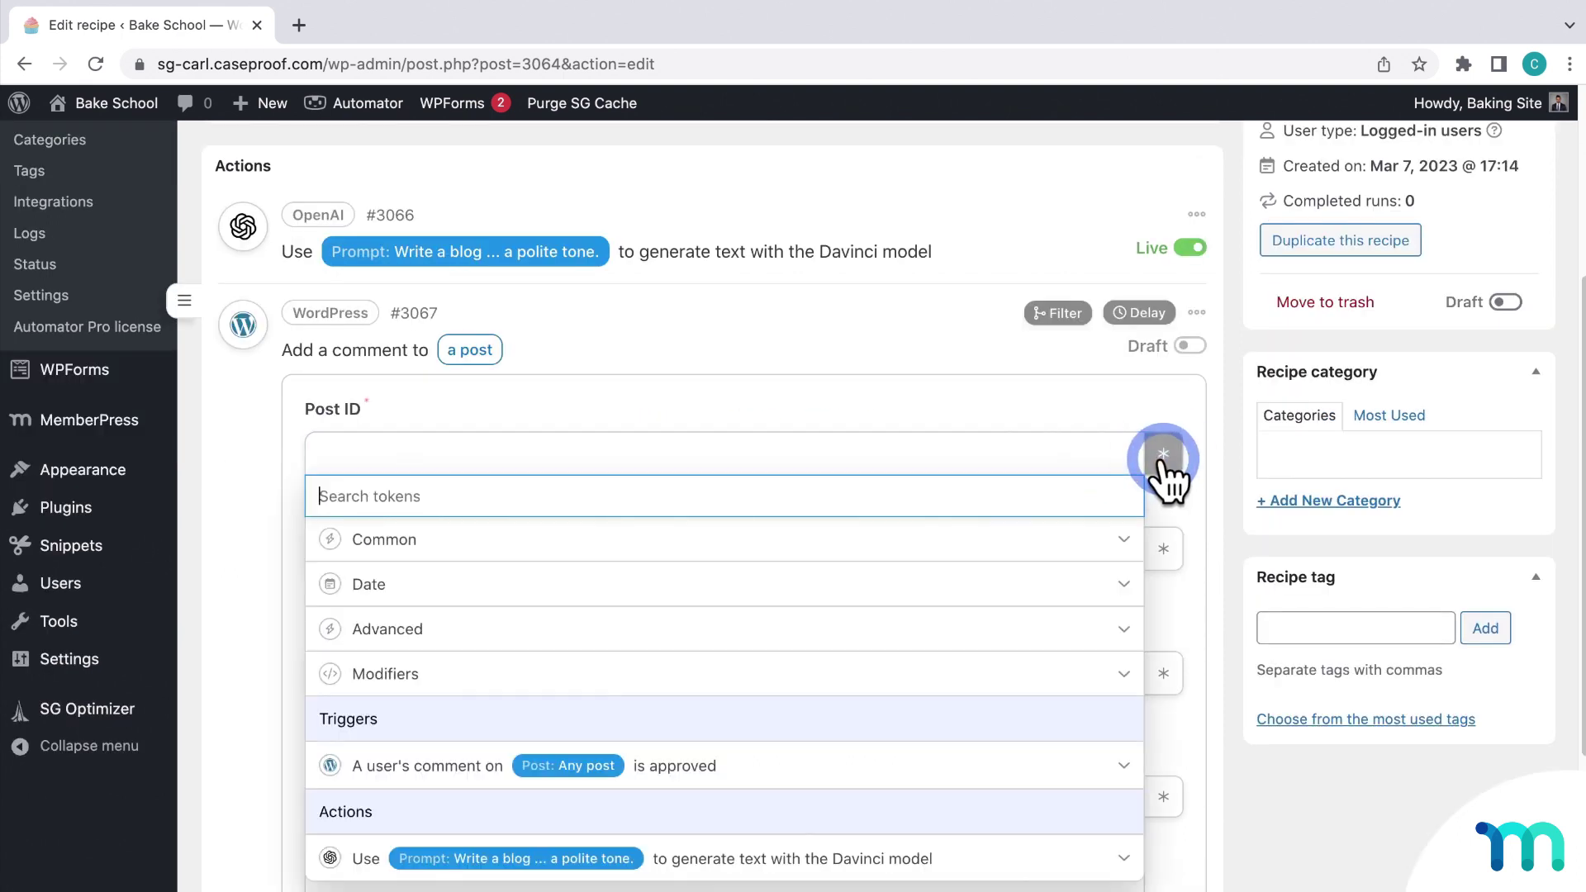
{"action": "left_click", "coordinate": [857, 772]}
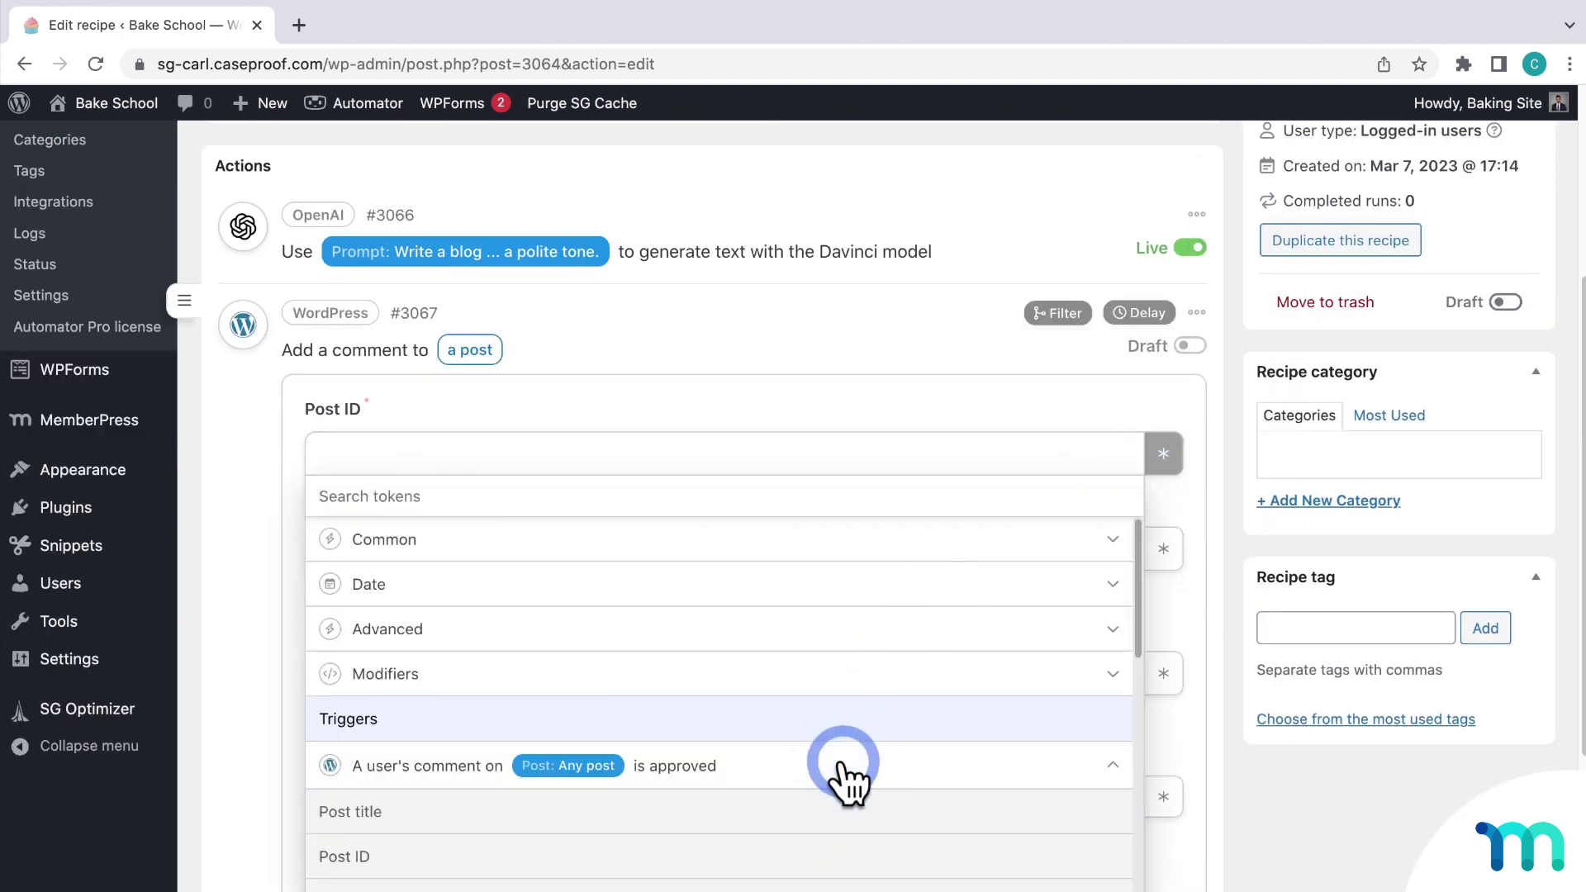
{"action": "left_click", "coordinate": [418, 860]}
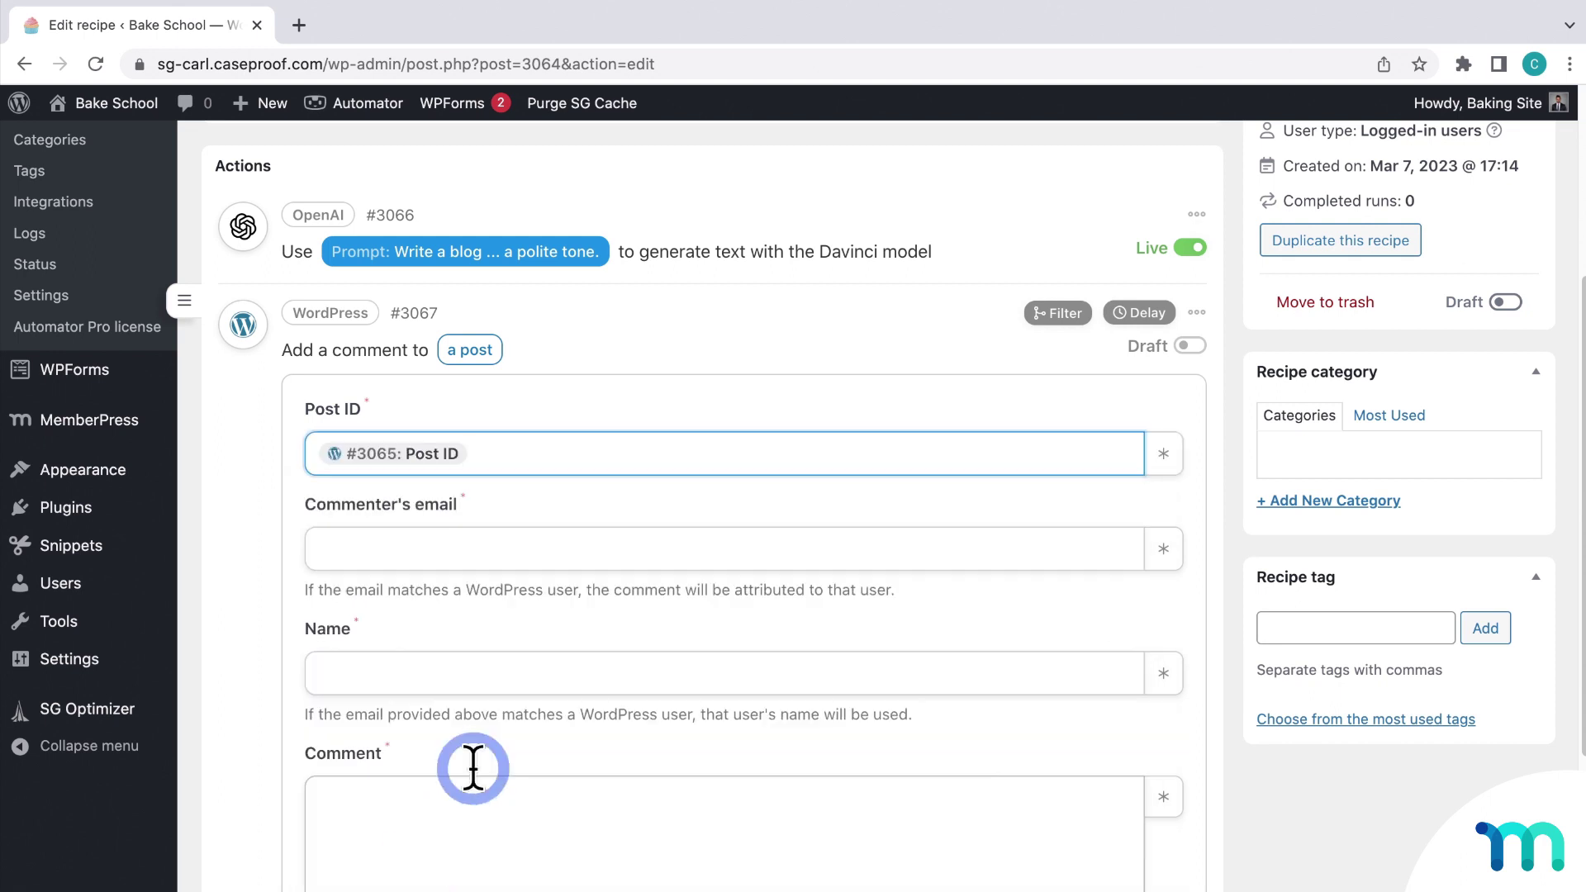
Step: Enter the commenter's e-mail address and the name 'Me'
{"action": "left_click", "coordinate": [592, 549]}
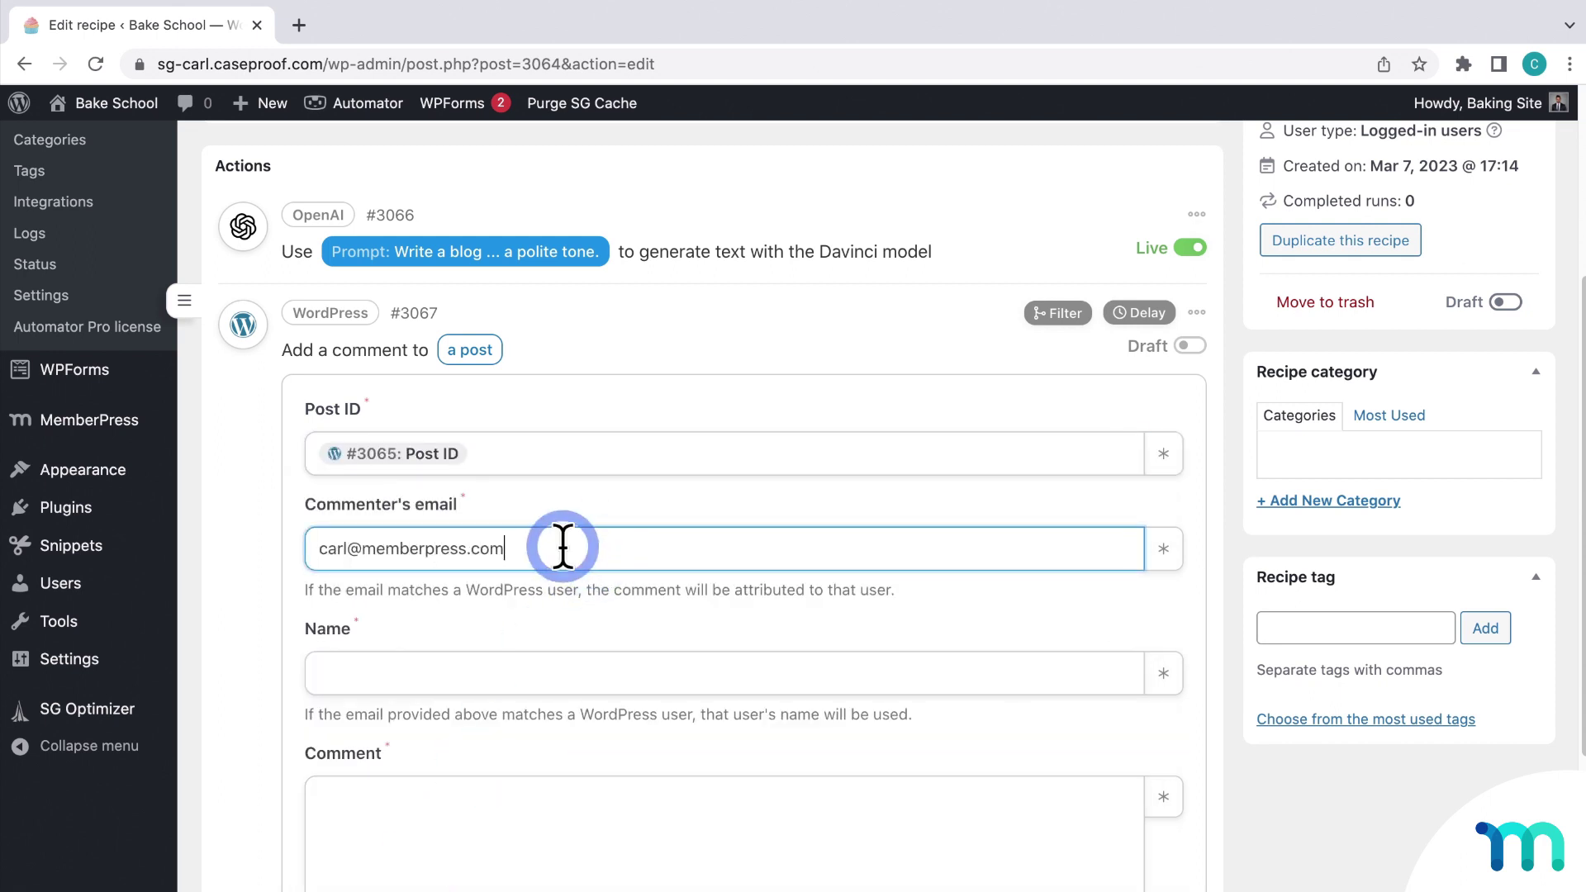
{"action": "scroll", "coordinate": [565, 549], "scroll_direction": "down", "scroll_amount": 2}
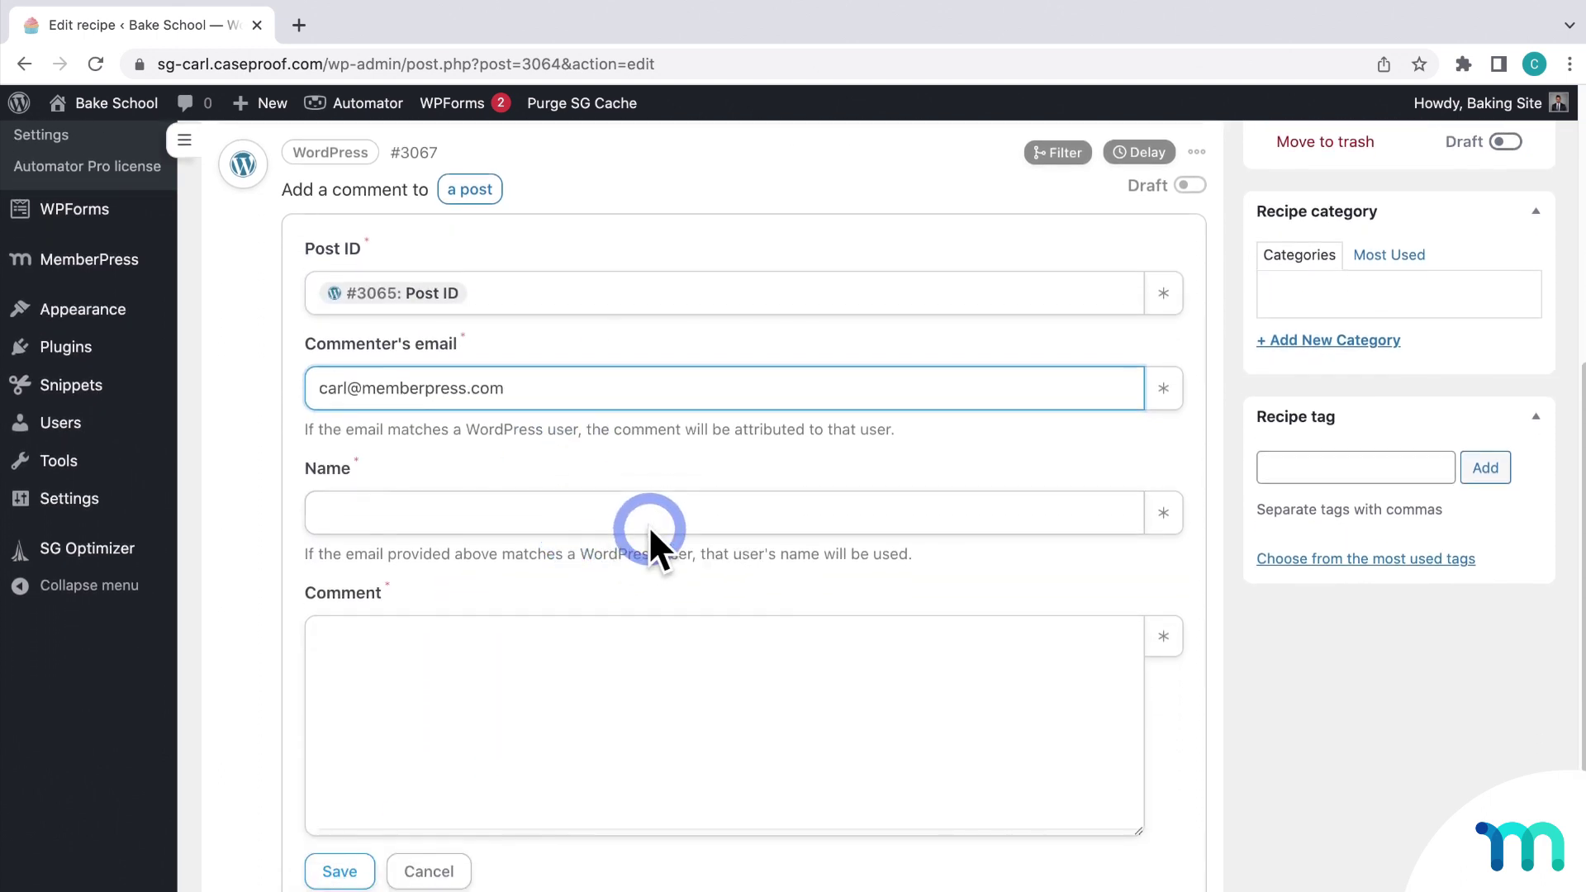
{"action": "left_click", "coordinate": [660, 523]}
{"action": "type", "text": "Me"}
{"action": "scroll", "coordinate": [667, 523], "scroll_direction": "down", "scroll_amount": 3}
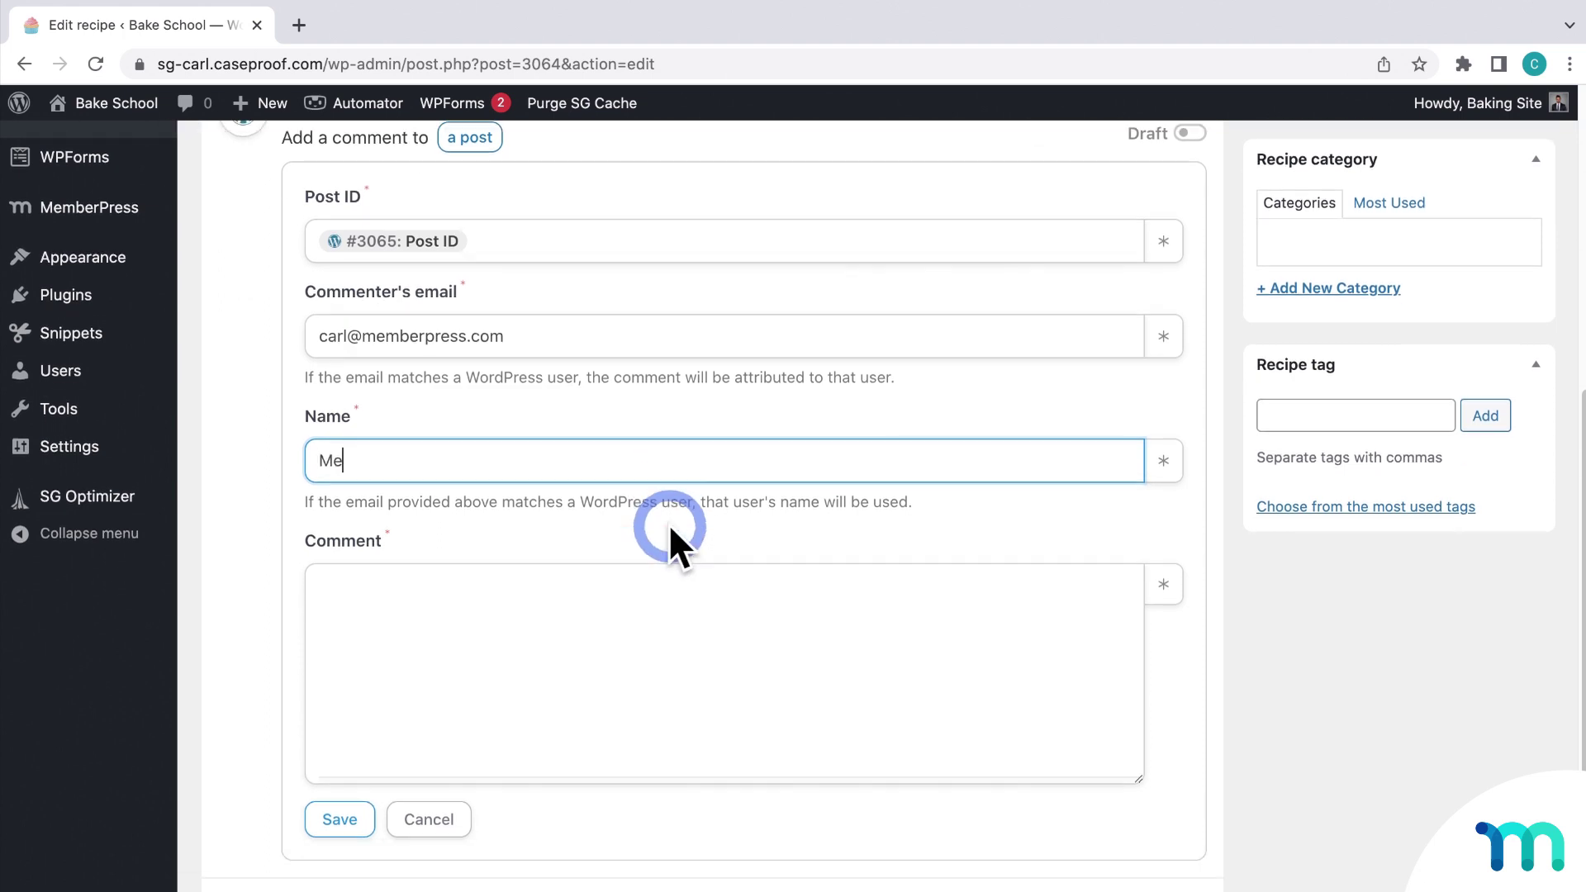
Step: Fill the Comment with the OpenAI Response token, save the action, and switch the recipe to Live
{"action": "left_click", "coordinate": [692, 542]}
{"action": "left_click", "coordinate": [1163, 491]}
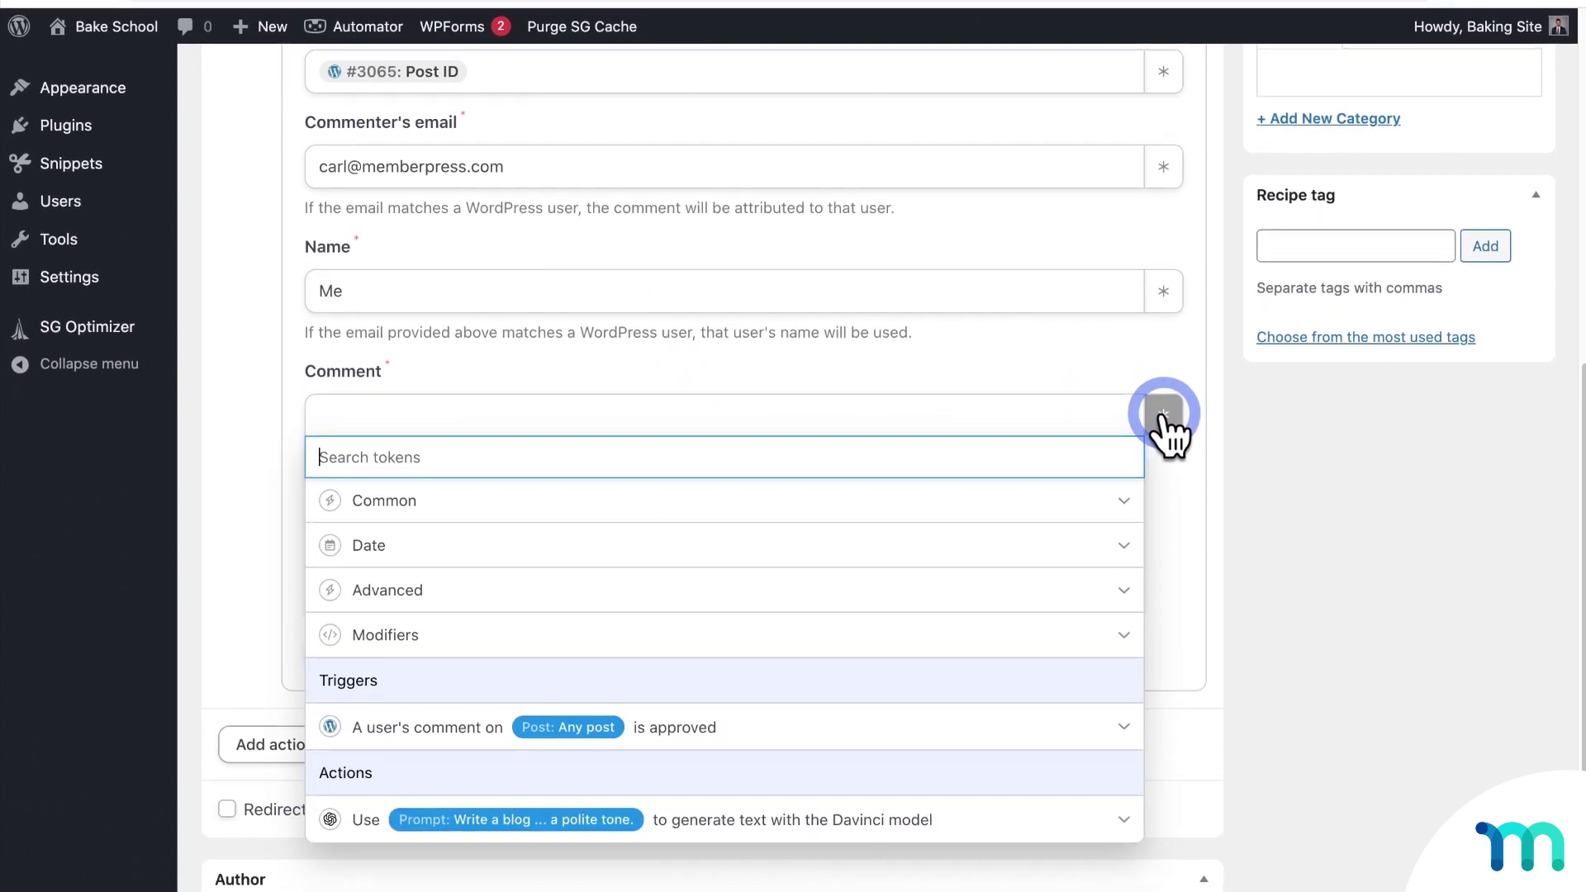
{"action": "left_click", "coordinate": [761, 821]}
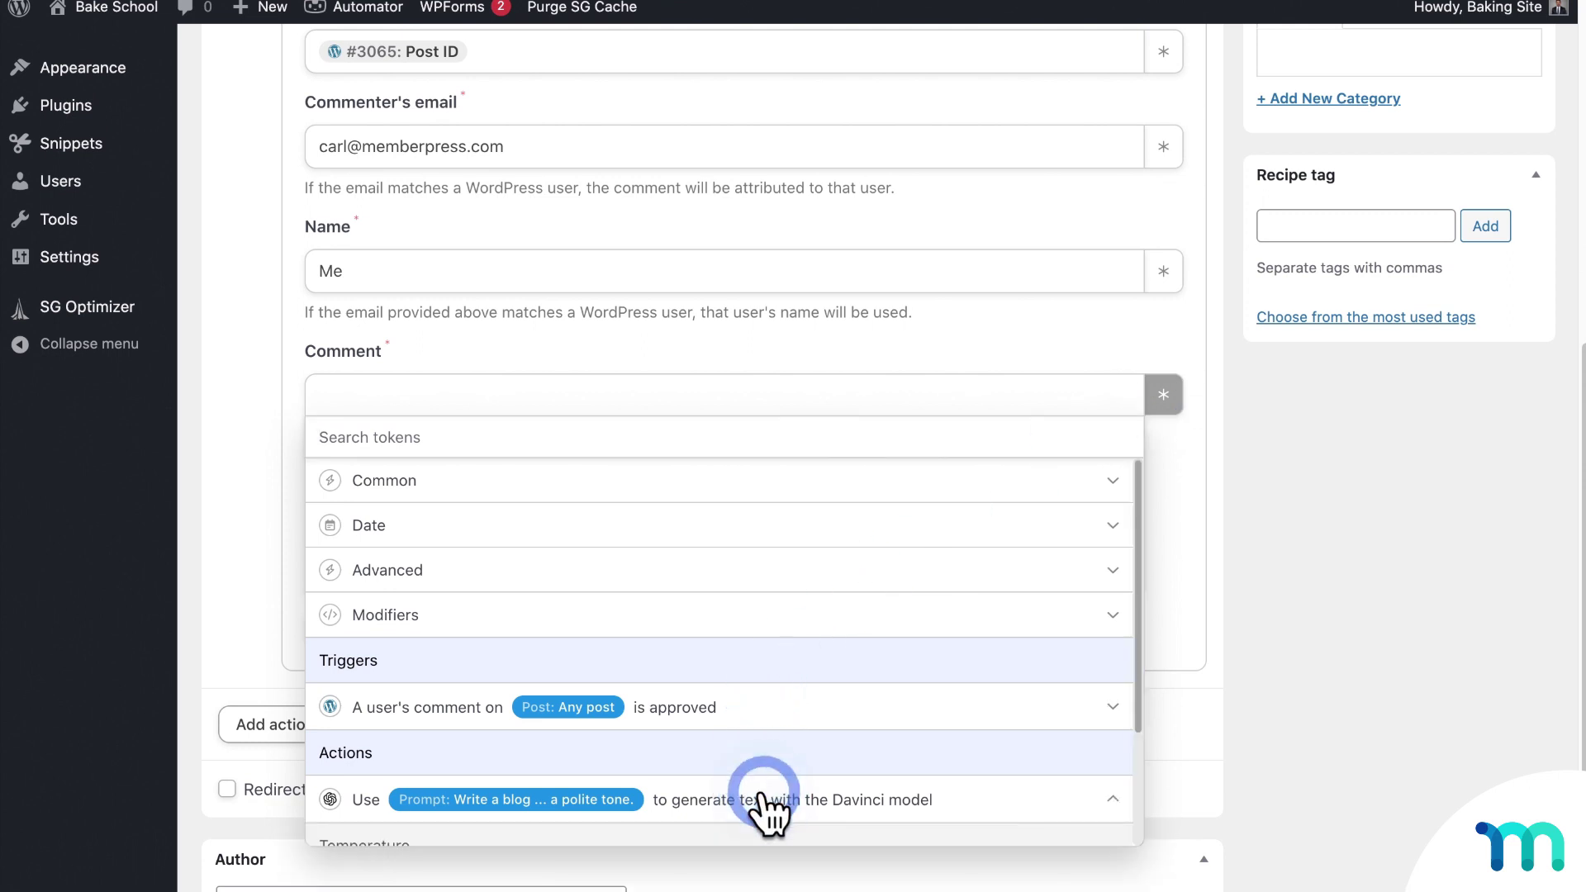
{"action": "scroll", "coordinate": [764, 805], "scroll_direction": "down", "scroll_amount": 2}
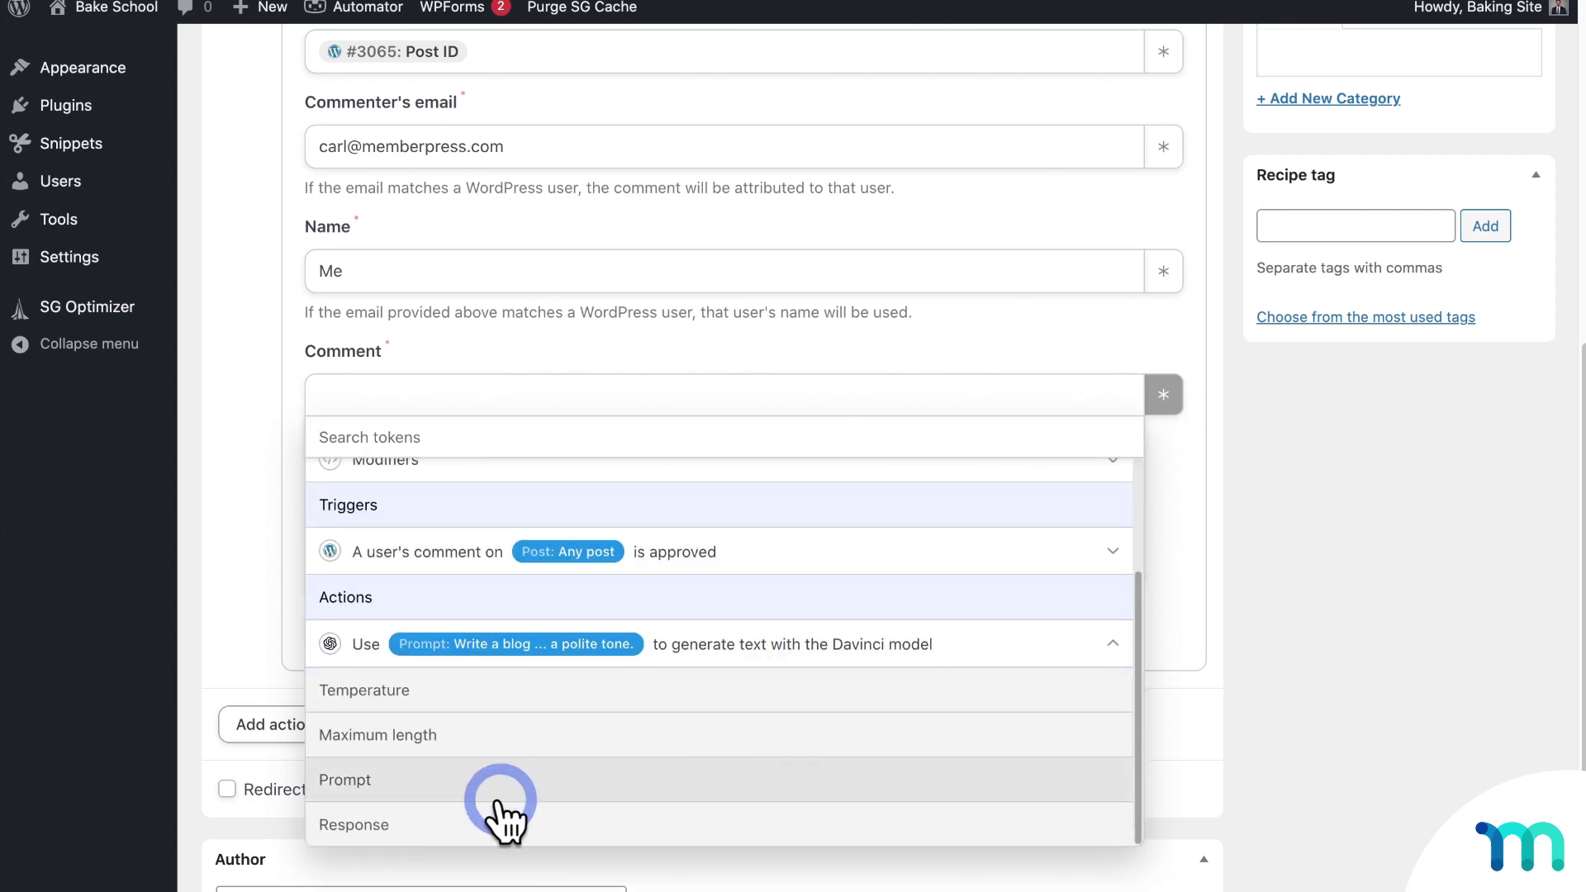
{"action": "left_click", "coordinate": [471, 826]}
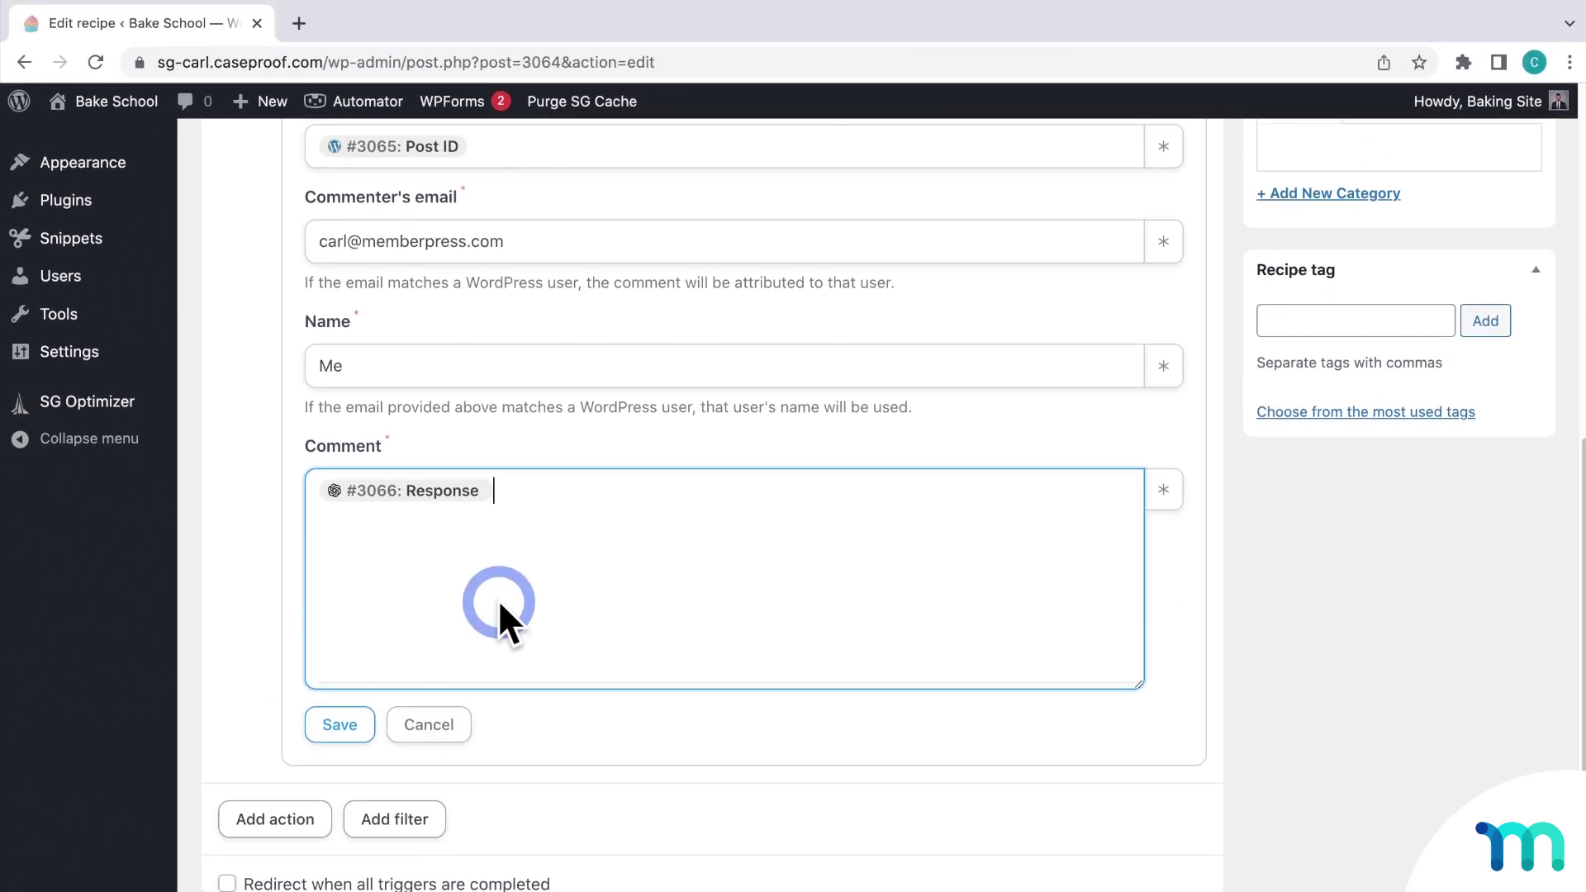
{"action": "left_click", "coordinate": [355, 719]}
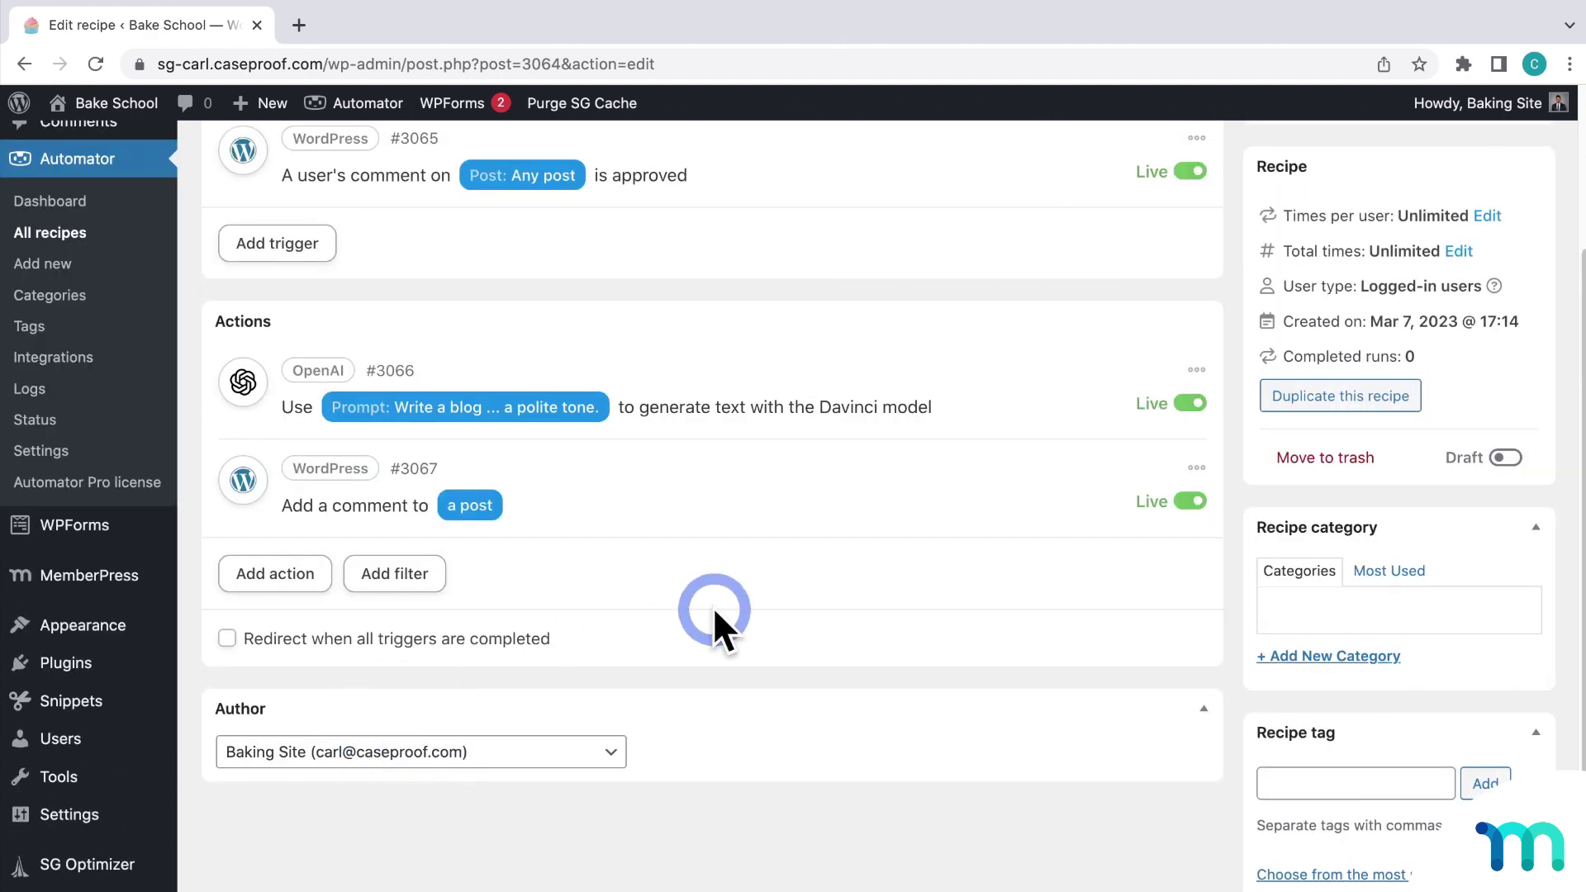
{"action": "scroll", "coordinate": [816, 617], "scroll_direction": "up", "scroll_amount": 3}
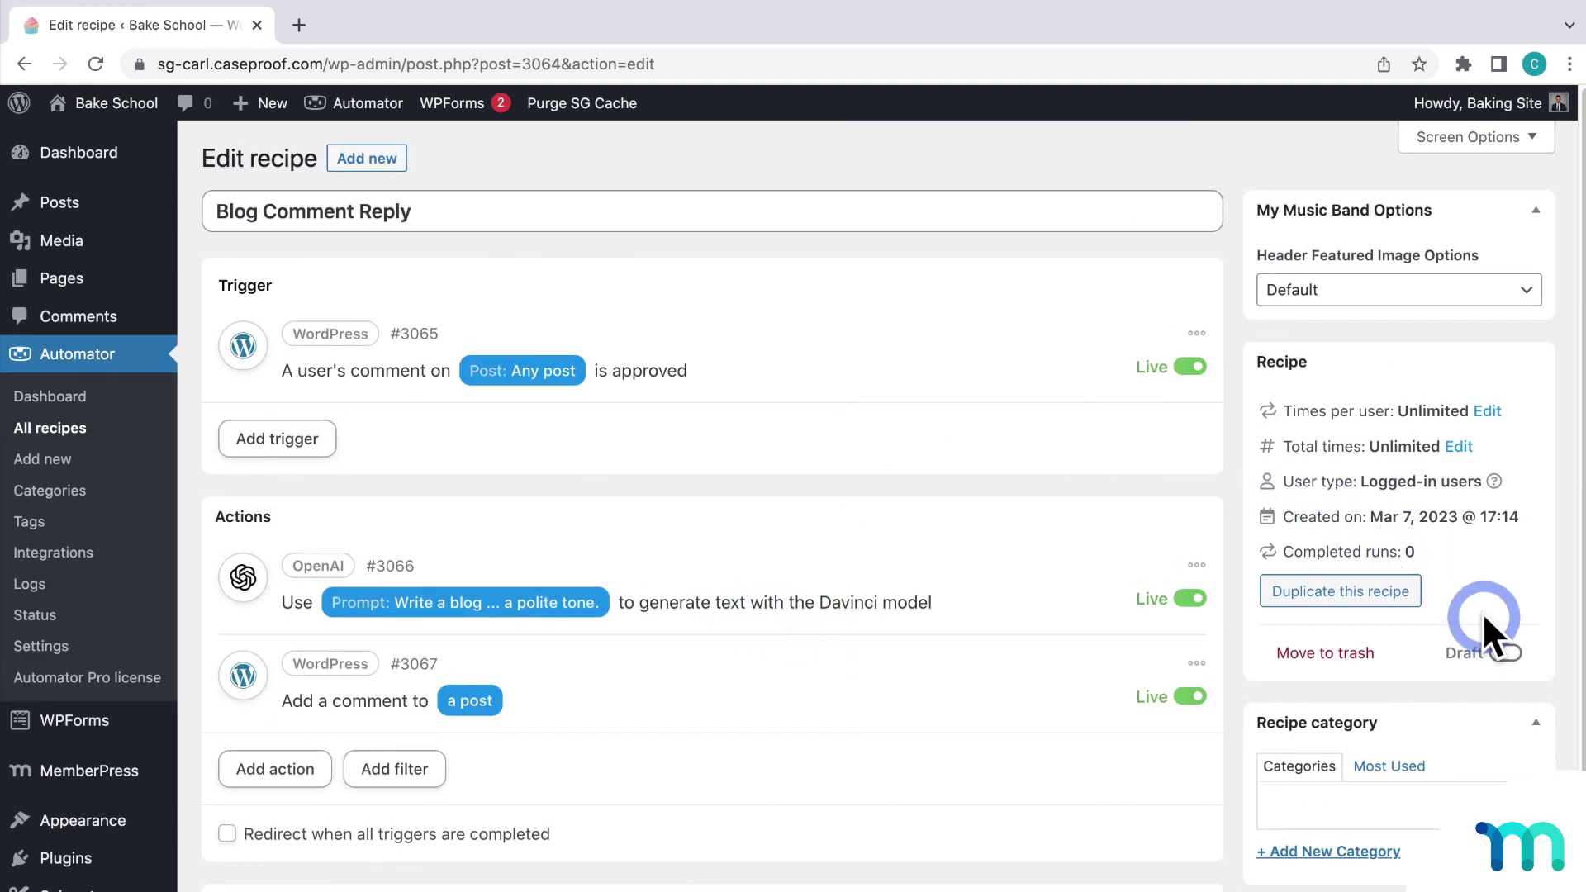
{"action": "left_click", "coordinate": [1503, 651]}
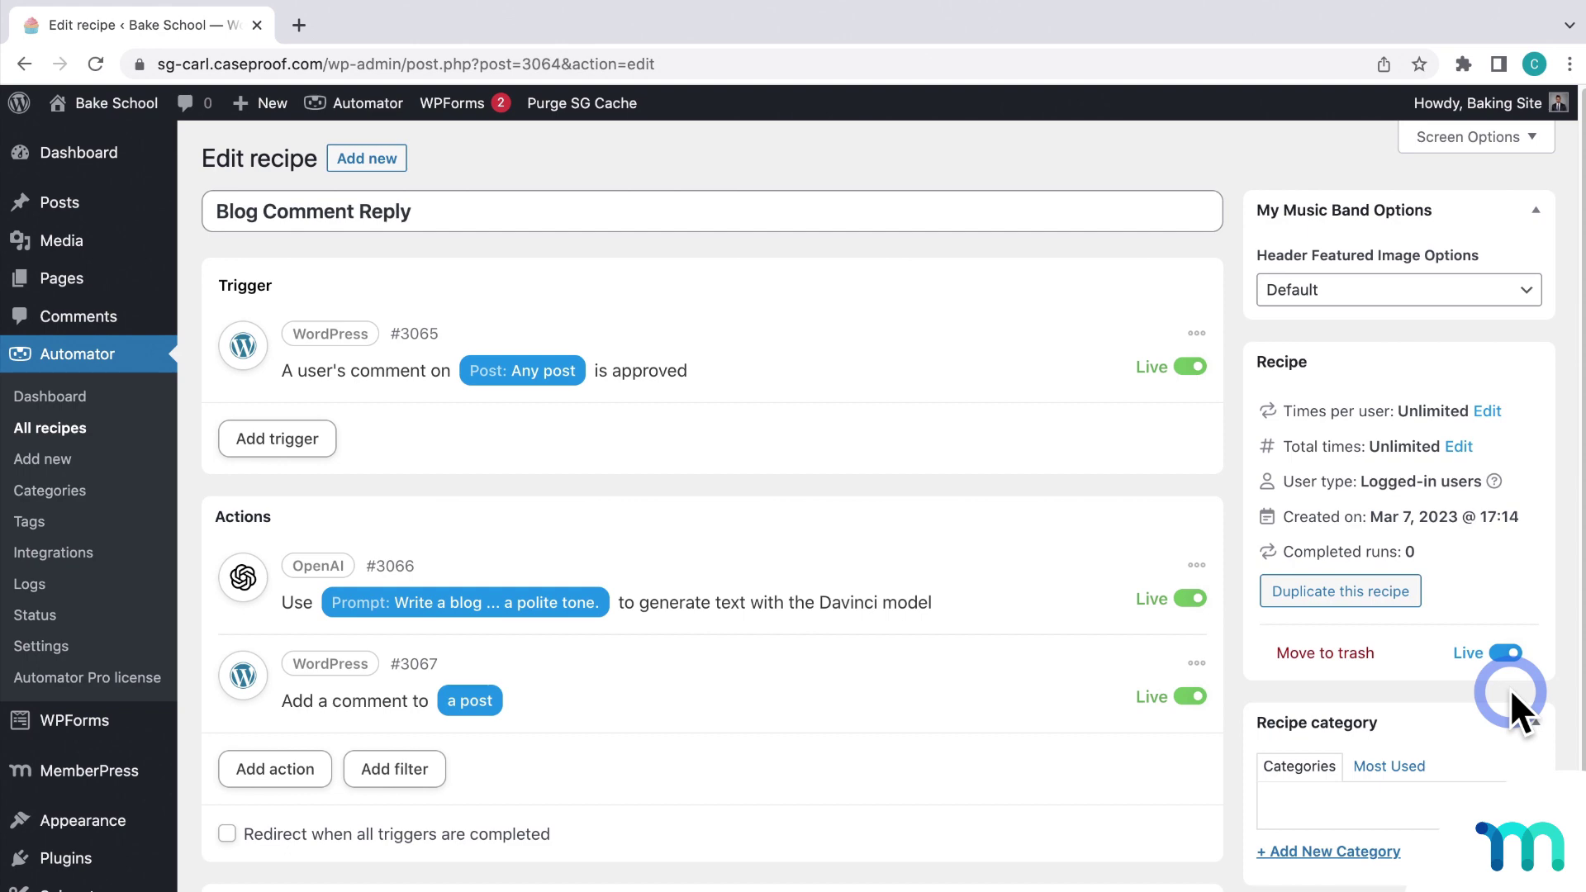
Step: Open the Snickers Cookie post from the Posts list in a private window
{"action": "left_click", "coordinate": [80, 202]}
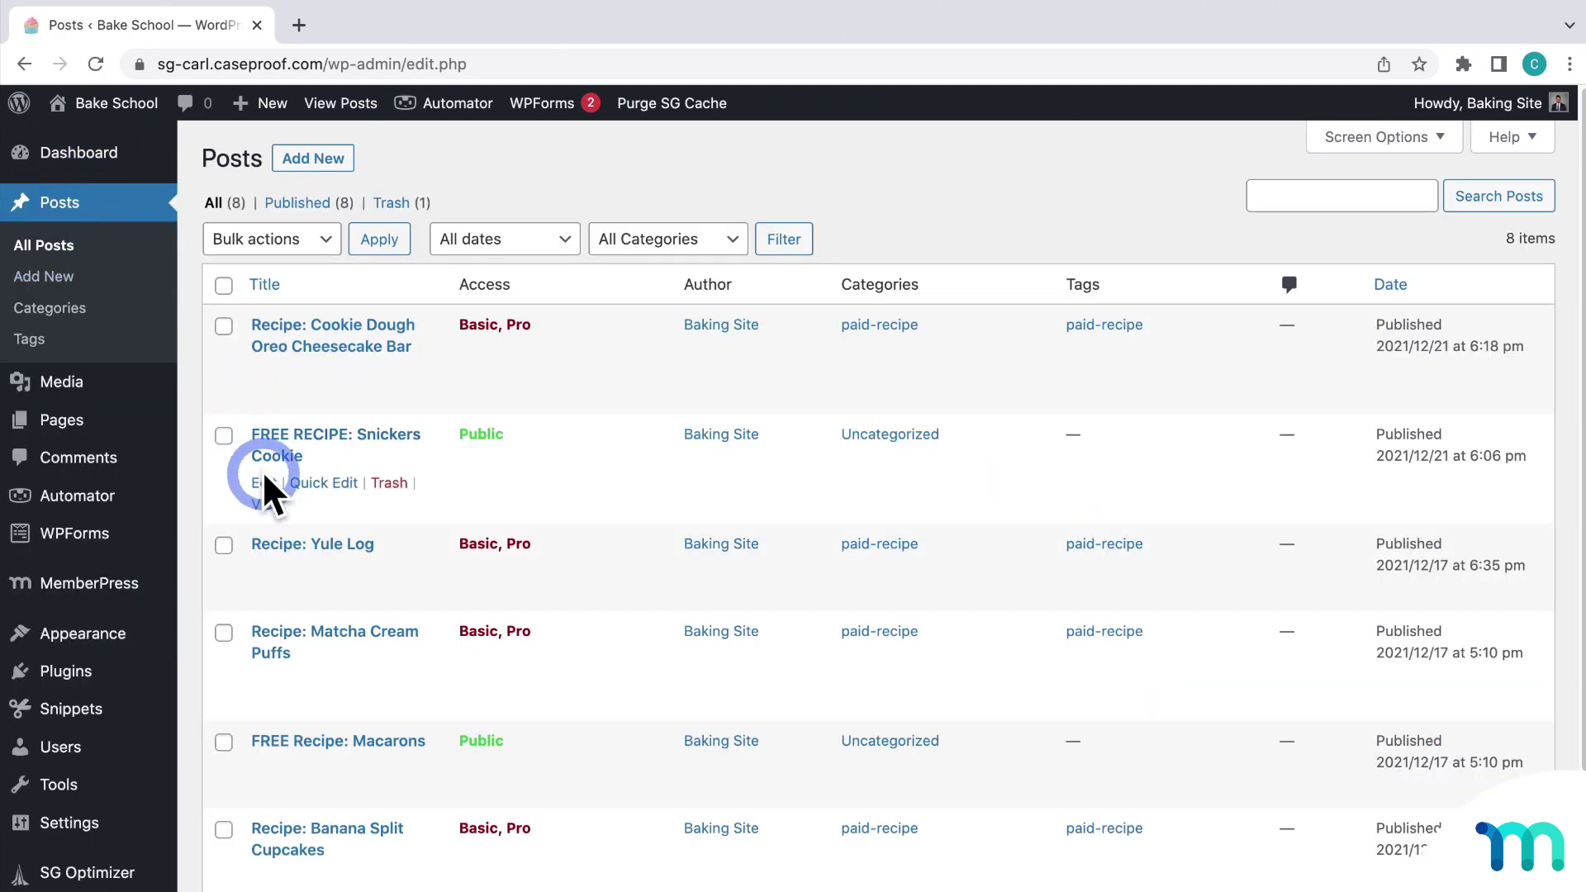
{"action": "right_click", "coordinate": [269, 500]}
{"action": "left_click", "coordinate": [355, 551]}
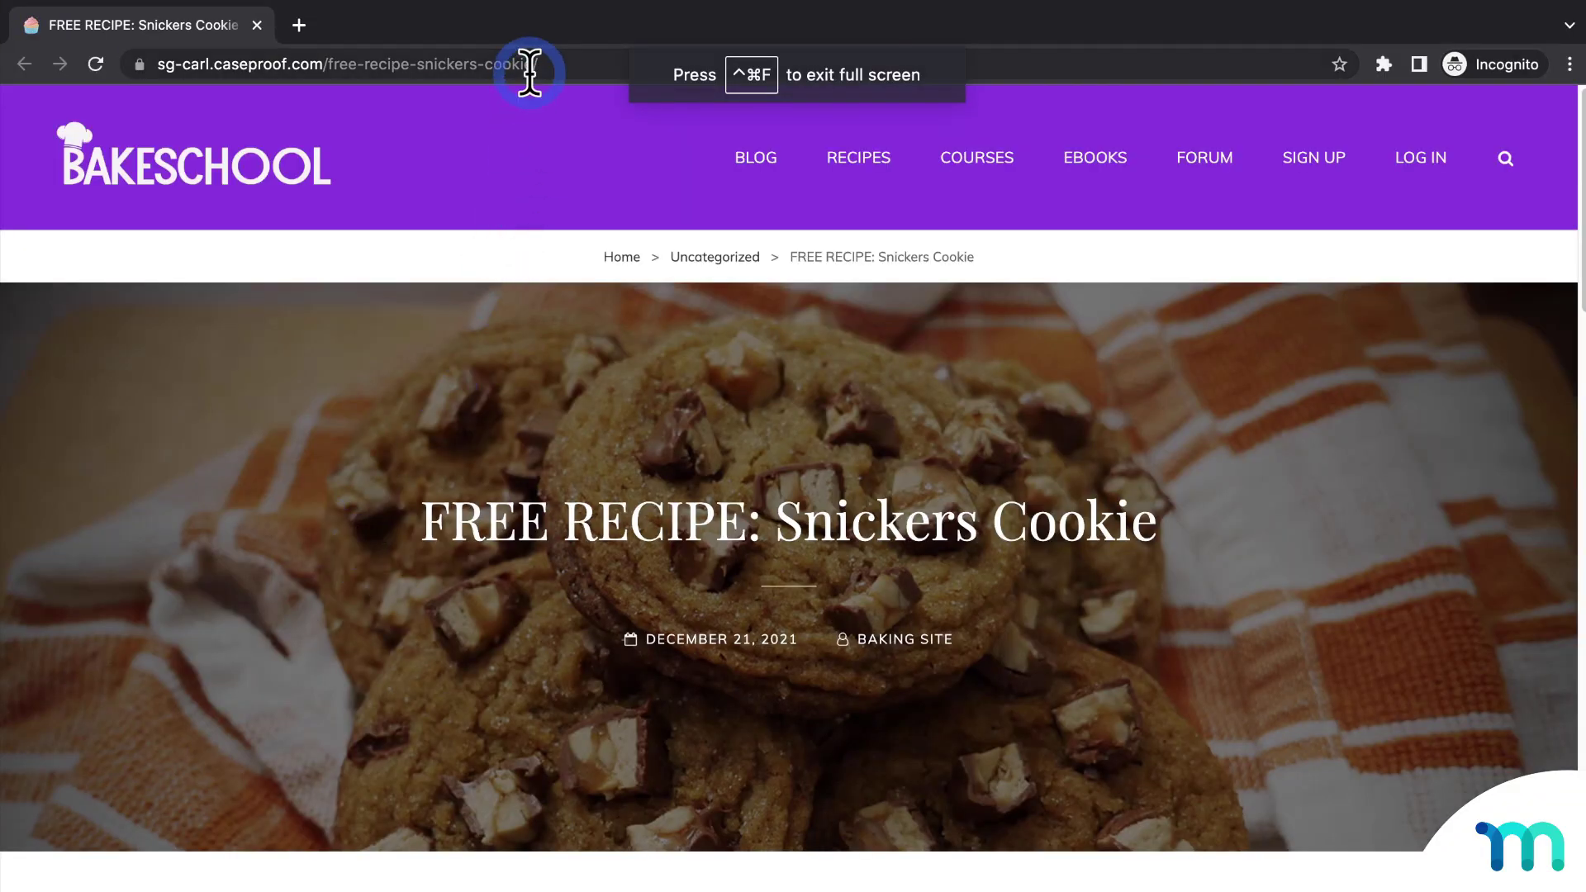
{"action": "left_click", "coordinate": [529, 70]}
{"action": "key", "text": "super+c"}
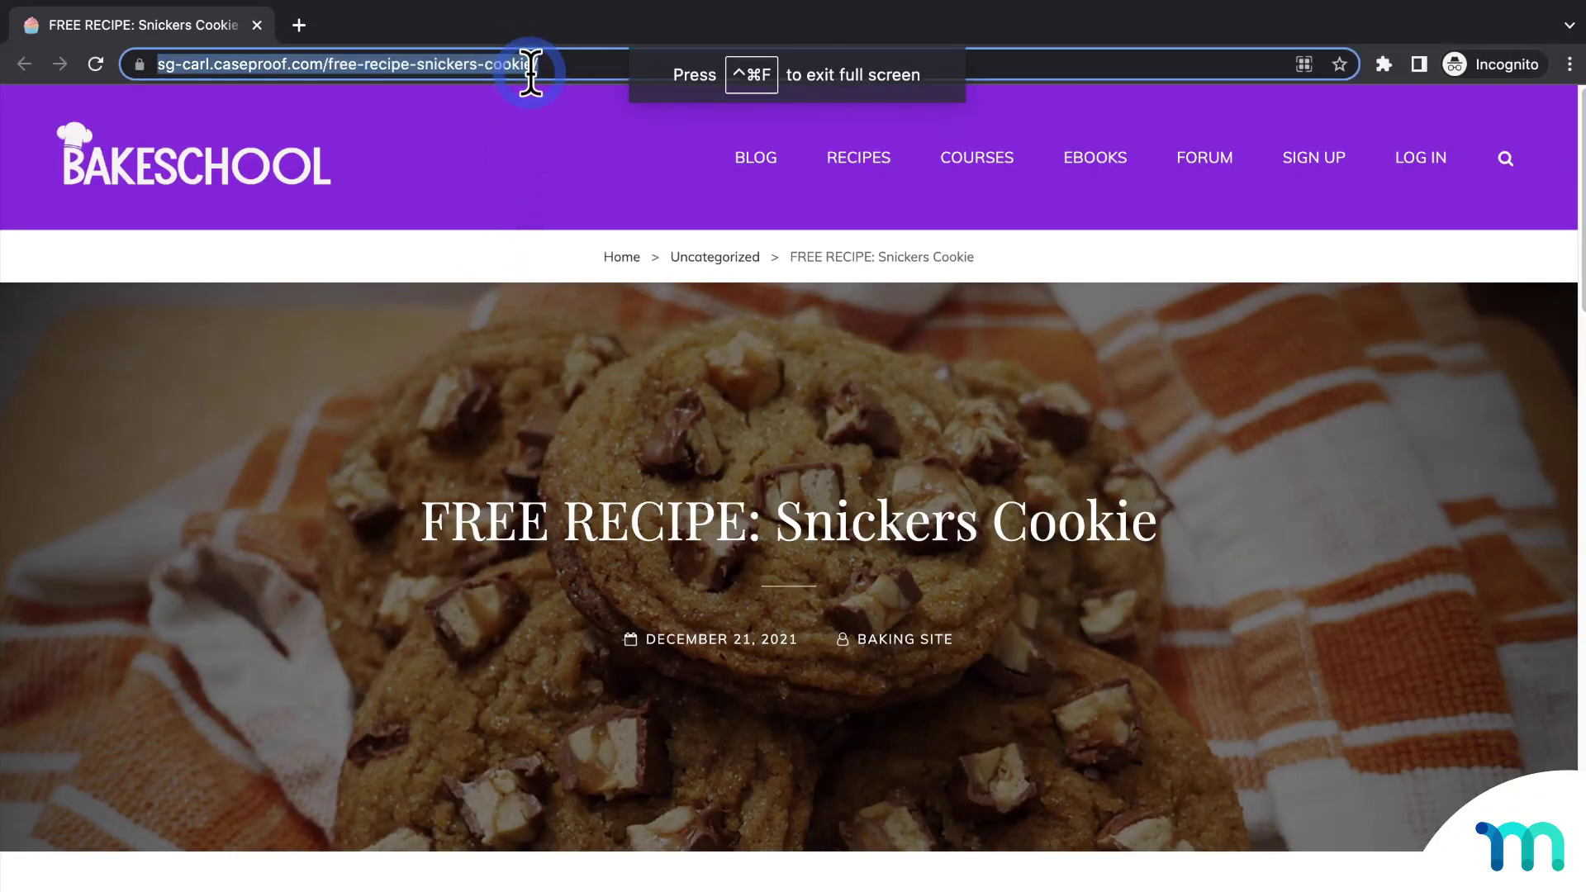
Step: Log in with the test member's username and password, then load the Snickers Cookie recipe URL
{"action": "left_click", "coordinate": [1403, 159]}
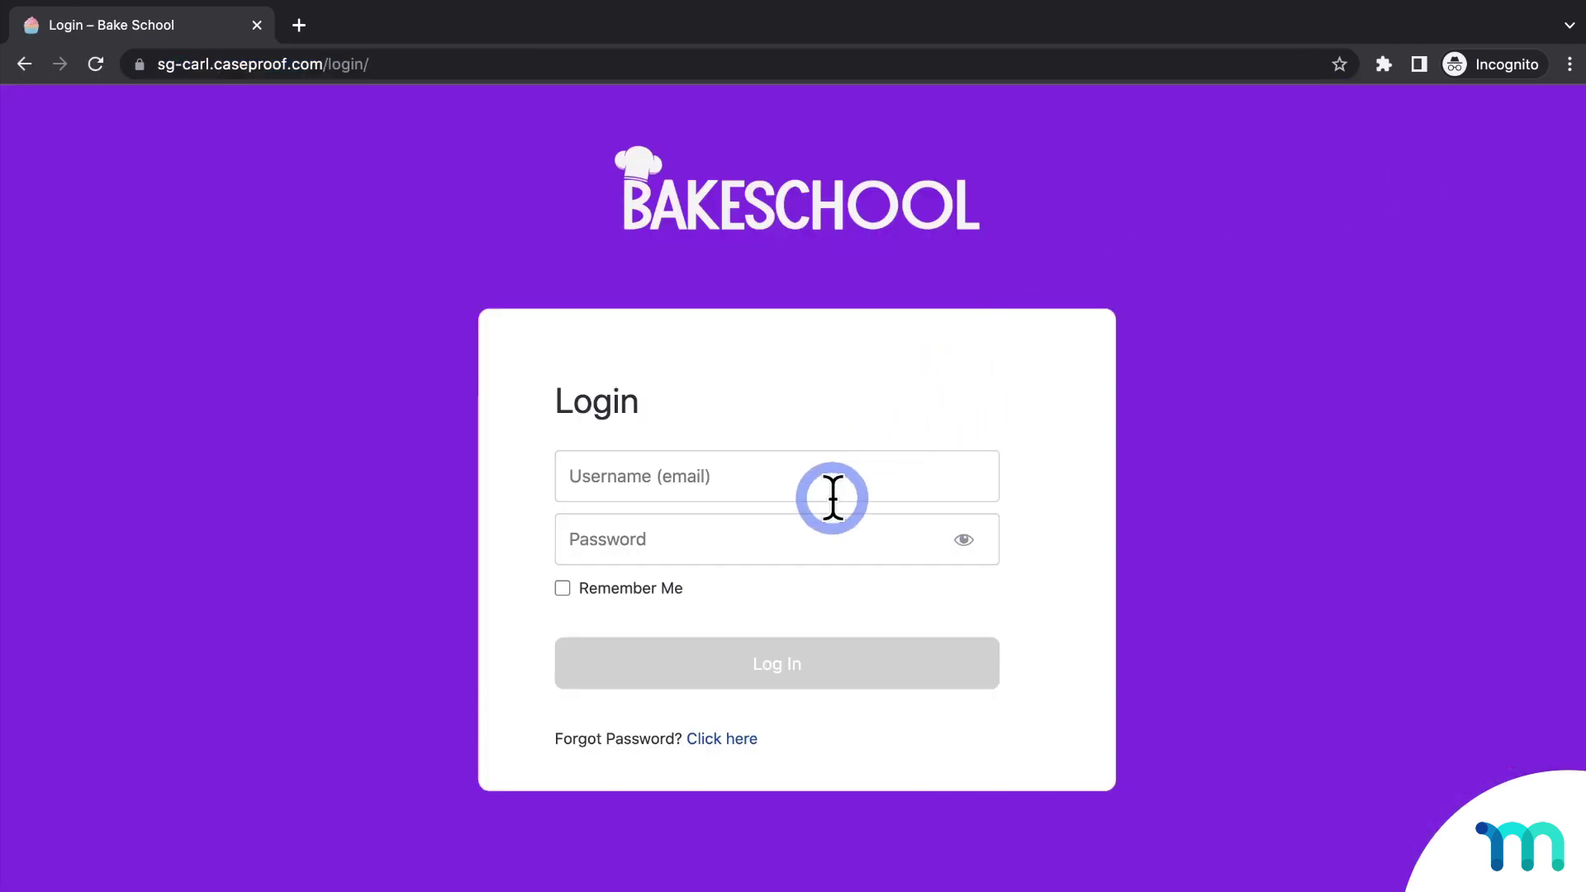
{"action": "left_click", "coordinate": [831, 487]}
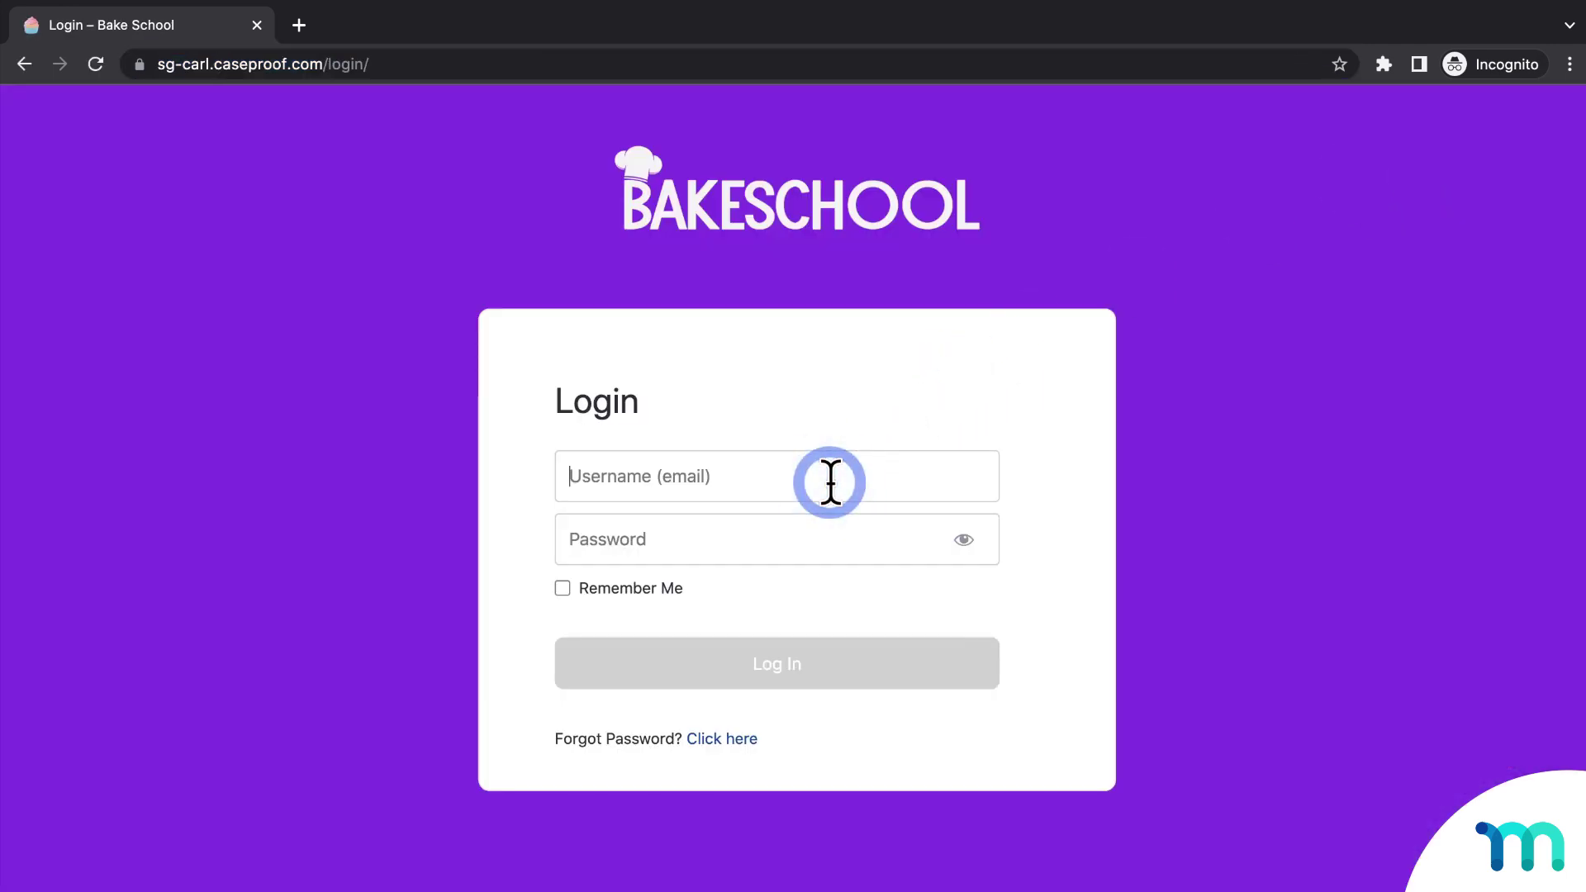
{"action": "type", "text": "johndoe332"}
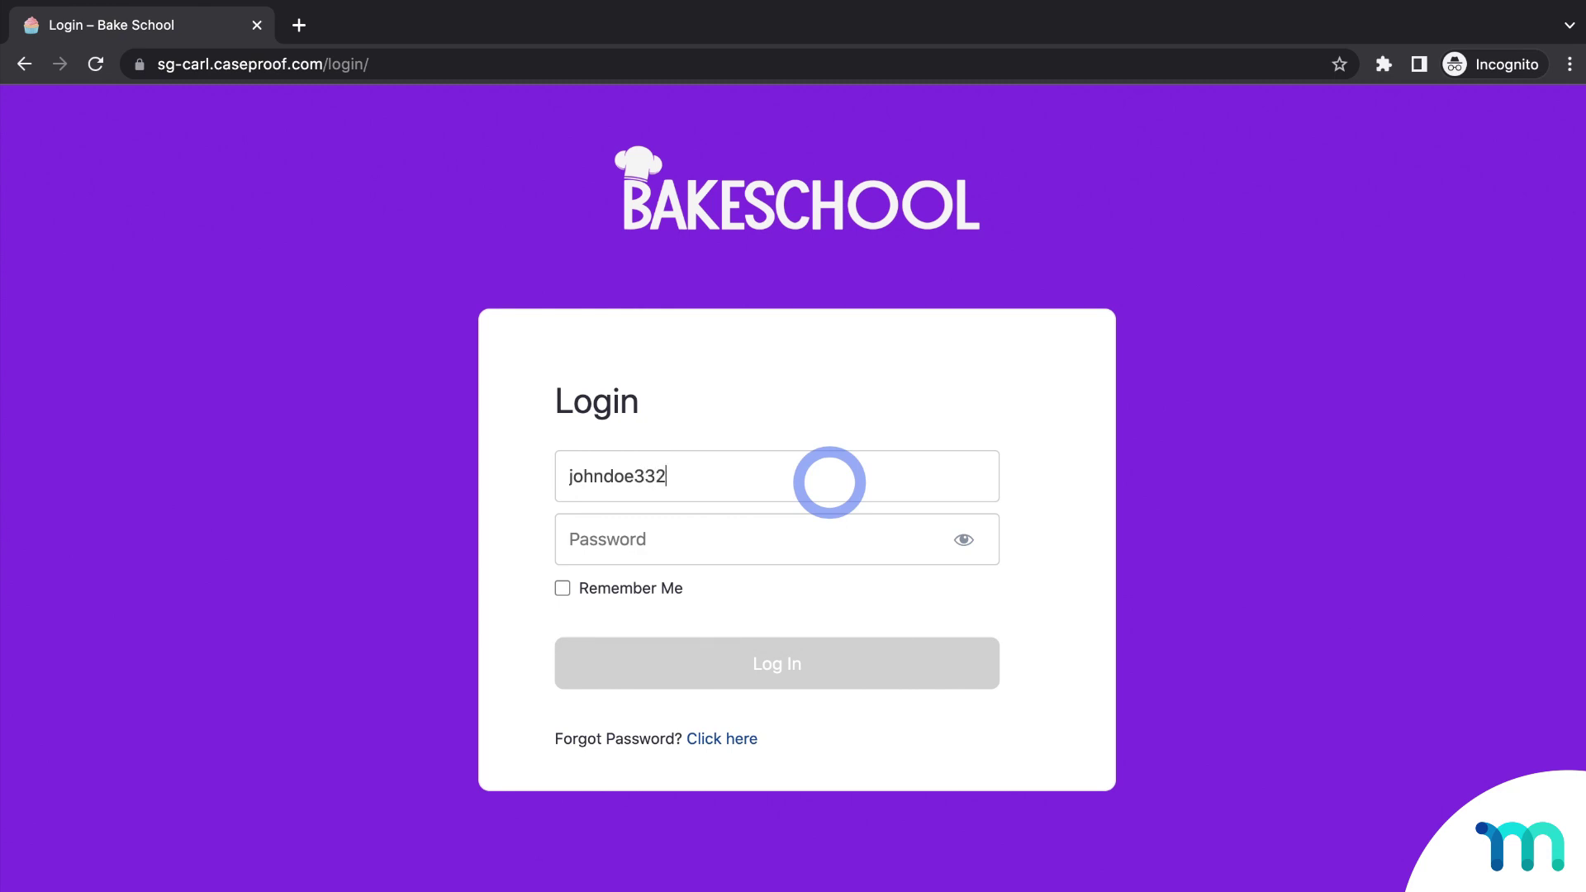
{"action": "key", "text": "Tab"}
{"action": "type", "text": "•••••••"}
{"action": "key", "text": "Return"}
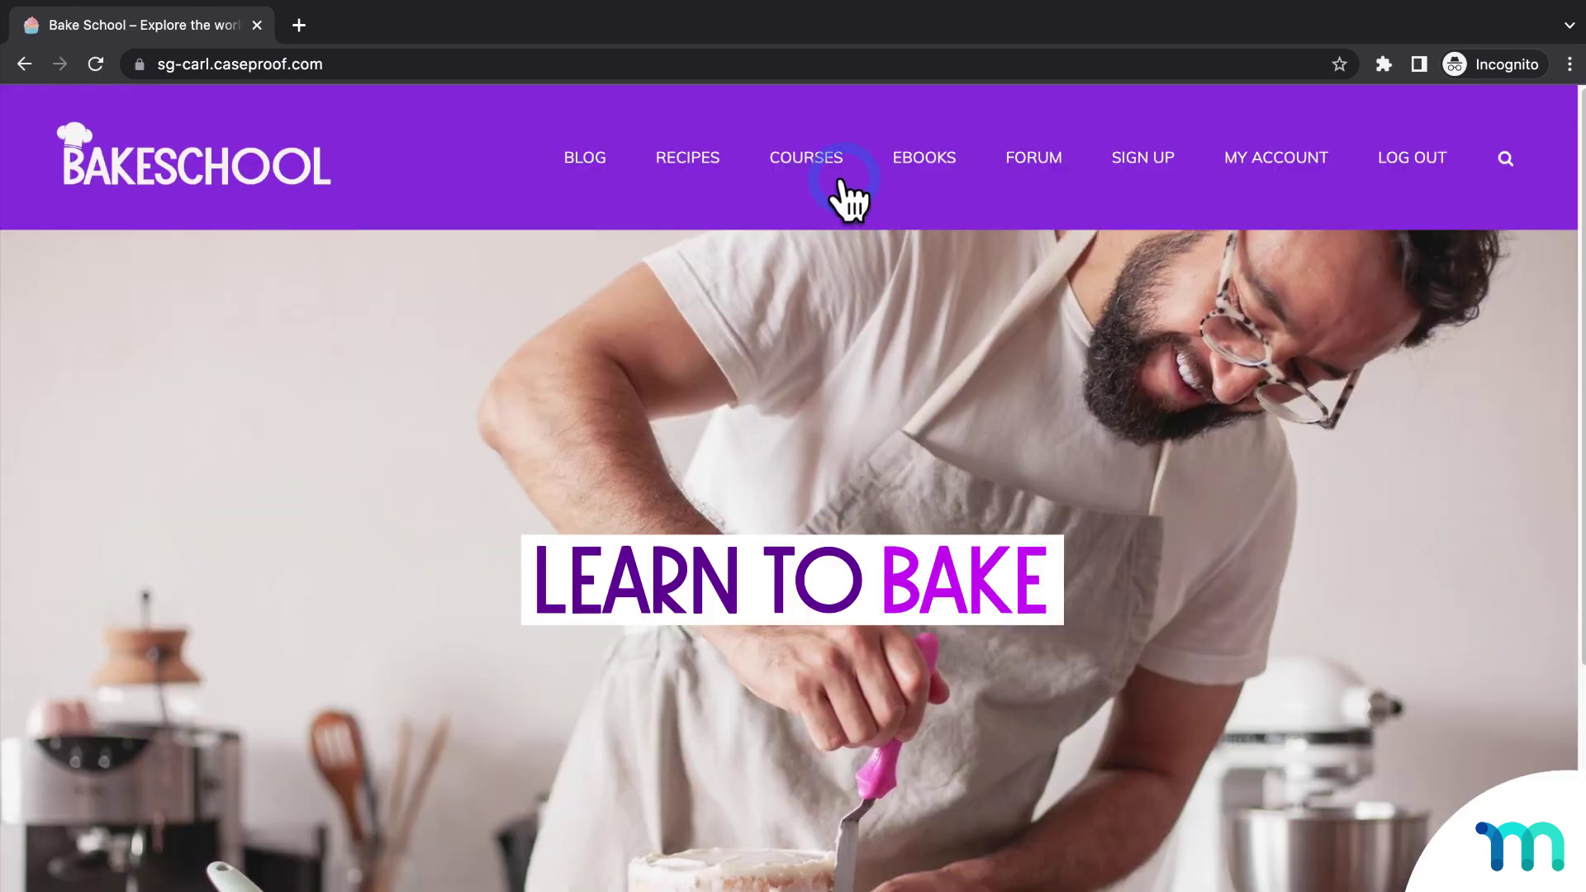
{"action": "left_click", "coordinate": [832, 64]}
{"action": "key", "text": "super+v"}
{"action": "key", "text": "Return"}
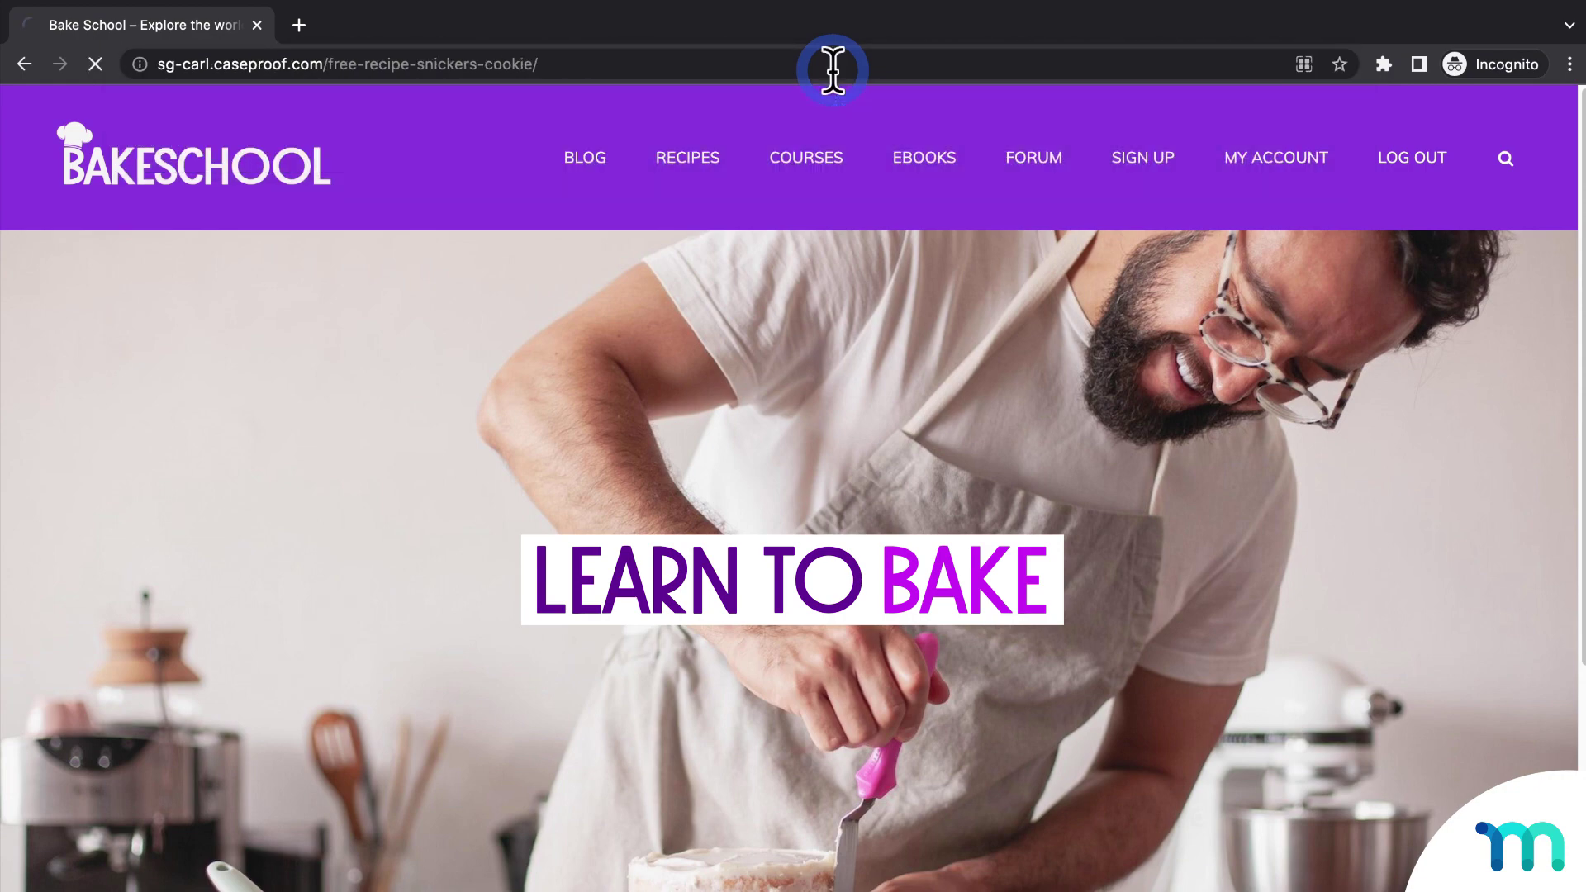
Step: Post the comment 'yo, can i make this in an easy bake oven?' on the Snickers Cookie recipe
{"action": "scroll", "coordinate": [925, 301], "scroll_direction": "down", "scroll_amount": 20}
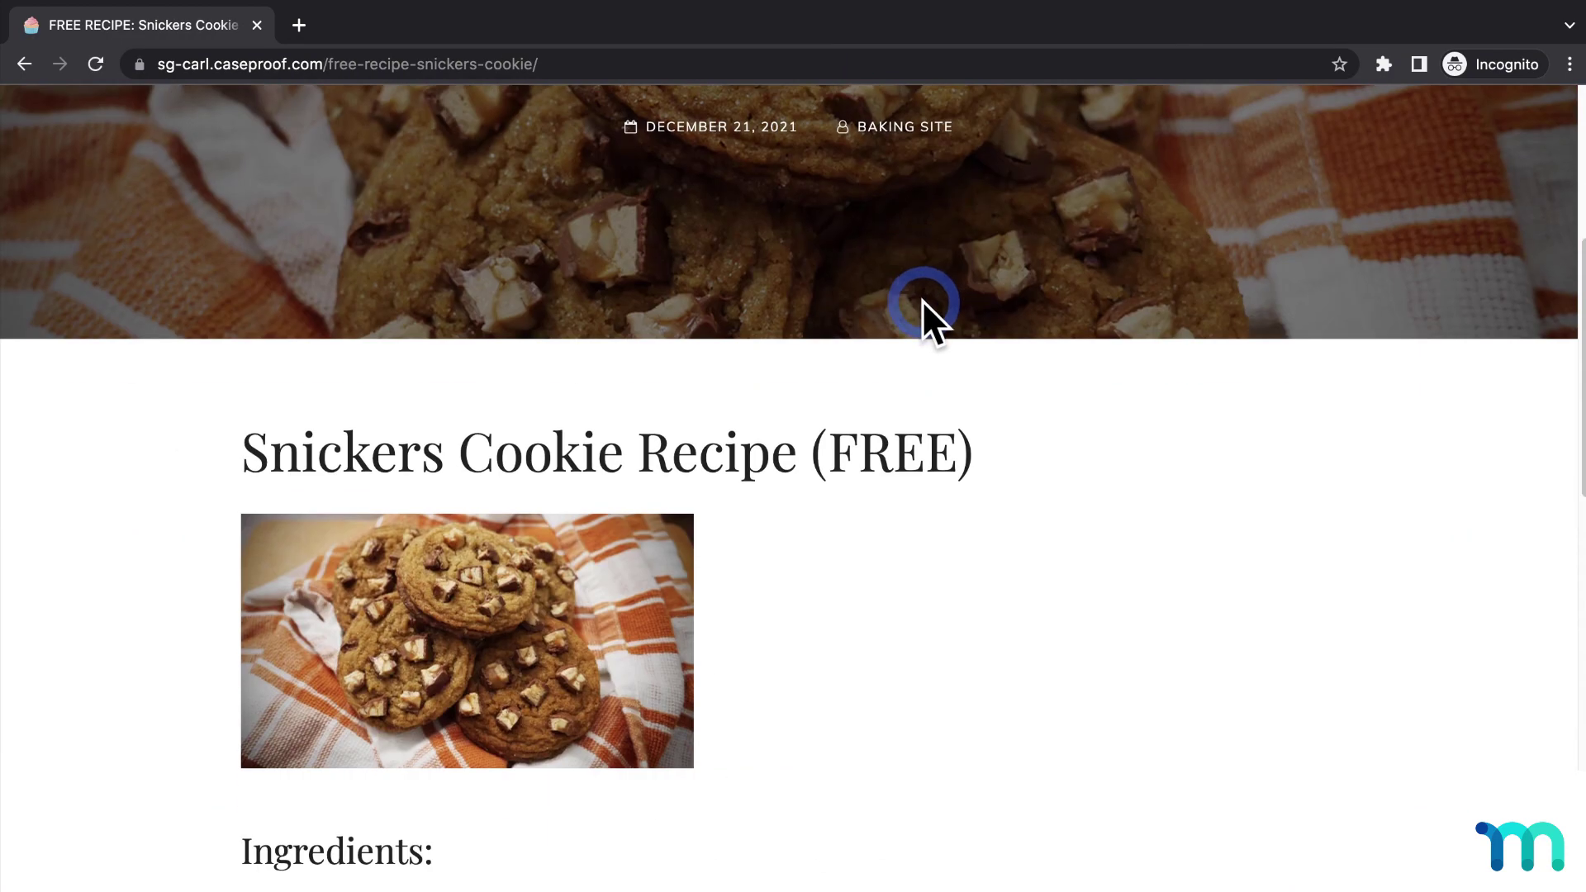
{"action": "scroll", "coordinate": [921, 312], "scroll_direction": "down", "scroll_amount": 3}
{"action": "left_click", "coordinate": [773, 542]}
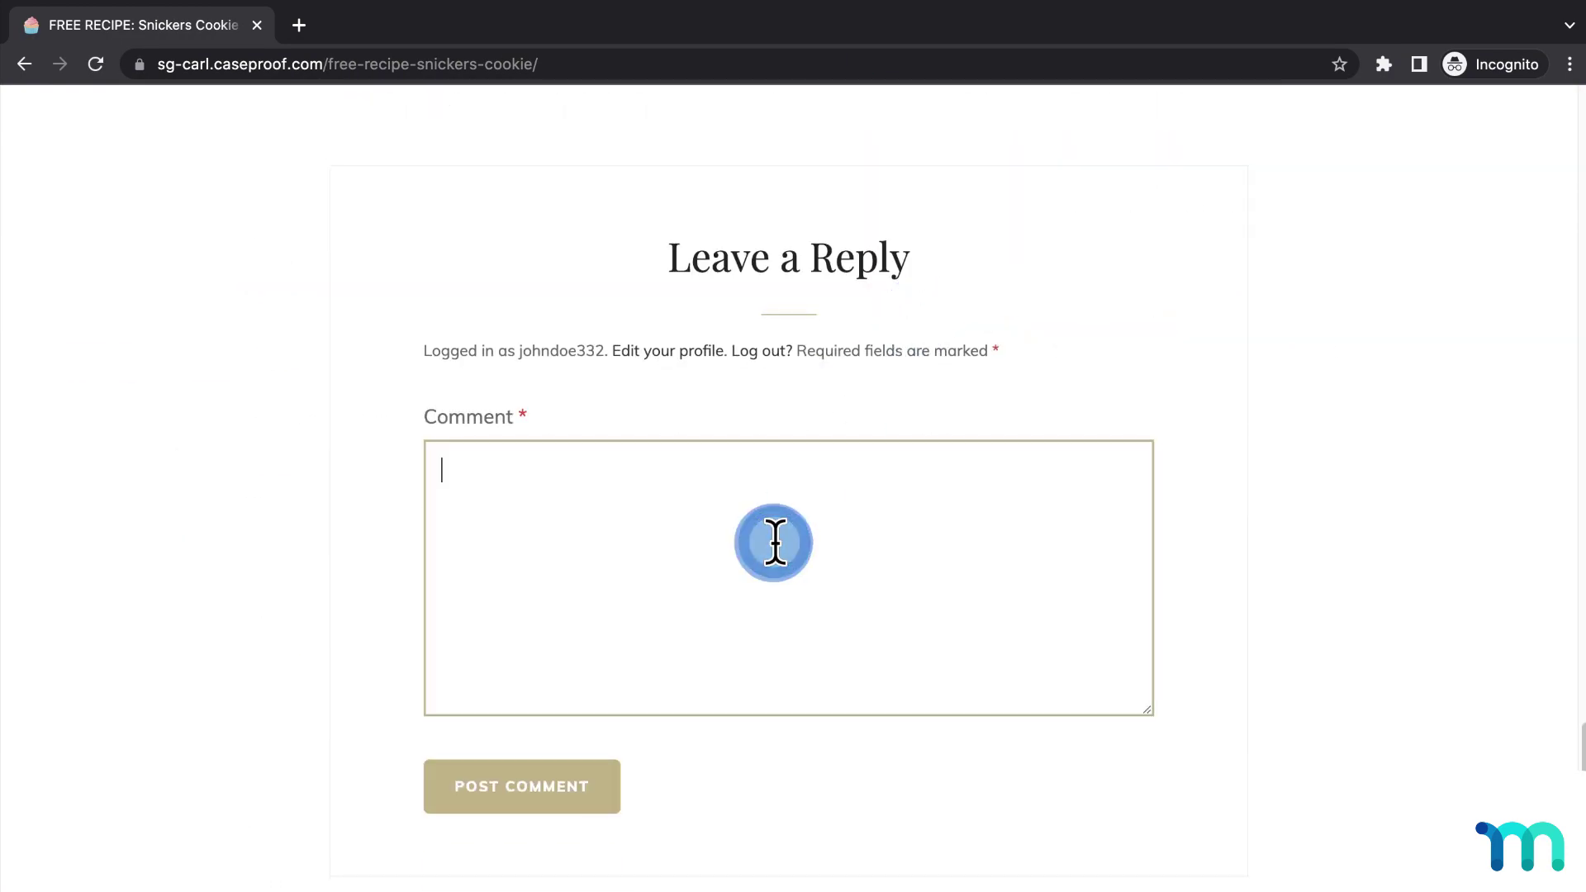
{"action": "type", "text": "yo, can i make thi"}
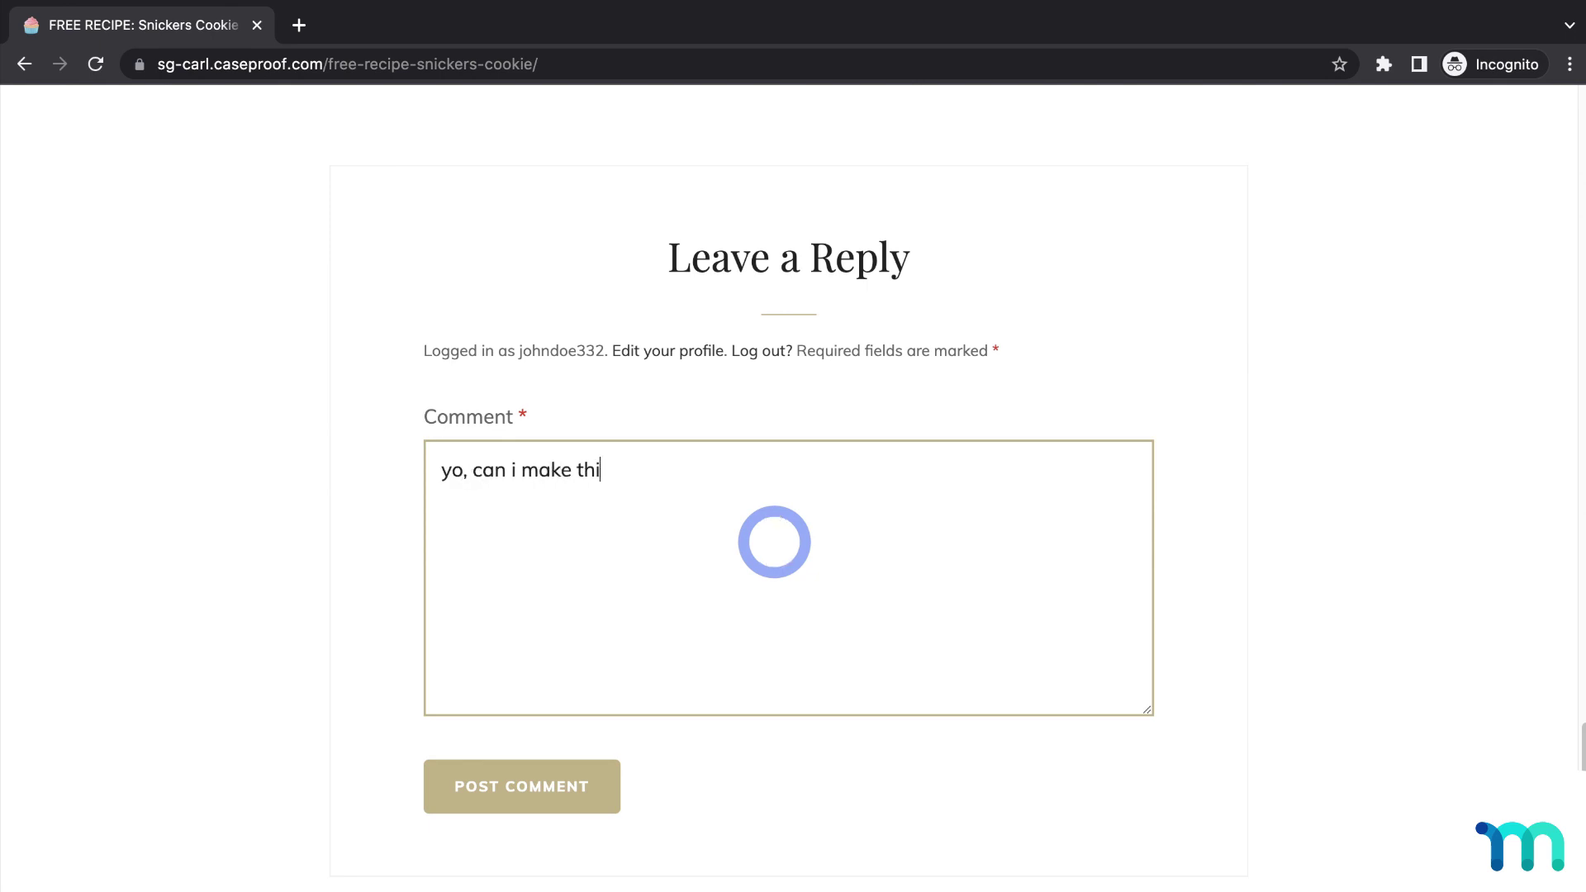
{"action": "type", "text": "s in an easy bake oven?"}
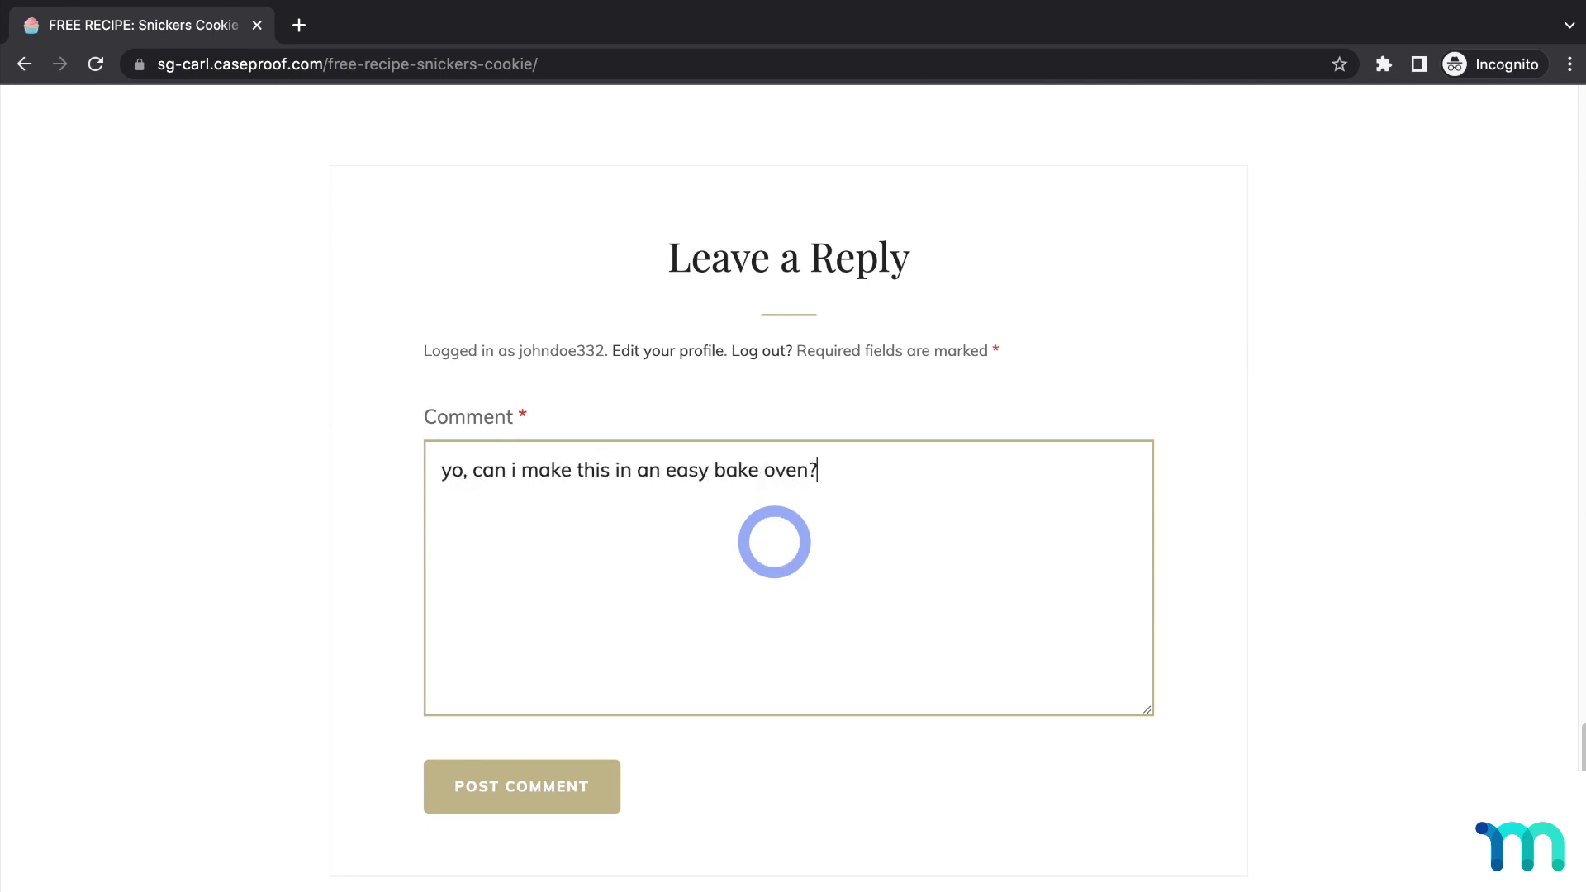
{"action": "left_click", "coordinate": [573, 786]}
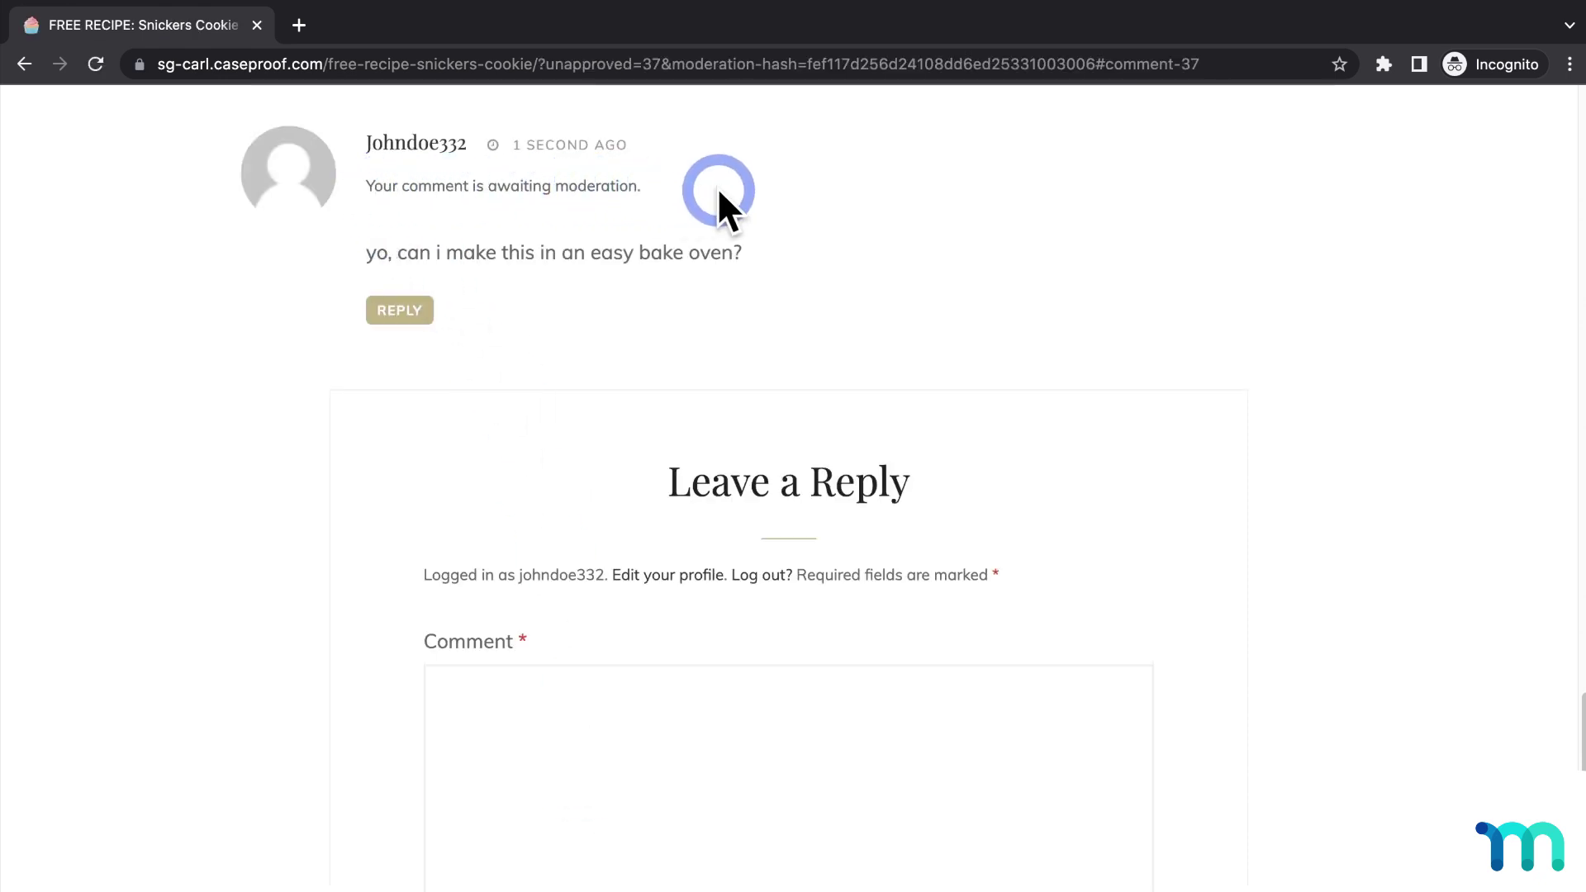
Step: Close the test member's window, refresh Posts, and approve the test comment on the Snickers Cookie post
{"action": "left_click", "coordinate": [257, 25]}
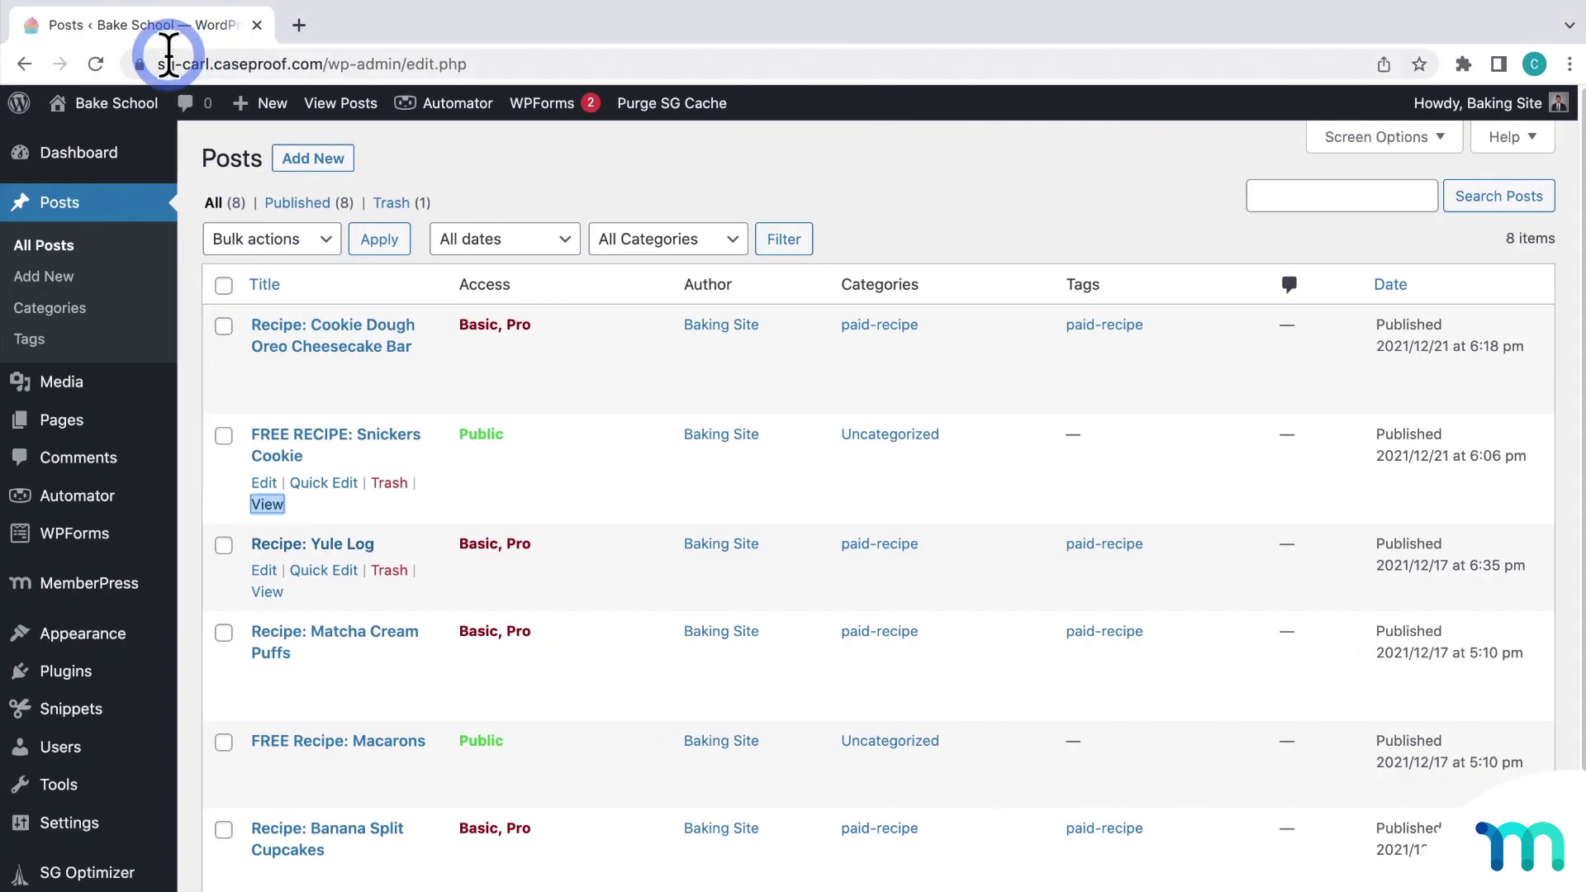
{"action": "left_click", "coordinate": [99, 63]}
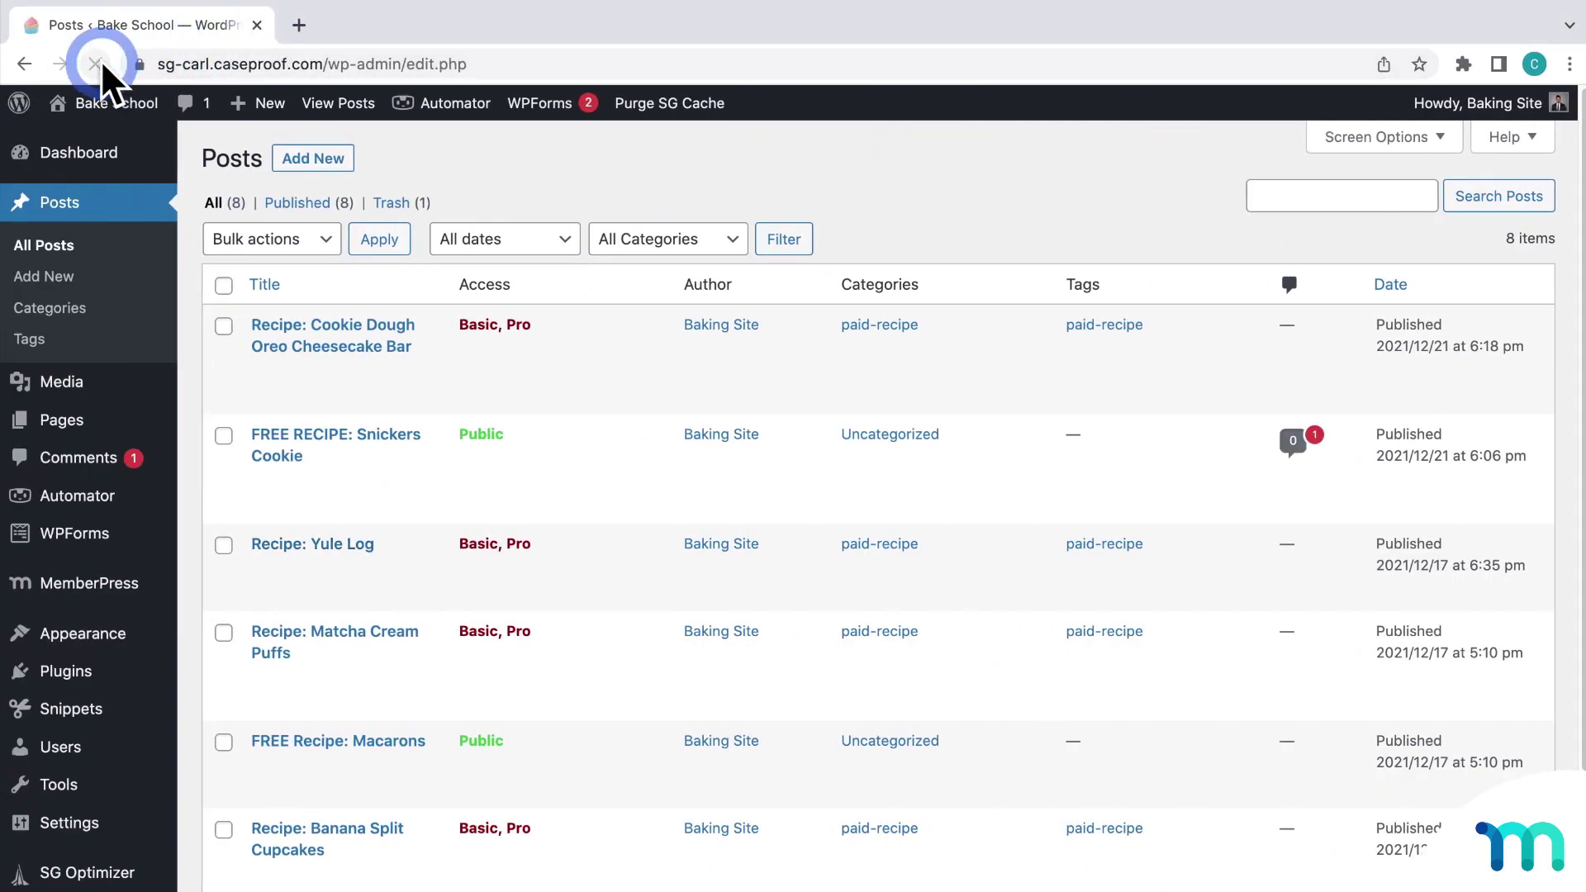
{"action": "left_click", "coordinate": [1293, 438]}
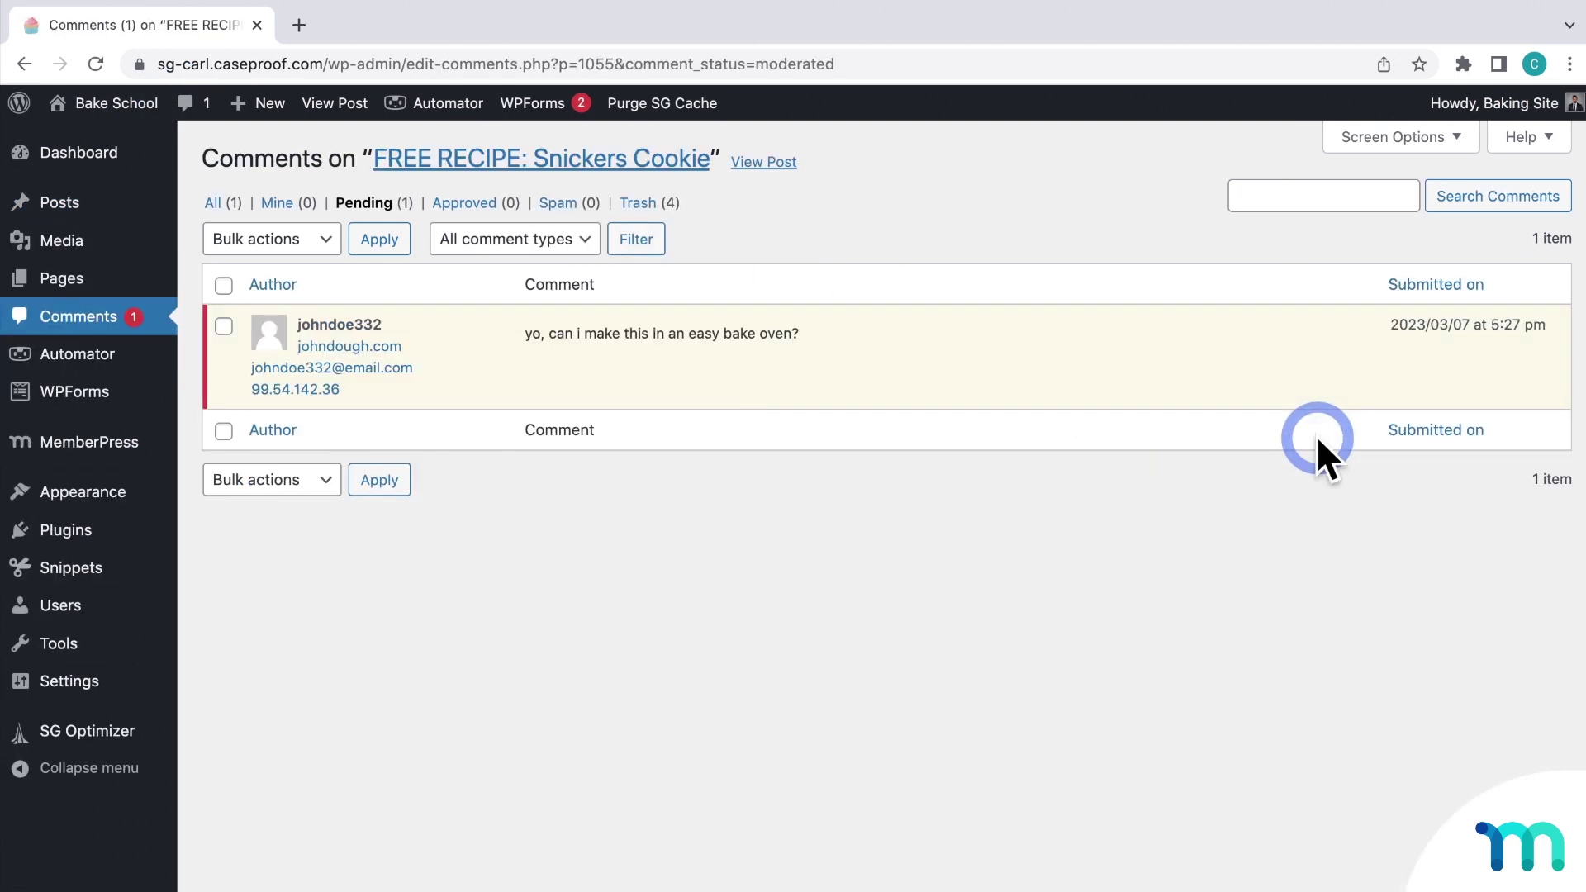
{"action": "left_click", "coordinate": [568, 371]}
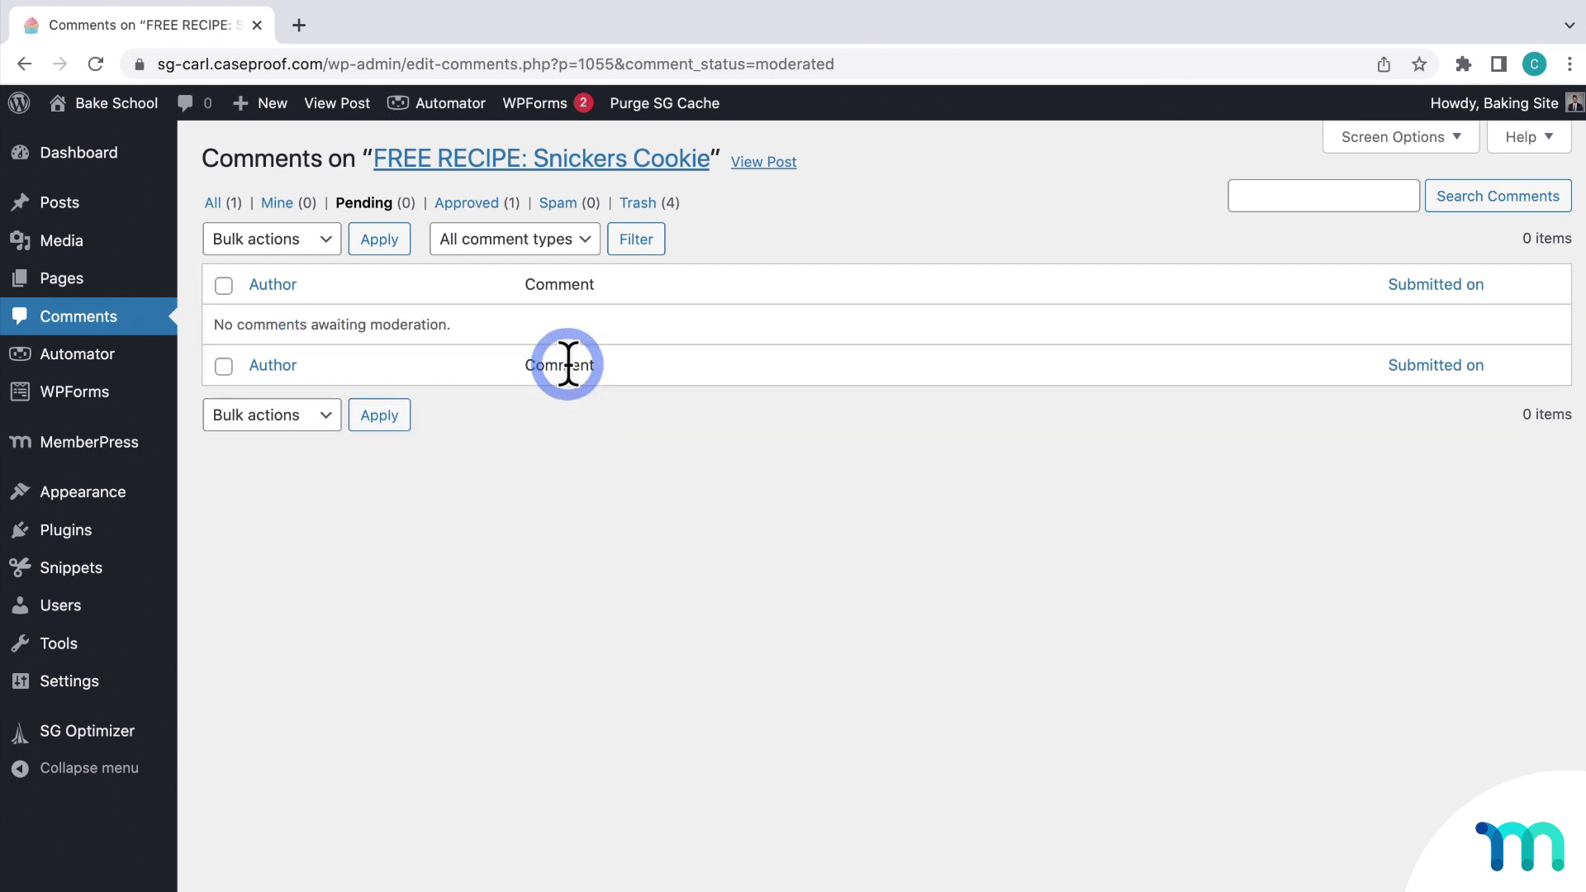
Step: Approve the newly arrived AI-generated reply on the Snickers Cookie post, leaving no comments pending
{"action": "left_click", "coordinate": [74, 203]}
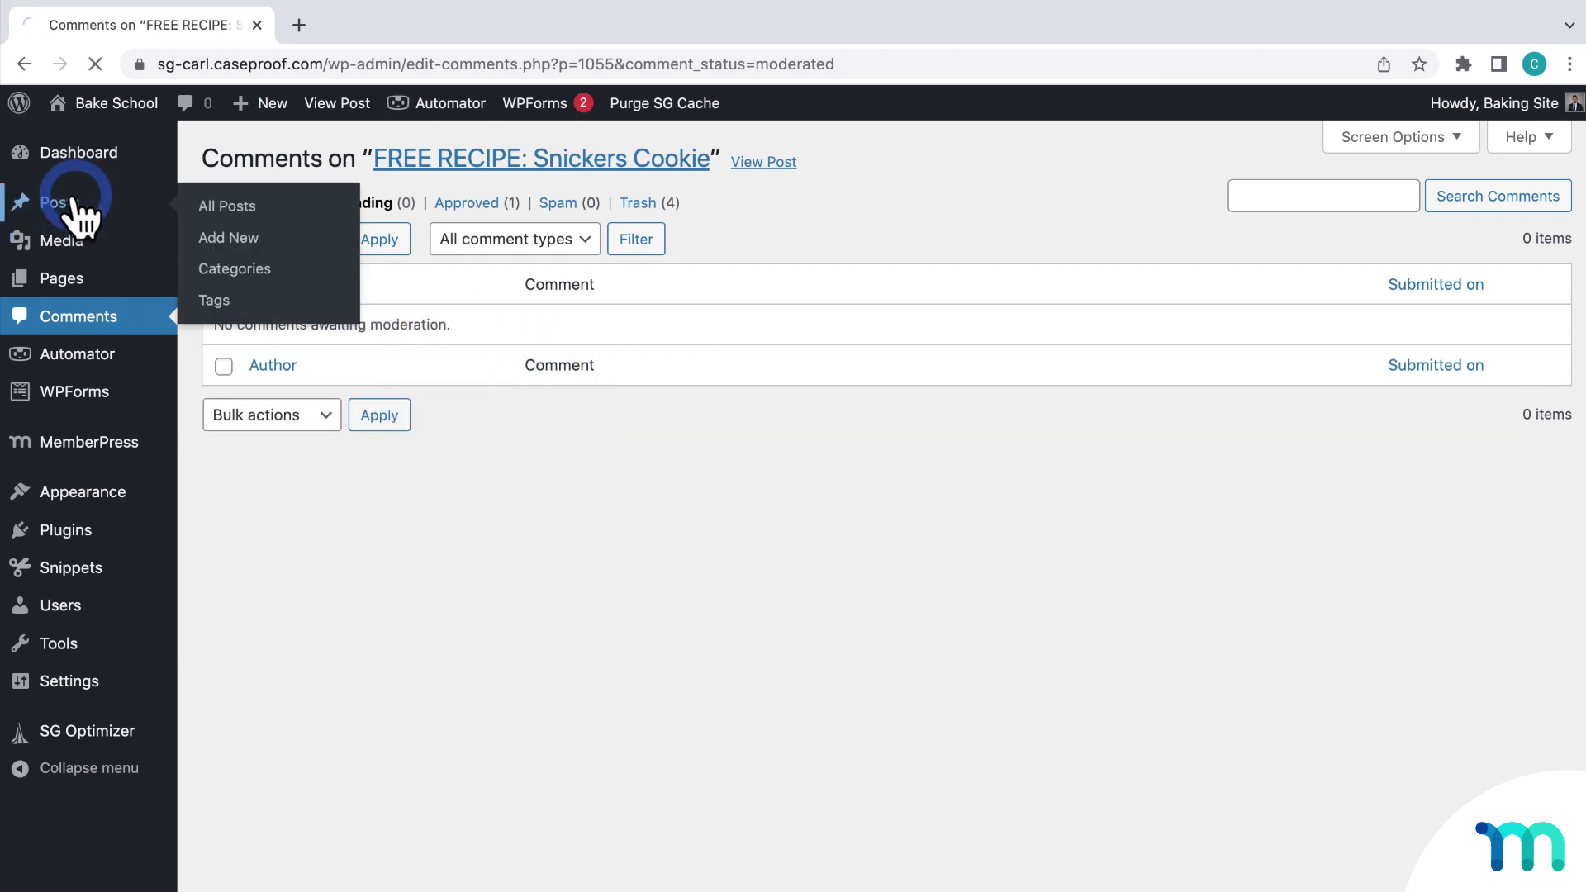
{"action": "left_click", "coordinate": [1317, 436]}
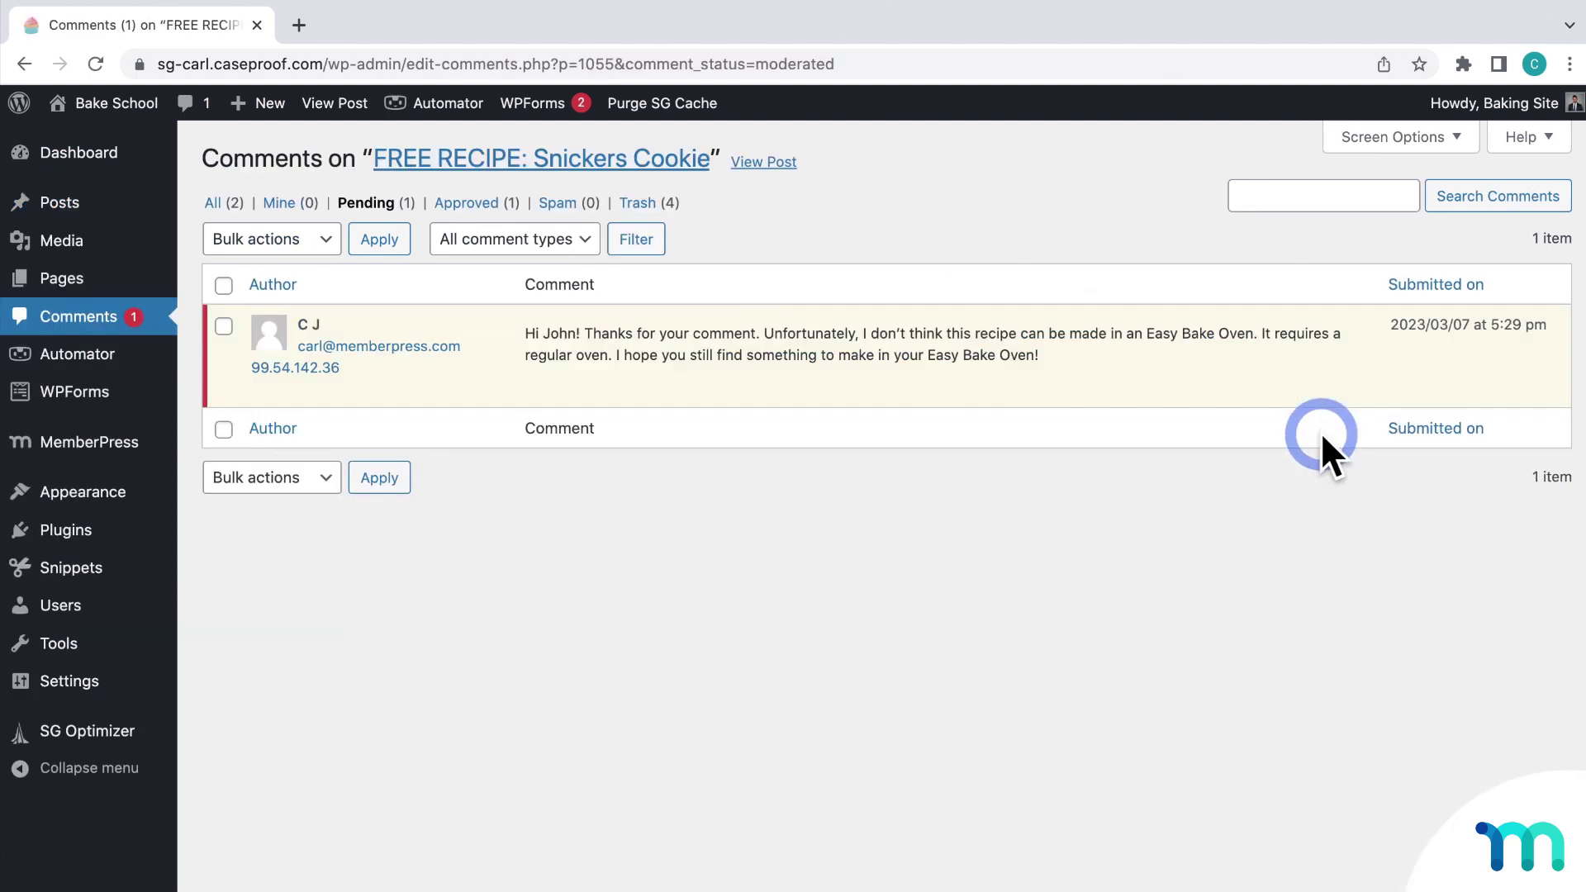
{"action": "left_click", "coordinate": [556, 388]}
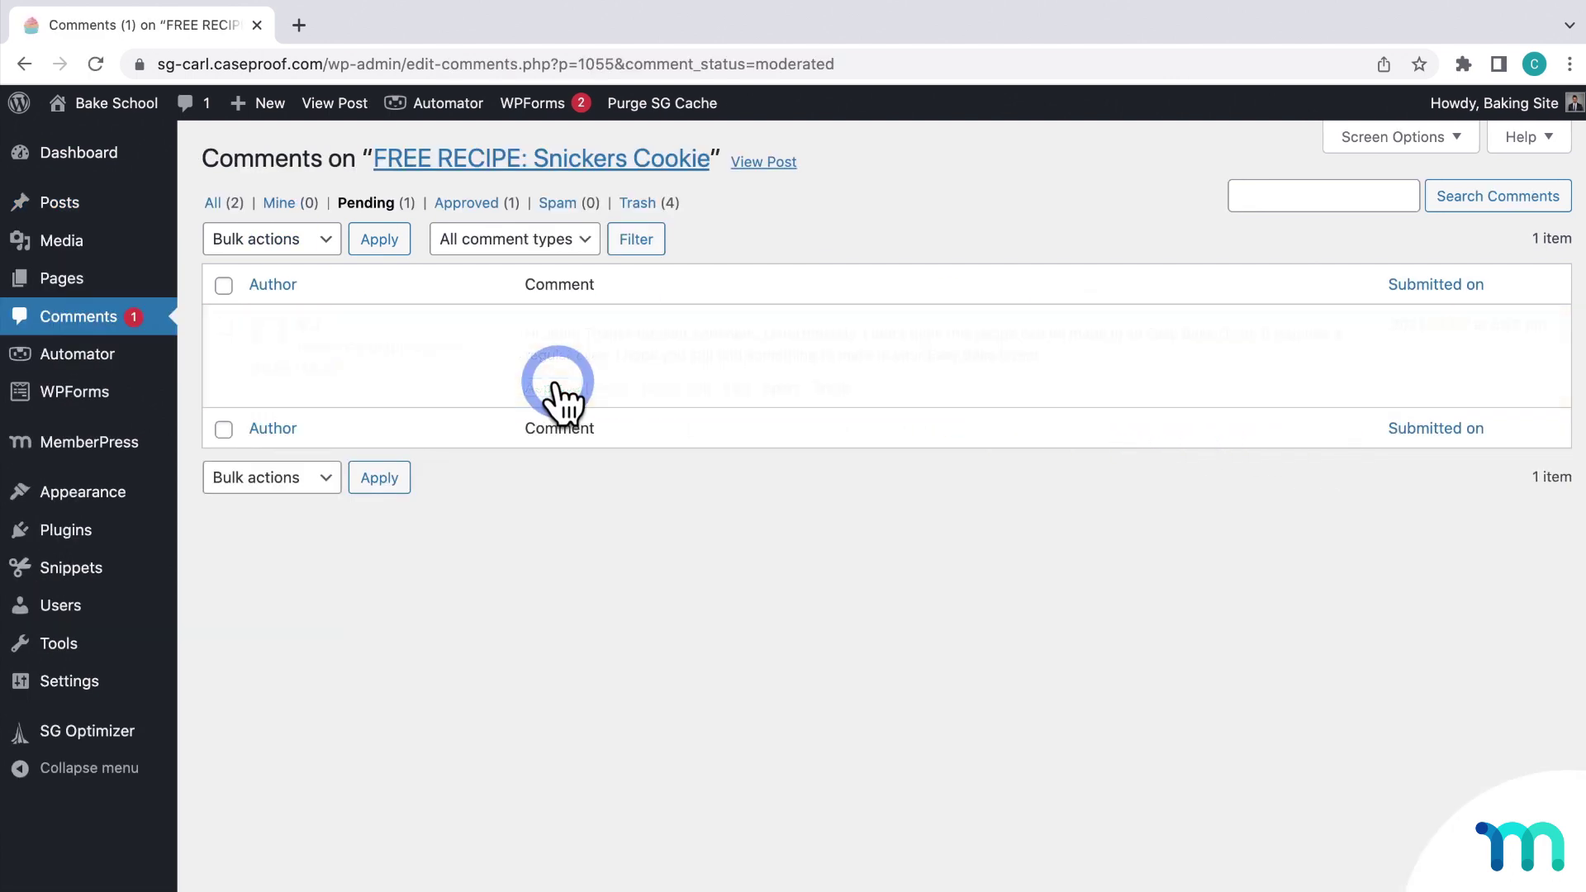
{"action": "left_click", "coordinate": [78, 204]}
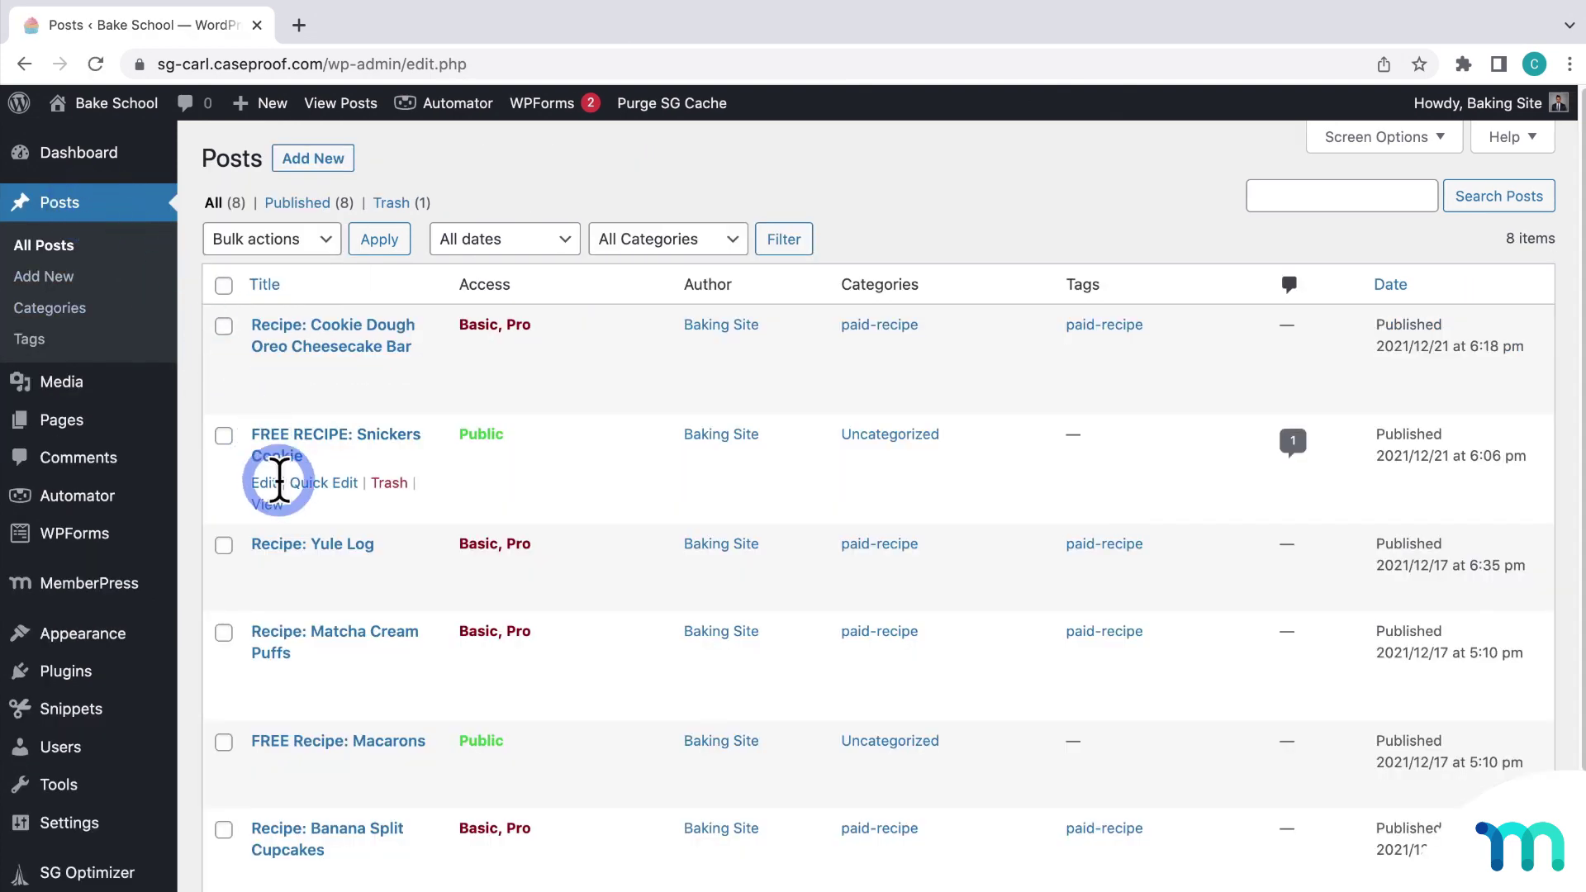
Step: View the FREE RECIPE: Snickers Cookie post and scroll to its 2 comments, including the AI reply
{"action": "left_click", "coordinate": [273, 505]}
{"action": "scroll", "coordinate": [372, 520], "scroll_direction": "down", "scroll_amount": 20}
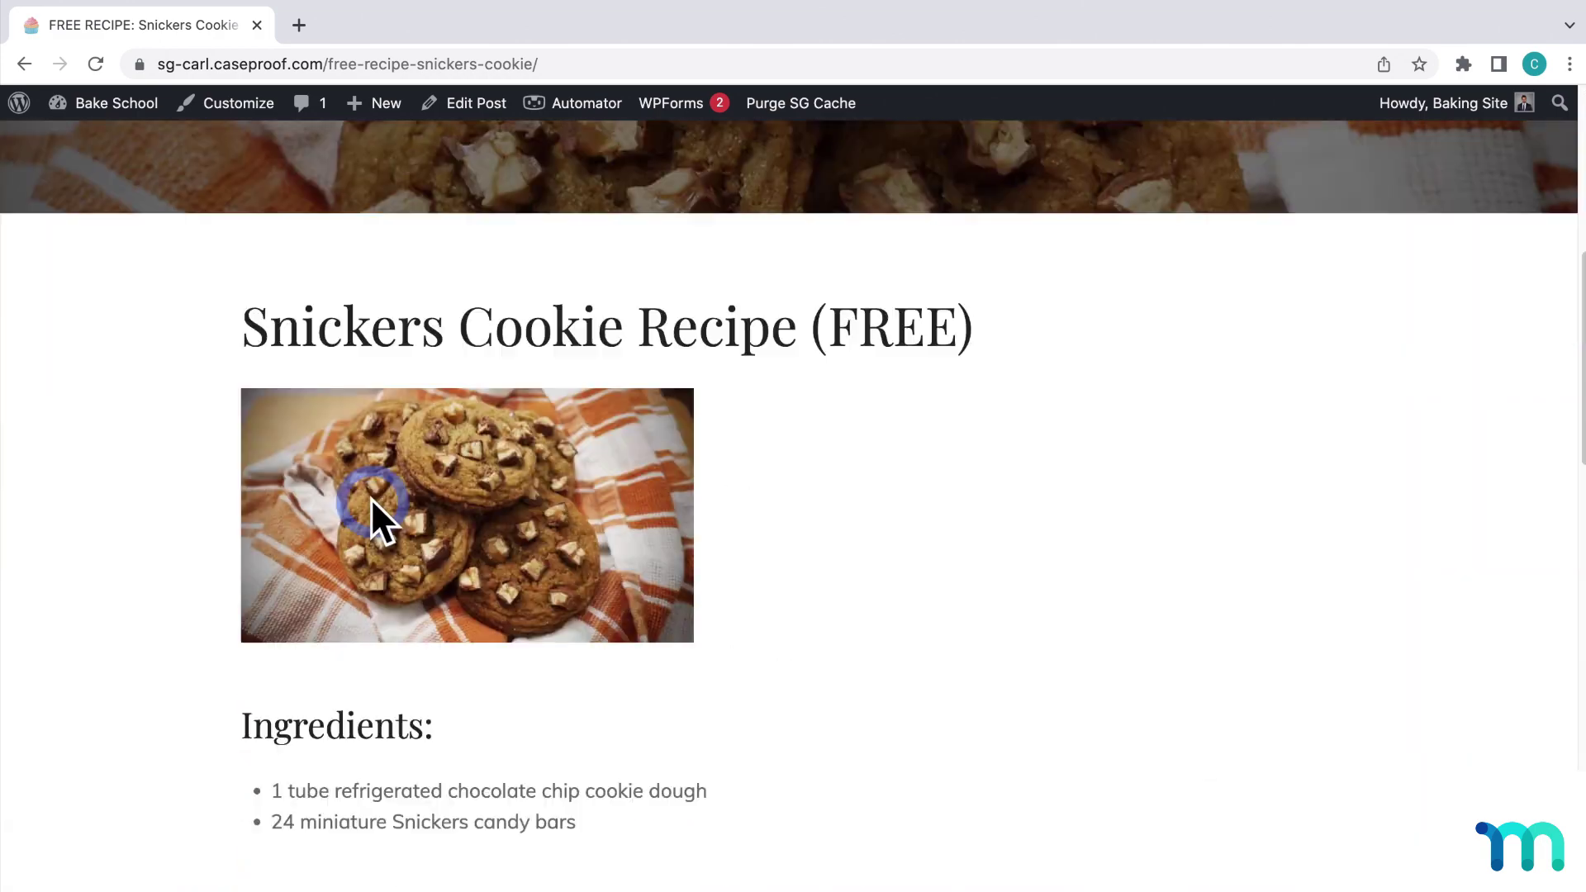
{"action": "scroll", "coordinate": [1150, 466], "scroll_direction": "down", "scroll_amount": 5}
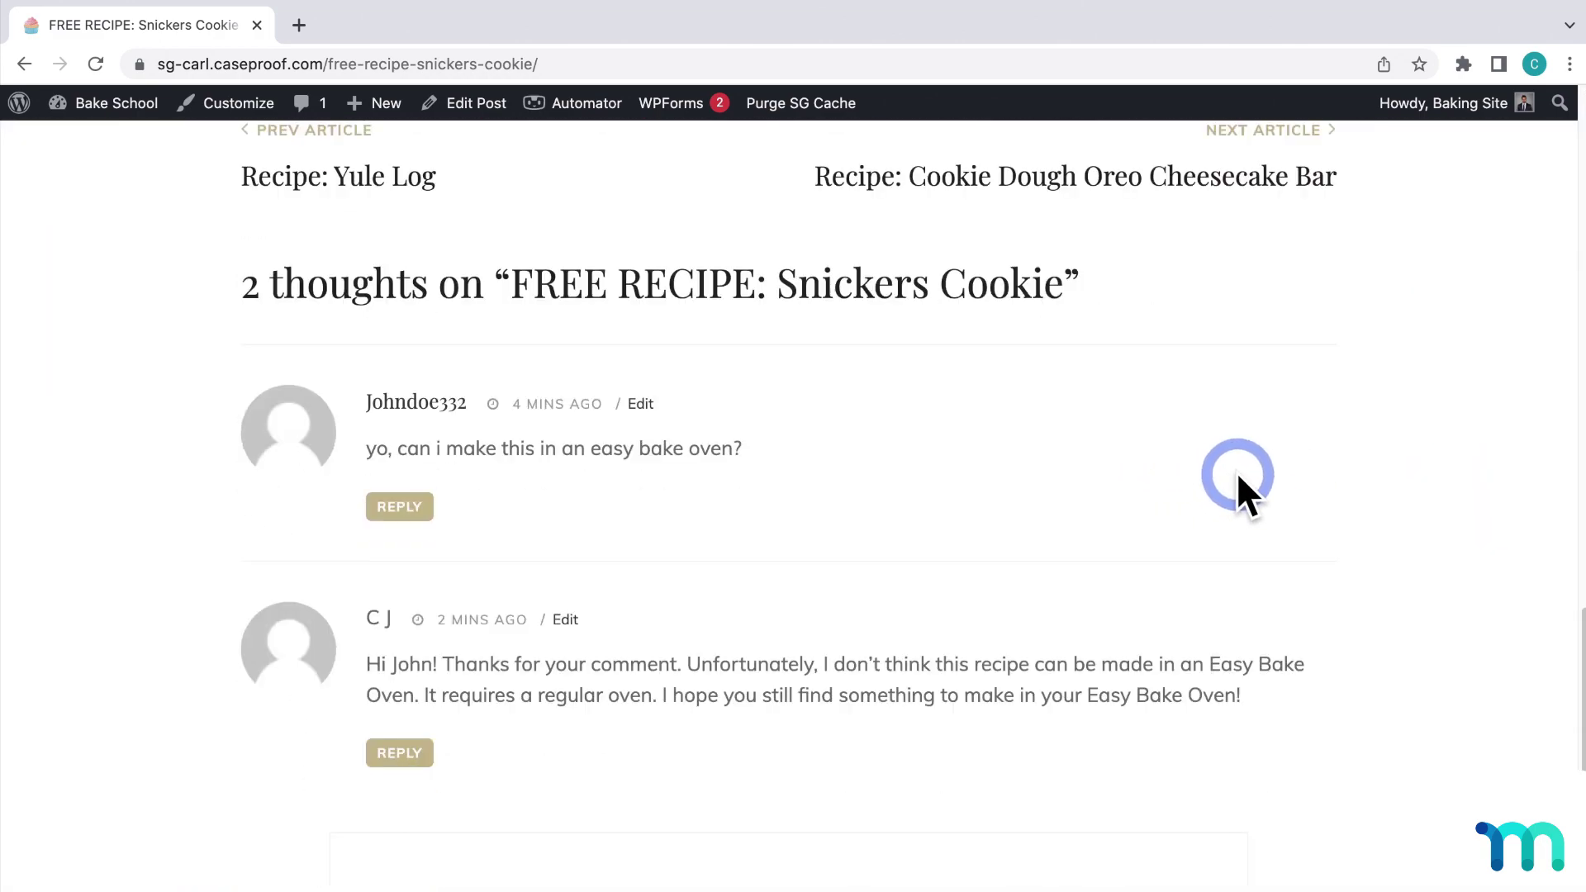
{"action": "scroll", "coordinate": [1346, 506], "scroll_direction": "down", "scroll_amount": 1}
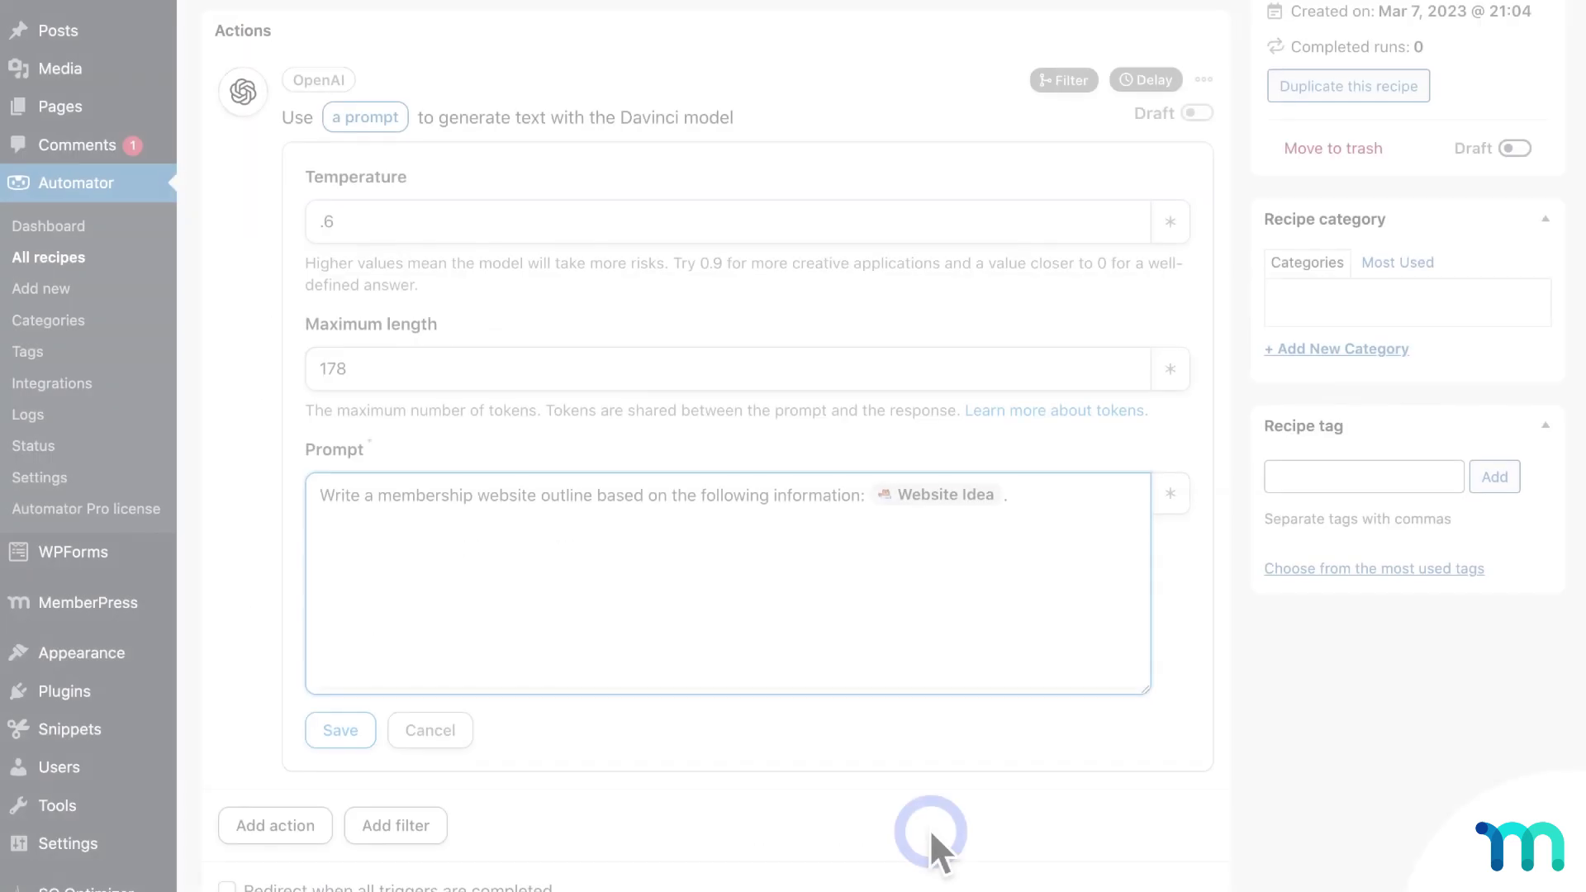
Step: Ask ChatGPT to 'Create a table of what is offered in each membership tier' and scroll through it
{"action": "type", "text": ". Create a tabl"}
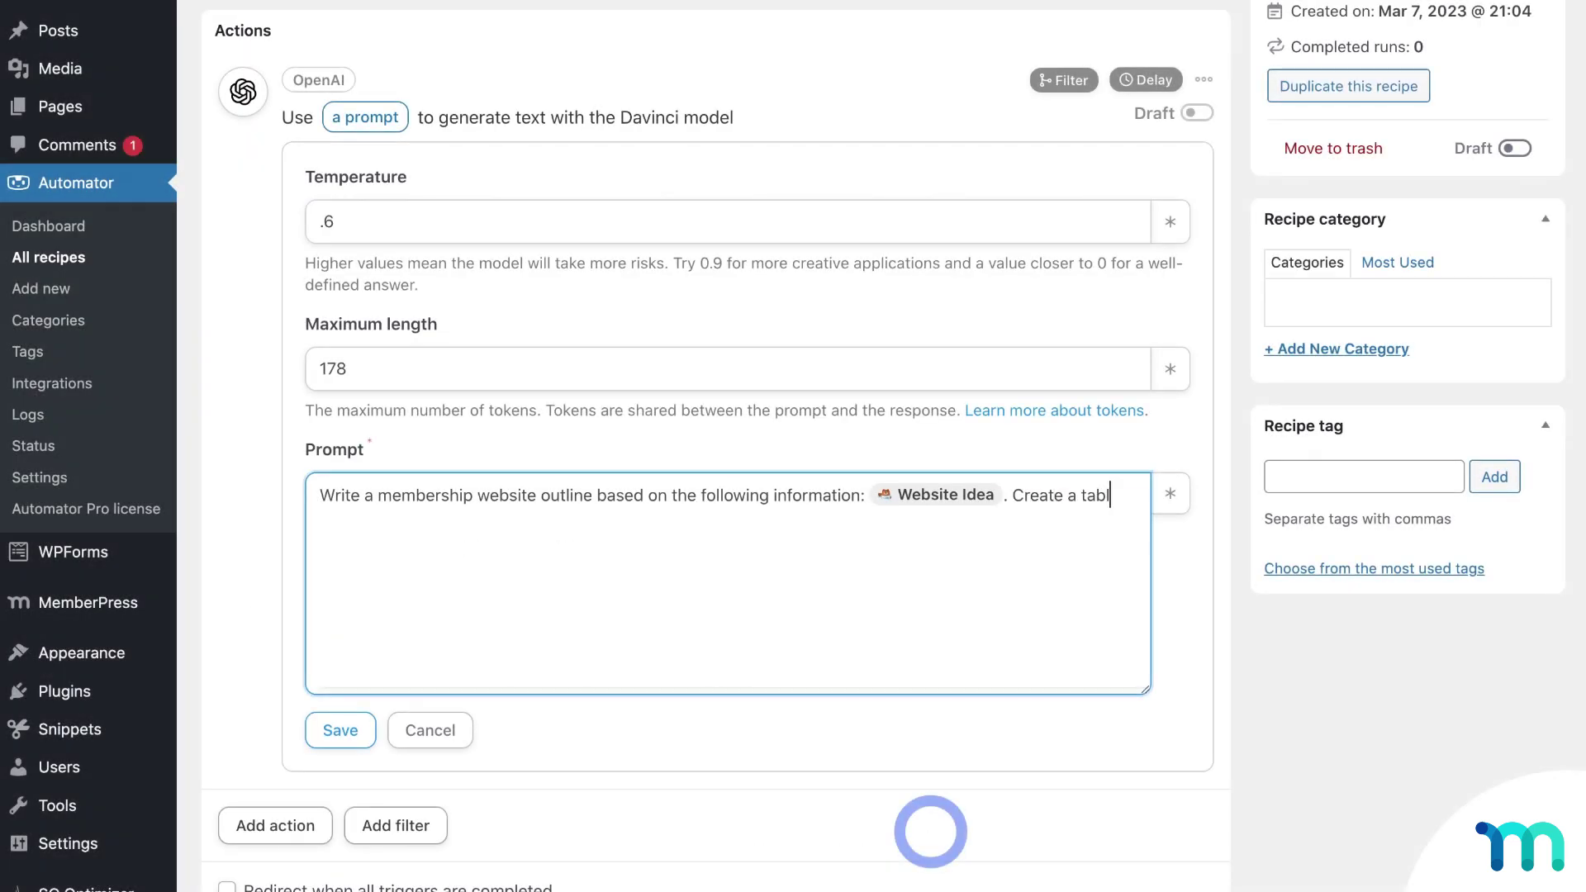
{"action": "type", "text": "e of what is offered in each membership tier."}
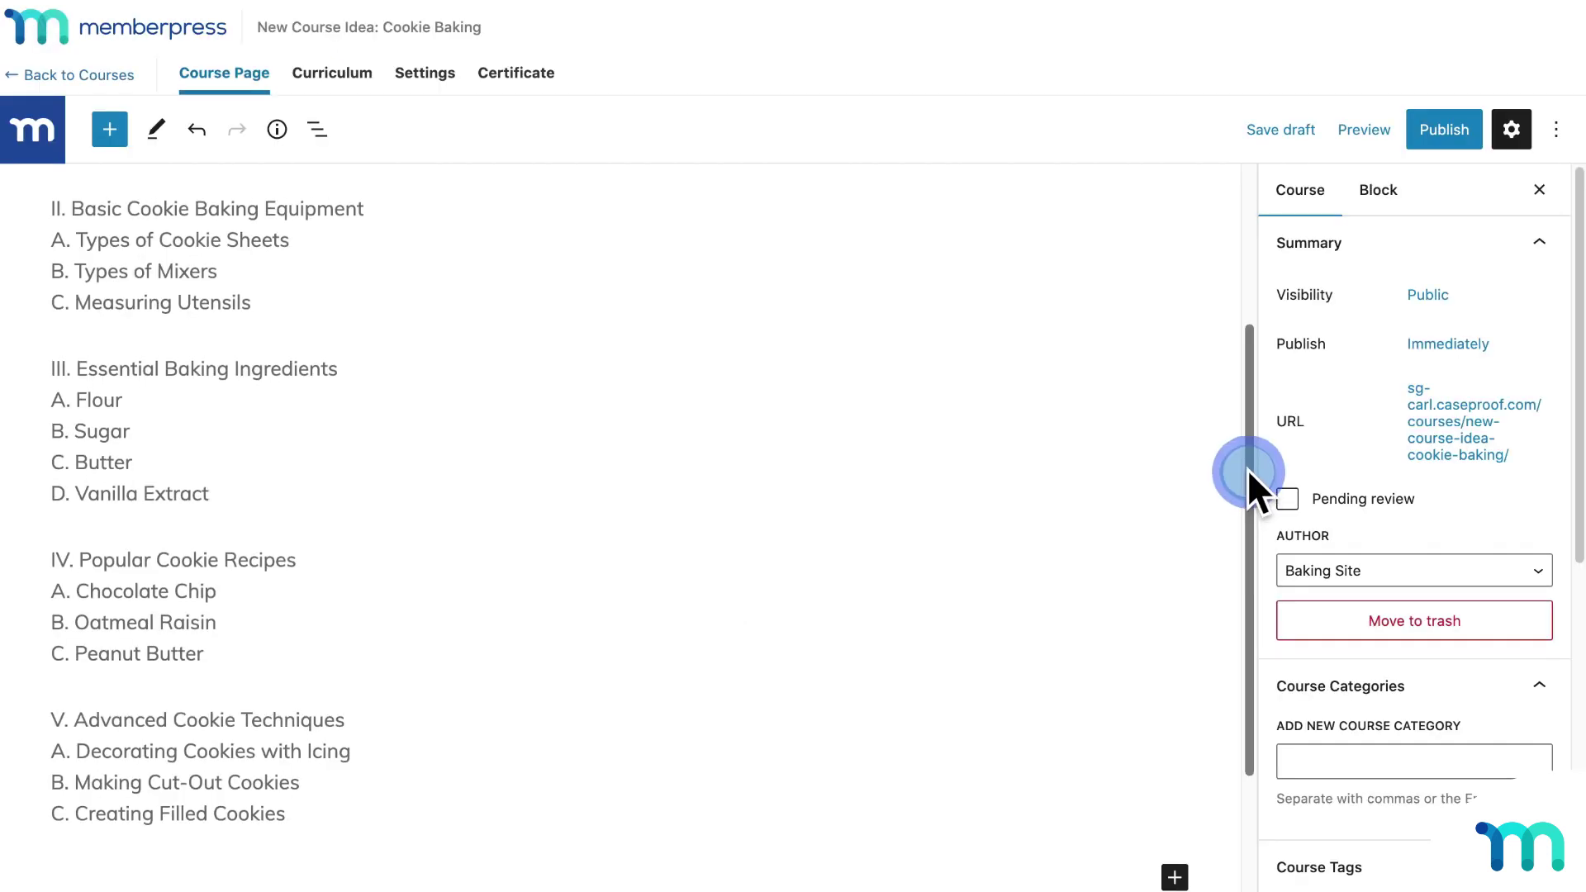
{"action": "left_click_drag", "start_coordinate": [1247, 468], "coordinate": [1255, 344]}
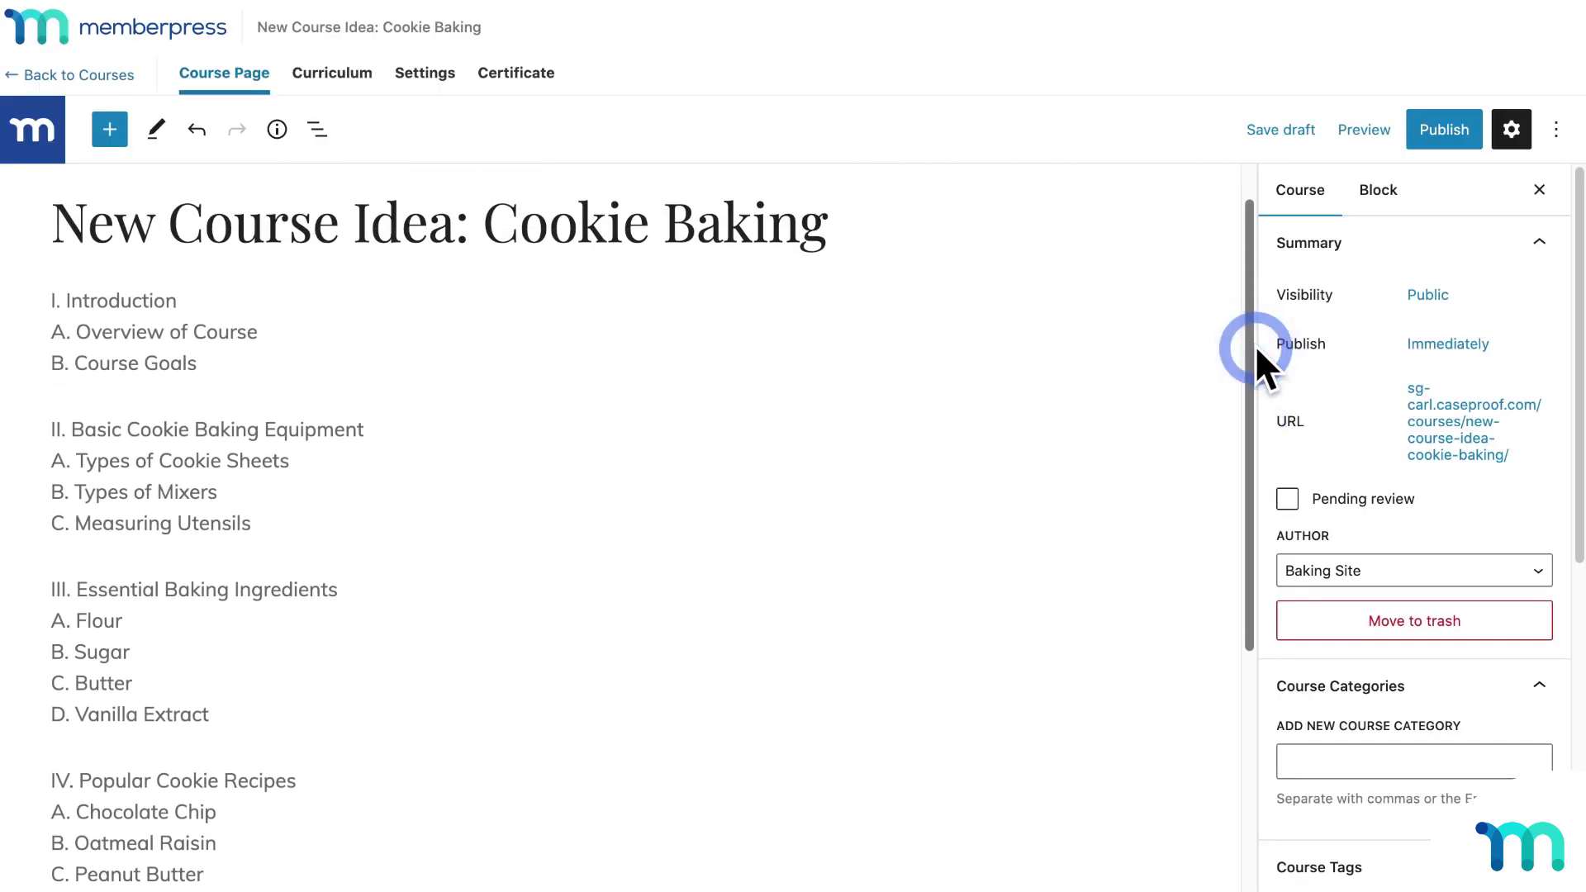